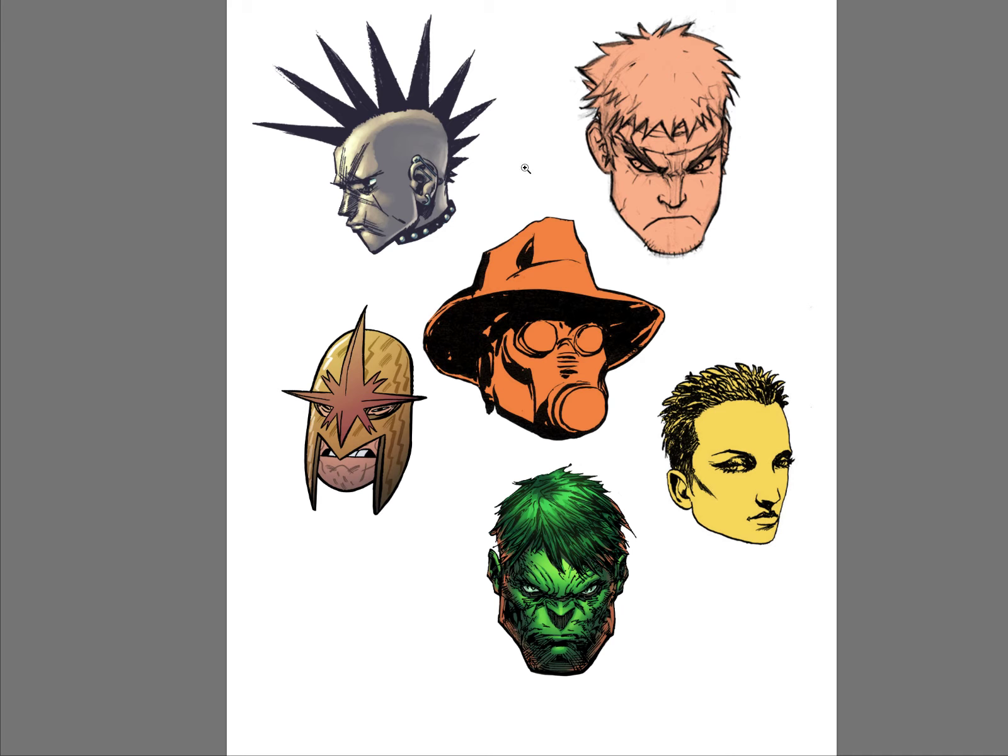
Examine the coloured sample heads on the page, ending with a close view of the yellow short-haired head.
drag(758, 446, 572, 295)
key(z)
key(Tab)
drag(535, 430, 506, 450)
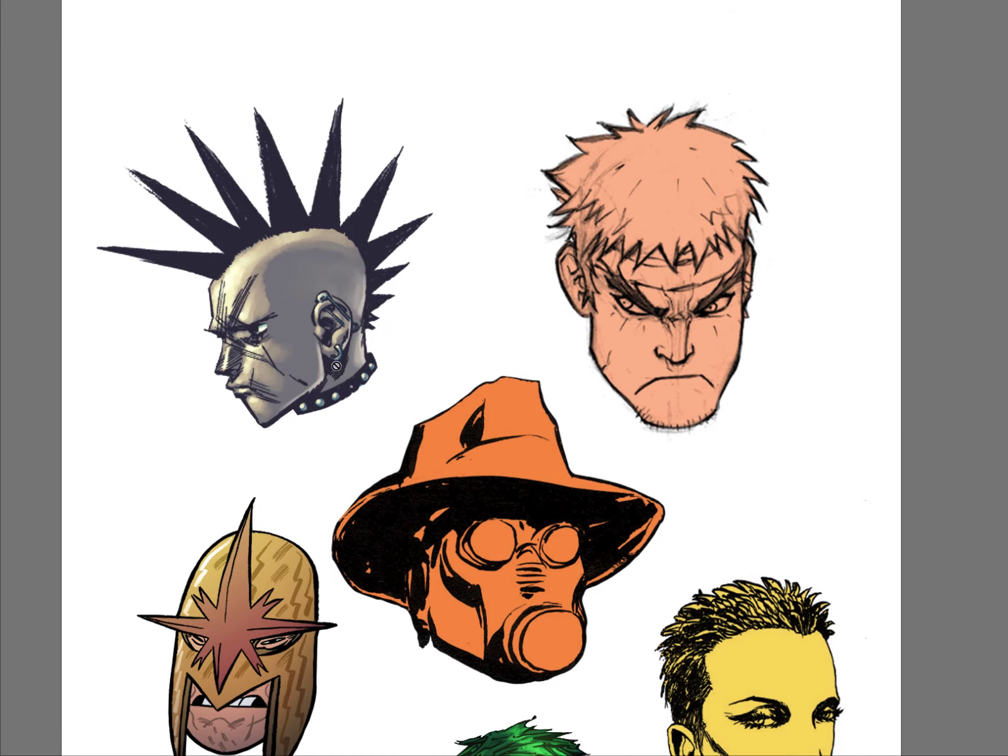
drag(759, 539, 453, 197)
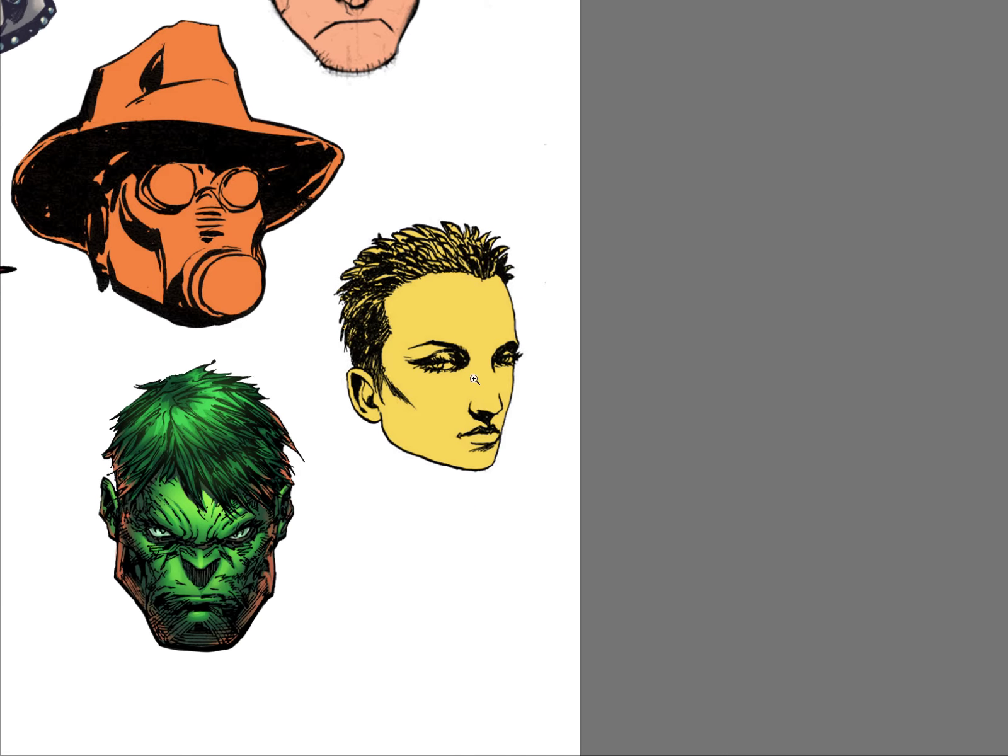
drag(467, 358, 496, 358)
key(Tab)
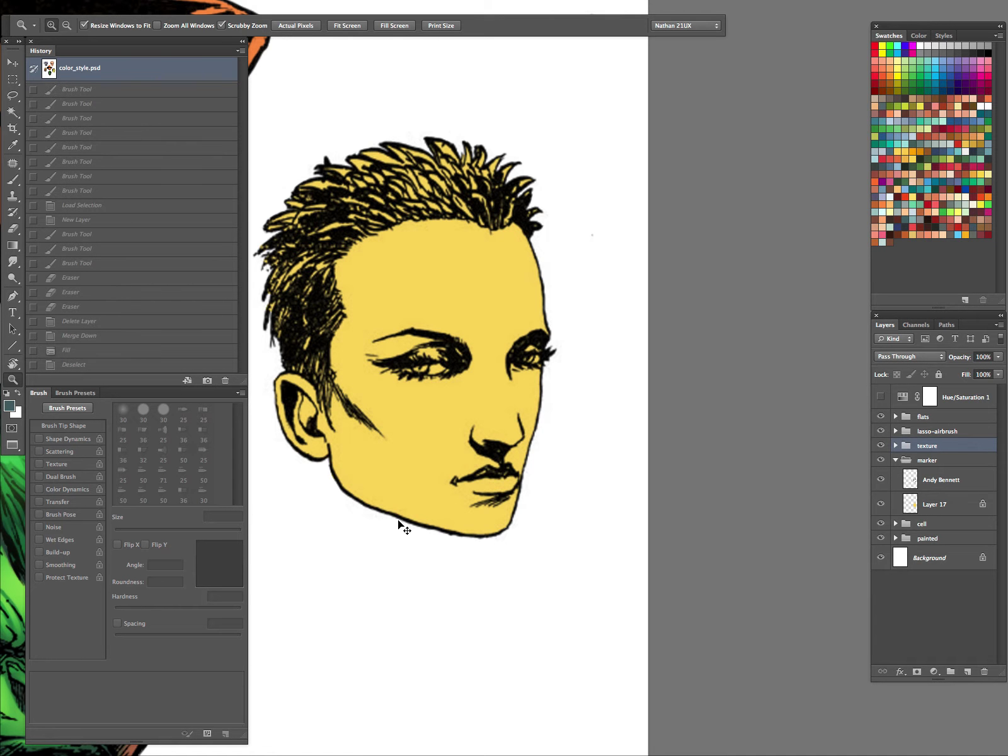
key(super+minus)
key(super+plus)
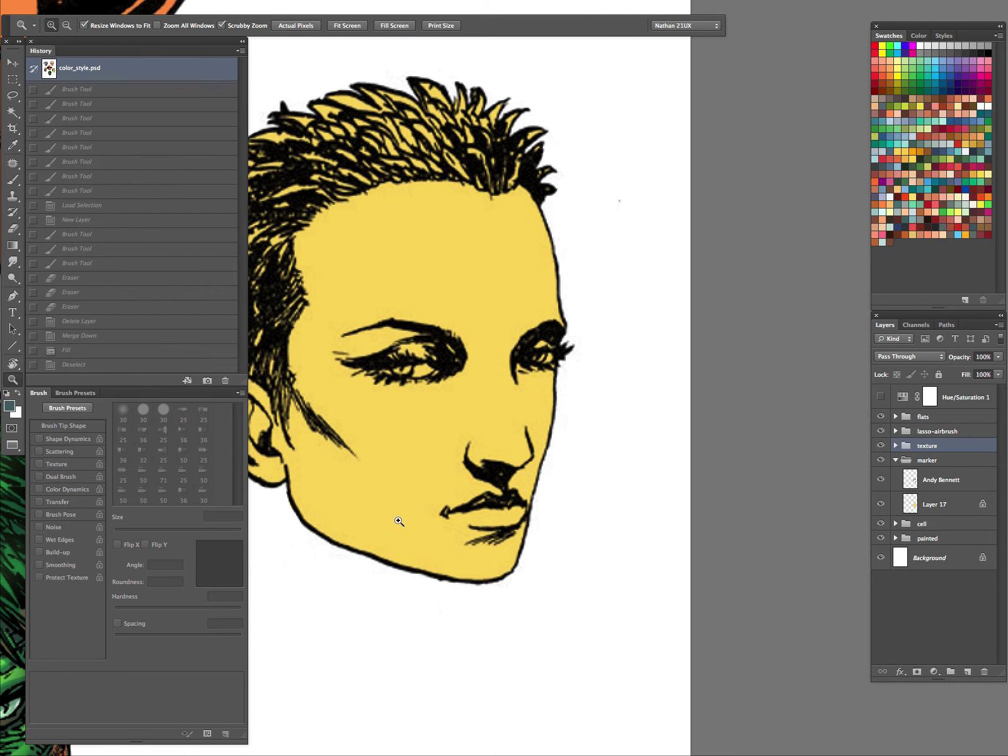
Select Layer 17, the yellow flat colour in the marker group, and activate the Brush tool.
click(895, 460)
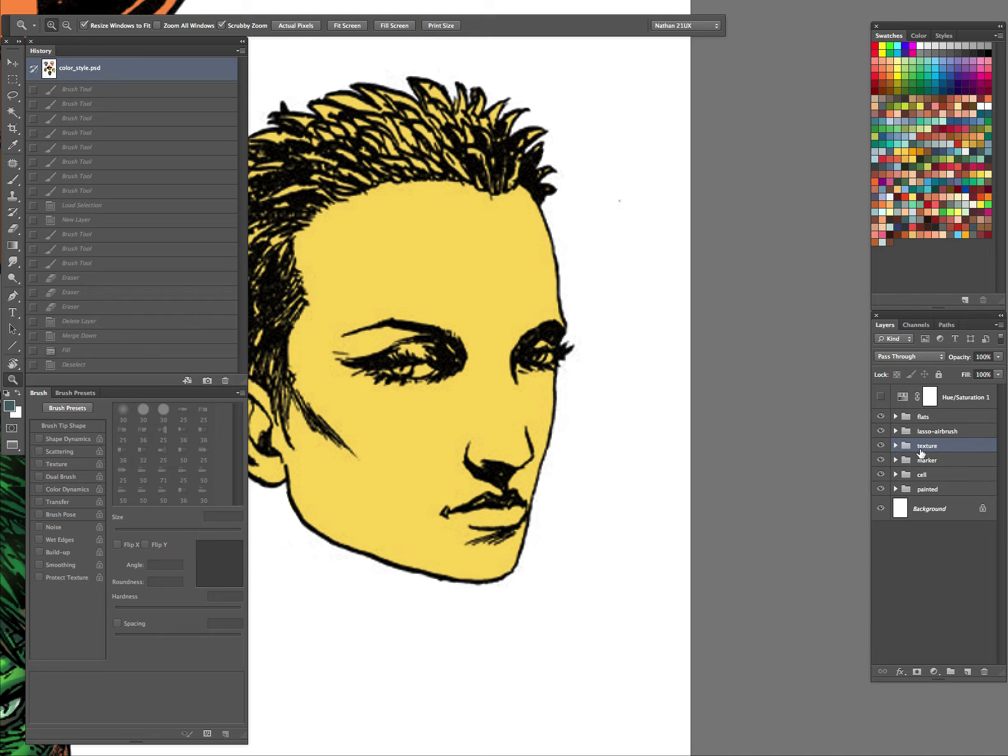
click(896, 460)
click(939, 505)
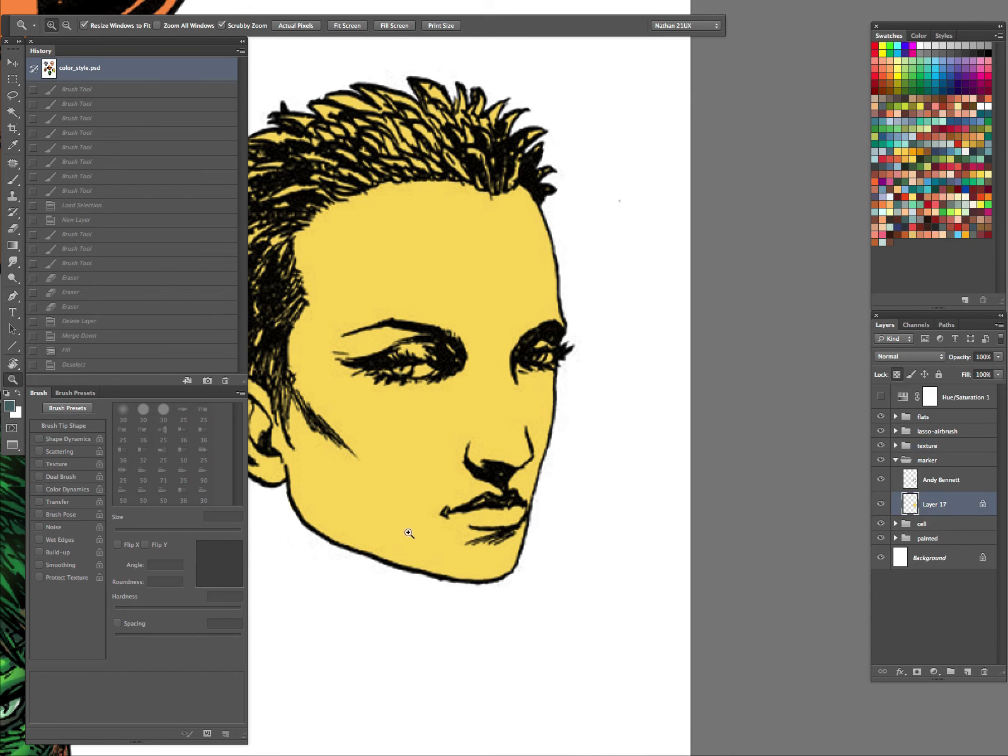
key(b)
drag(411, 443, 460, 308)
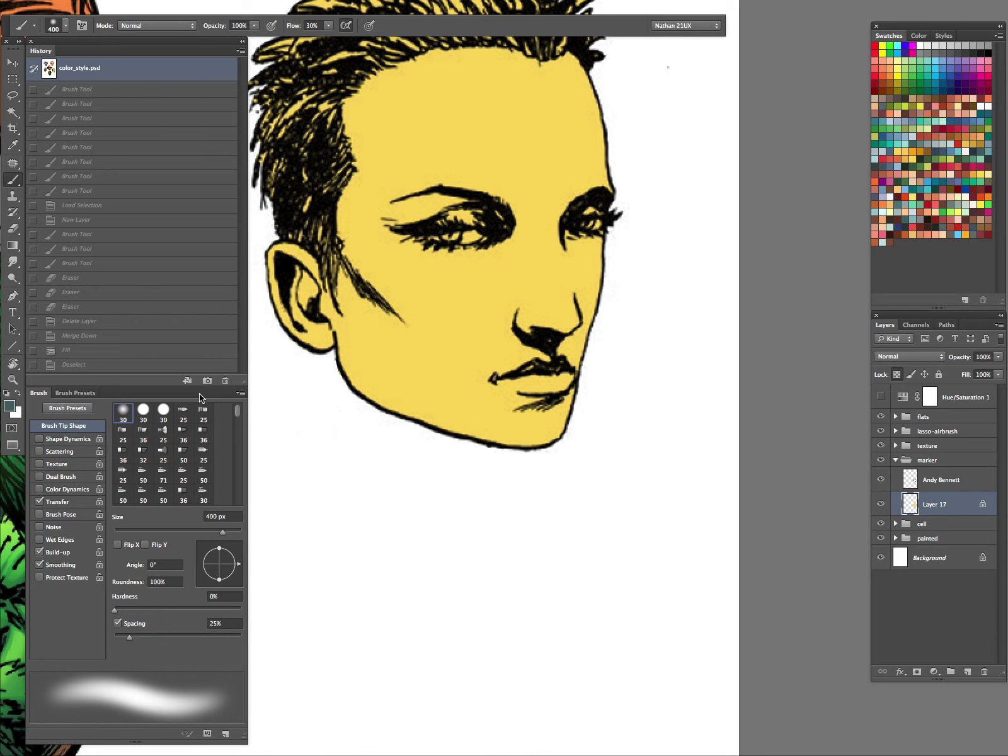
Choose a soft round brush preset and set its size to 90 px.
click(80, 392)
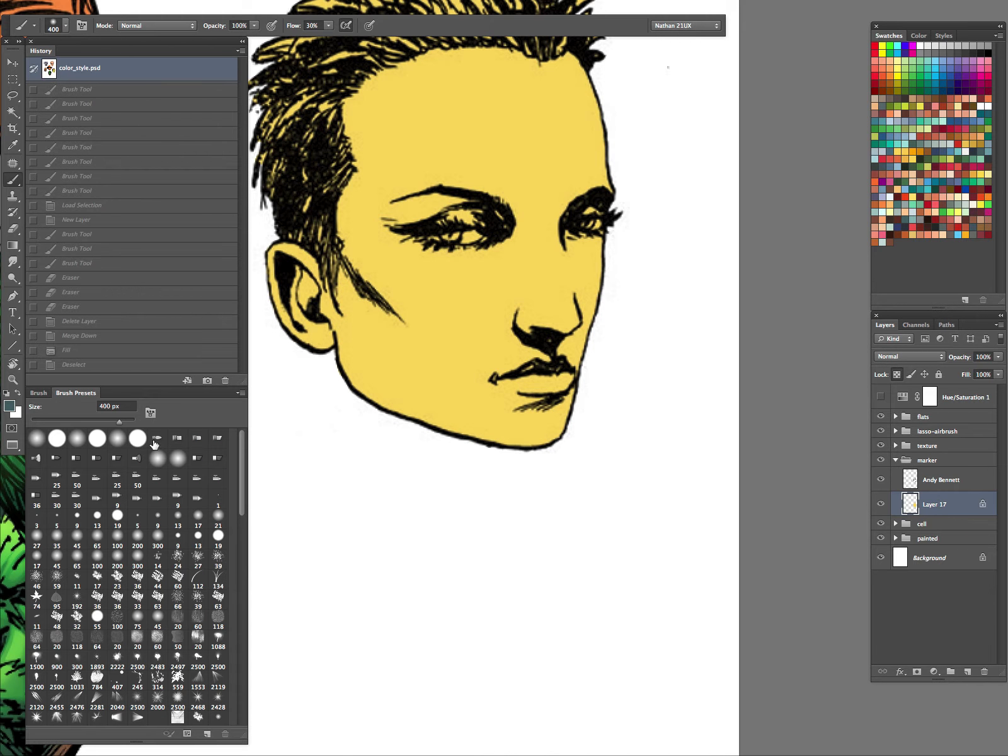
click(160, 540)
key(bracketleft)
key(bracketleft)
key(bracketleft)
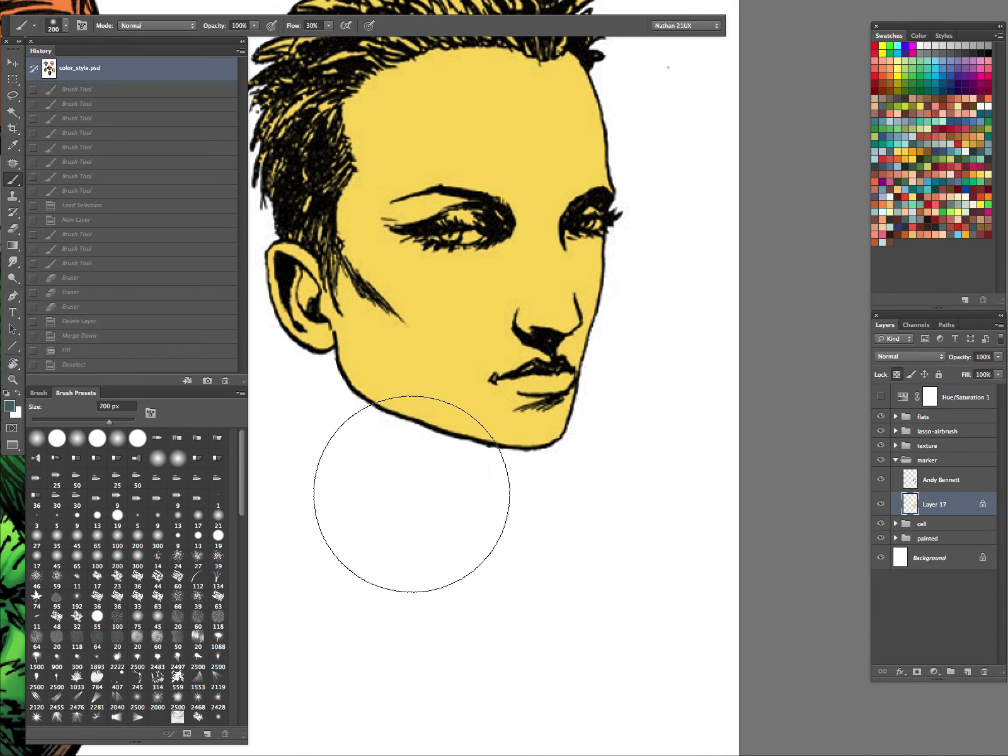
key(bracketleft)
key(bracketleft)
key(bracketleft)
key(bracketleft)
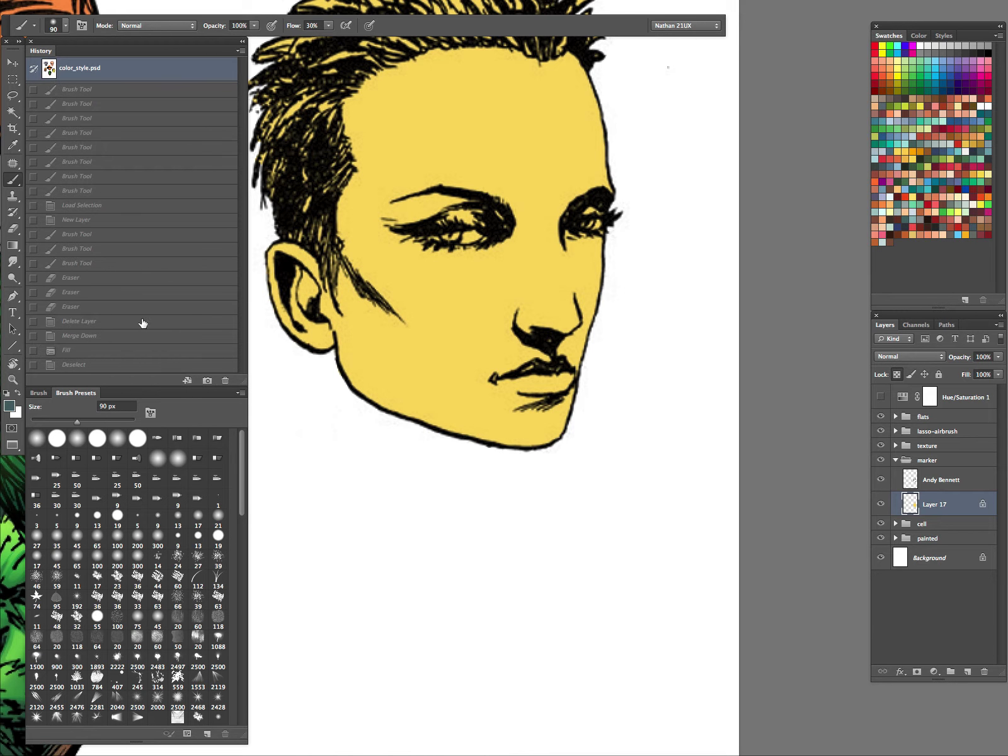
Flatten the brush tip into a slanted ellipse with 25% roundness and a 40° angle.
click(49, 392)
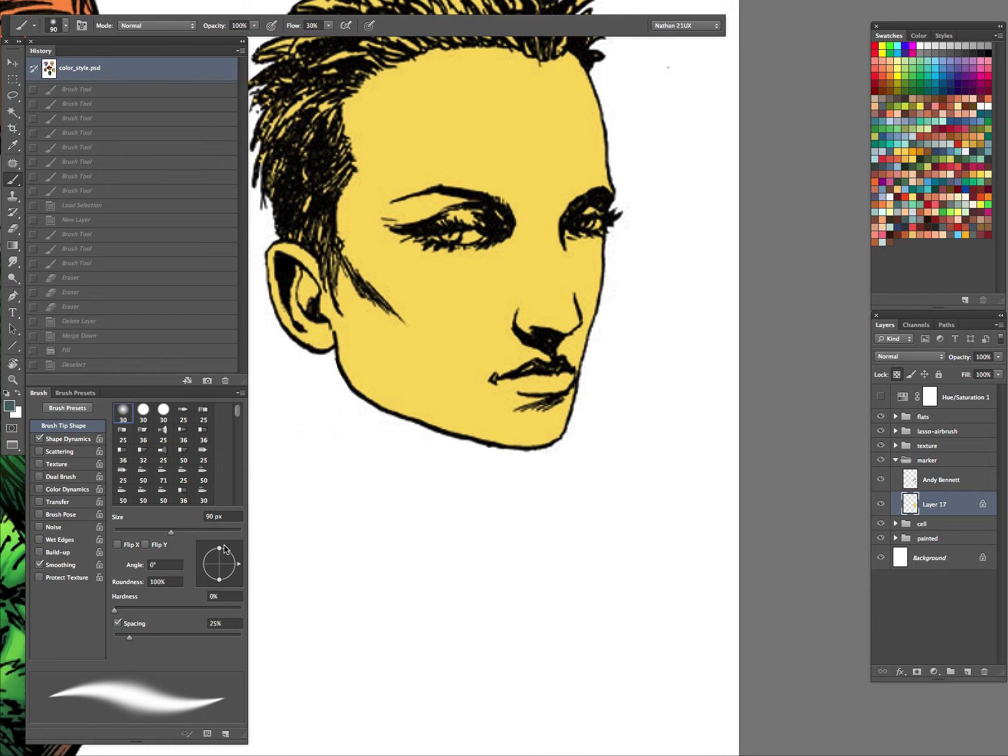
mouse_move(220, 548)
mouse_down()
mouse_move(237, 555)
mouse_move(219, 563)
mouse_up()
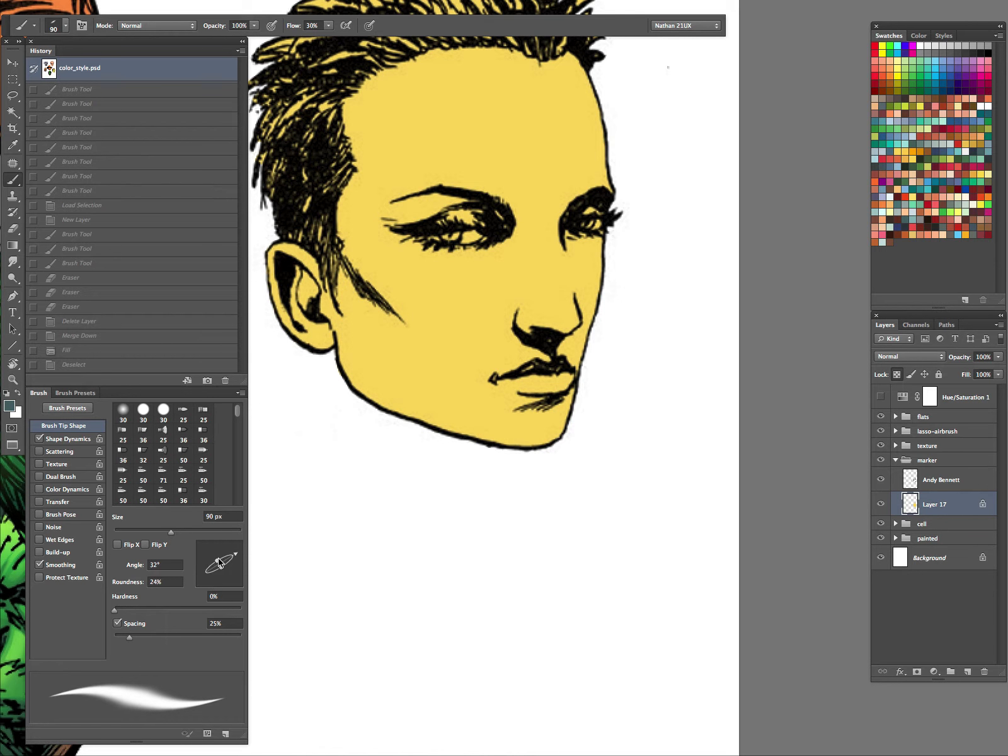
click(168, 581)
text(25)
drag(235, 558, 232, 556)
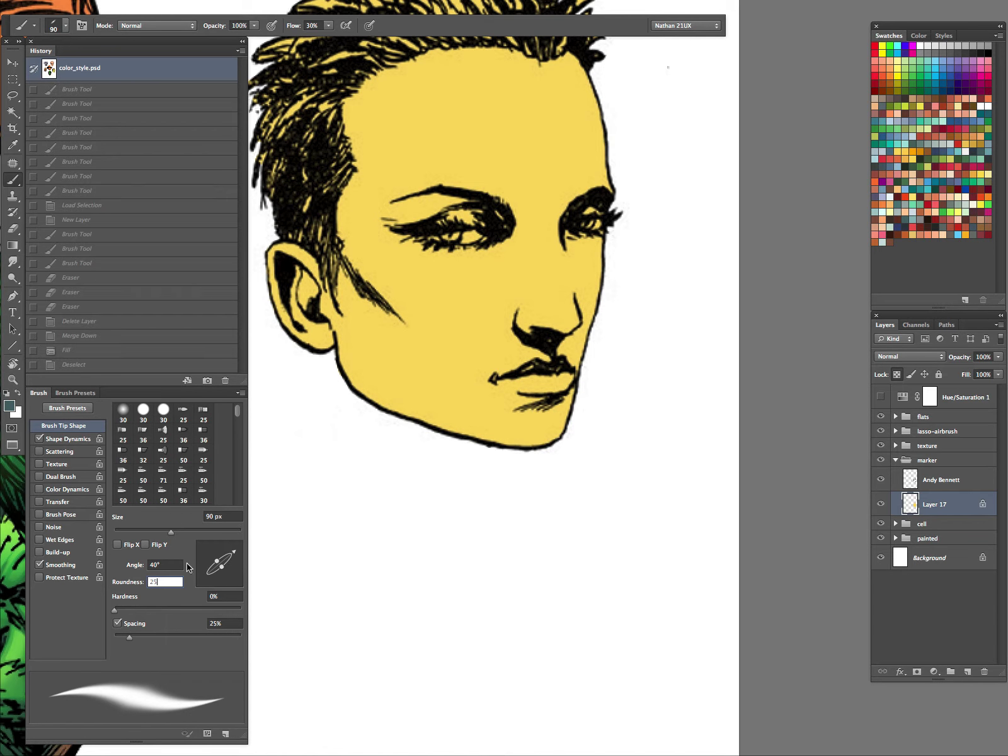
click(163, 565)
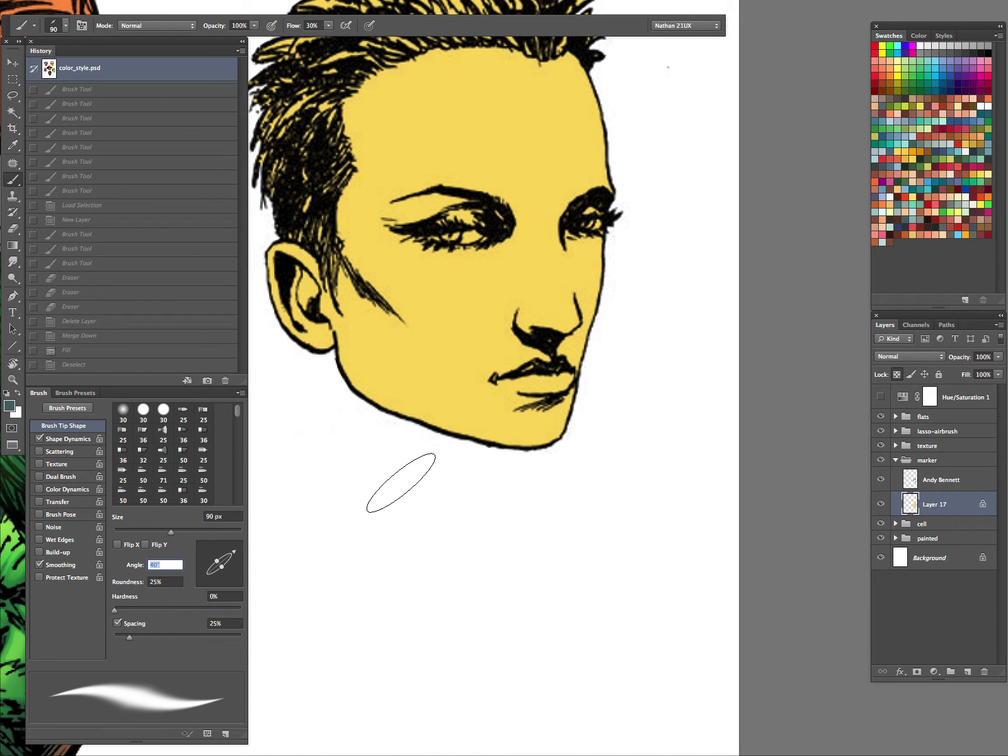
Add a new layer above Layer 17 in the marker group.
click(372, 506)
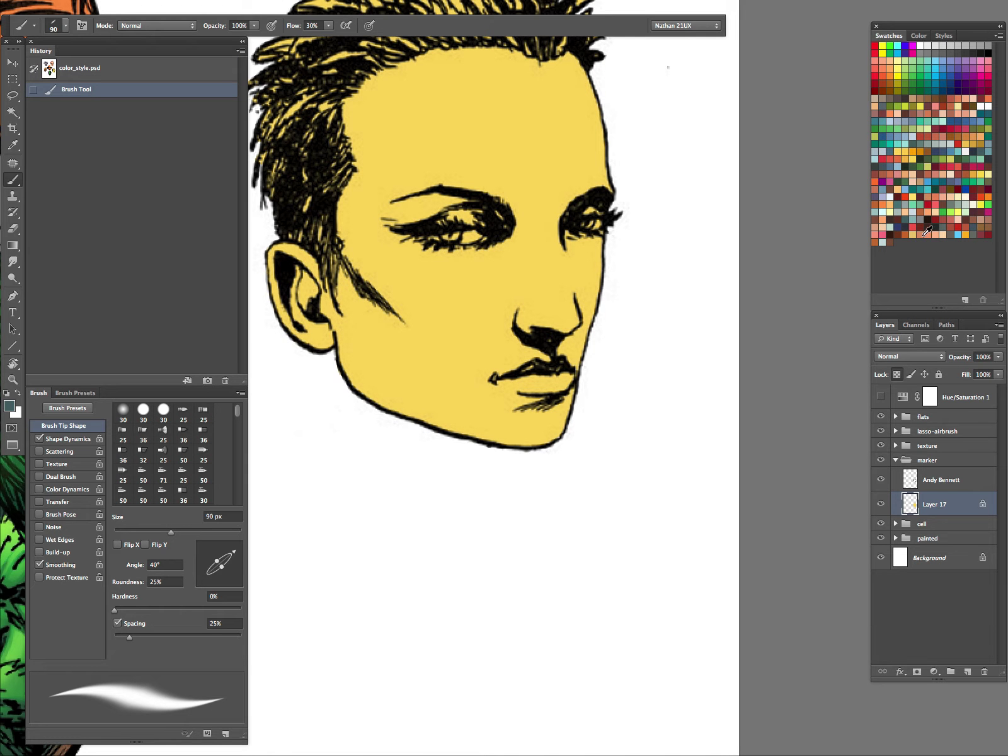
click(495, 625)
key(ctrl+shift+n)
key(Return)
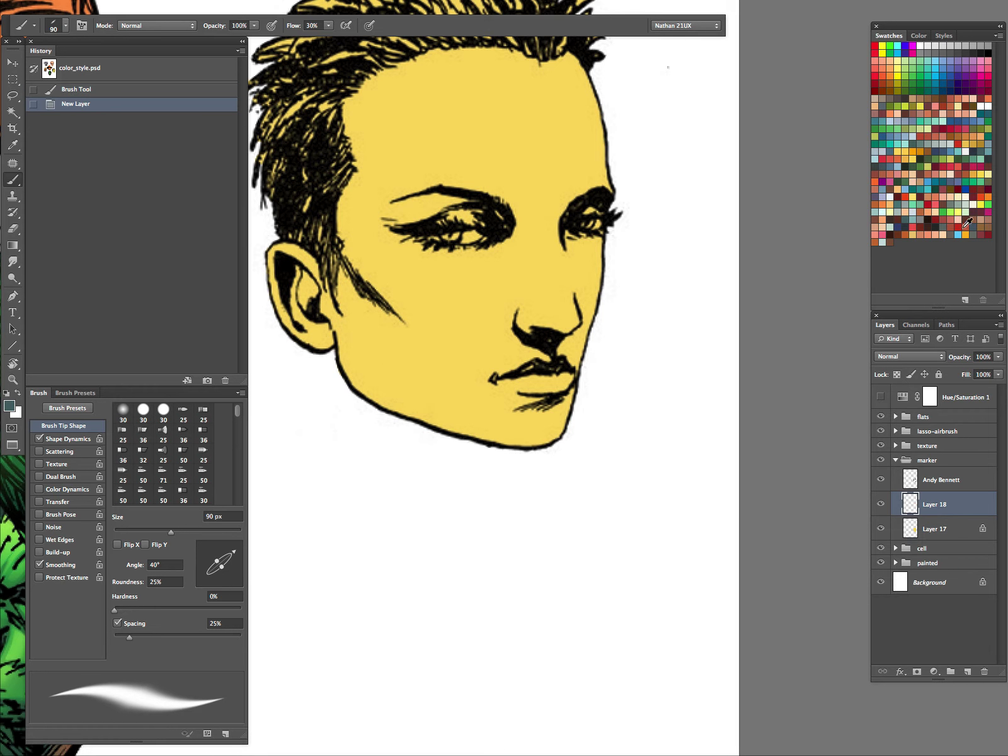
Pick a red swatch and paint broad diagonal test strokes on the blank canvas below the jaw.
click(965, 226)
mouse_move(294, 472)
mouse_down()
mouse_move(360, 551)
mouse_move(471, 641)
mouse_move(474, 627)
mouse_up()
drag(336, 490, 493, 624)
drag(378, 508, 543, 639)
mouse_move(410, 498)
mouse_down()
mouse_move(563, 622)
mouse_move(559, 610)
mouse_up()
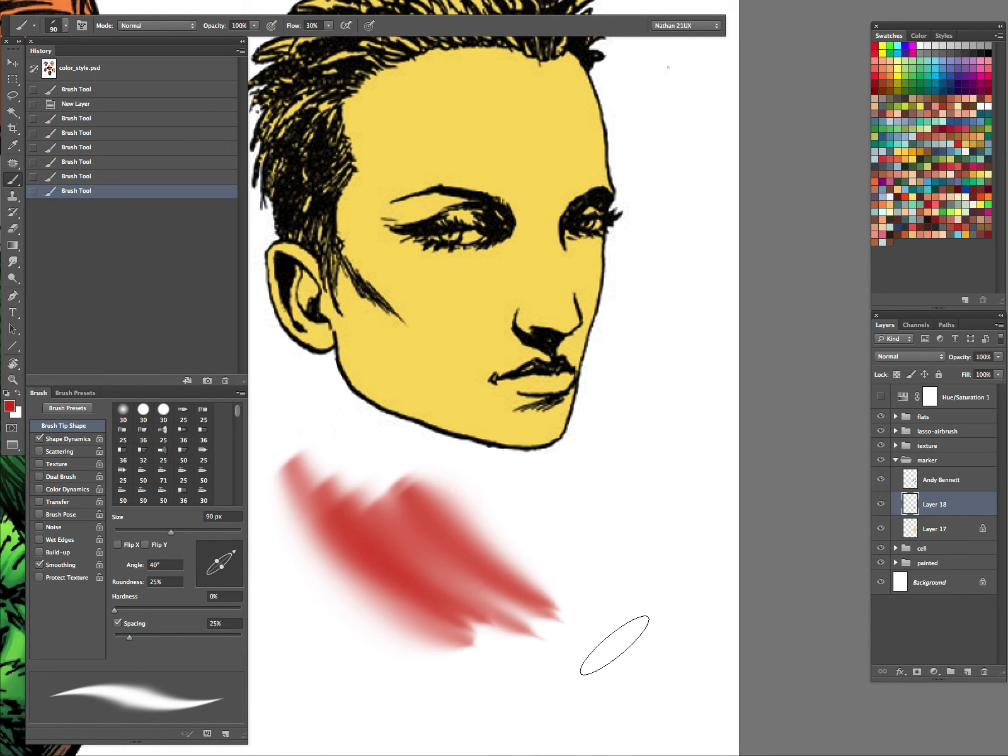
Reduce the brush to 15 px and paint overlapping thin red diagonal strokes just below the ear and jaw.
key(bracketleft)
key(bracketleft)
key(bracketleft)
key(bracketleft)
key(bracketleft)
key(bracketleft)
key(bracketleft)
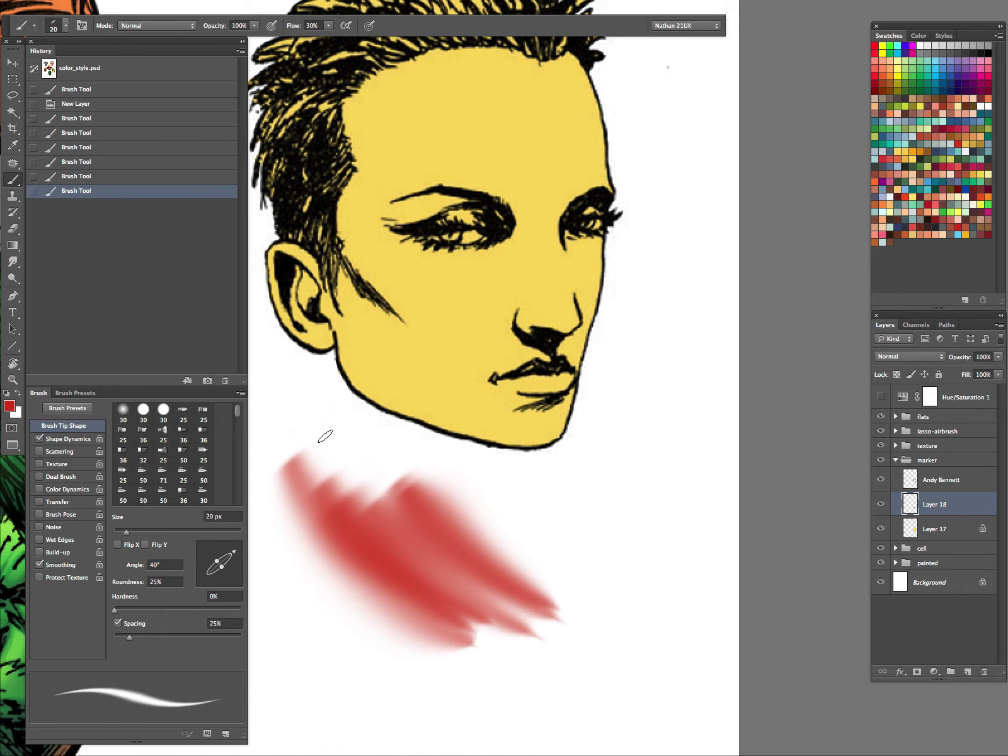
key(bracketleft)
drag(284, 389, 388, 473)
mouse_move(287, 390)
mouse_down()
mouse_move(406, 488)
mouse_move(359, 457)
mouse_move(393, 479)
mouse_up()
drag(285, 389, 391, 476)
mouse_move(287, 391)
mouse_down()
mouse_move(354, 462)
mouse_move(388, 474)
mouse_up()
drag(285, 390, 390, 477)
drag(285, 390, 391, 476)
drag(284, 389, 388, 478)
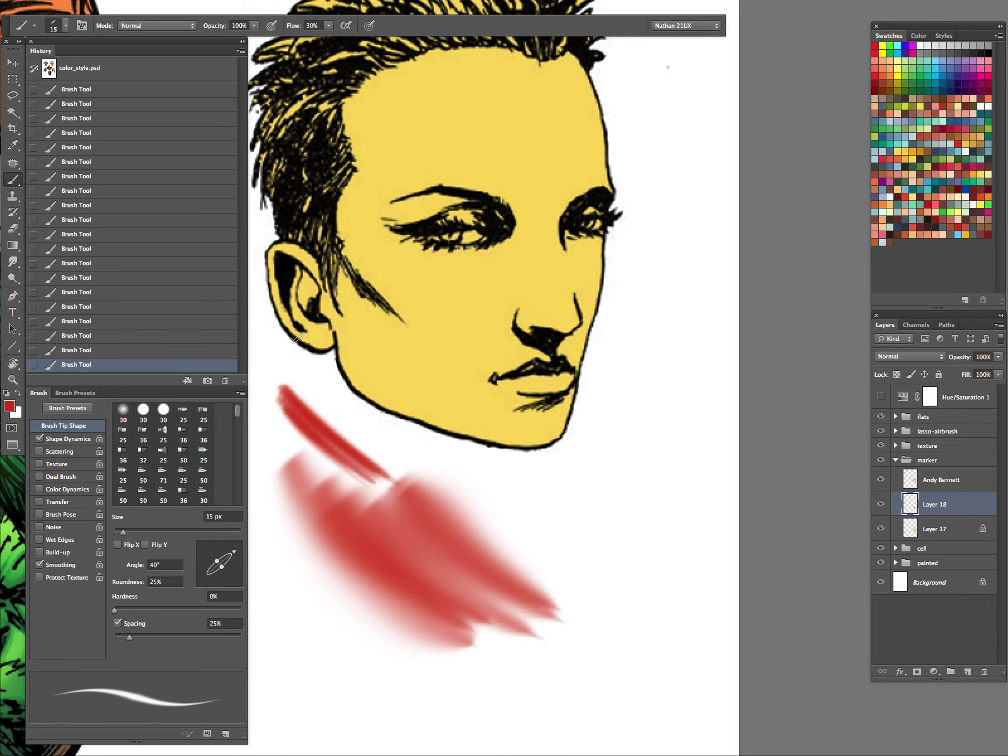
Enable airbrush build-up, enlarge the brush to 35 px and paint a block of near-vertical red strokes beside the chin.
click(346, 25)
drag(563, 480, 545, 602)
mouse_move(566, 476)
mouse_down()
mouse_move(547, 595)
mouse_move(552, 586)
mouse_up()
key(bracketright)
key(bracketright)
key(bracketright)
key(bracketright)
mouse_move(593, 435)
mouse_down()
mouse_move(561, 585)
mouse_move(568, 578)
mouse_up()
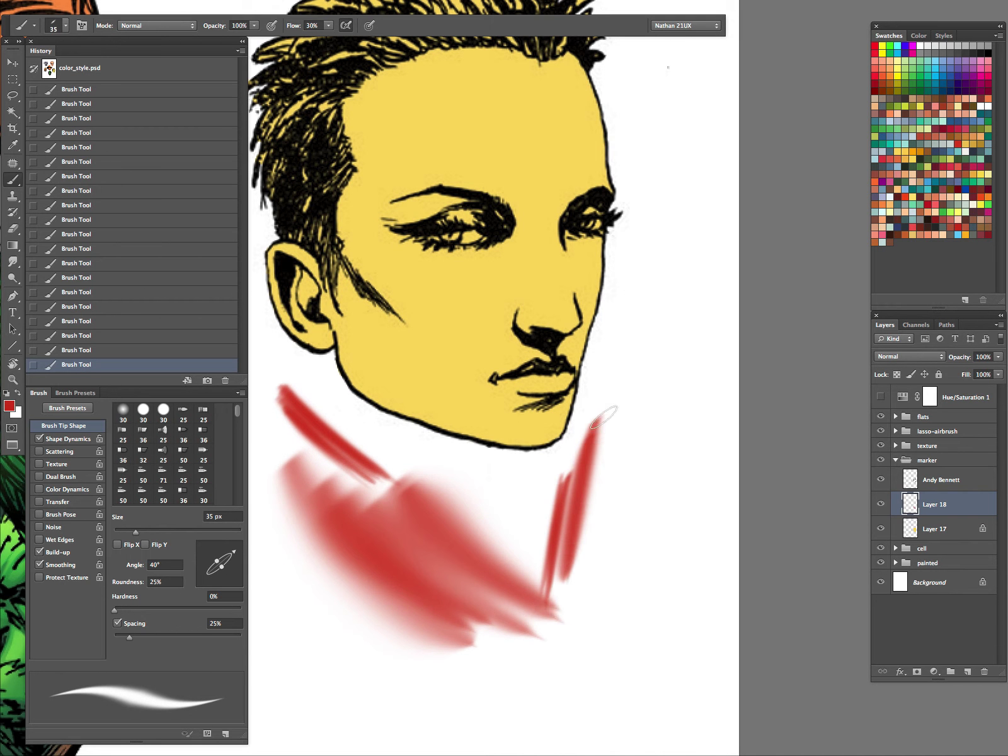
drag(607, 413, 574, 581)
drag(613, 418, 586, 591)
drag(624, 426, 598, 602)
mouse_move(641, 441)
mouse_down()
mouse_move(605, 628)
mouse_move(620, 649)
mouse_up()
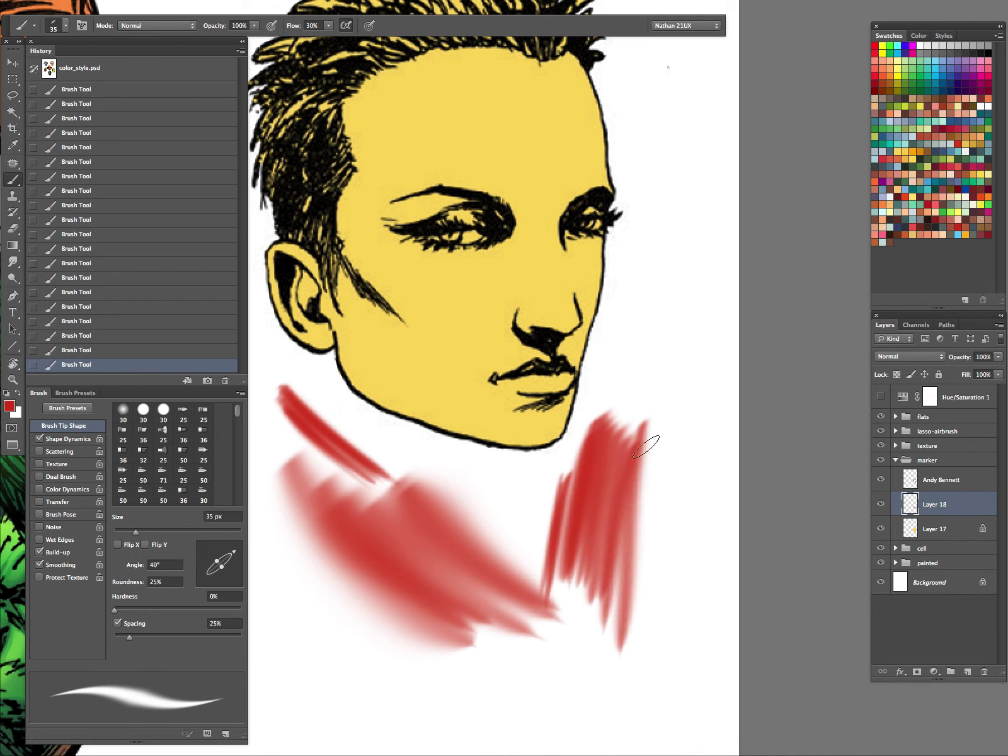
drag(650, 410, 624, 695)
mouse_move(654, 444)
mouse_down()
mouse_move(638, 682)
mouse_move(665, 358)
mouse_up()
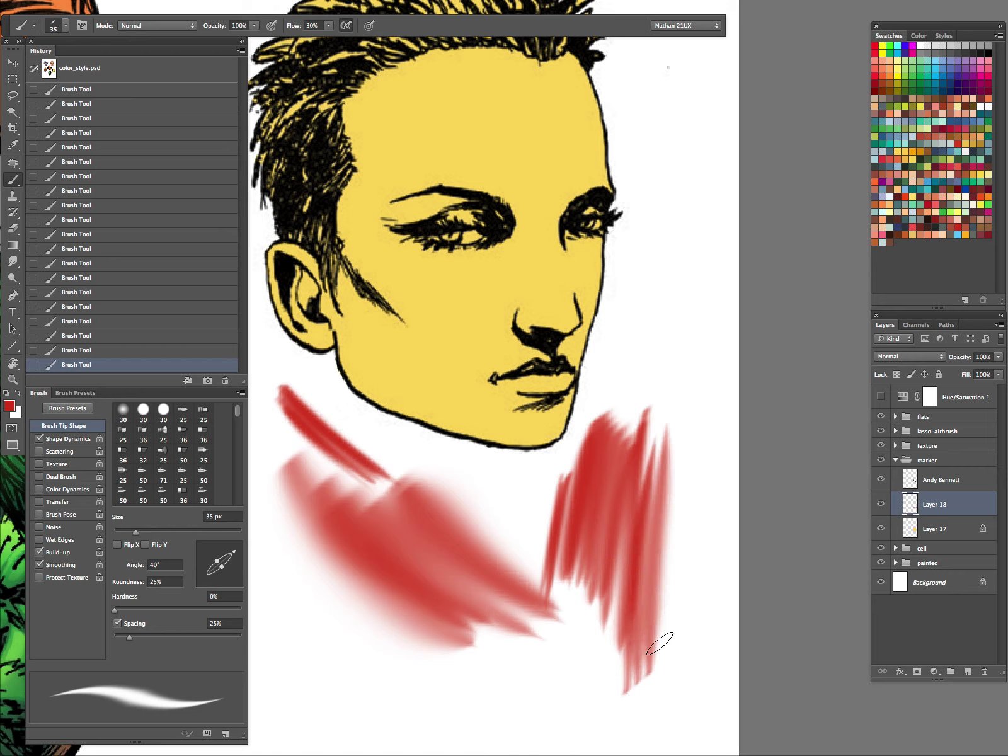
drag(659, 641, 672, 284)
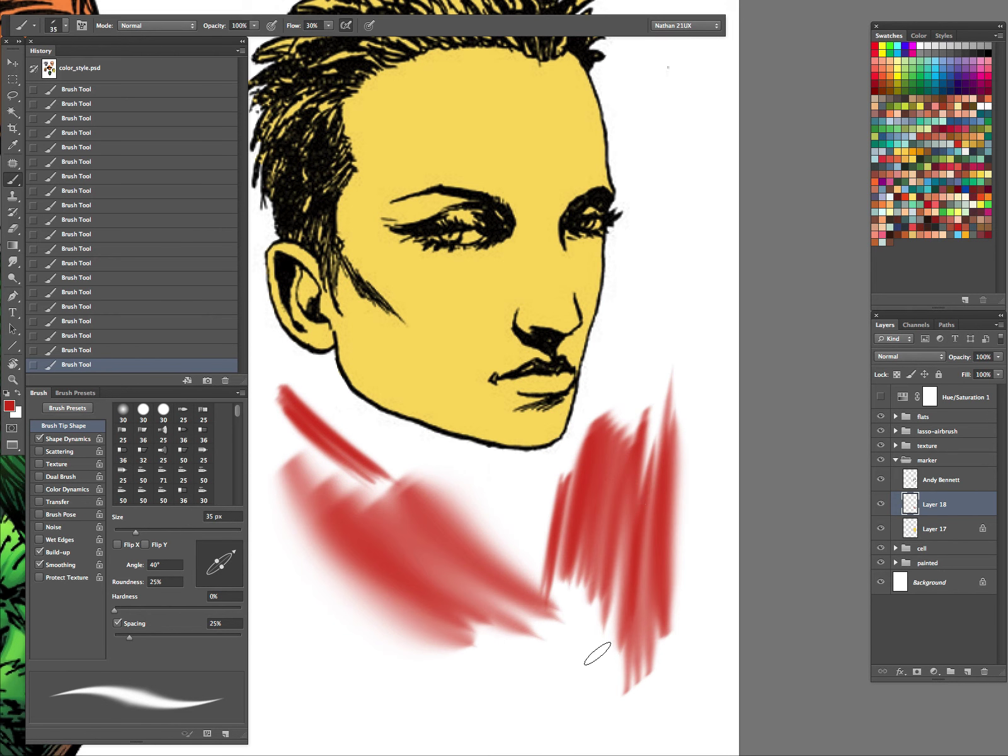
Clear all the red test strokes from the new layer and deselect.
key(super+a)
key(Delete)
key(super+d)
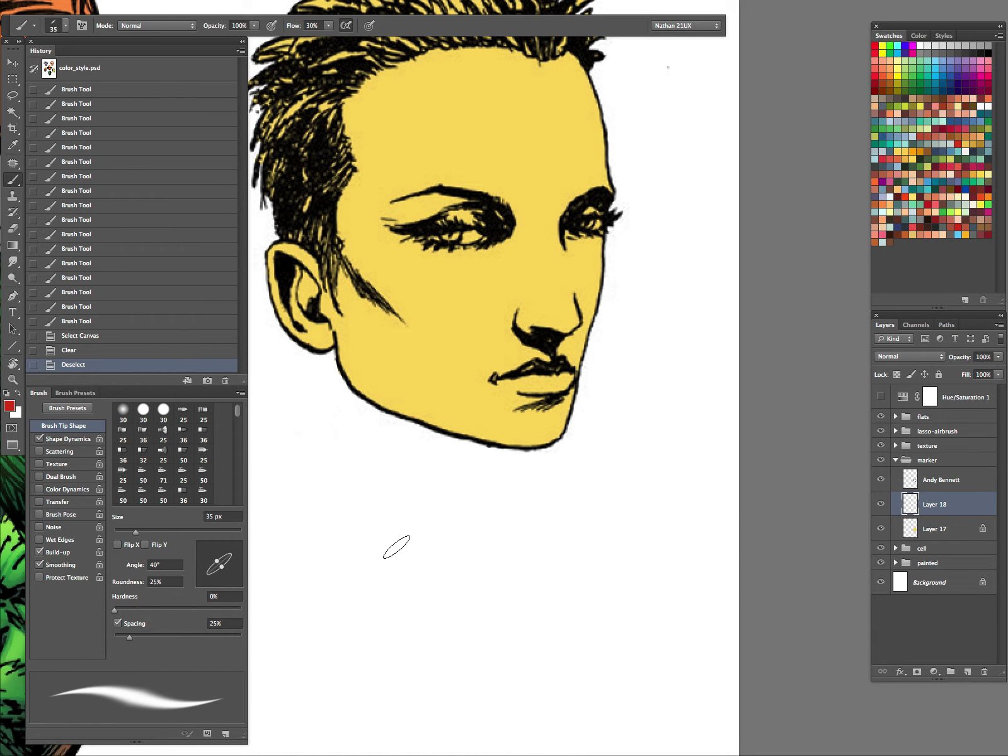
Build up a dense red spot below the jaw and paint a fan of upward strokes from it.
drag(396, 546, 361, 465)
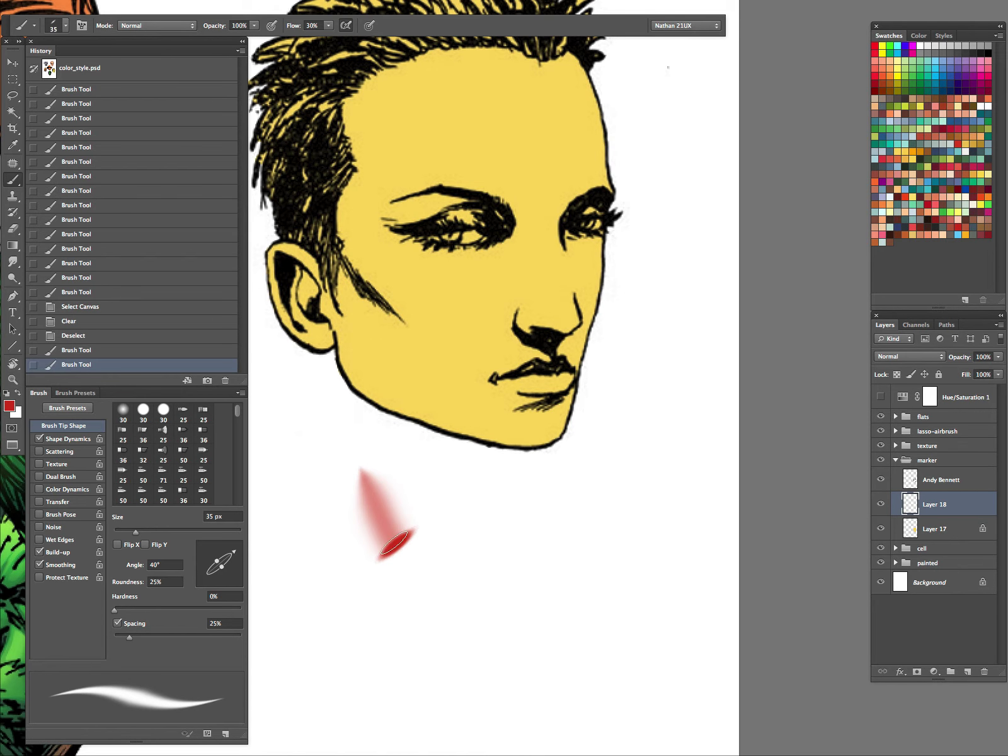
drag(394, 542, 358, 455)
mouse_move(411, 537)
mouse_down()
mouse_move(364, 414)
mouse_move(387, 445)
mouse_up()
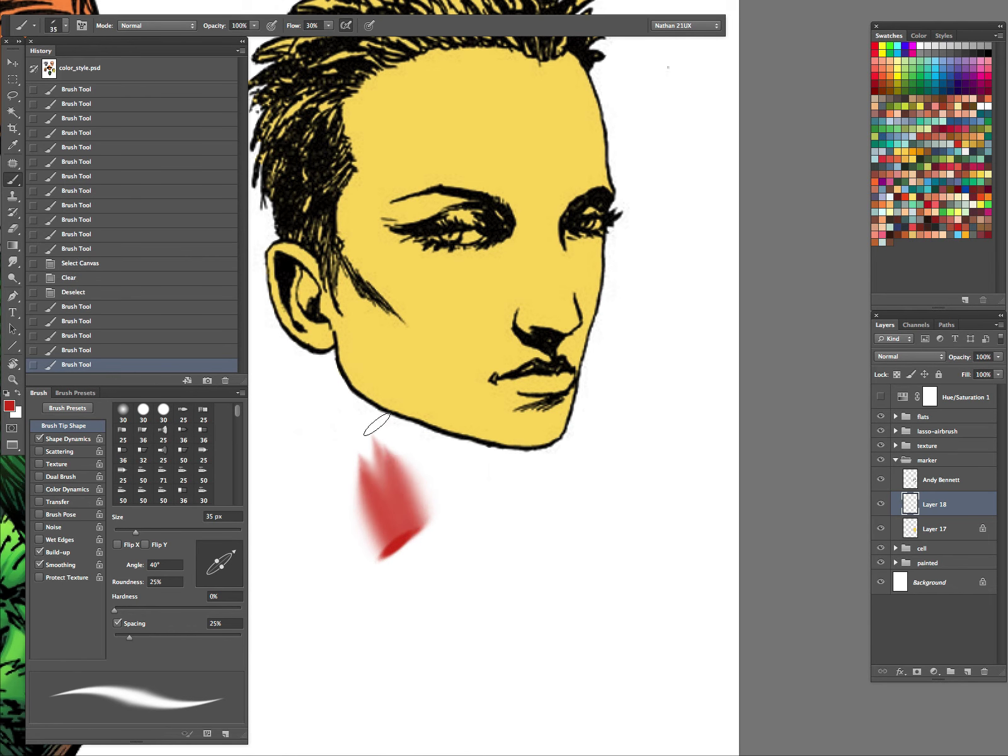
mouse_move(429, 530)
mouse_down()
mouse_move(406, 439)
mouse_move(421, 441)
mouse_up()
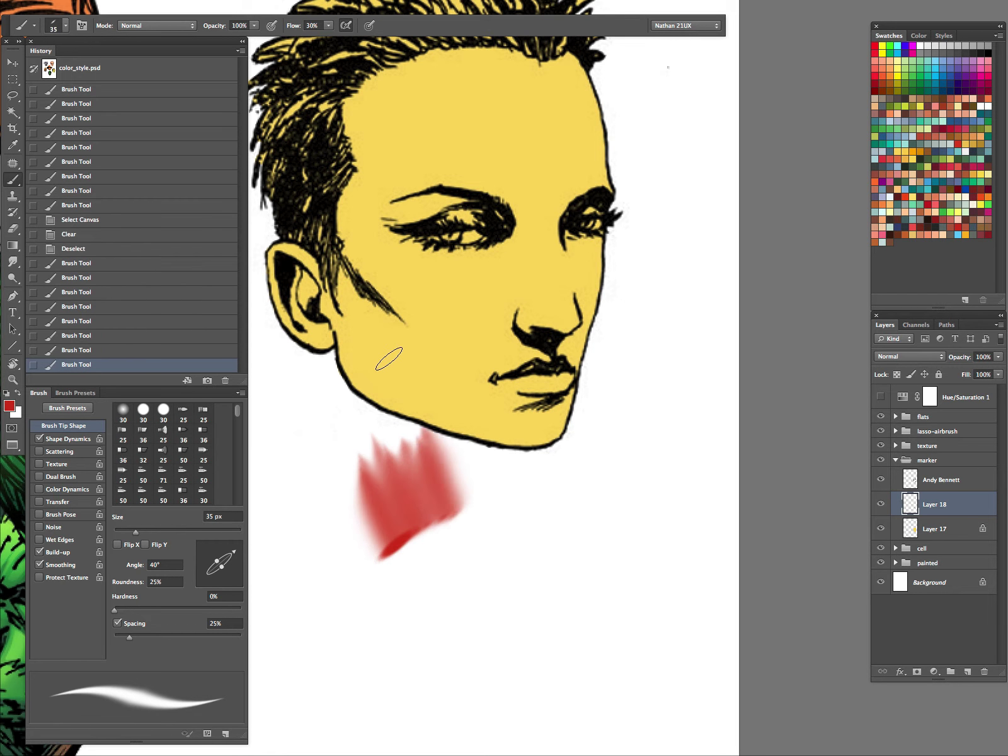
Erase the whole red fan of strokes from the layer and deselect.
key(ctrl+a)
key(Delete)
key(ctrl+d)
Pick a light peach swatch, set the brush to 40 px and paint a peach patch below the jaw.
click(923, 238)
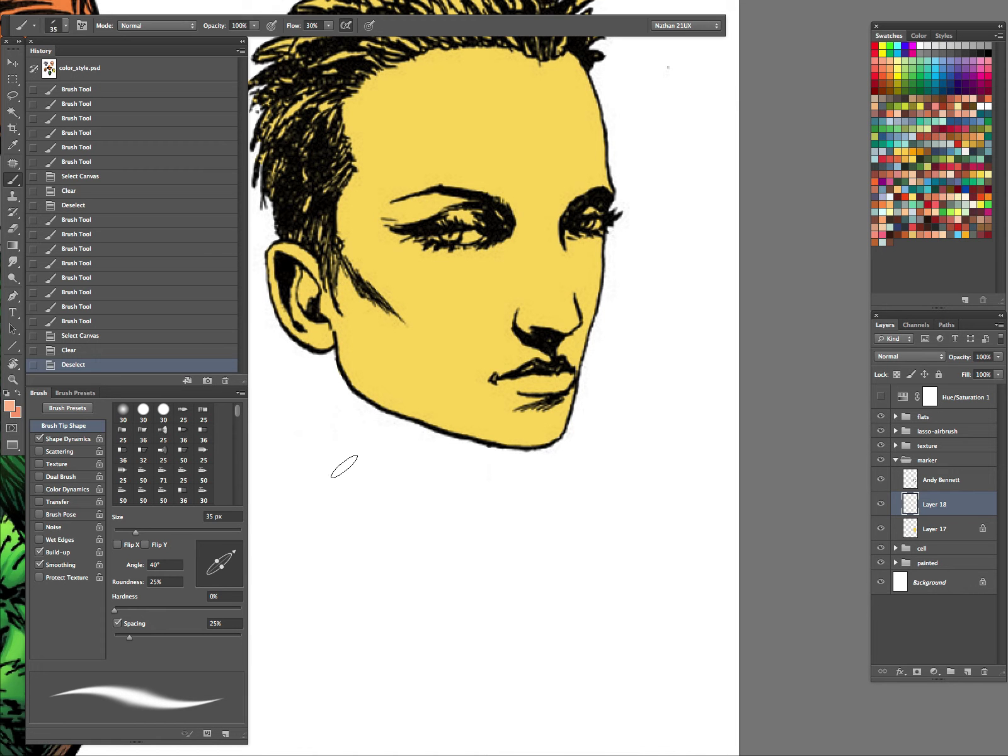
click(946, 228)
key(bracketright)
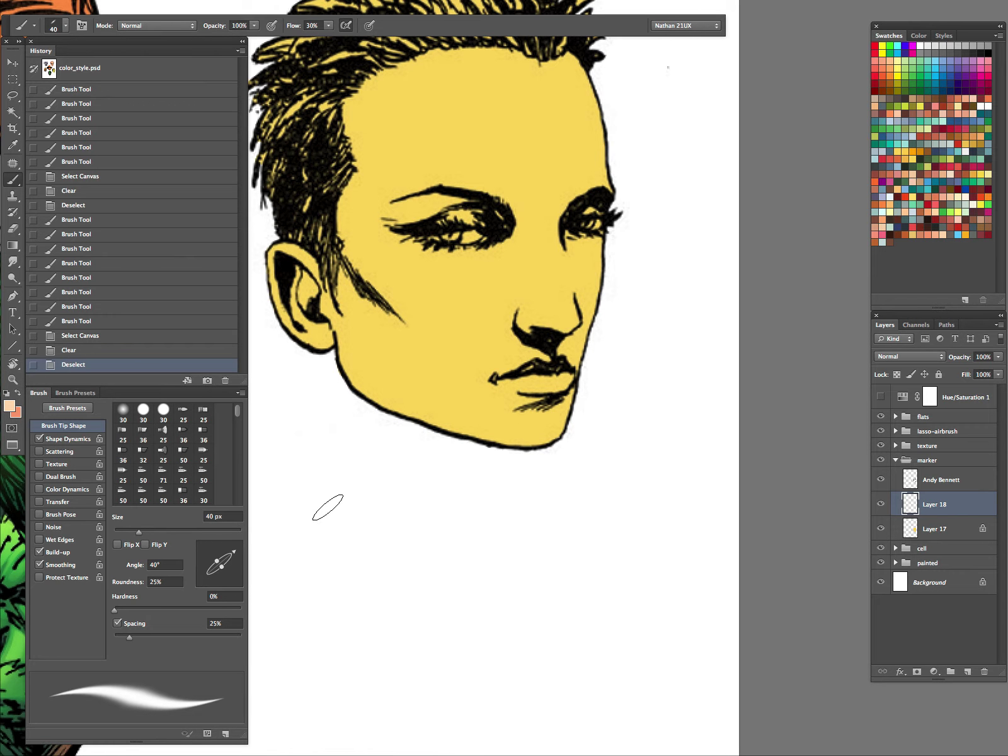
drag(334, 488, 390, 587)
mouse_move(375, 539)
mouse_down()
mouse_move(343, 473)
mouse_move(412, 527)
mouse_move(369, 460)
mouse_move(342, 517)
mouse_move(370, 580)
mouse_move(387, 589)
mouse_move(345, 538)
mouse_up()
Pick a slightly darker orange-peach swatch and layer strokes of it over the peach patch.
click(931, 234)
click(933, 234)
drag(389, 590, 351, 505)
mouse_move(403, 545)
mouse_down()
mouse_move(444, 564)
mouse_move(356, 425)
mouse_move(390, 455)
mouse_move(422, 576)
mouse_move(379, 552)
mouse_move(361, 558)
mouse_move(297, 478)
mouse_move(403, 609)
mouse_move(416, 580)
mouse_move(375, 512)
mouse_move(355, 441)
mouse_move(464, 525)
mouse_move(389, 416)
mouse_up()
Pick a salmon swatch, darken the lower part of the patch with it and paint a separate salmon band beside it.
click(931, 233)
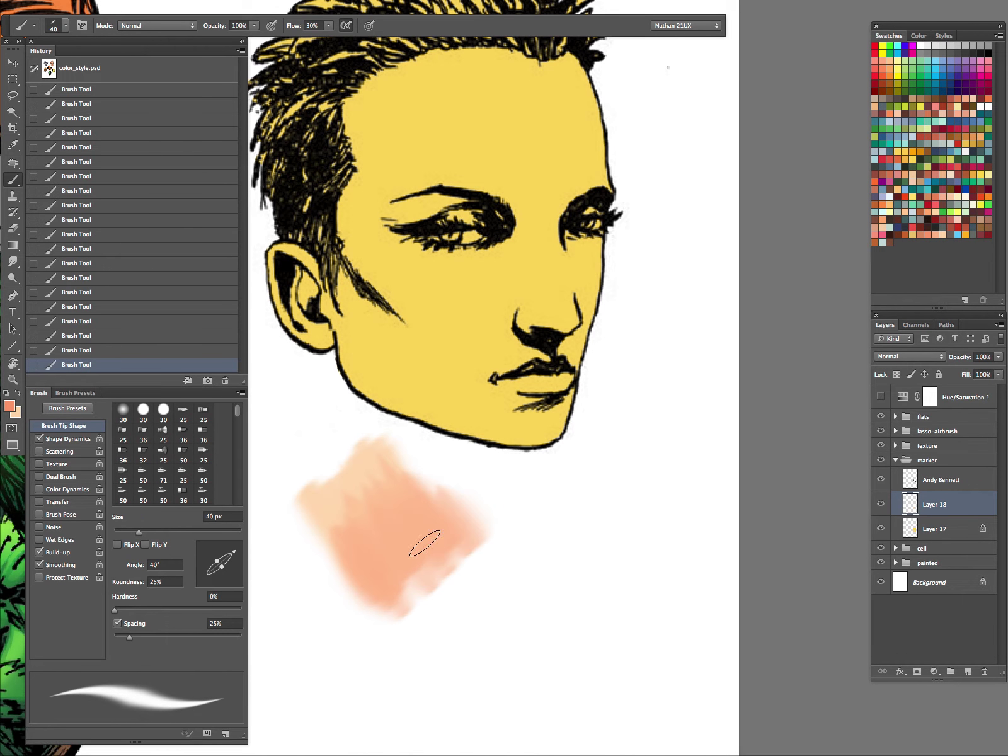
mouse_move(419, 543)
mouse_down()
mouse_move(385, 595)
mouse_move(323, 524)
mouse_move(405, 610)
mouse_move(428, 608)
mouse_move(337, 510)
mouse_move(460, 595)
mouse_move(370, 455)
mouse_move(497, 561)
mouse_move(467, 590)
mouse_move(374, 502)
mouse_move(350, 518)
mouse_move(397, 616)
mouse_move(314, 550)
mouse_up()
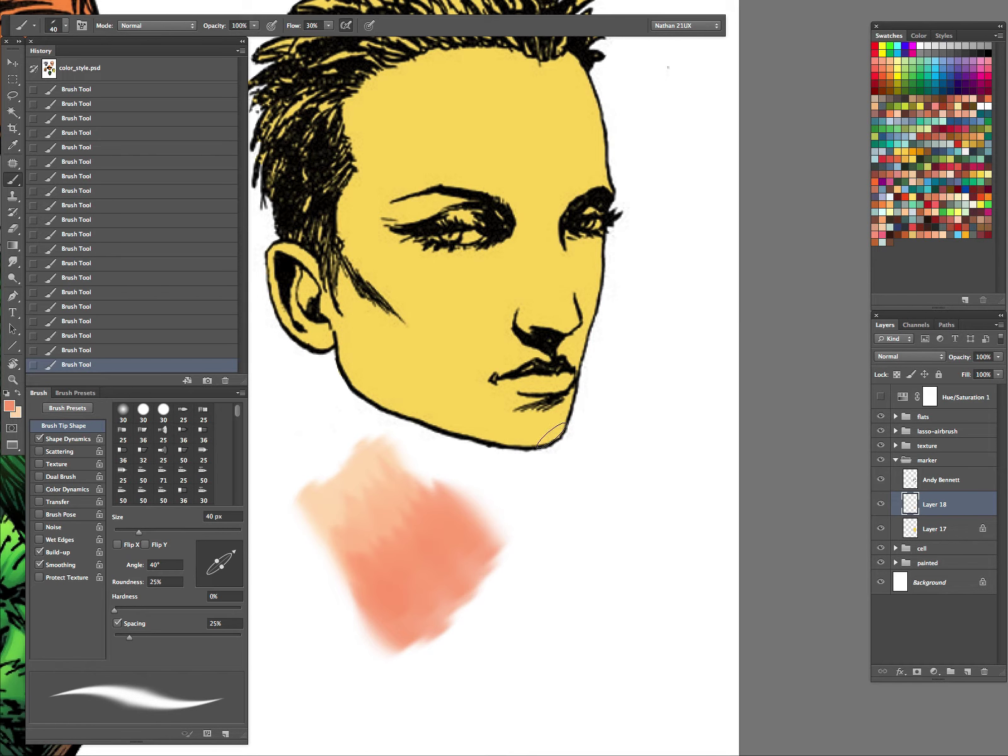
mouse_move(443, 603)
mouse_down()
mouse_move(423, 668)
mouse_move(415, 583)
mouse_up()
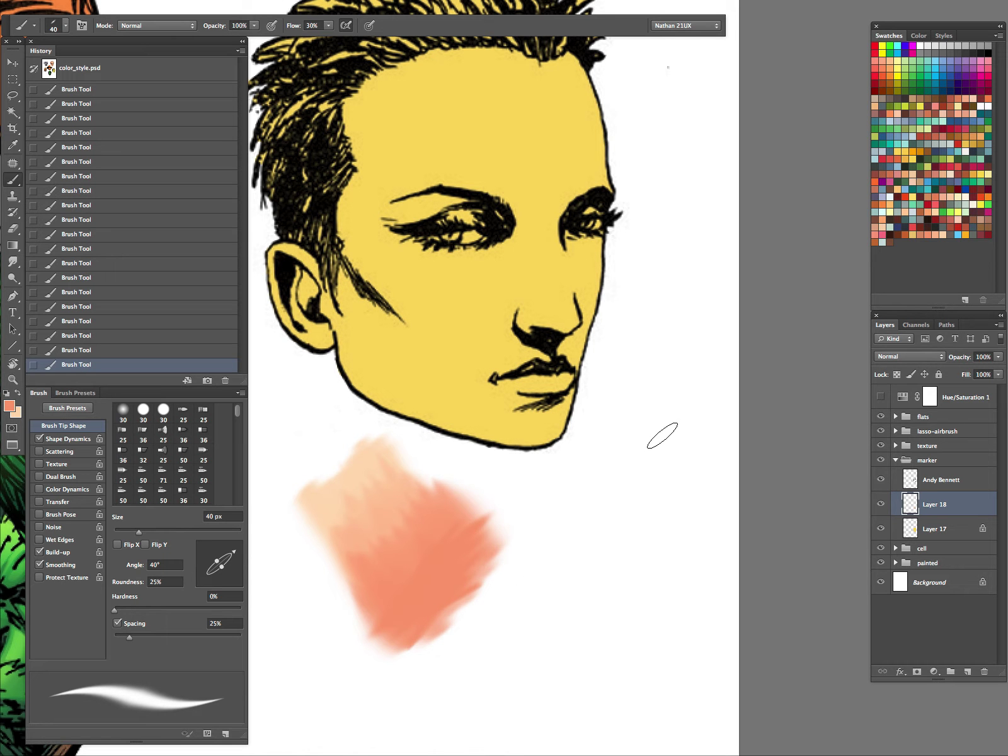
mouse_move(528, 484)
mouse_down()
mouse_move(569, 608)
mouse_move(583, 617)
mouse_up()
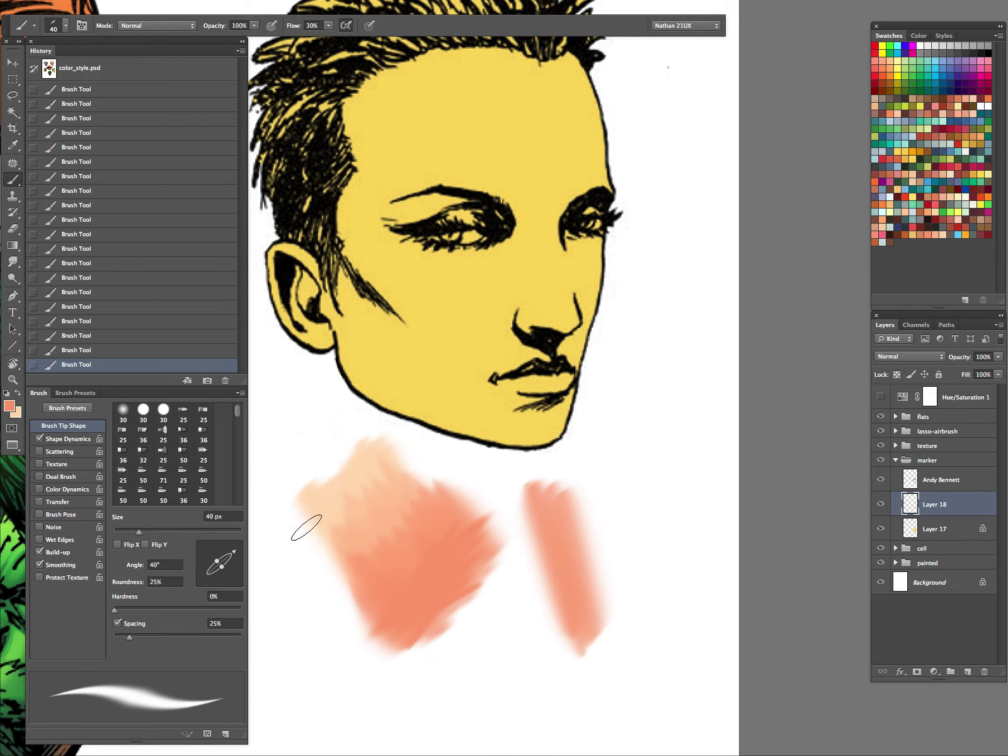
Clear the peach and salmon test patches from the layer and deselect.
key(ctrl+a)
key(Delete)
key(ctrl+d)
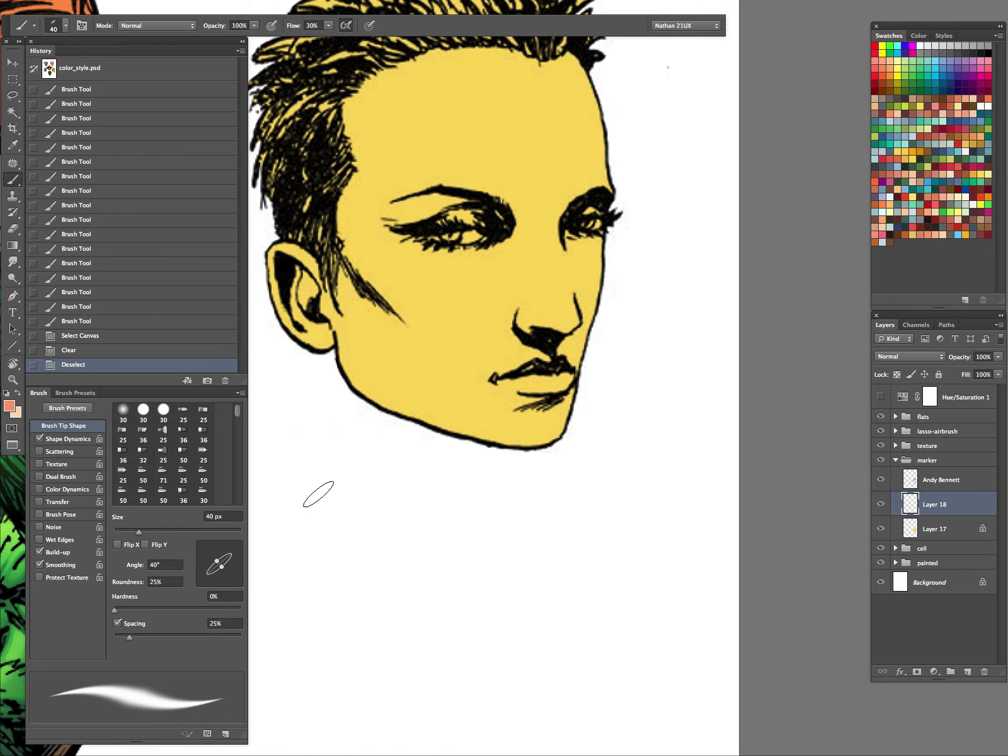
Paint a short broad salmon patch below the jaw and long thin curved salmon strokes rising beneath it.
mouse_move(343, 545)
mouse_down()
mouse_move(264, 436)
mouse_move(291, 467)
mouse_up()
mouse_move(291, 467)
mouse_down()
mouse_move(349, 543)
mouse_move(365, 545)
mouse_up()
drag(344, 482, 374, 540)
mouse_move(354, 617)
mouse_down()
mouse_move(516, 529)
mouse_move(514, 522)
mouse_up()
drag(375, 585, 523, 510)
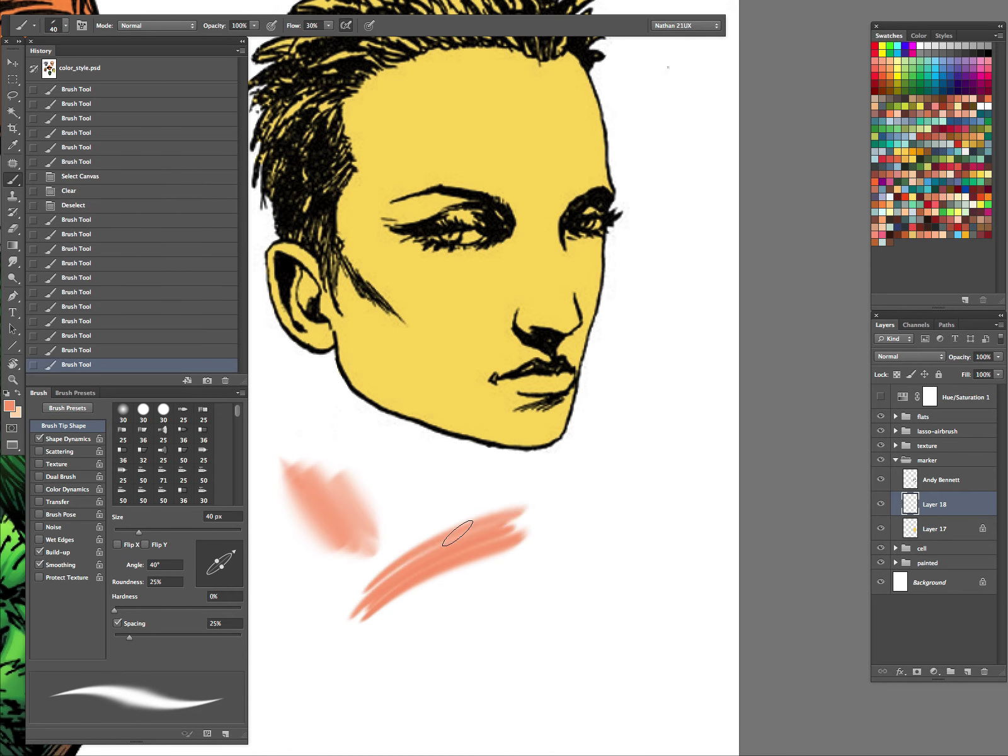
Add two more long curved salmon strokes beneath the jaw, then clear all the test strokes from the layer and deselect.
drag(371, 587, 512, 509)
drag(366, 591, 489, 503)
key(ctrl+a)
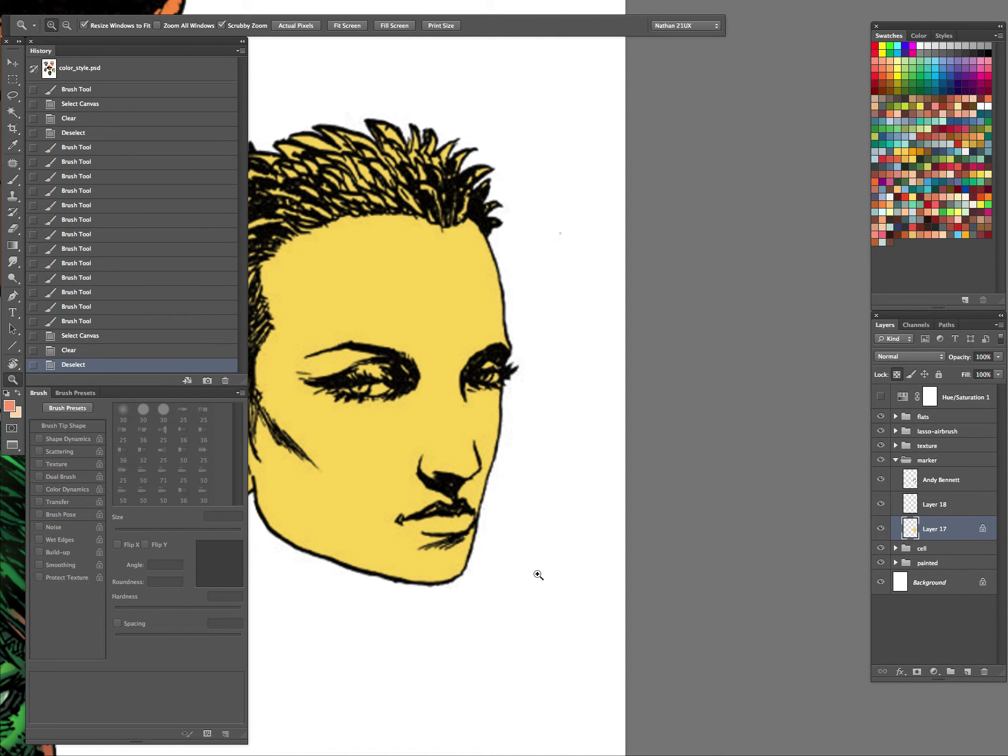
Fill the yellow head shape on Layer 17 with white.
key(d)
key(ctrl+BackSpace)
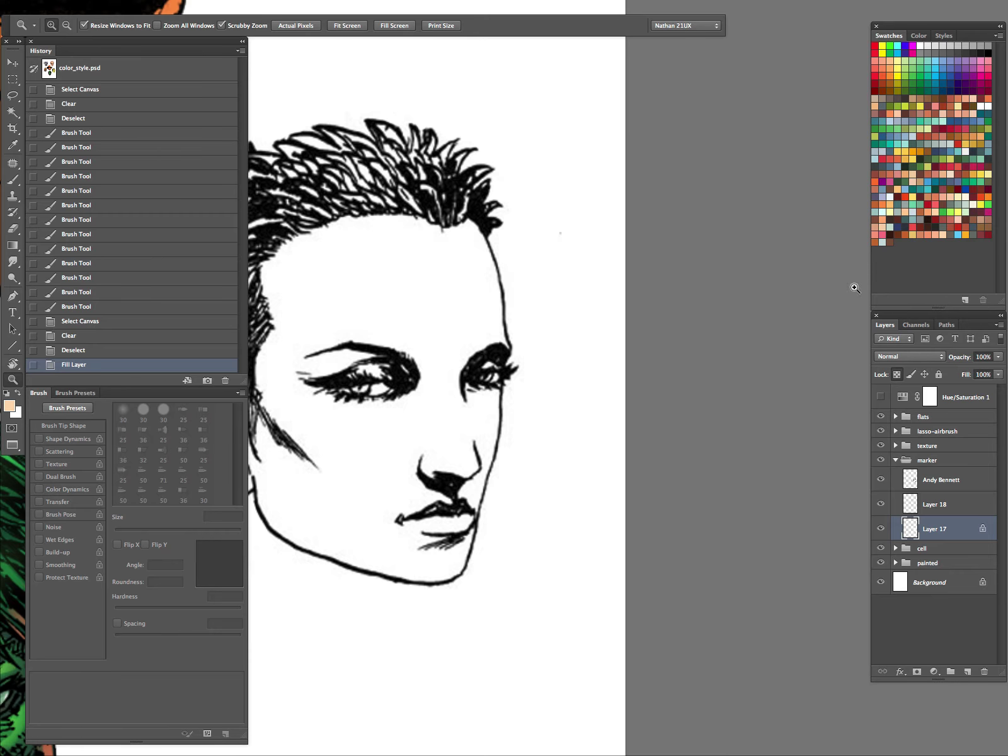
drag(511, 352, 544, 363)
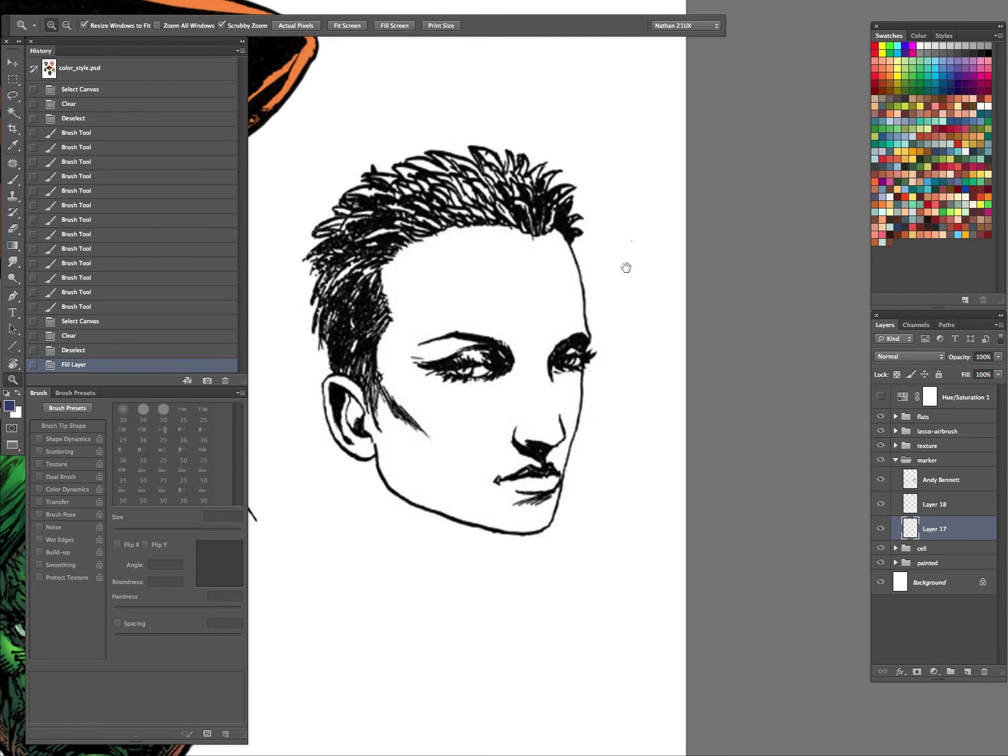
Sketch trial dark blue light-direction arrows pointing down at the head from above, undoing each one.
drag(626, 267, 645, 430)
key(b)
drag(435, 124, 463, 293)
drag(424, 235, 504, 211)
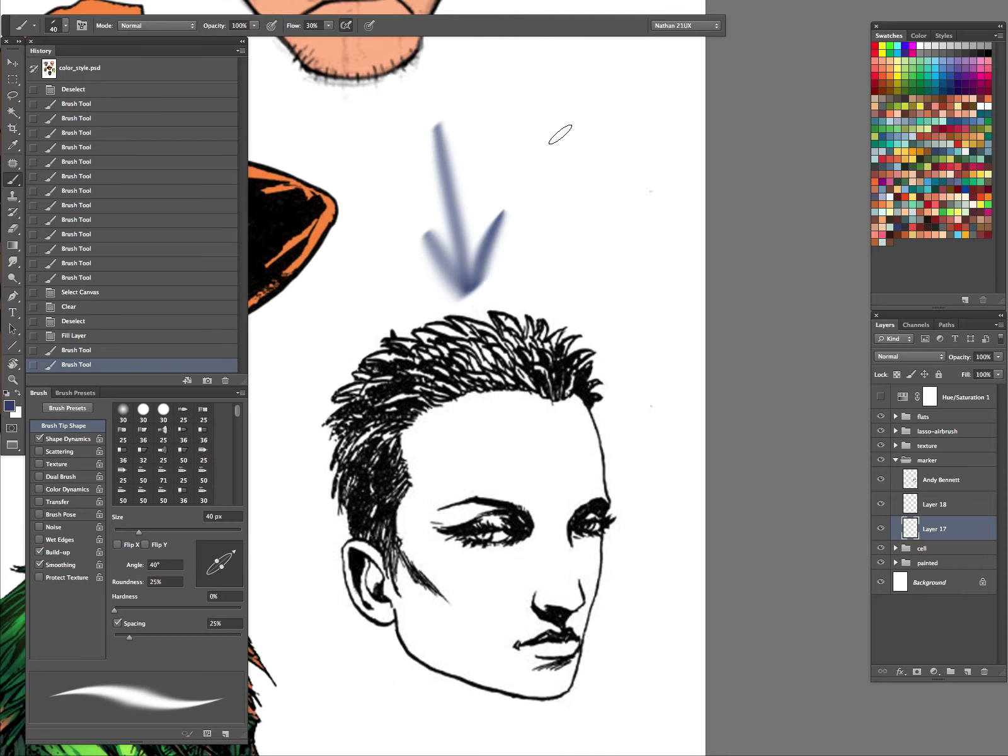
key(ctrl+alt+z)
key(ctrl+alt+z)
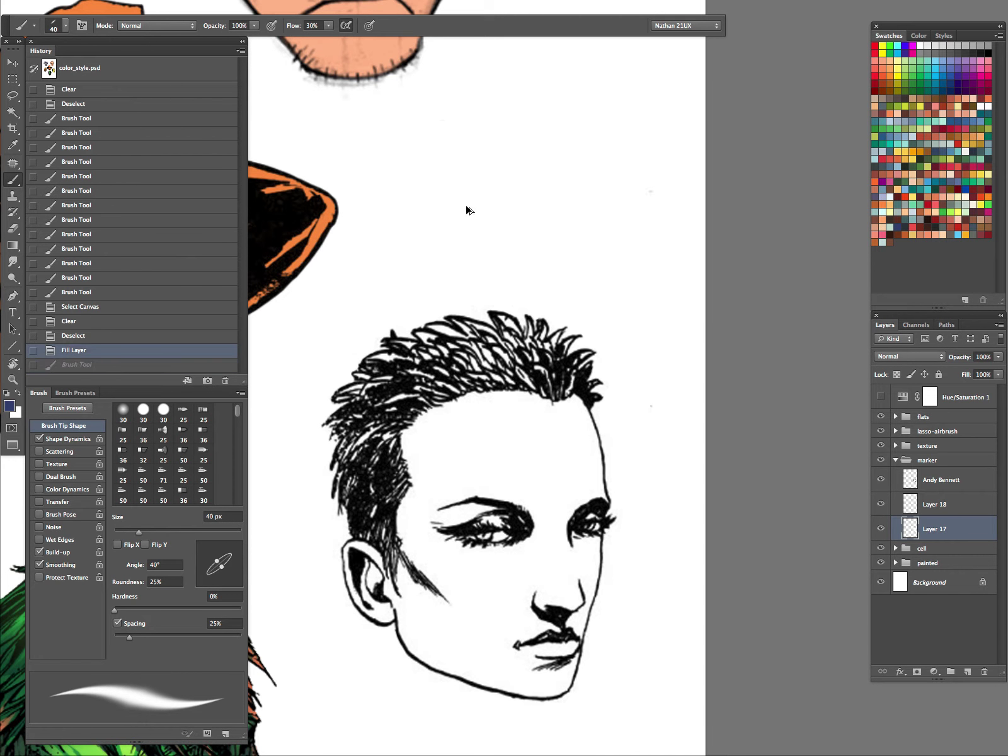
drag(373, 123, 439, 265)
key(ctrl+z)
drag(406, 133, 441, 288)
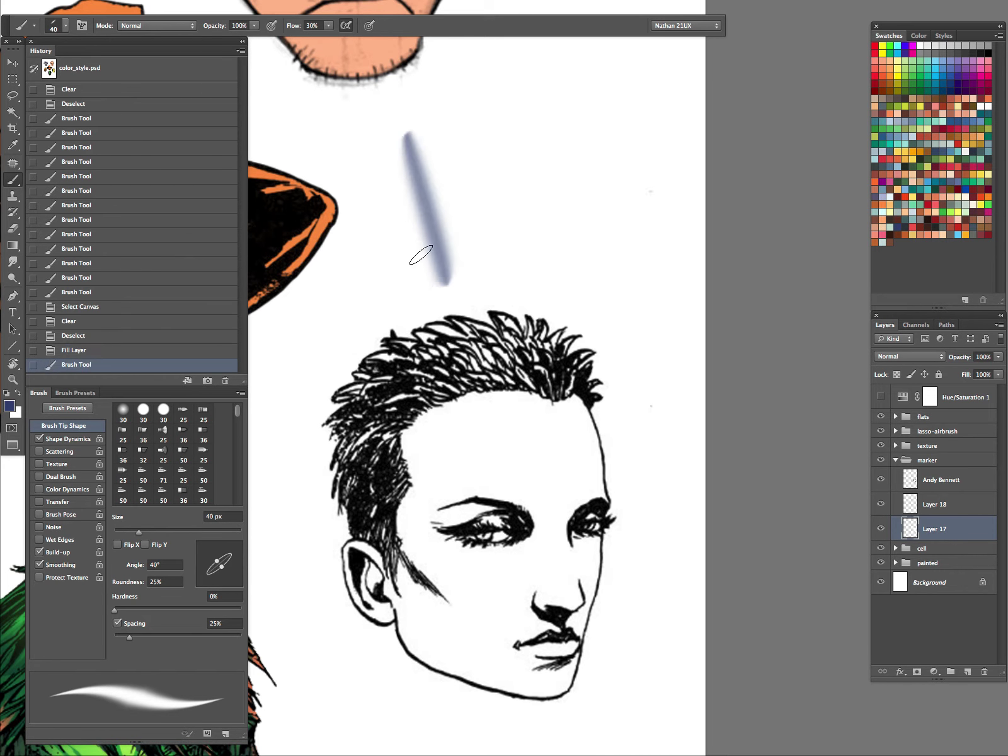
drag(411, 244, 469, 227)
key(ctrl+alt+z)
key(ctrl+alt+z)
Try dark blue shadow strokes under the nose and along the cheek by the sideburn, then undo them.
drag(635, 503, 634, 460)
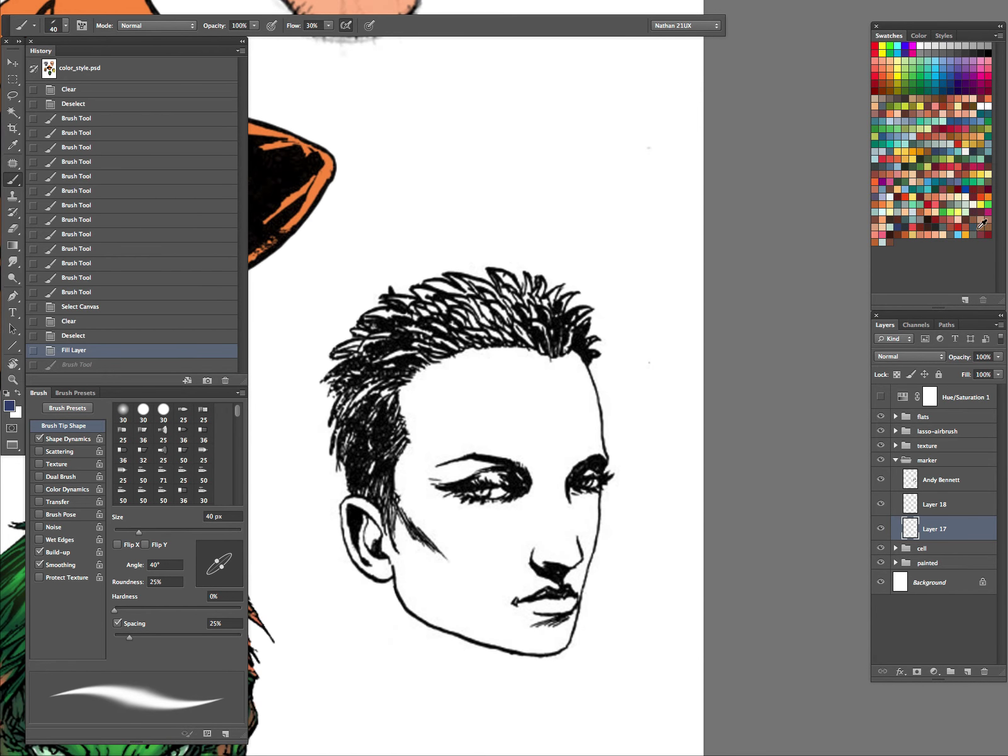
mouse_move(538, 560)
mouse_down()
mouse_move(563, 571)
mouse_move(548, 580)
mouse_up()
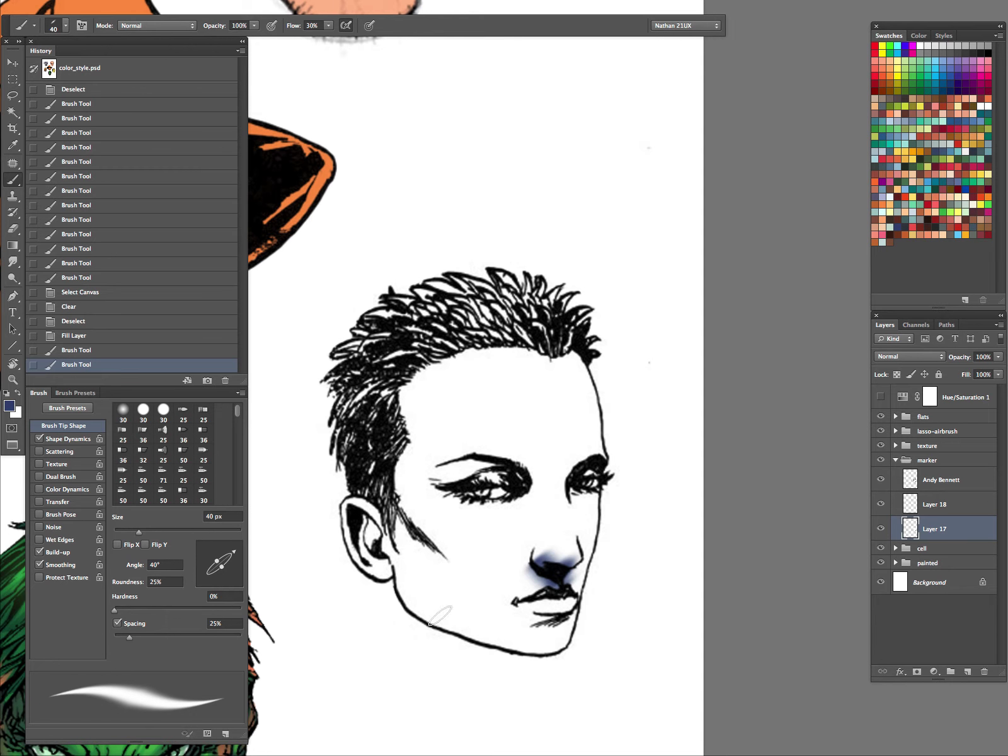
drag(397, 500, 448, 558)
key(ctrl+alt+z)
key(ctrl+alt+z)
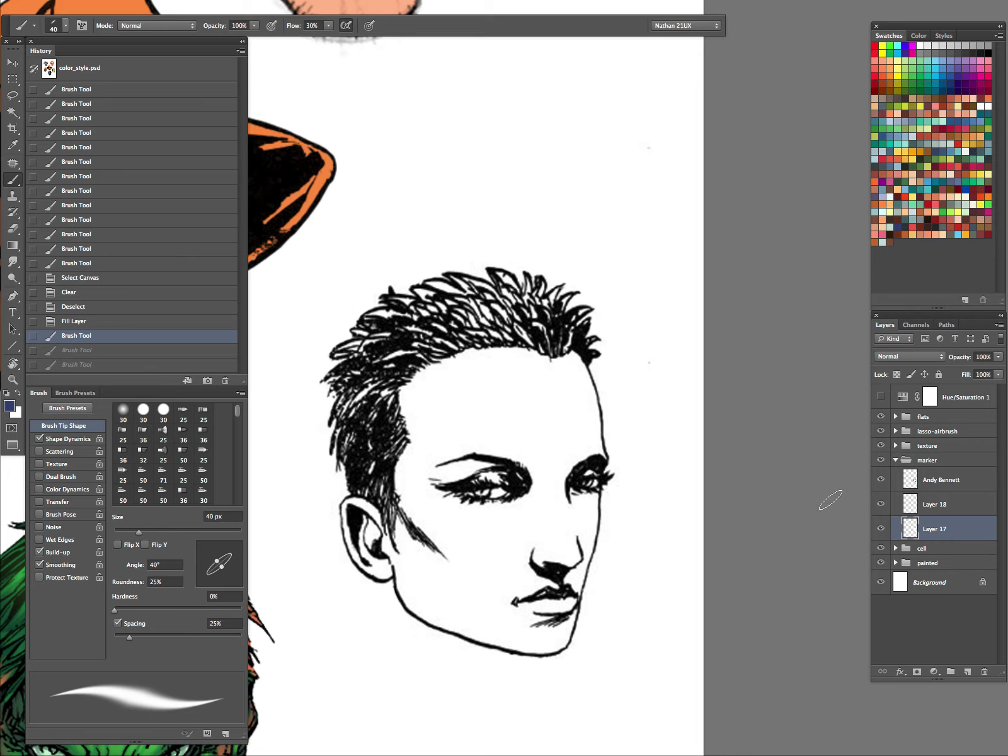
Delete Layer 18 and lock the transparent pixels of Layer 17.
click(948, 506)
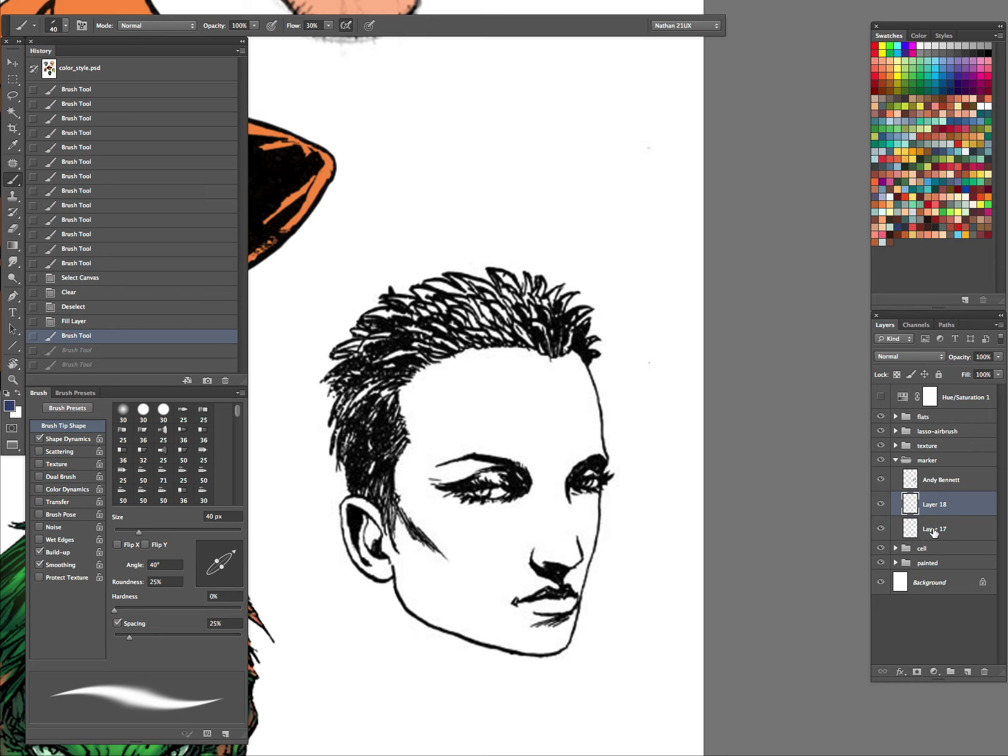
drag(945, 501, 984, 672)
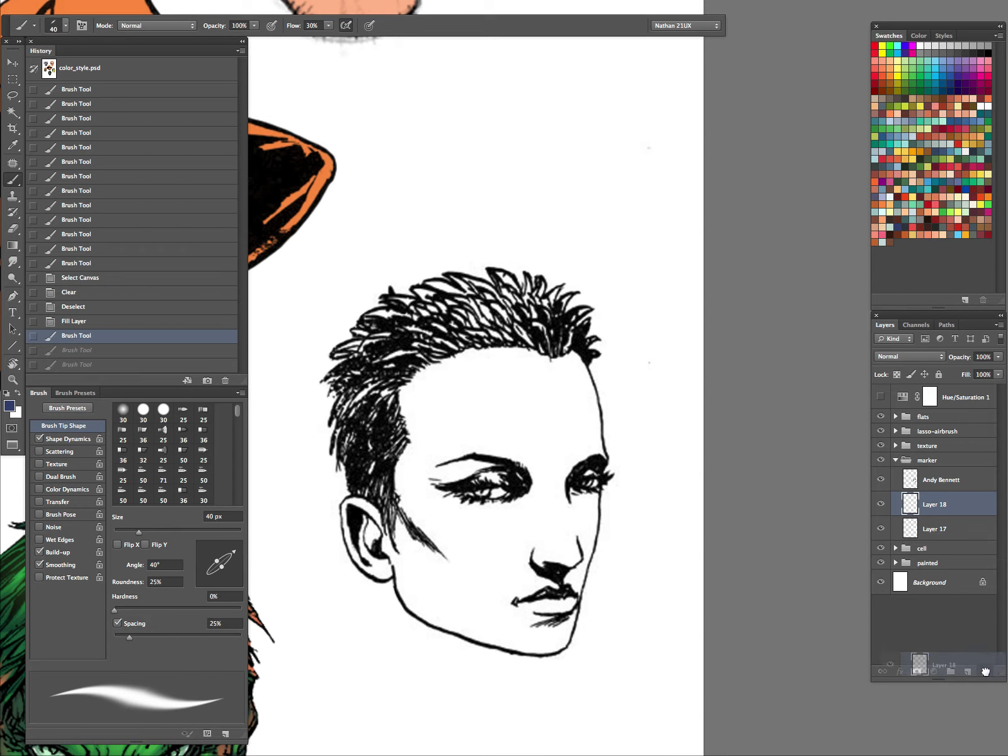
ctrl+click(906, 507)
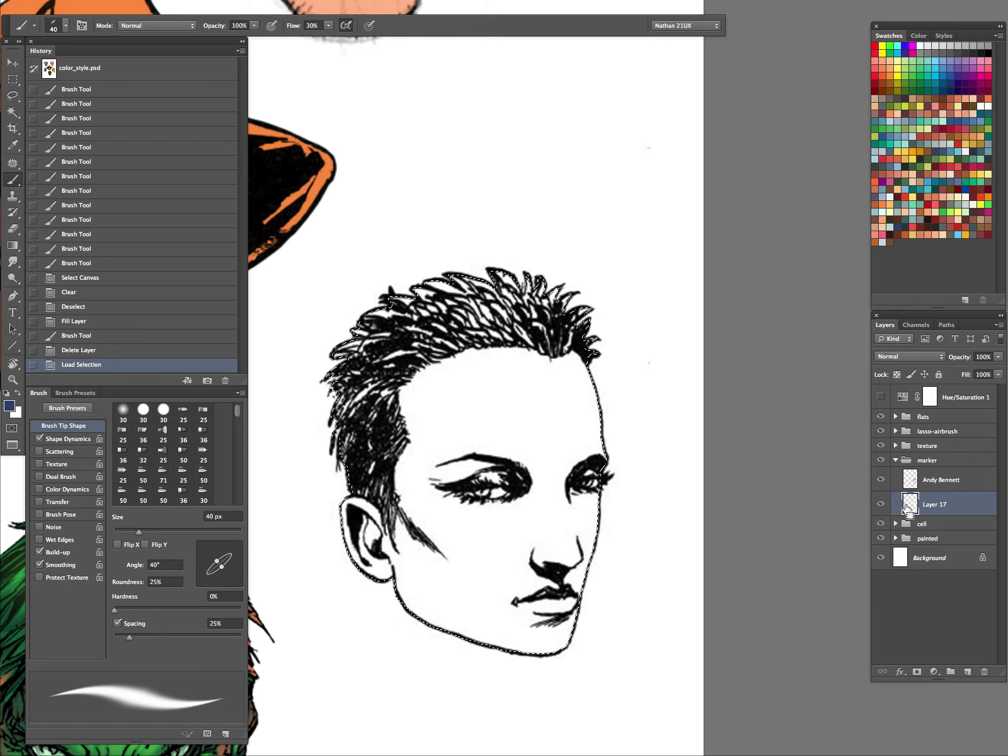
key(ctrl+d)
click(925, 374)
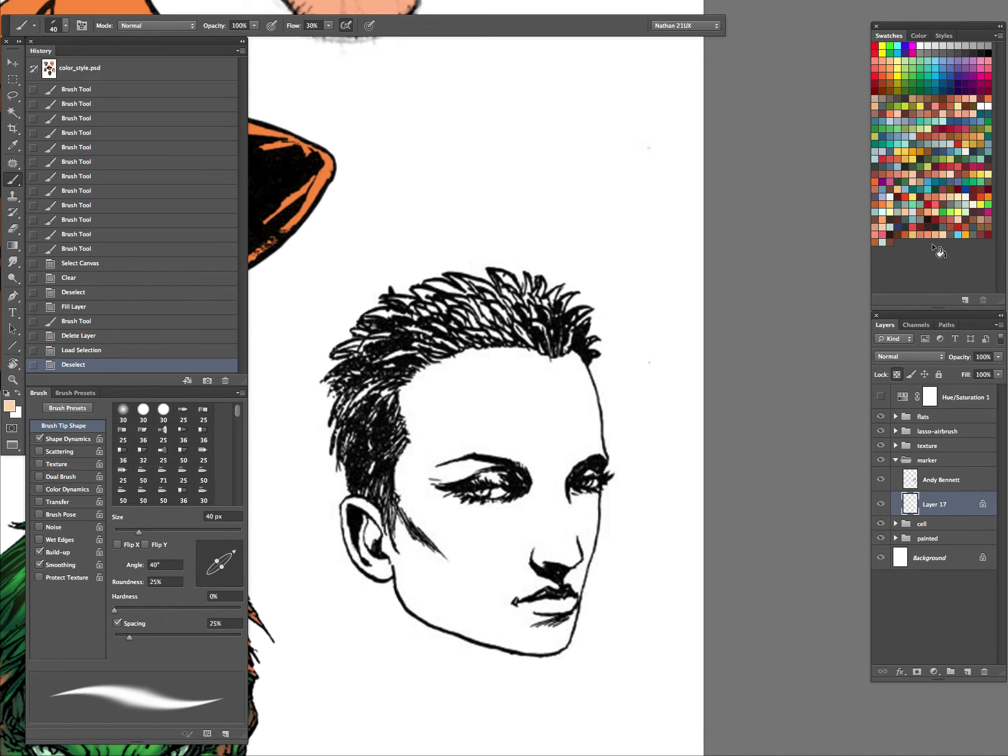
Enlarge the brush to 70 px, try a peach stroke down the far edge of the forehead and undo it.
drag(599, 420, 534, 335)
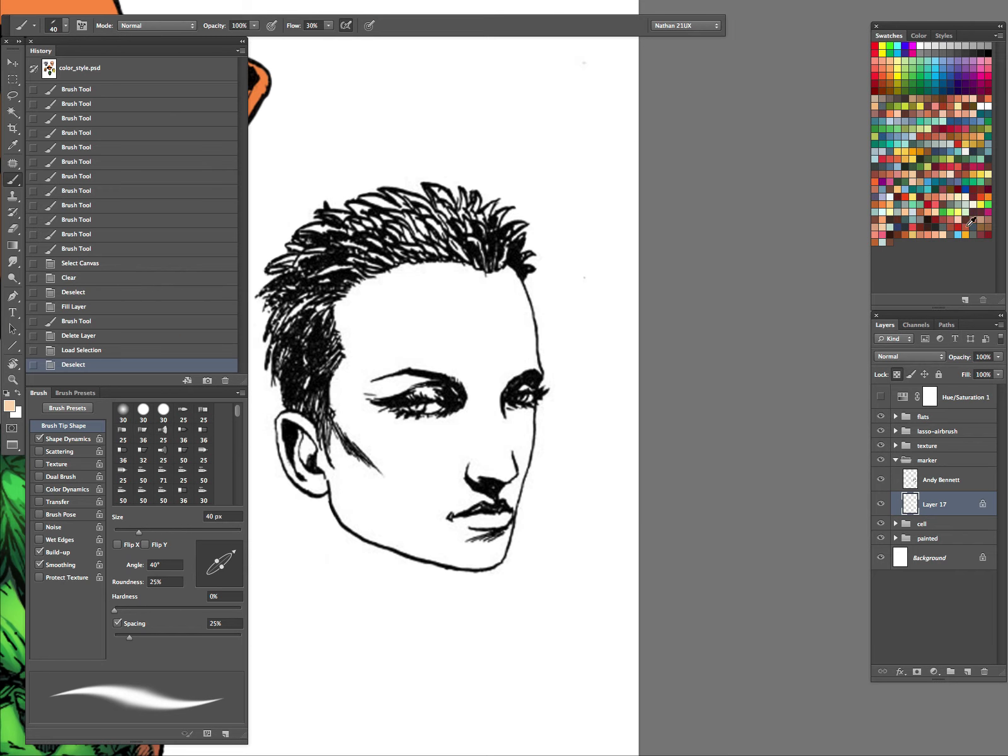
key(bracketright)
key(bracketright)
key(bracketright)
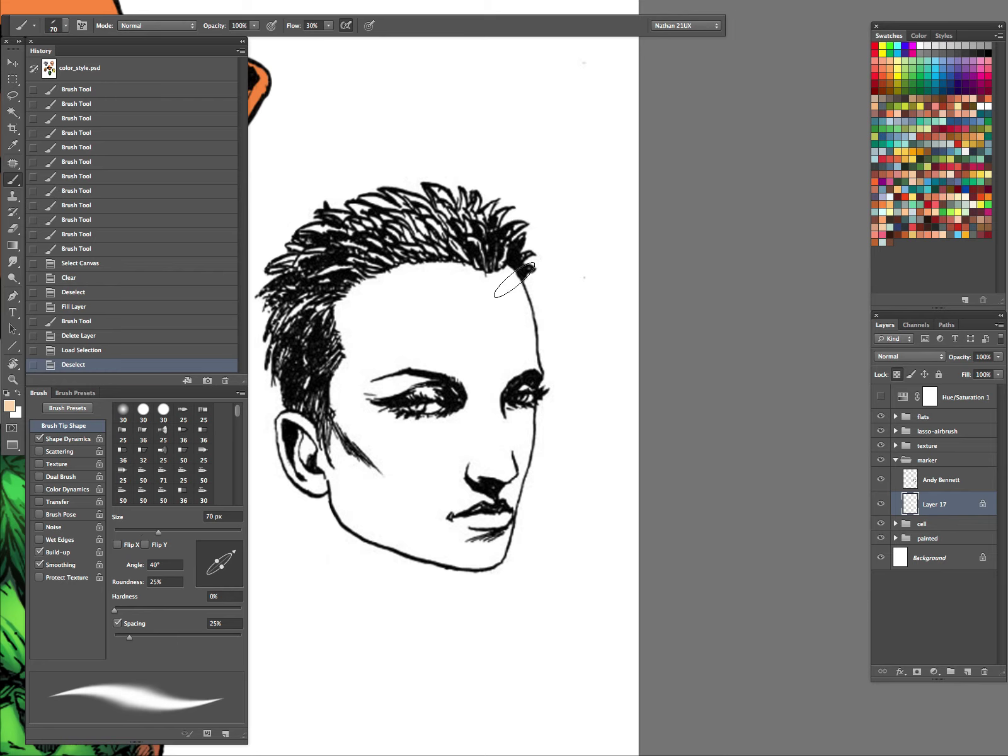
mouse_move(496, 254)
mouse_down()
mouse_move(543, 382)
mouse_move(502, 250)
mouse_move(525, 315)
mouse_up()
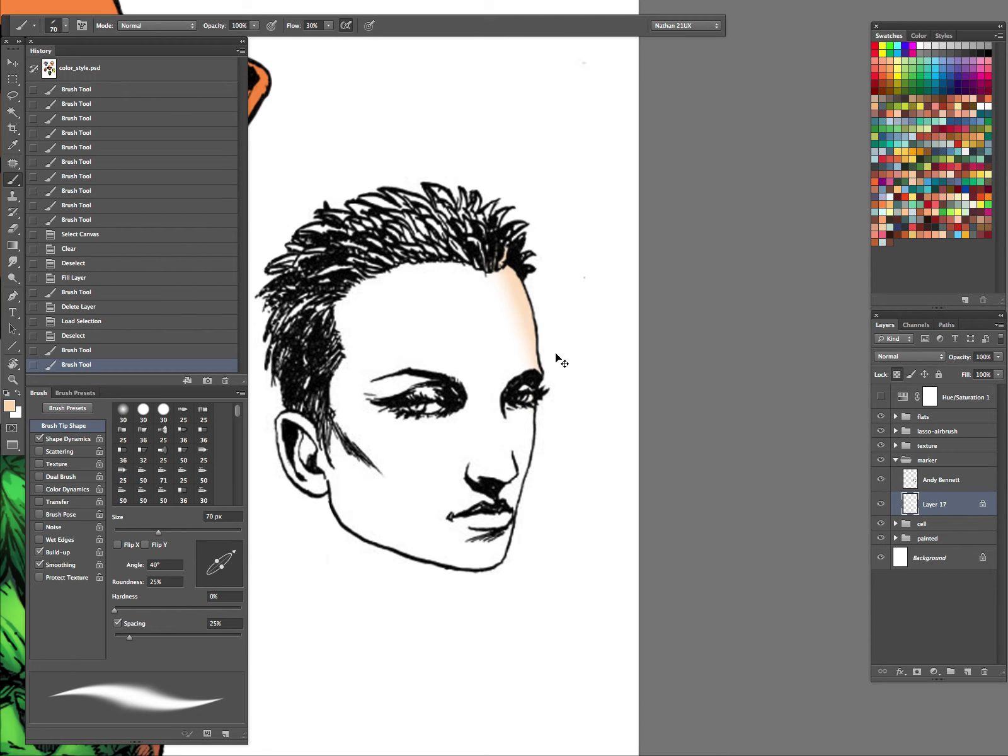
key(ctrl+z)
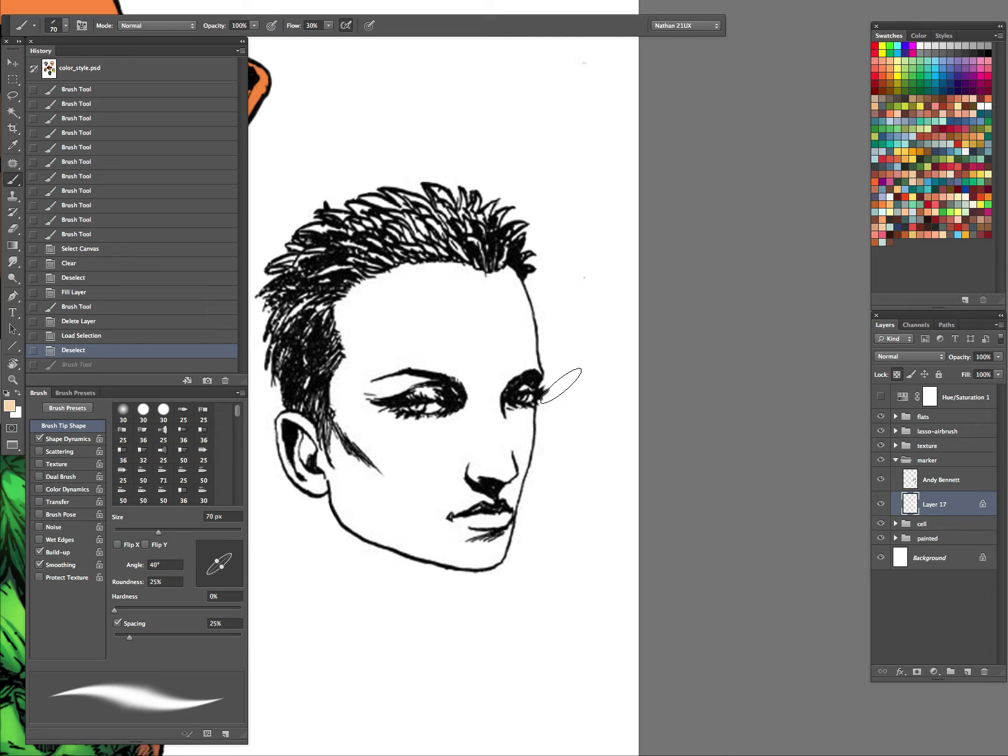
Confirm peach #ffd6aa as the foreground colour and enlarge the brush to 150 px.
click(9, 409)
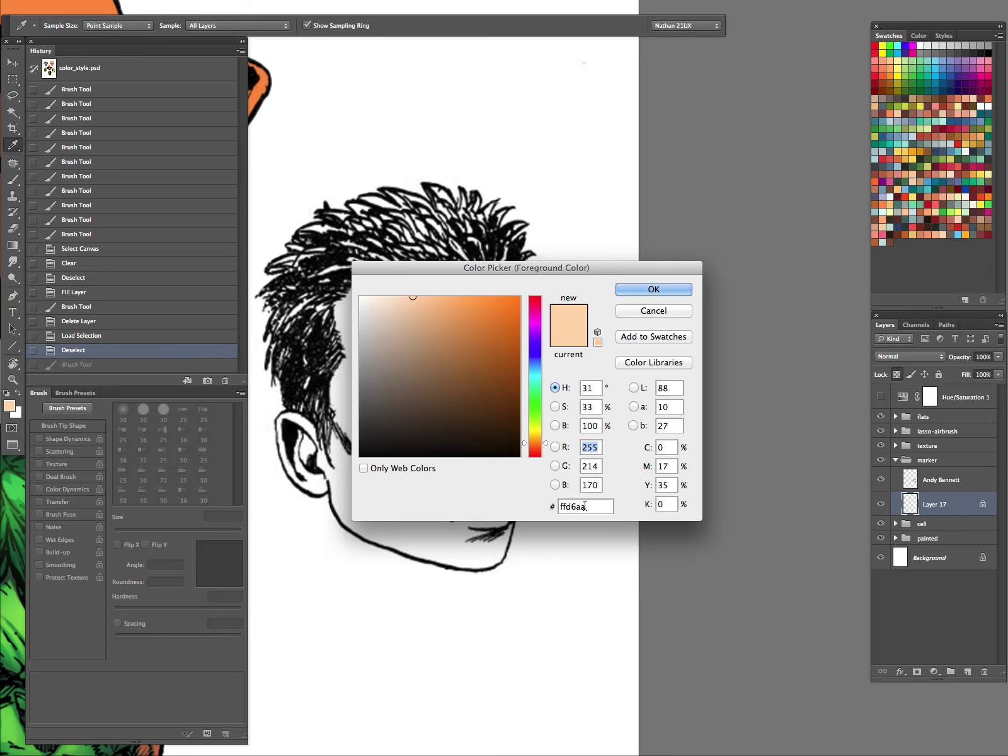
click(655, 289)
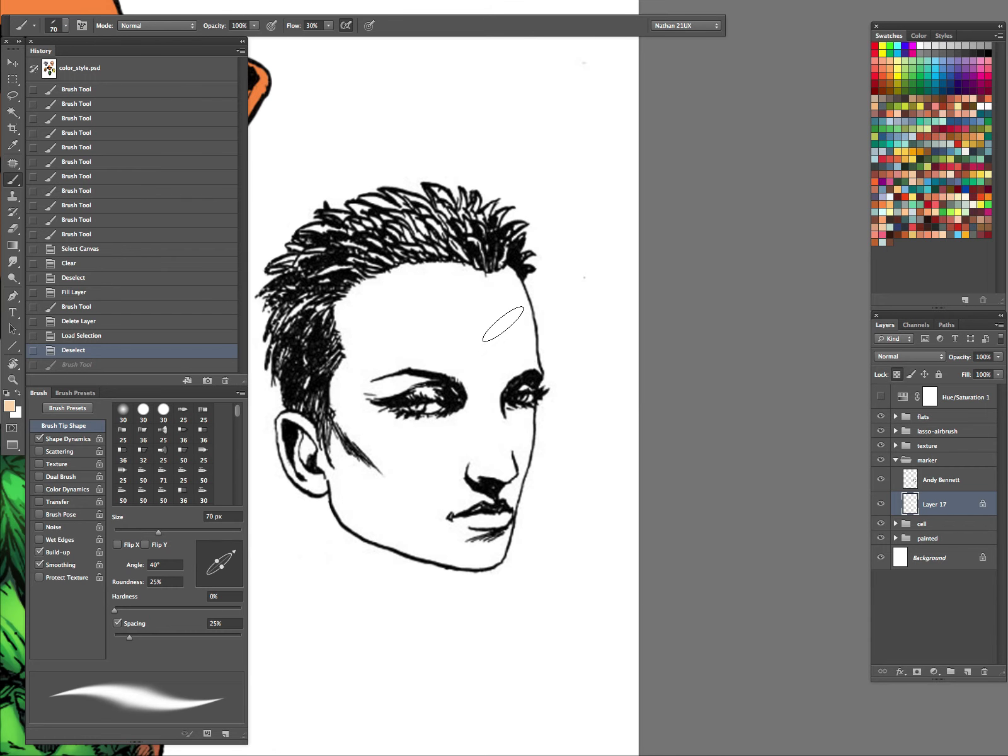
key(bracketright)
key(bracketright)
key(bracketright)
key(bracketright)
key(bracketright)
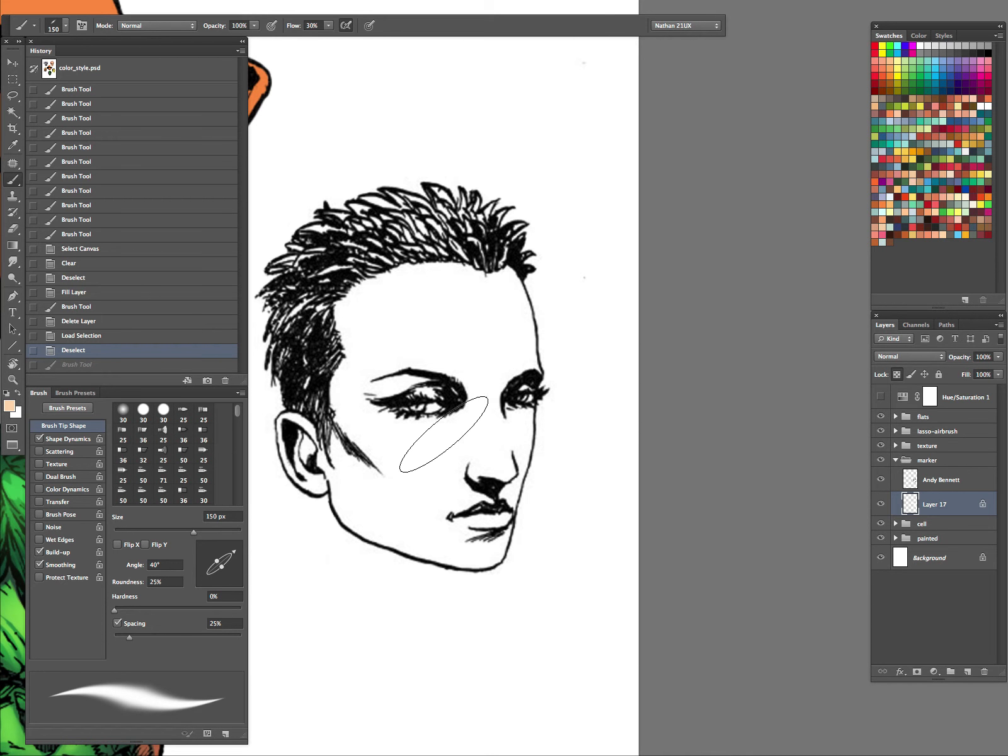
Tilt the canvas clockwise, reduce the brush to 125 px and try a peach stroke along the forehead's edge, undoing it.
key(r)
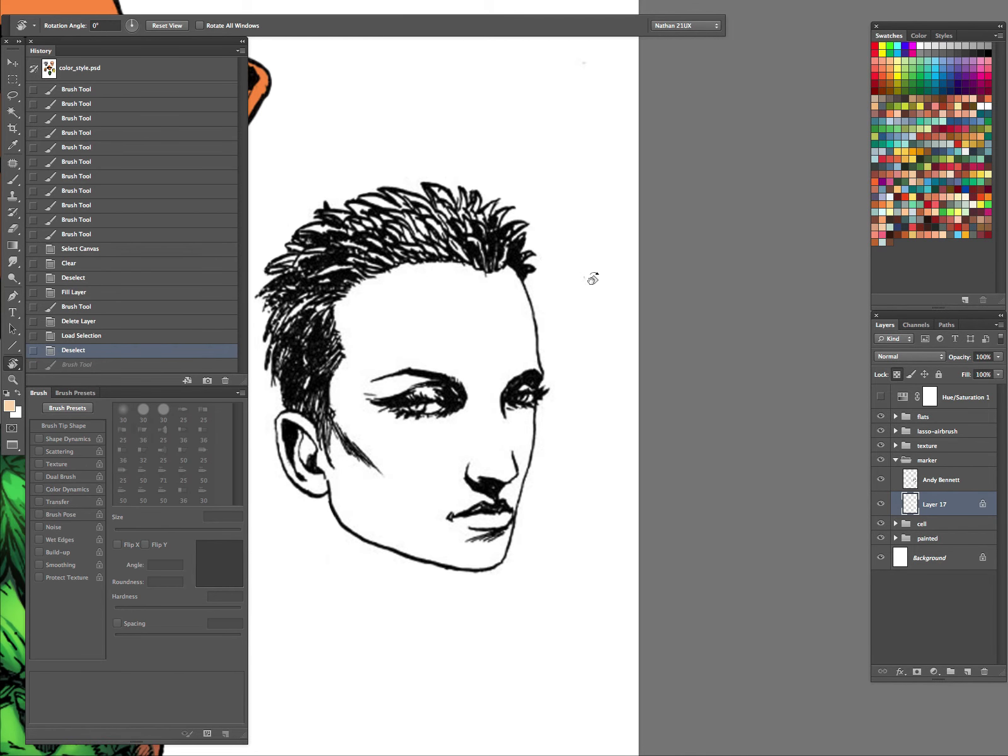
mouse_move(593, 502)
mouse_down()
mouse_move(599, 318)
mouse_move(540, 366)
mouse_move(509, 462)
mouse_move(549, 376)
mouse_move(547, 477)
mouse_move(615, 343)
mouse_move(556, 441)
mouse_up()
key(b)
key(bracketleft)
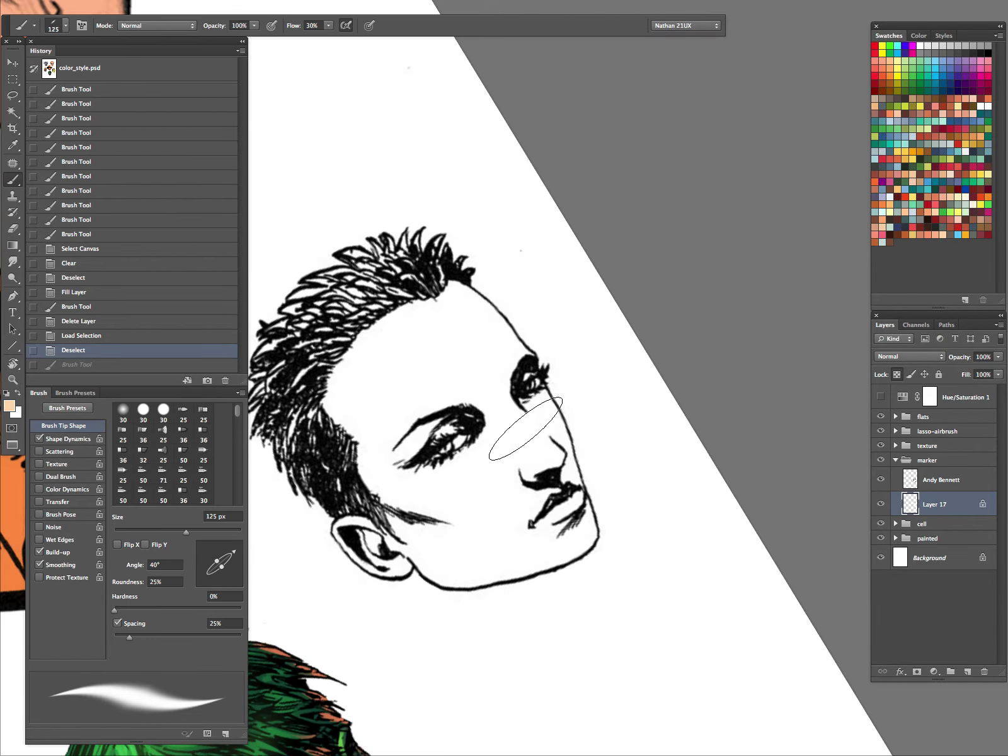
drag(440, 275, 511, 336)
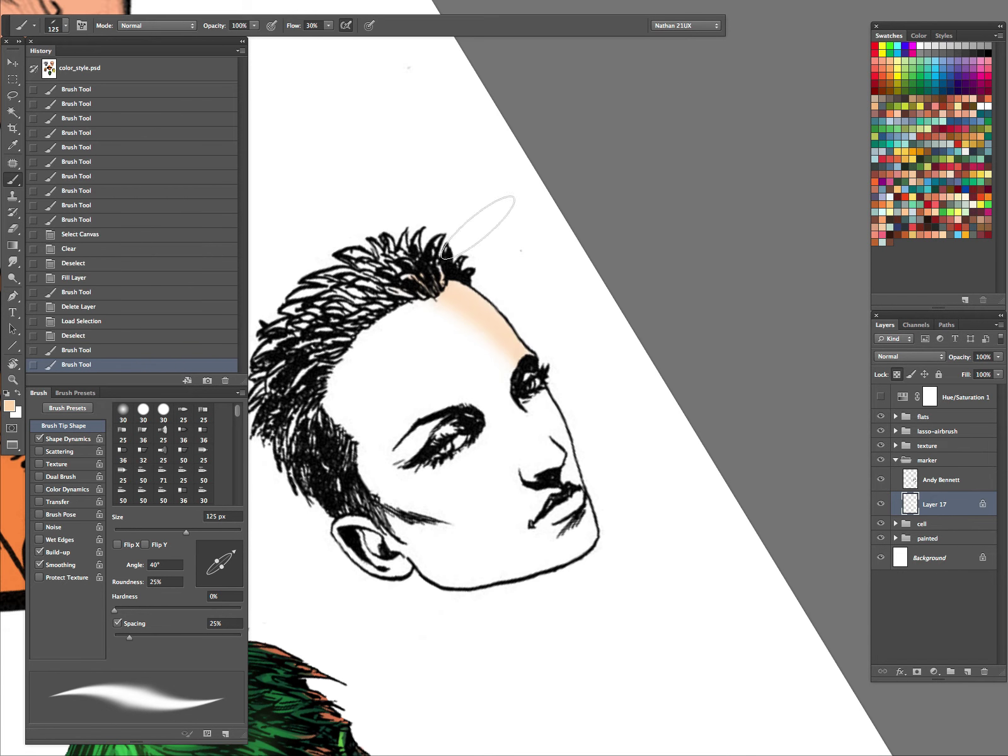
key(ctrl+z)
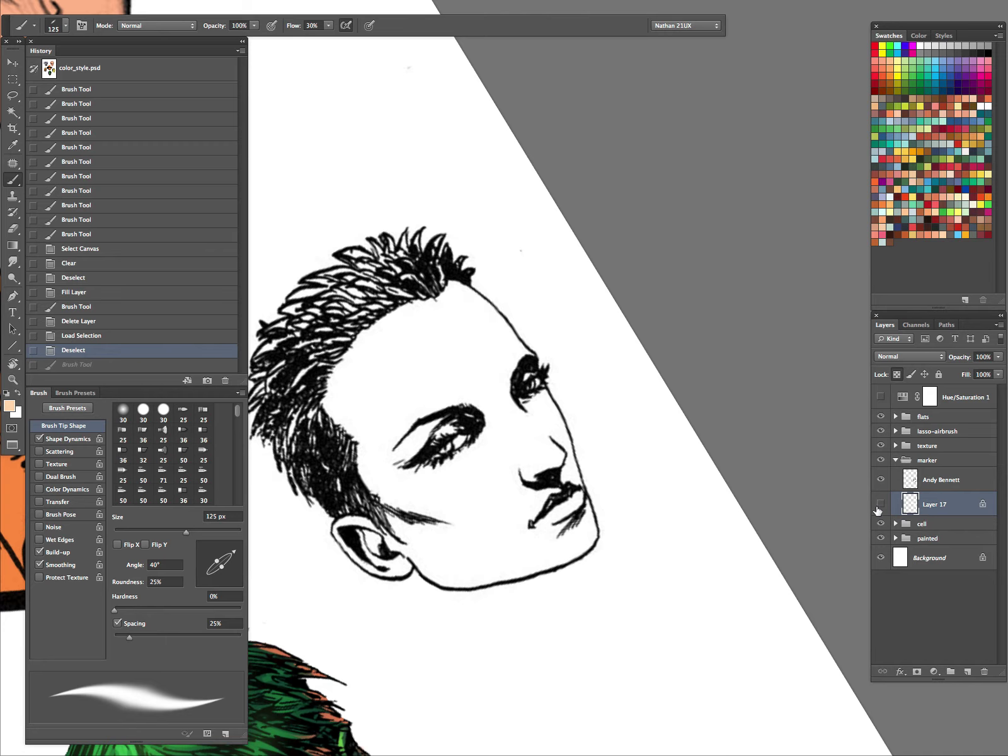
Rotate the canvas back to nearly upright and, with Shape Dynamics off, paint peach down the far side of the forehead, eye and nose.
drag(460, 375, 440, 333)
key(r)
drag(612, 323, 611, 358)
key(b)
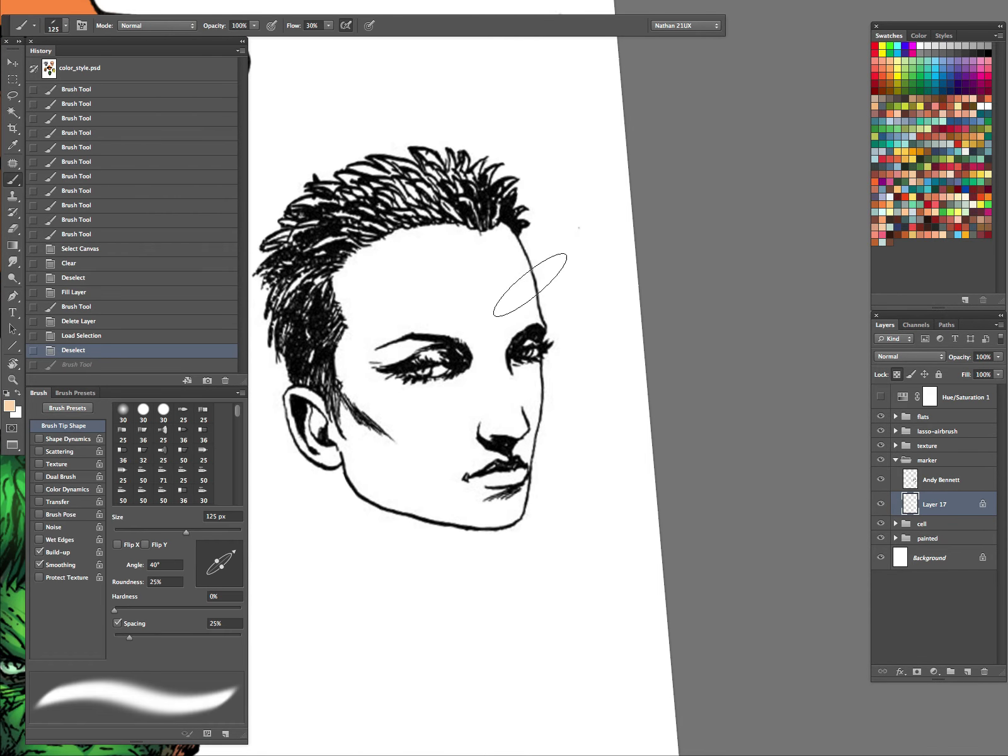
drag(518, 231, 542, 350)
drag(534, 265, 546, 341)
drag(545, 368, 547, 460)
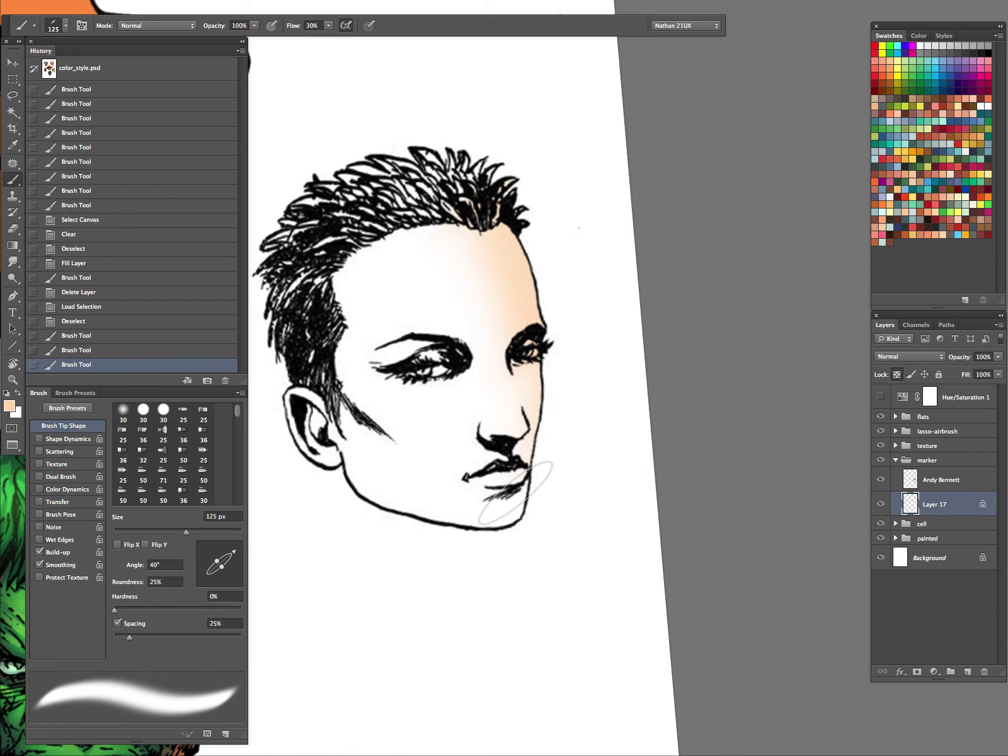
Reduce the brush to 70 px with 10% flow and build up peach across the forehead to the near temple.
key(bracketleft)
key(bracketleft)
key(bracketleft)
key(bracketleft)
click(345, 26)
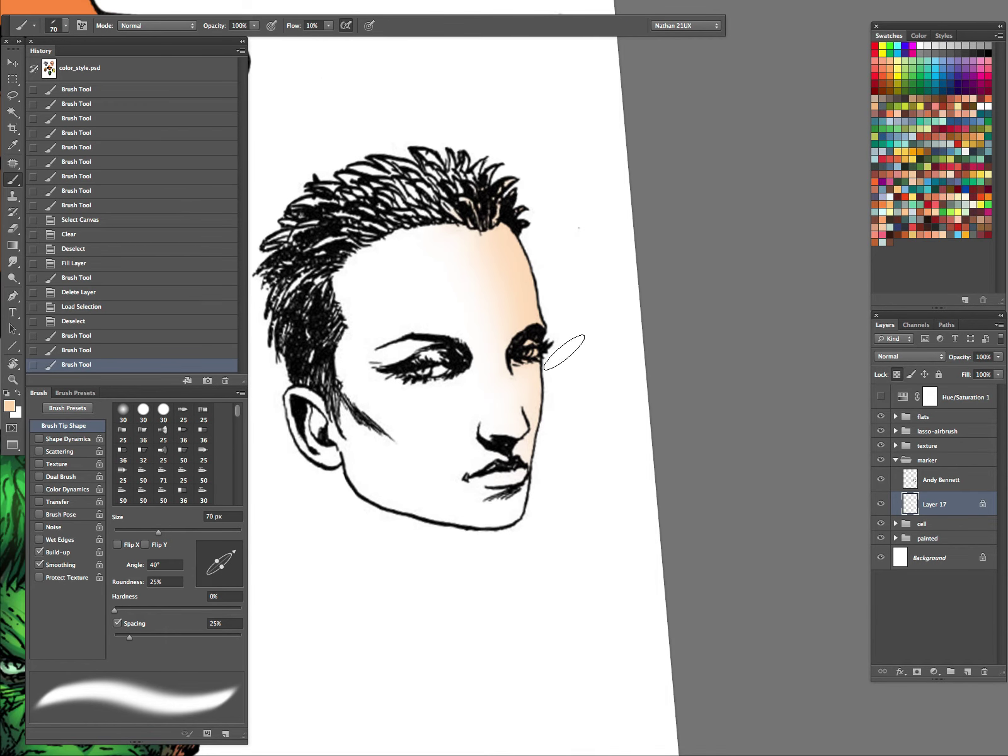
mouse_move(565, 351)
mouse_down()
mouse_move(521, 268)
mouse_move(542, 325)
mouse_move(517, 246)
mouse_up()
mouse_move(375, 273)
mouse_down()
mouse_move(334, 254)
mouse_move(376, 342)
mouse_move(382, 225)
mouse_move(443, 328)
mouse_move(448, 238)
mouse_move(463, 341)
mouse_move(473, 245)
mouse_up()
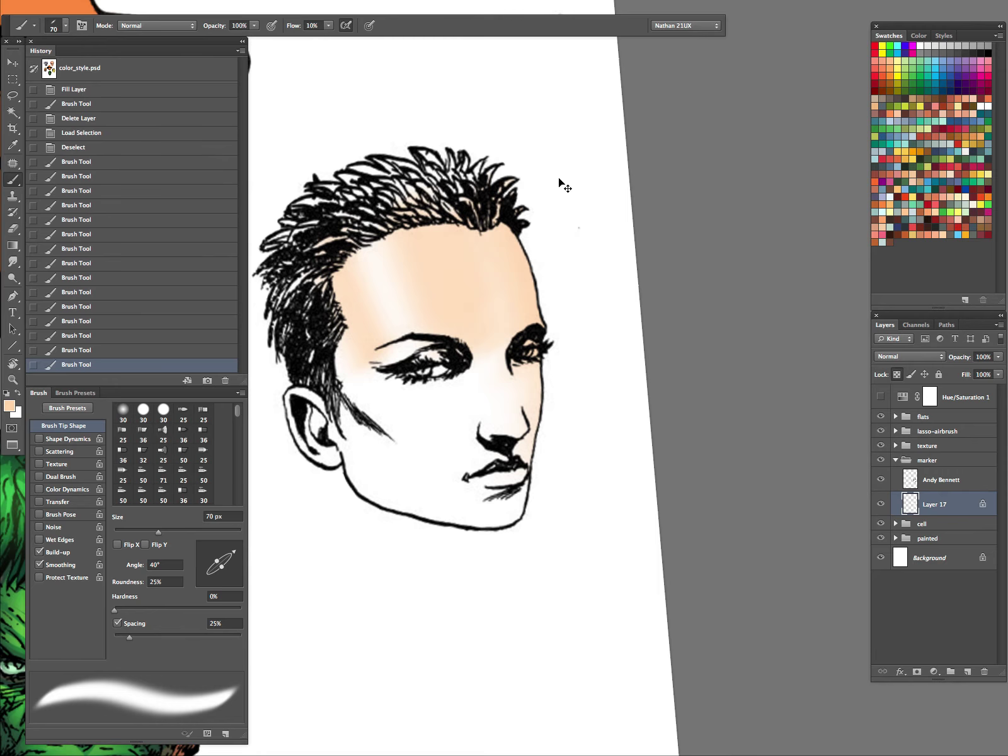
Undo the last three forehead strokes and repaint soft peach over the middle of the forehead and between the brows.
key(super+alt+z)
key(super+alt+z)
key(super+alt+z)
mouse_move(480, 346)
mouse_down()
mouse_move(498, 357)
mouse_move(504, 328)
mouse_move(485, 286)
mouse_move(447, 249)
mouse_move(486, 337)
mouse_move(515, 306)
mouse_up()
drag(454, 293, 486, 370)
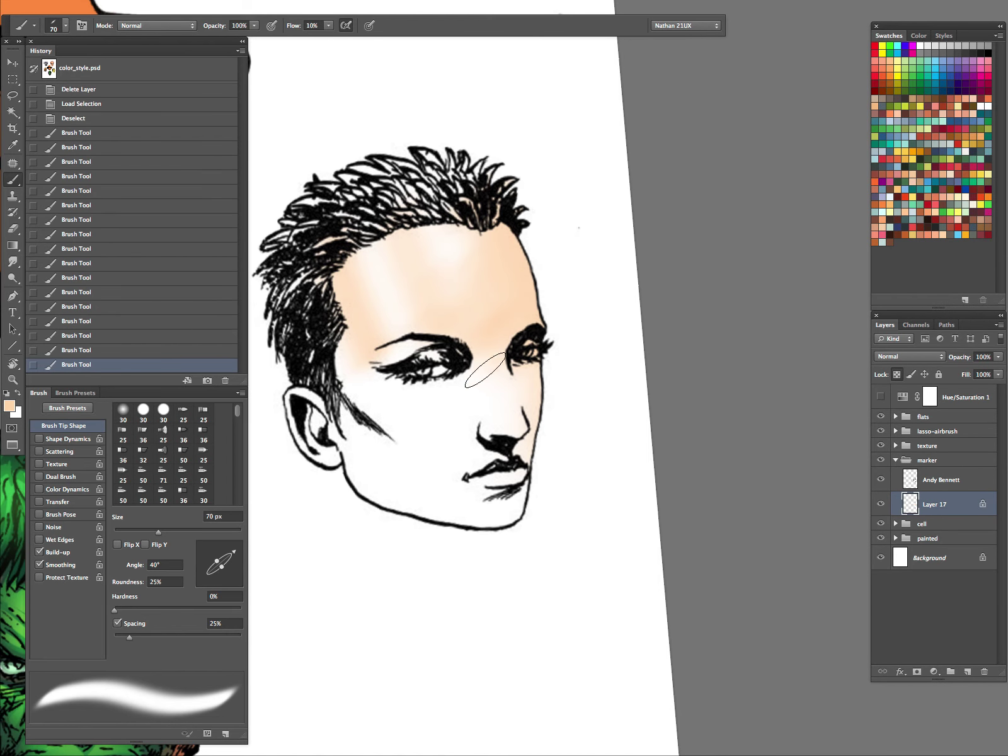
Shade peach down the nose and beside it, raising the flow to 30% and reducing the brush in stages to 15 px.
mouse_move(572, 348)
mouse_down()
mouse_move(560, 378)
mouse_move(528, 370)
mouse_up()
key(b)
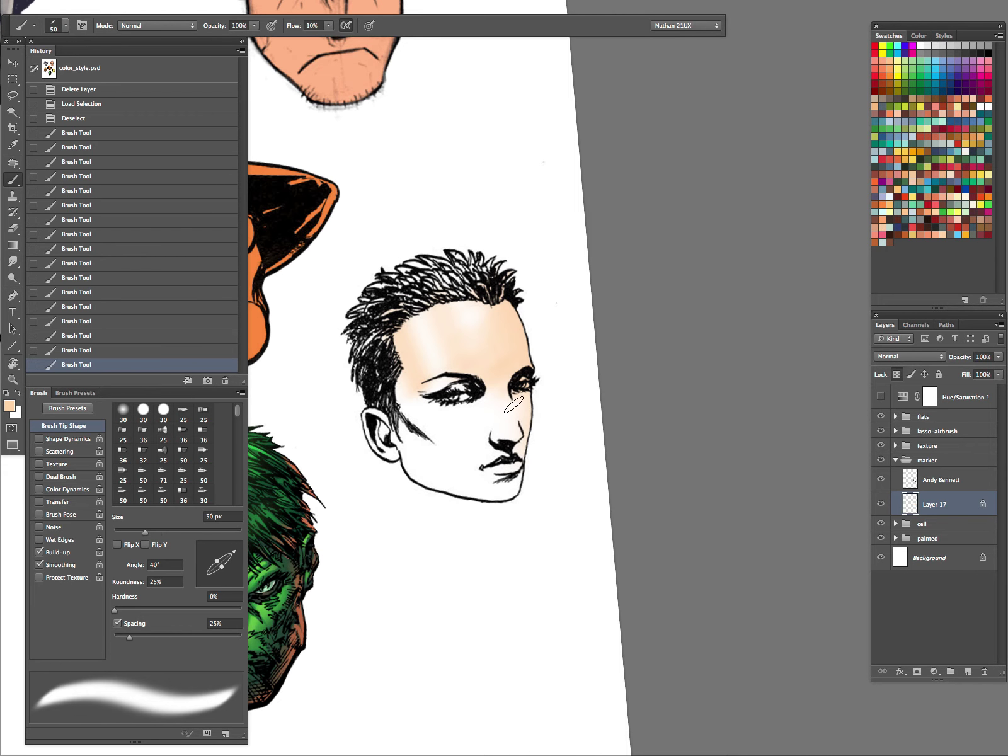
key([)
key([)
key([)
drag(503, 387, 522, 440)
key([)
key([)
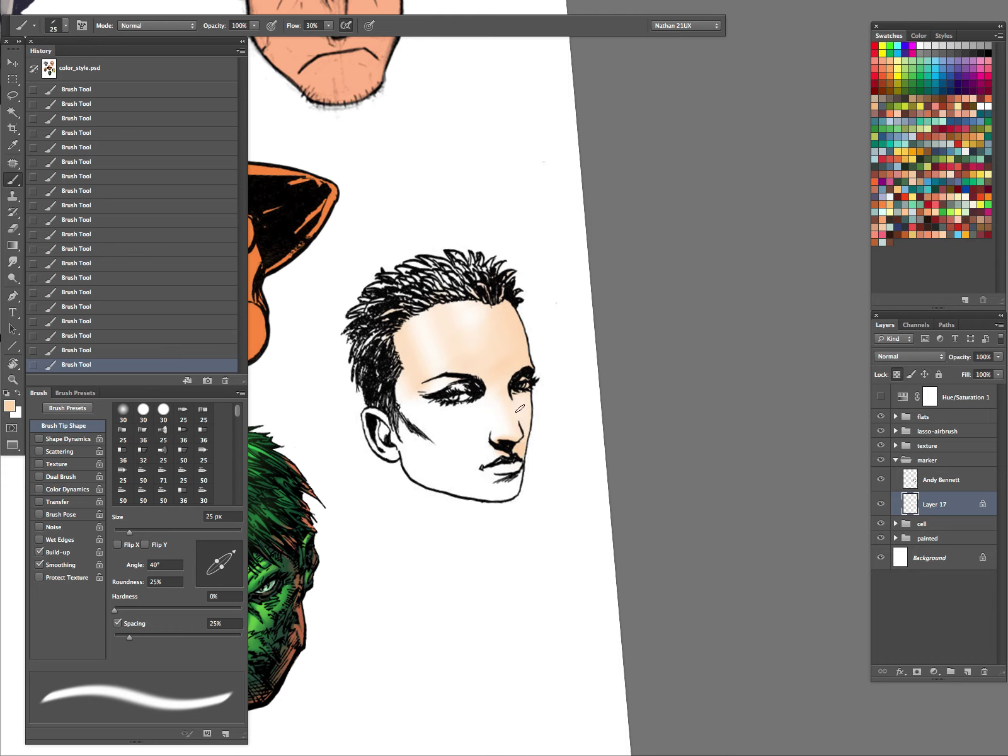
key(bracketleft)
key(bracketleft)
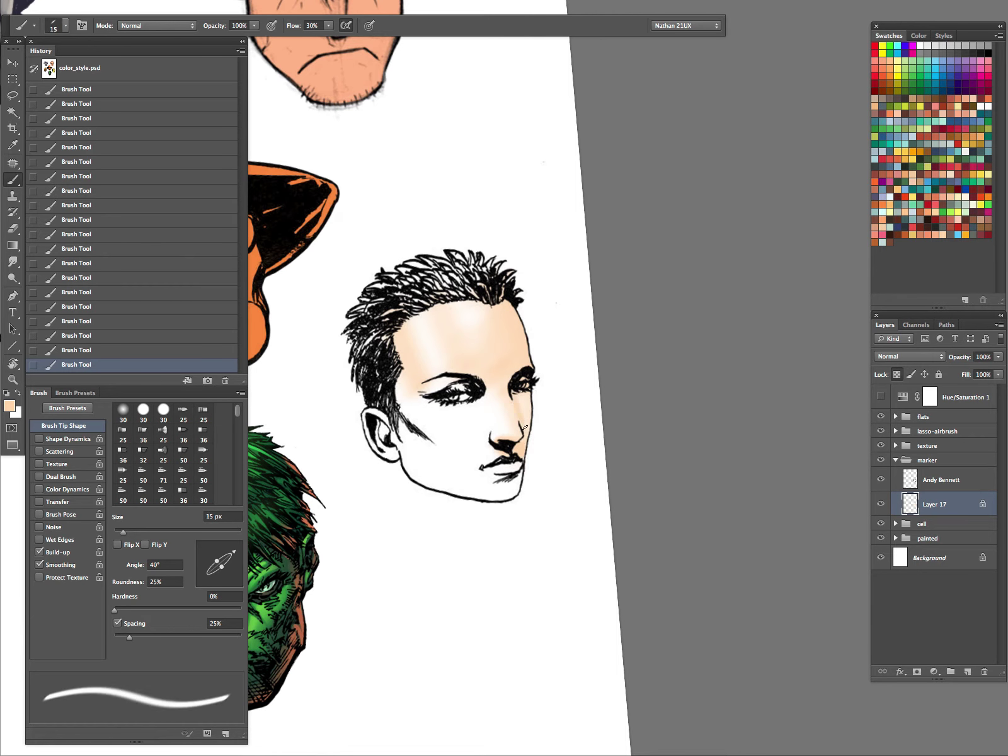
Build up peach between the brows, enlarging the brush to 40 px and finishing at 30 px.
key(bracketright)
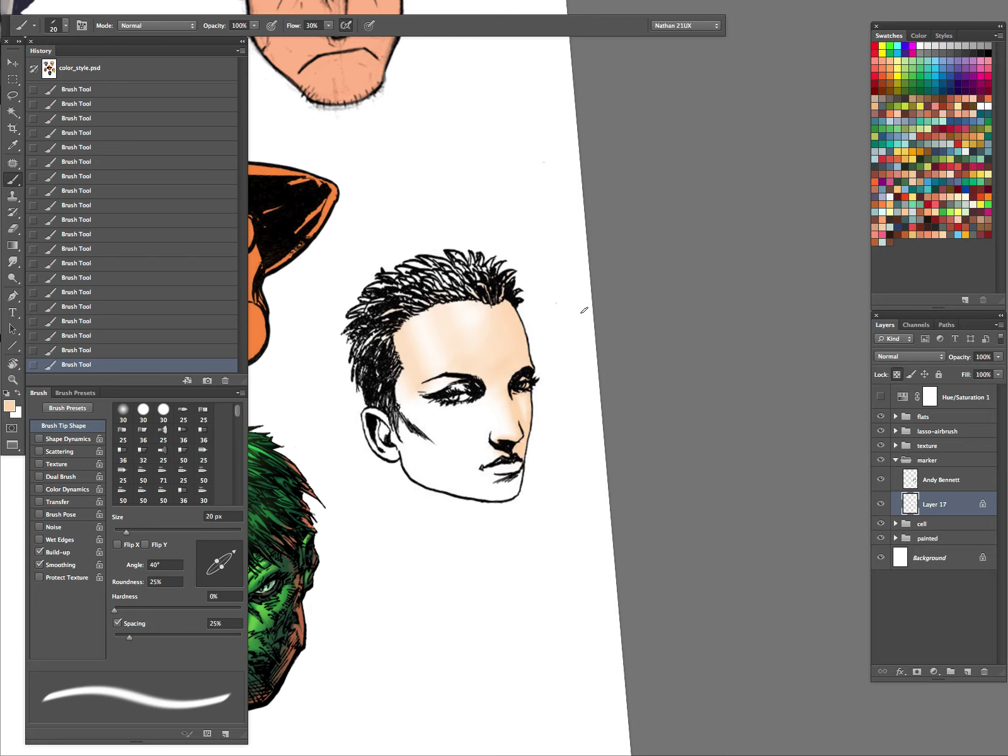
scroll(553, 407, down, 2)
key(bracketright)
key(bracketright)
key(bracketright)
key(bracketright)
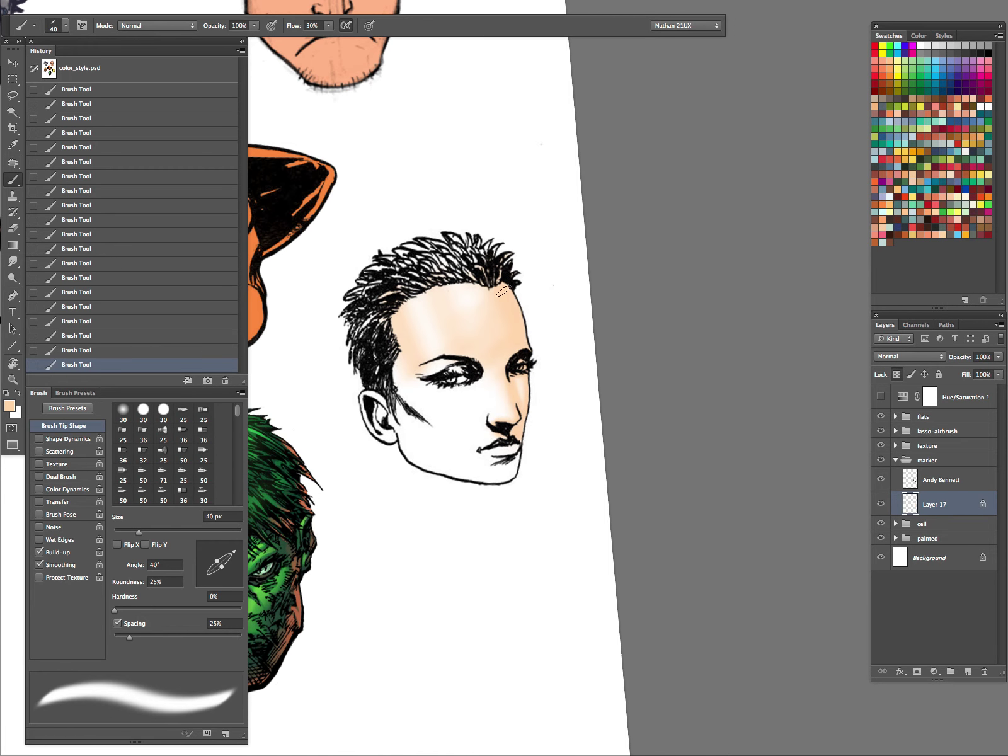
key(bracketleft)
key(bracketleft)
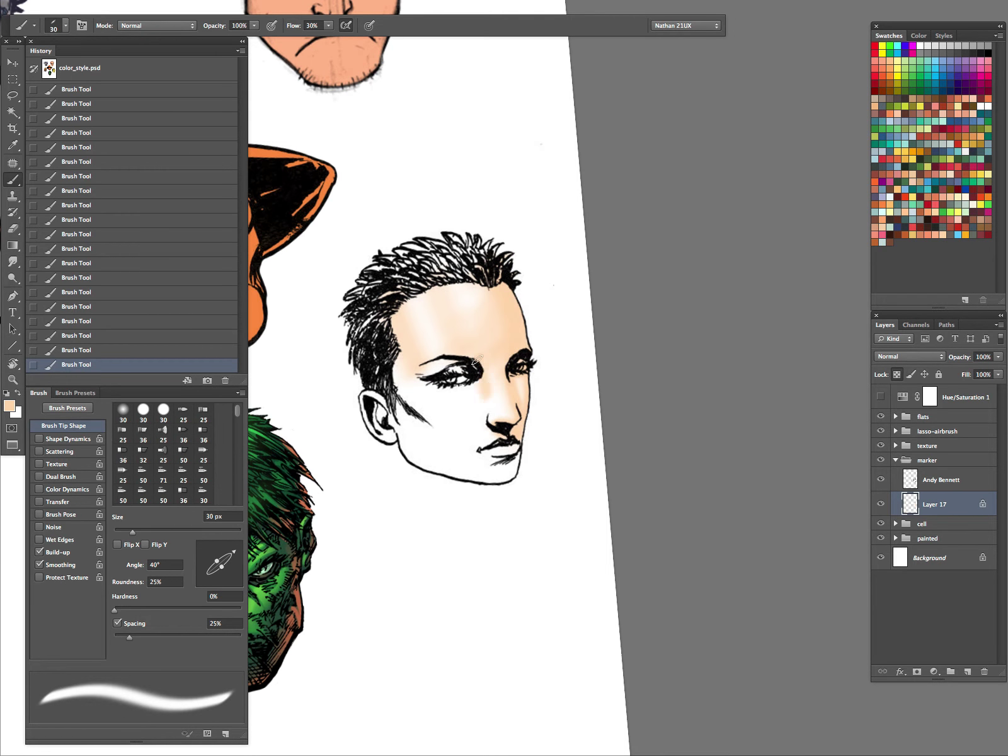
Shade peach beside the bridge of the nose with a 25 px brush and colour the lips at 20 px.
key(bracketleft)
key(bracketleft)
key(bracketleft)
key(bracketright)
key(bracketright)
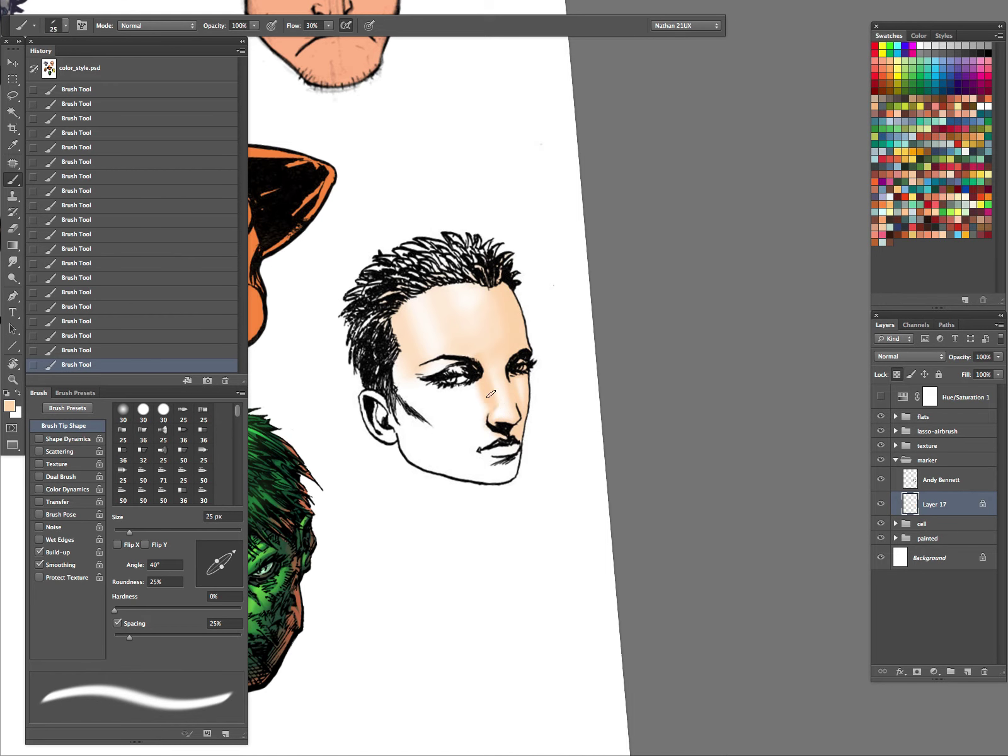
key(bracketleft)
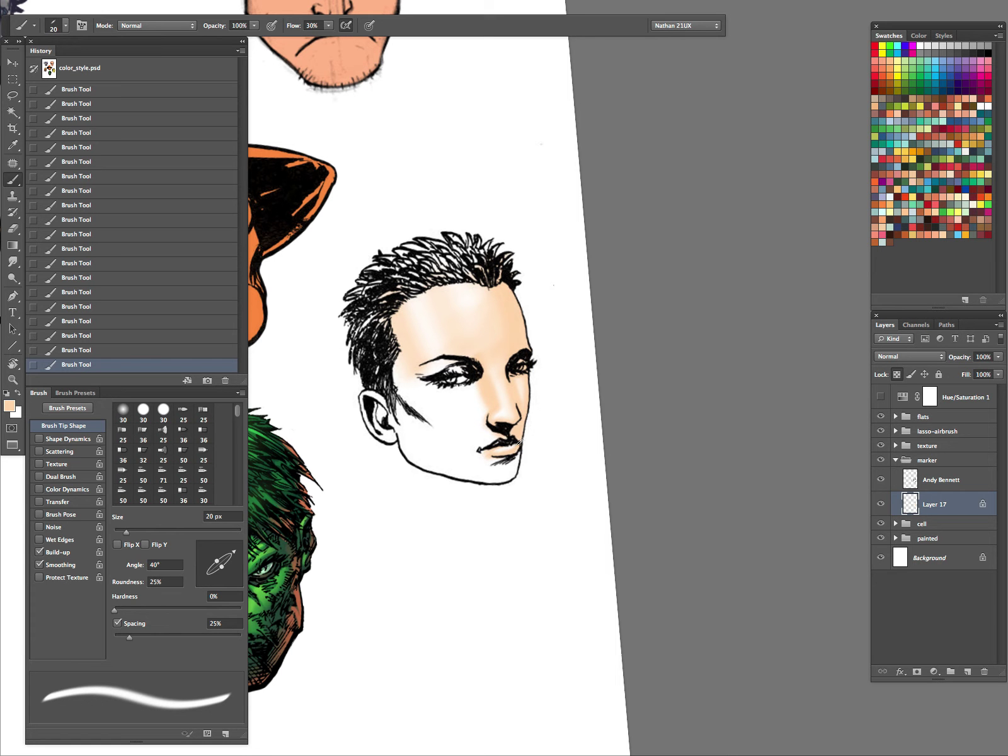
Enlarge the brush to 35 px and paint peach around the mouth and over the chin.
key(bracketright)
key(bracketright)
key(bracketright)
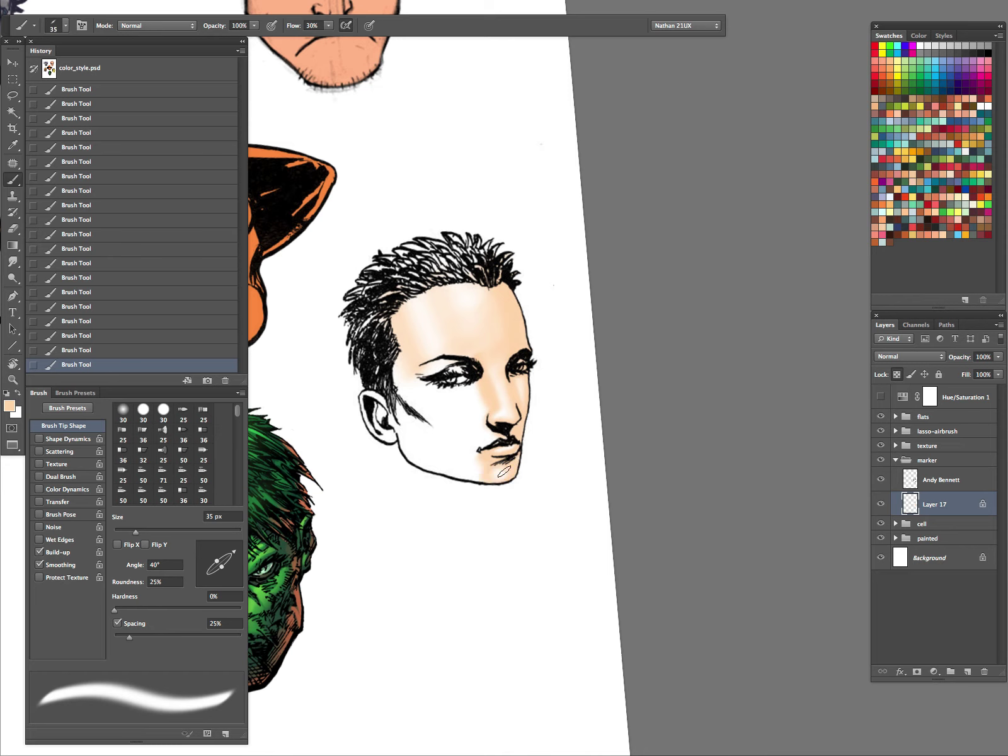
Paint peach above the near brow, over the cheek and ear and along the jaw, using 60 px and 50 px brushes.
key(bracketright)
key(bracketright)
key(bracketright)
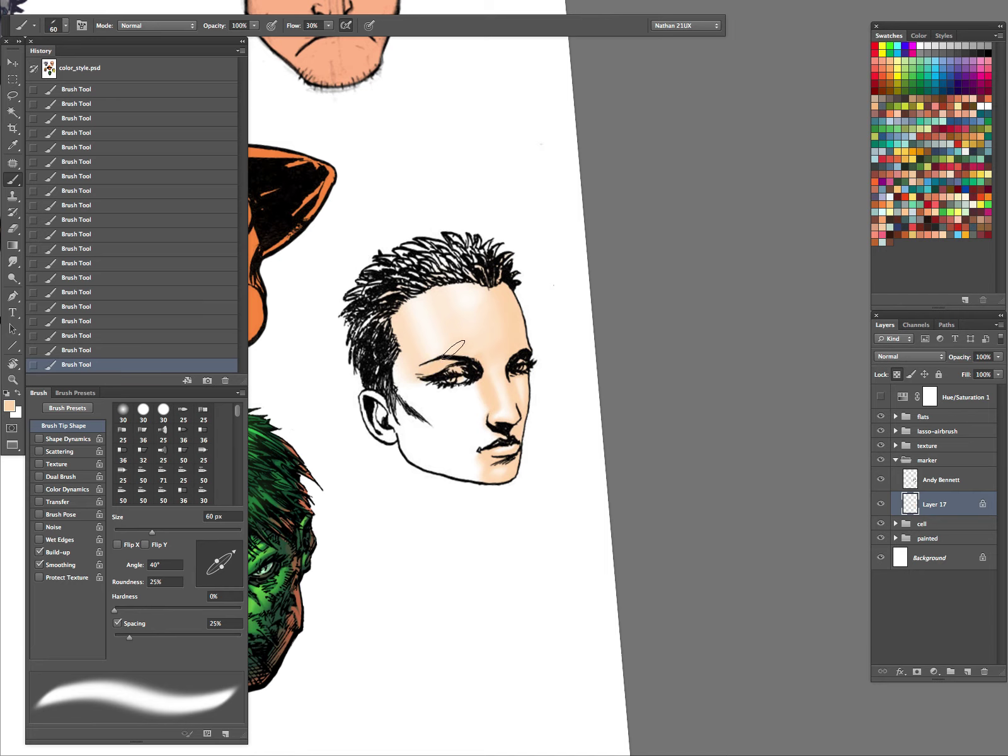
key(bracketleft)
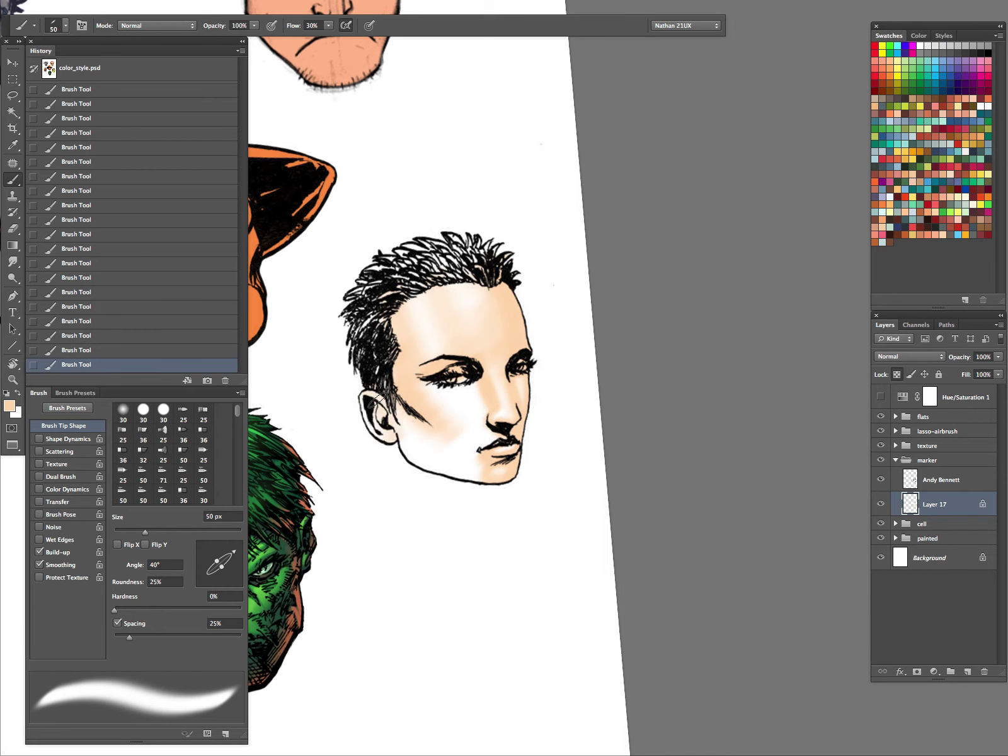
mouse_move(377, 400)
mouse_down()
mouse_move(381, 429)
mouse_move(433, 473)
mouse_move(466, 475)
mouse_up()
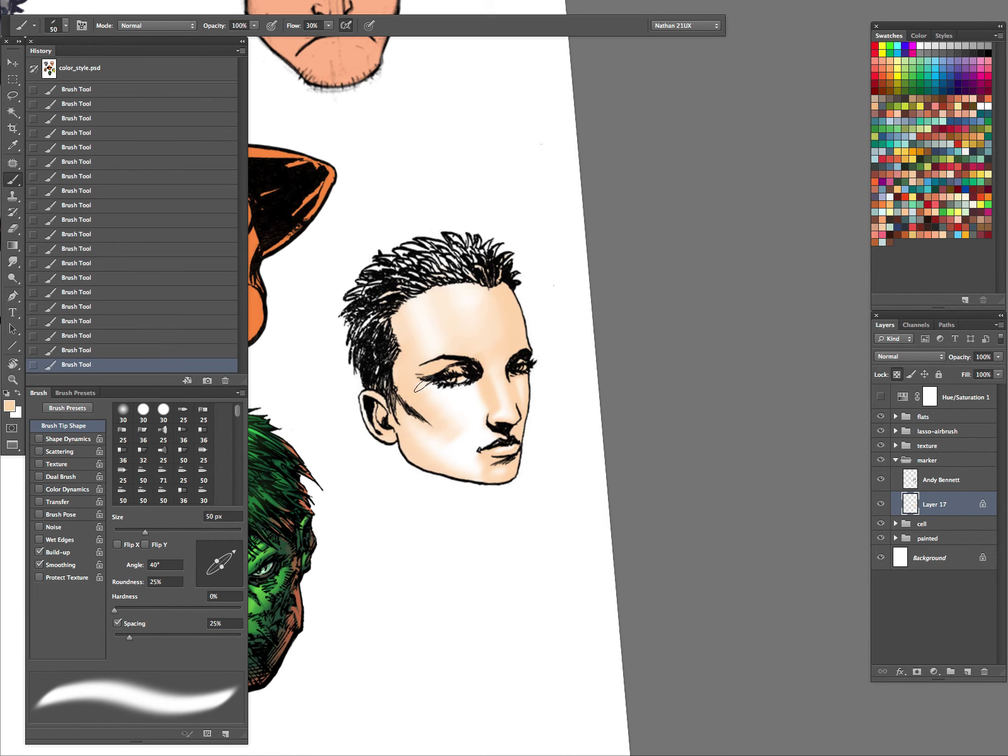
Enlarge the brush to 80 px and blend soft peach across the near cheek and jaw.
key(bracketright)
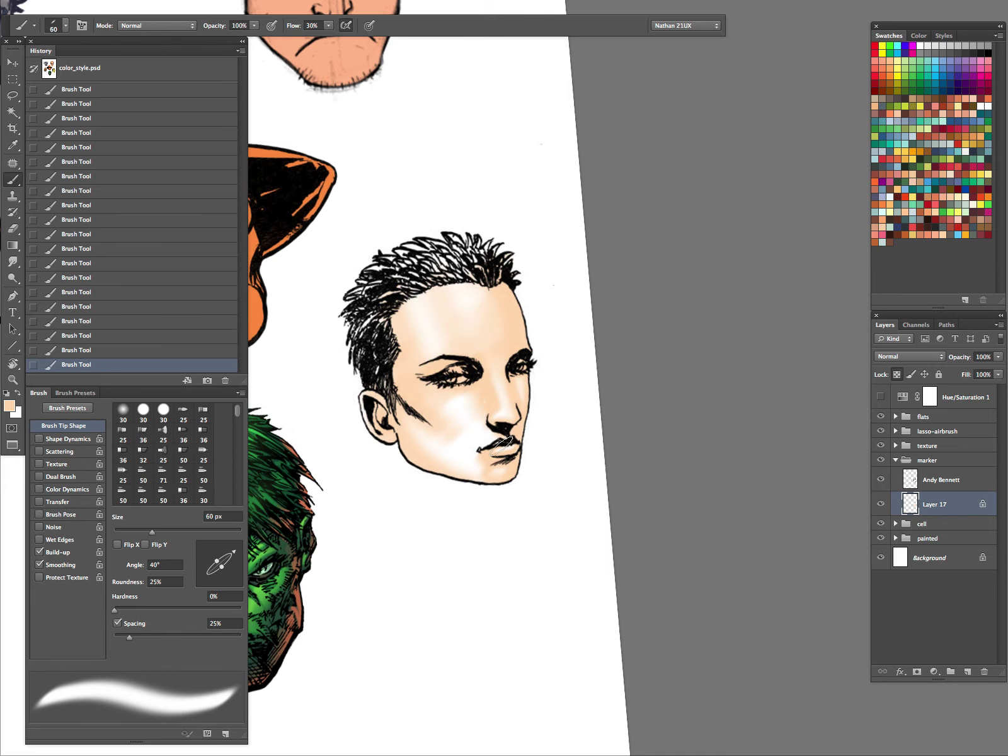
key(bracketright)
key(bracketright)
key(bracketright)
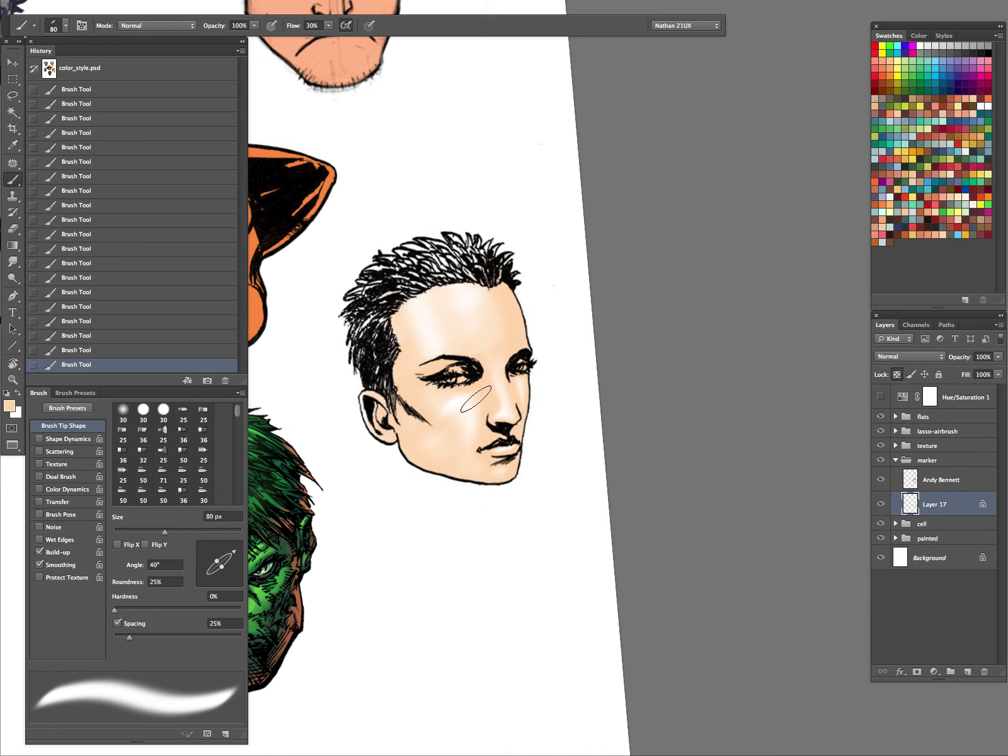
Add a white highlight on the far cheek beside the nose, and return to peach to tint above the near brow.
key(x)
drag(537, 386, 525, 414)
key(x)
key(z)
click(538, 414)
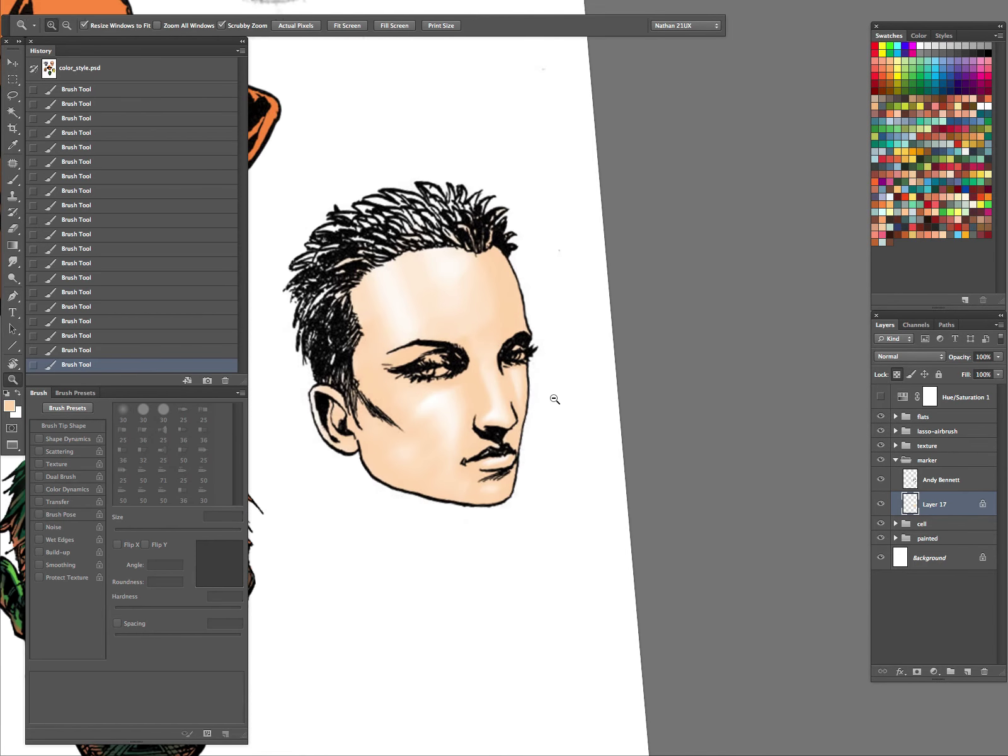
key(b)
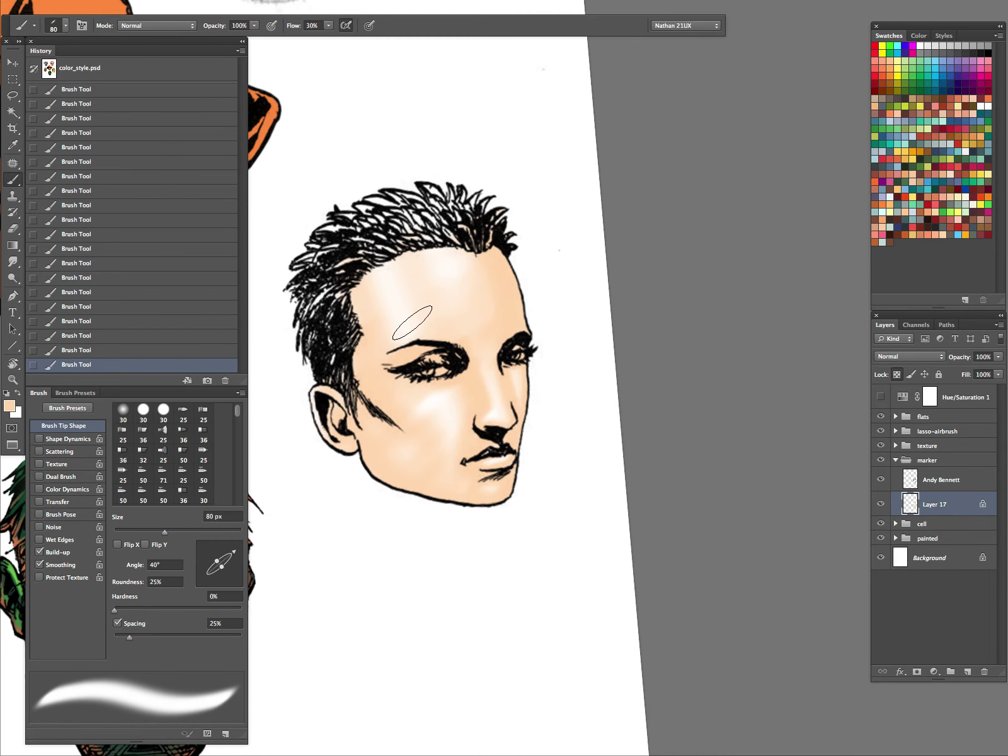
drag(410, 322, 406, 334)
Sample the pale tint at the hairline and brush a highlight across the upper forehead at 90 px.
alt+click(440, 254)
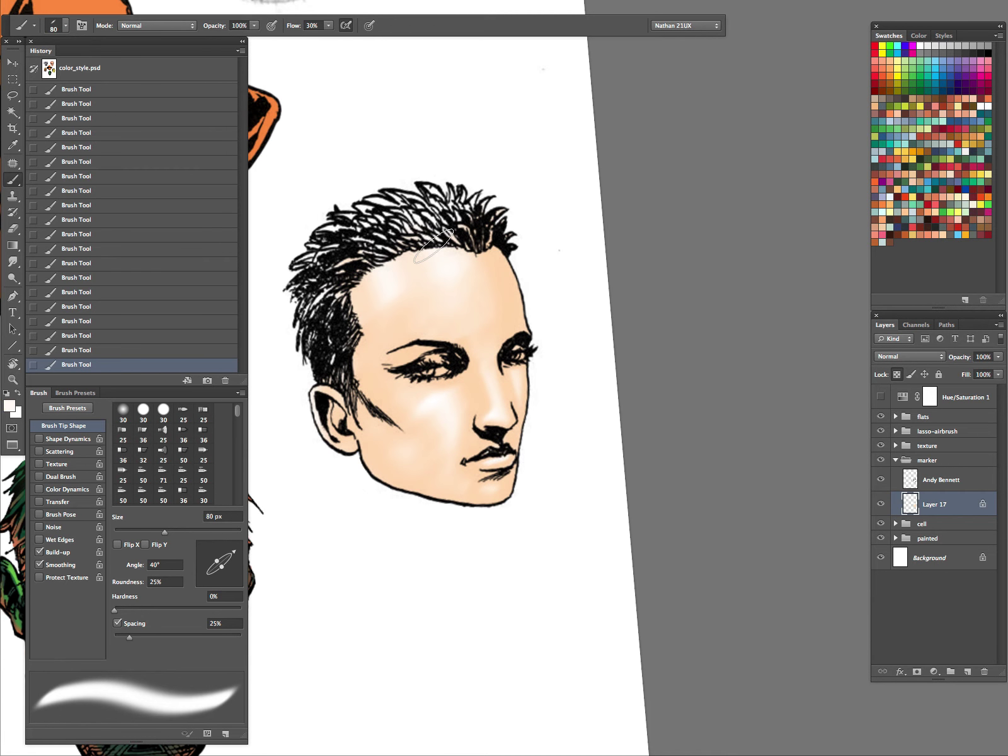
key(bracketright)
mouse_move(415, 258)
mouse_down()
mouse_move(408, 287)
mouse_move(443, 245)
mouse_move(472, 283)
mouse_up()
Sample peach from the far side of the forehead and rework the forehead shading at 80 px with 30% flow.
alt+click(513, 306)
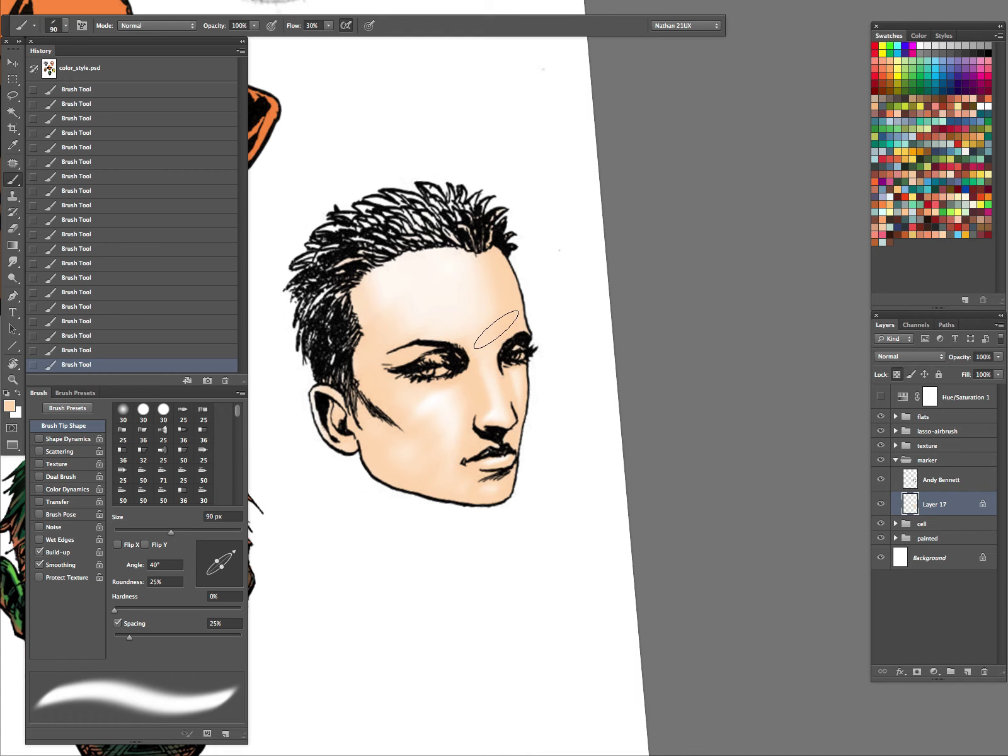
key(bracketleft)
key(shift+3)
mouse_move(412, 307)
mouse_down()
mouse_move(361, 293)
mouse_move(378, 290)
mouse_move(428, 328)
mouse_move(465, 325)
mouse_move(443, 285)
mouse_move(475, 256)
mouse_move(501, 323)
mouse_up()
Sample the cheek's near-white highlight, reduce the brush to 70 px and lighten the near cheek with the canvas tilted.
alt+click(441, 399)
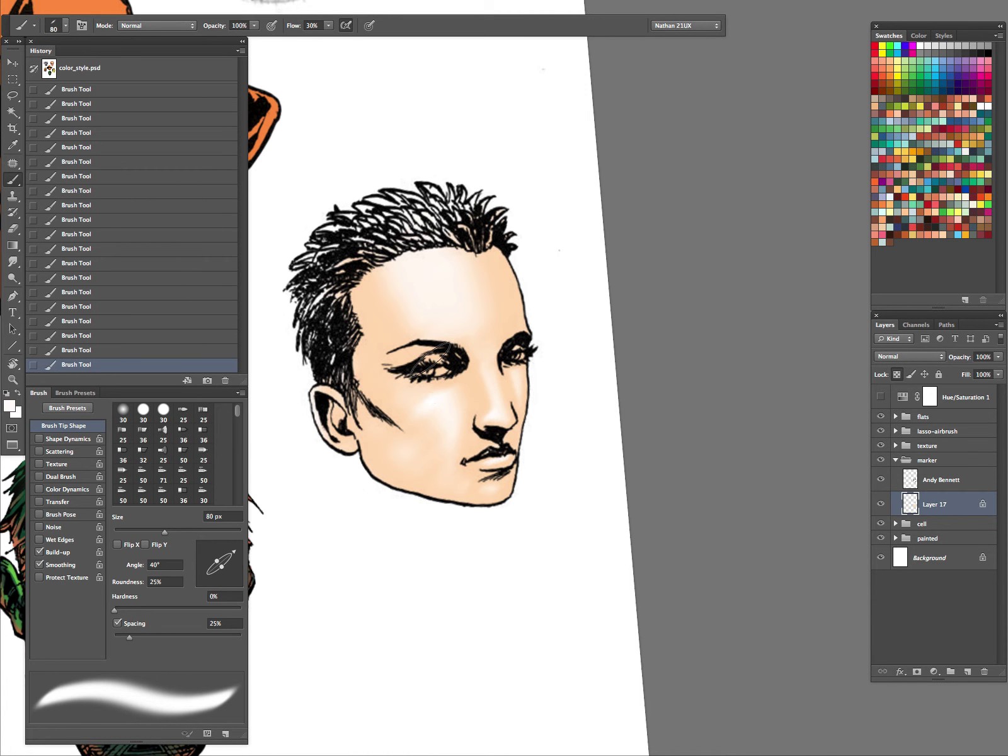
key(bracketleft)
key(r)
drag(538, 284, 533, 384)
mouse_move(467, 301)
mouse_down()
mouse_move(482, 336)
mouse_move(465, 289)
mouse_move(482, 342)
mouse_move(448, 342)
mouse_up()
key(r)
mouse_move(557, 446)
mouse_down()
mouse_move(635, 270)
mouse_move(498, 361)
mouse_up()
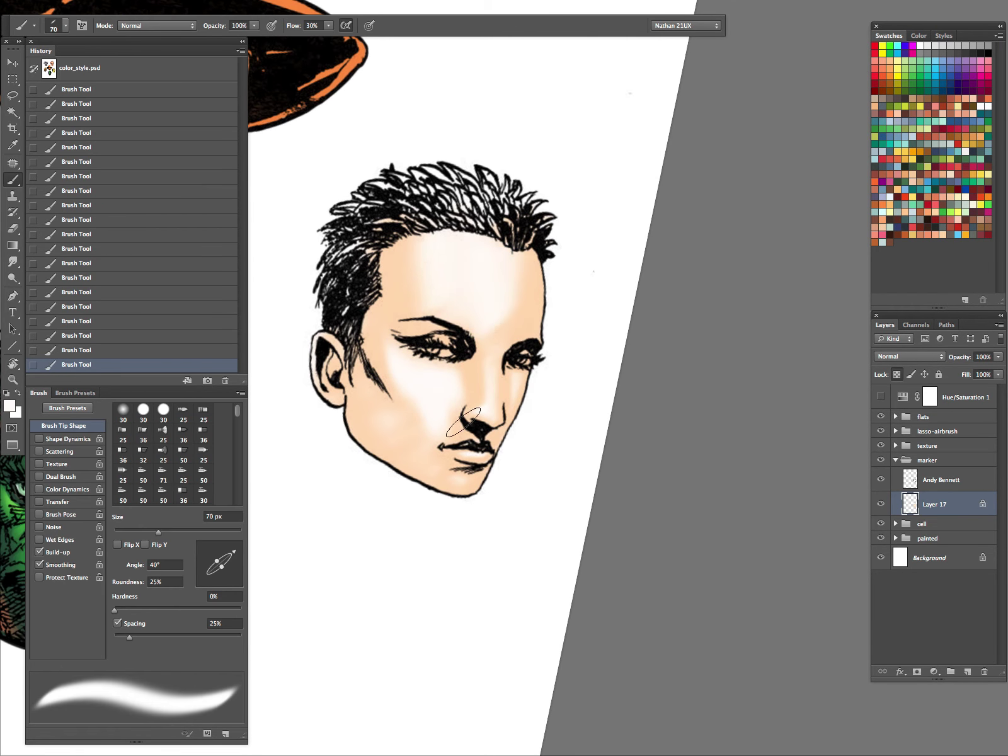
key(space)
mouse_move(554, 509)
mouse_down()
mouse_move(592, 465)
mouse_move(508, 402)
mouse_up()
key(r)
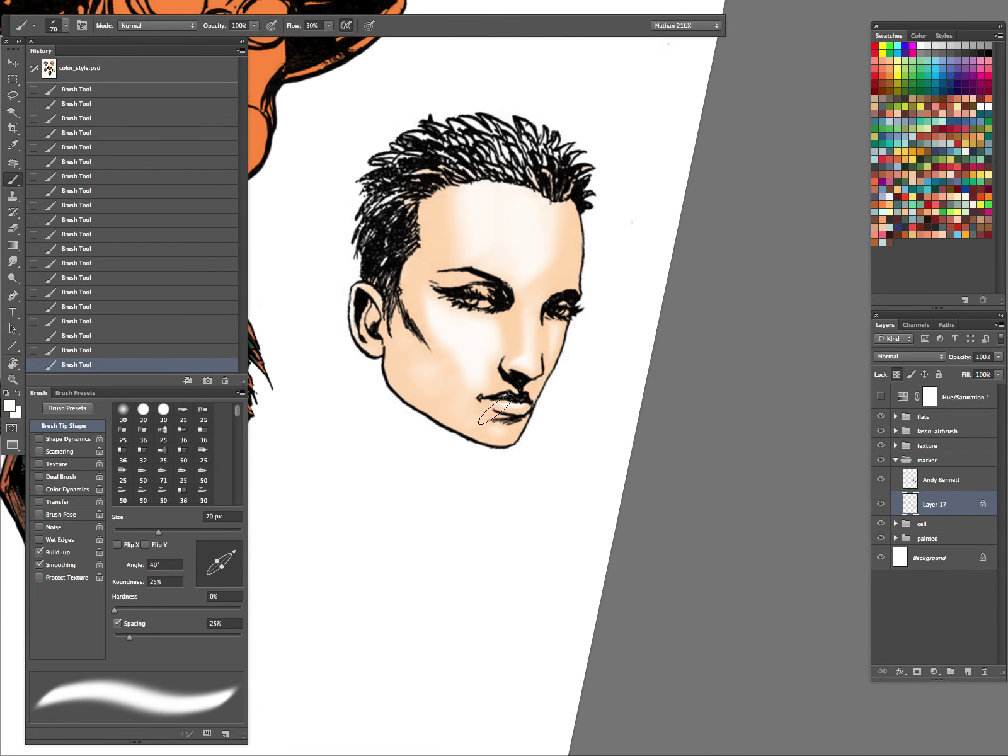
Lower the flow to 10% and soften the cheek highlight beside the nose with light peach, reducing the brush to 60 px.
key(r)
mouse_move(574, 399)
mouse_down()
mouse_move(594, 292)
mouse_move(599, 394)
mouse_up()
key(1)
drag(466, 367, 493, 375)
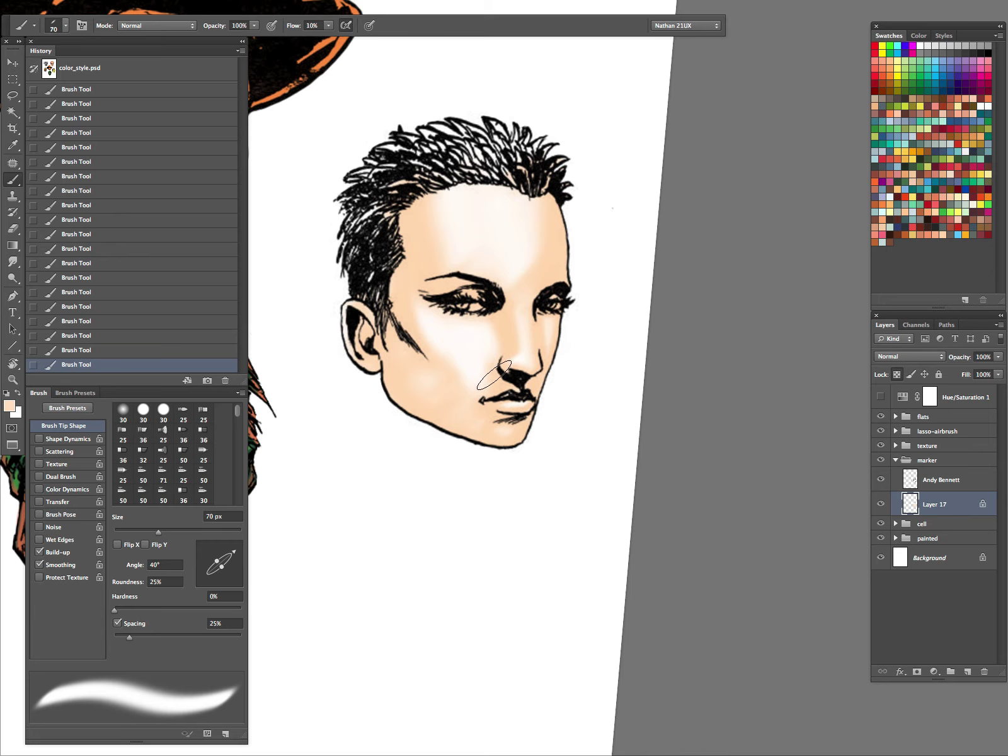
key(])
key(bracketleft)
key(bracketleft)
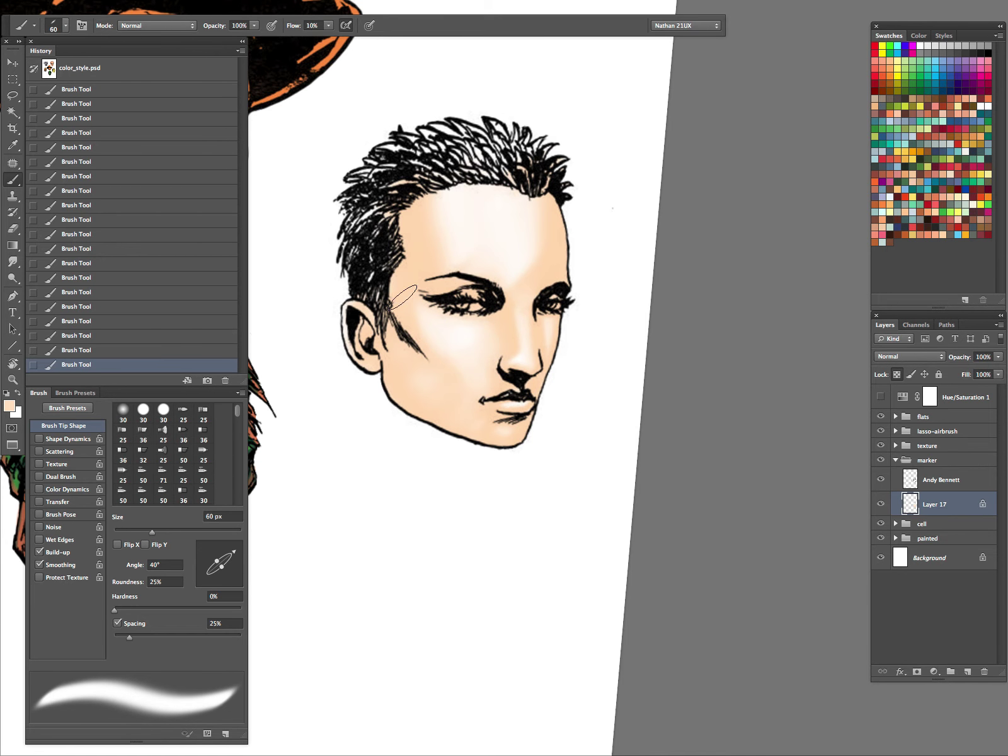
Sample peach from the forehead and shade the hairline and far eye at 30% flow, reducing the brush from 50 to 40 px.
key(bracketleft)
alt+click(523, 221)
alt+click(555, 237)
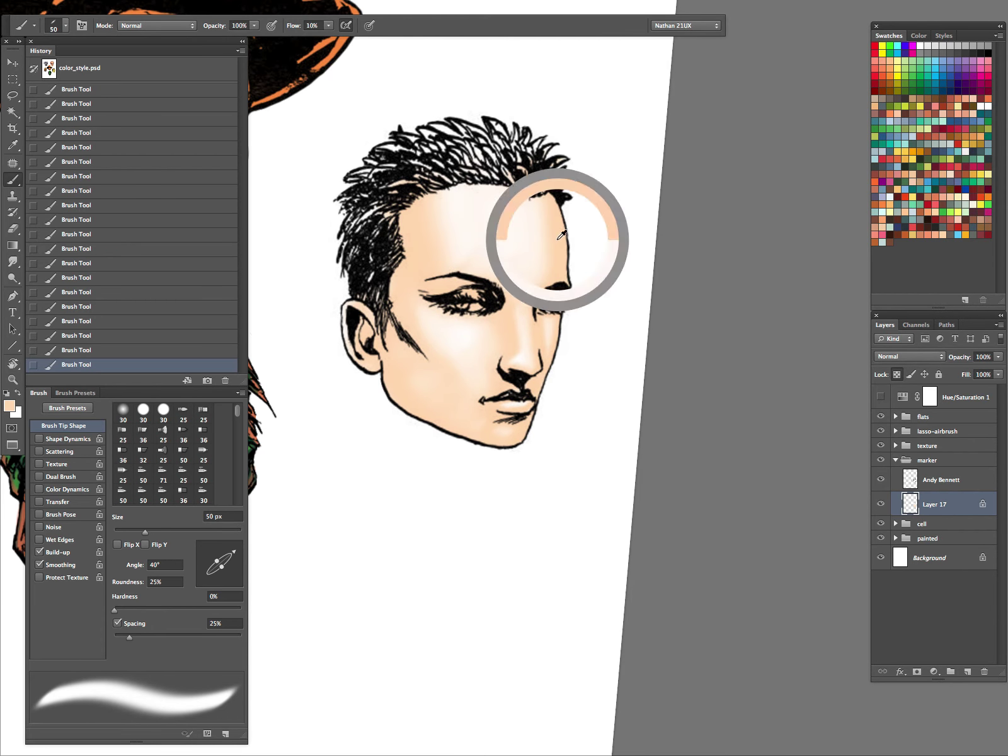
drag(608, 72, 555, 224)
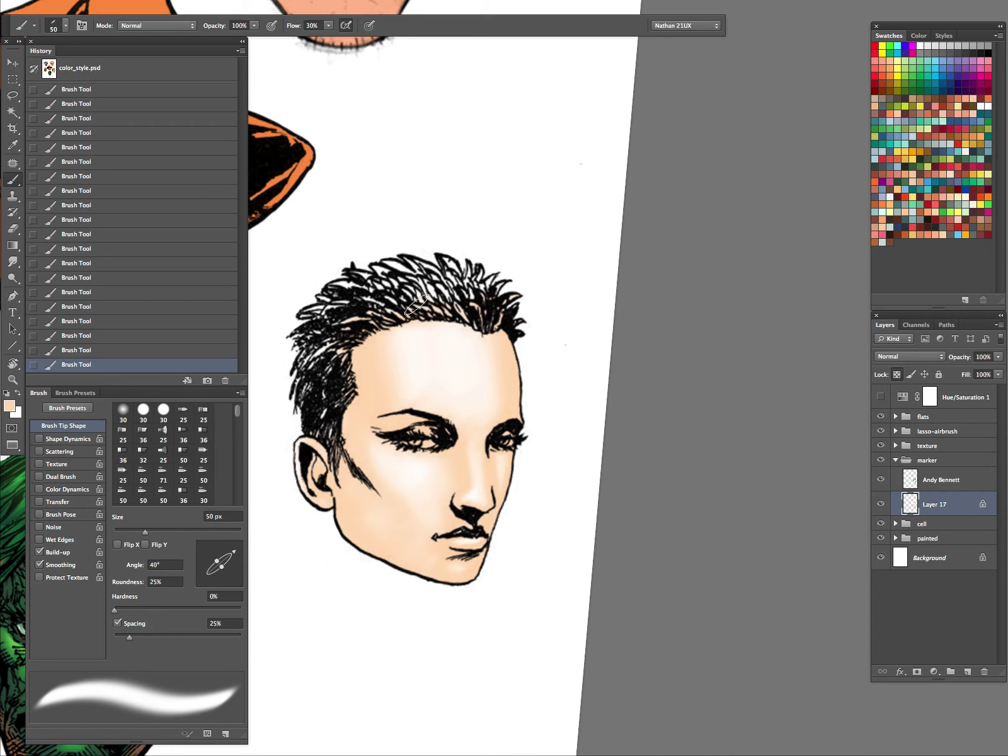
key(bracketleft)
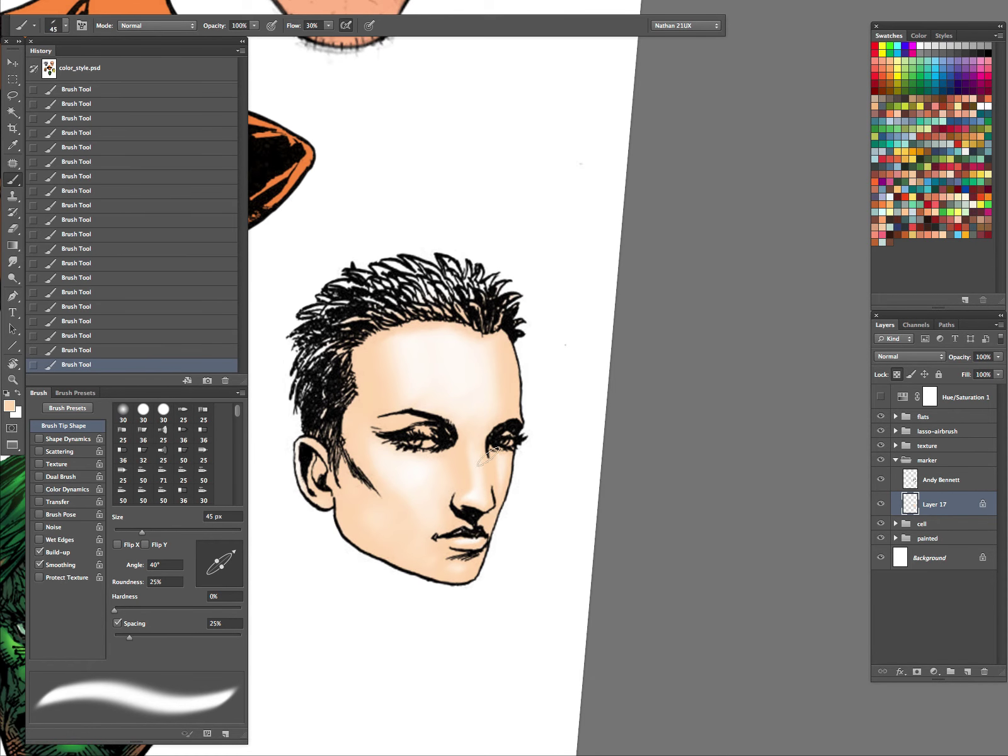
key(bracketleft)
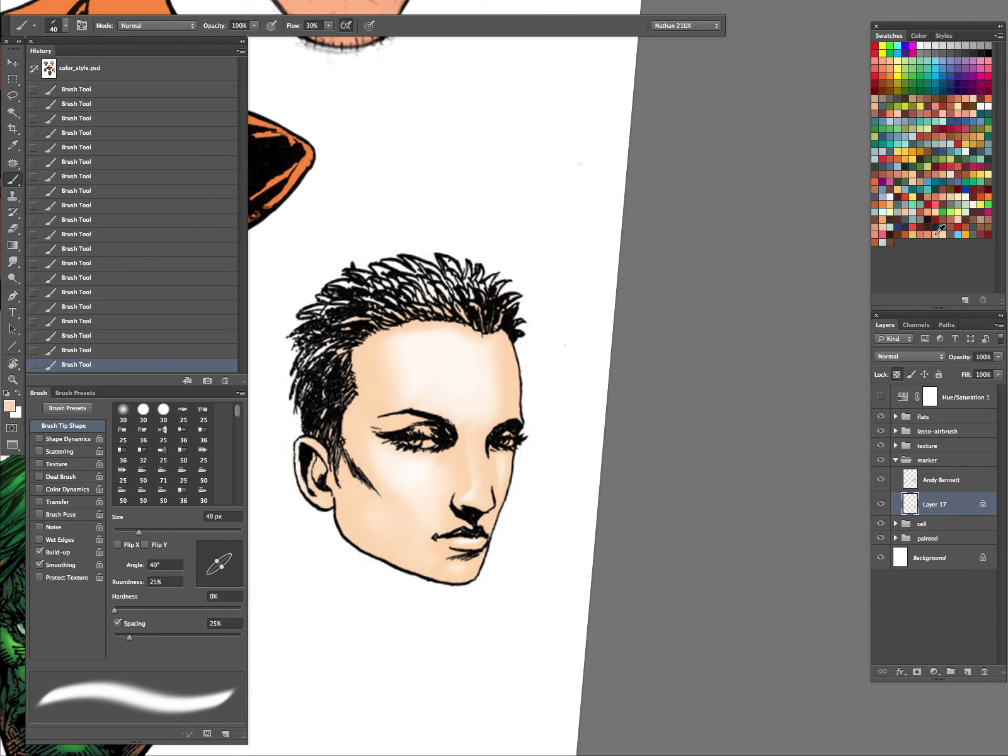
Choose a deeper salmon swatch and shade down the far side of the forehead with a 50 px brush.
key(bracketright)
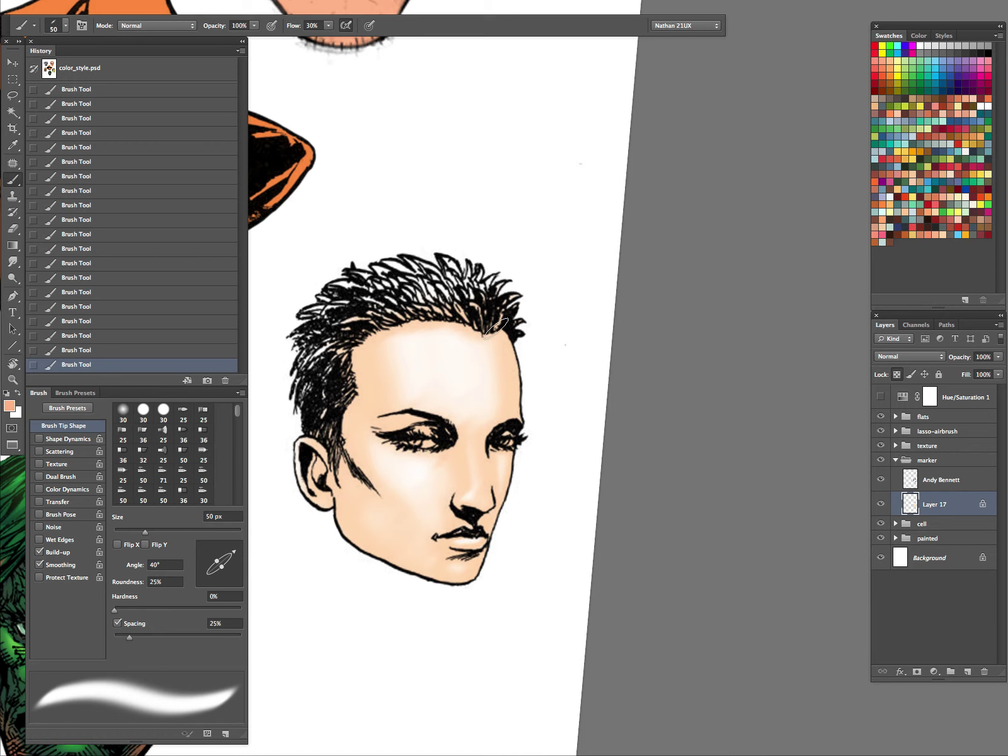
drag(499, 327, 511, 408)
key(r)
mouse_move(580, 491)
mouse_down()
mouse_move(579, 386)
mouse_move(569, 430)
mouse_move(584, 402)
mouse_up()
key(b)
Shade salmon around the far eye socket and down the side of the nose with 25 px and 20 px brushes.
key(bracketleft)
key(bracketleft)
key(bracketleft)
key(bracketleft)
key(bracketleft)
key(bracketleft)
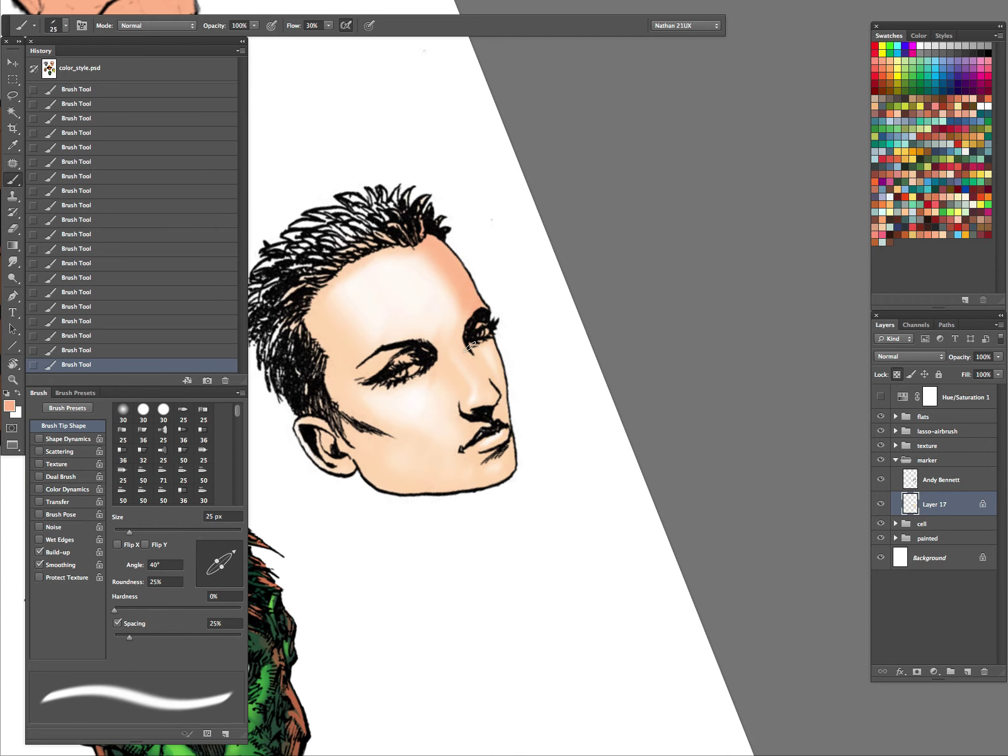
mouse_move(466, 343)
mouse_down()
mouse_move(479, 375)
mouse_move(480, 364)
mouse_up()
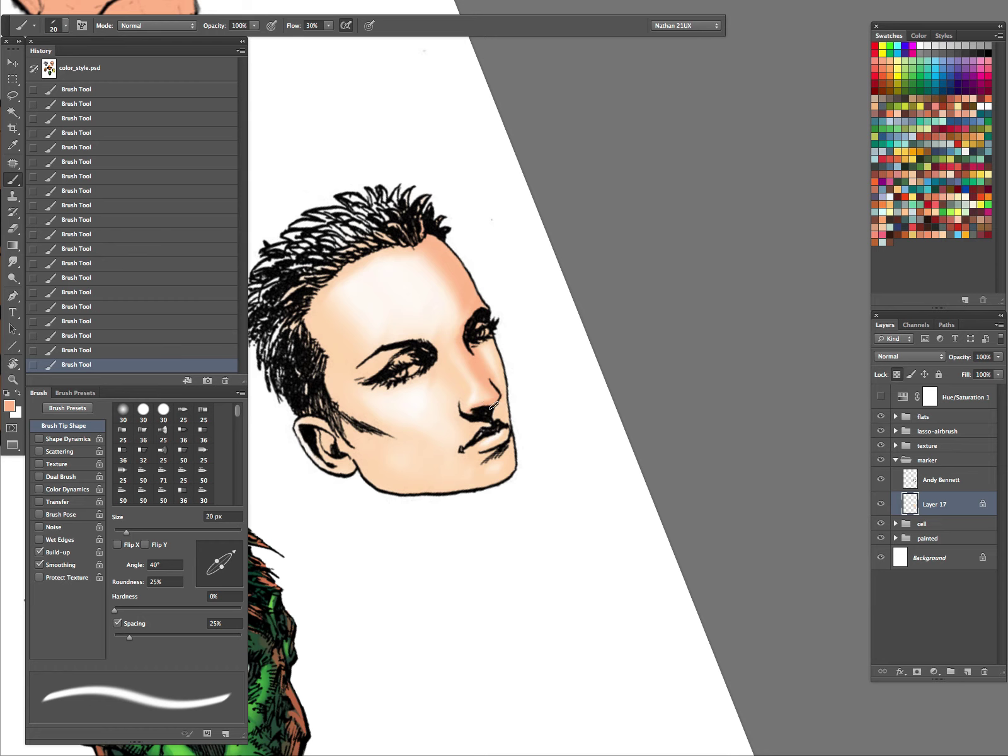
key(bracketright)
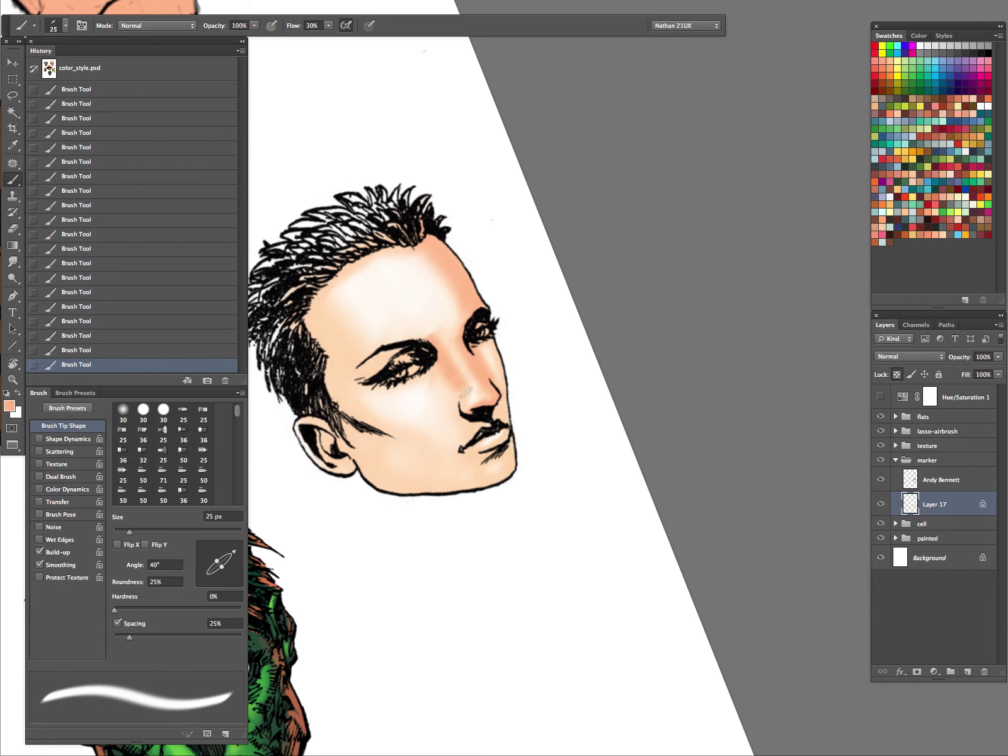
Enlarge the brush to 40 px and shade salmon along the near eyebrow and upper eyelid.
key(bracketright)
key(bracketright)
key(bracketright)
drag(399, 358, 370, 361)
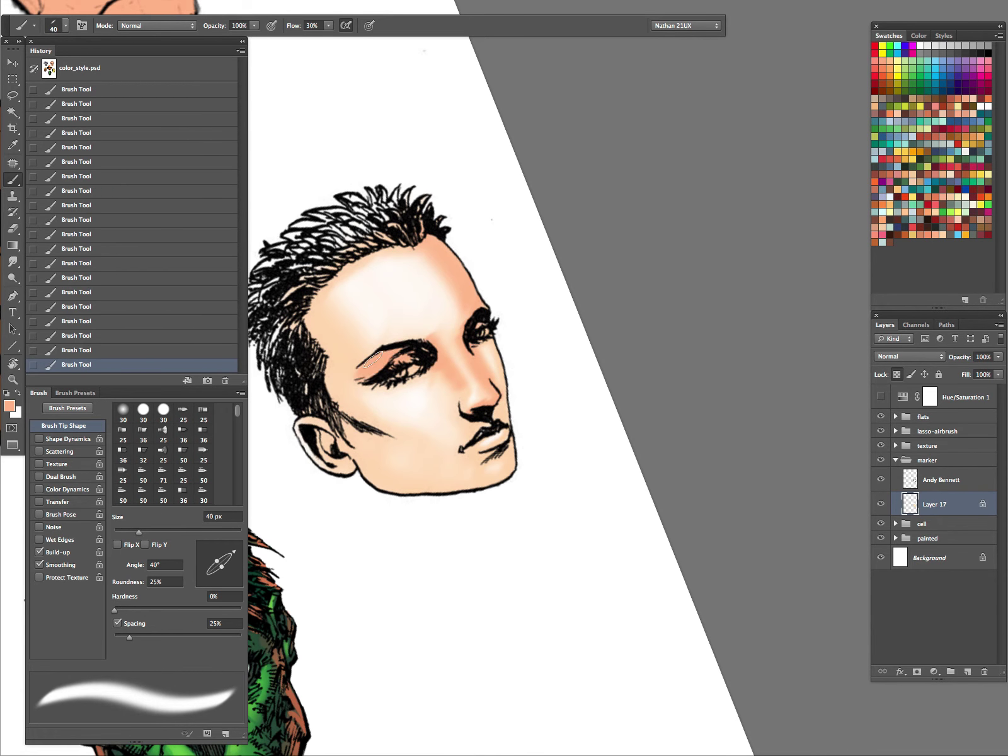
Shade salmon on the lips with a 20 px brush and beneath them on the chin at 25 px.
key(bracketleft)
key(bracketleft)
key(bracketleft)
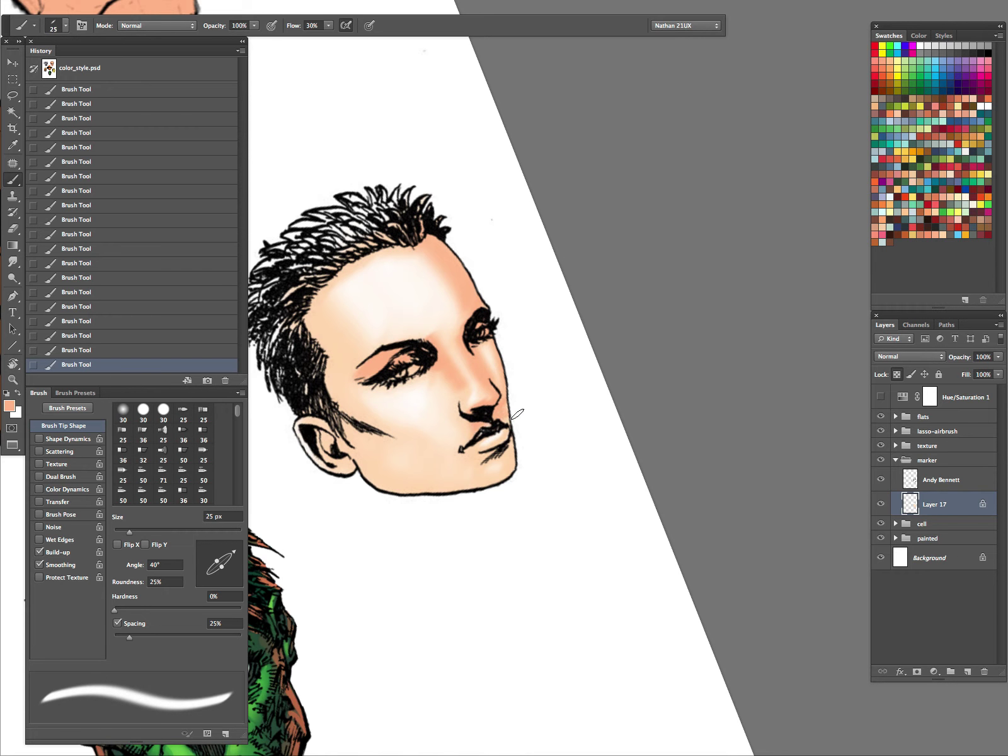
key(bracketleft)
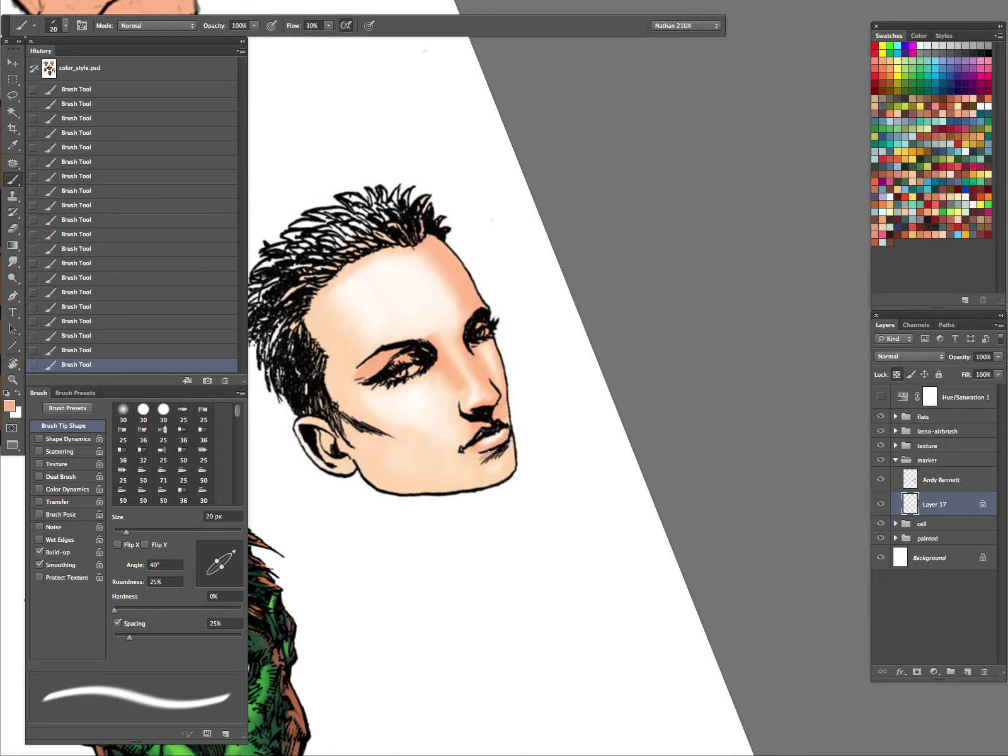
key(bracketright)
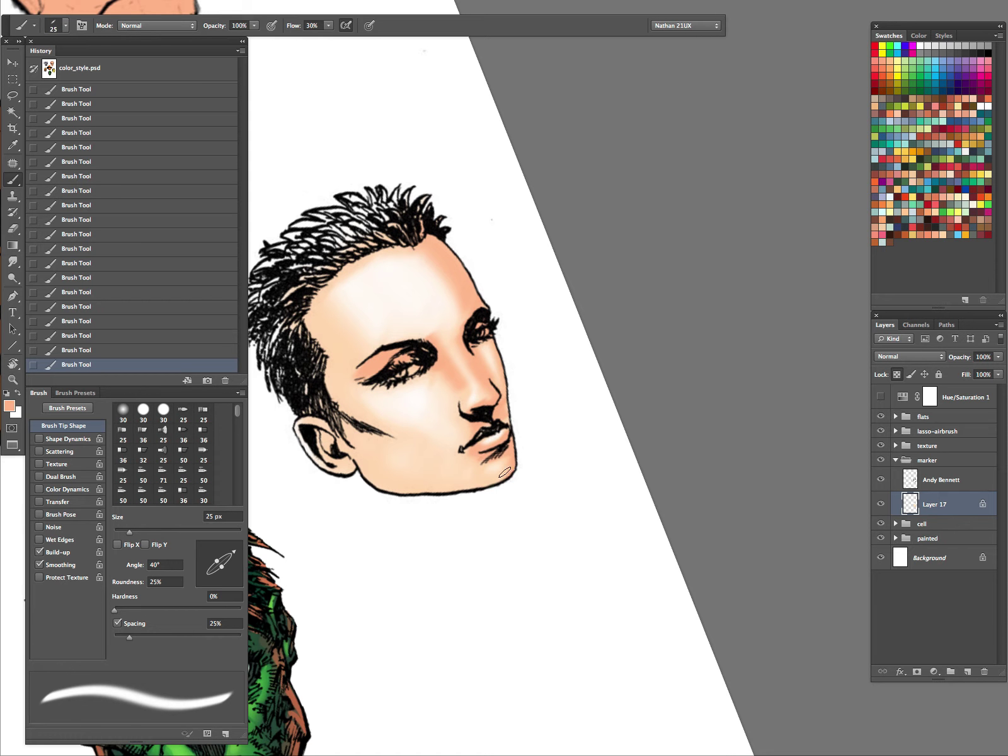
Enlarge the brush to 40 px and deepen the near temple, cheek and jaw with salmon, rotating the canvas back nearly upright.
key(bracketright)
key(bracketright)
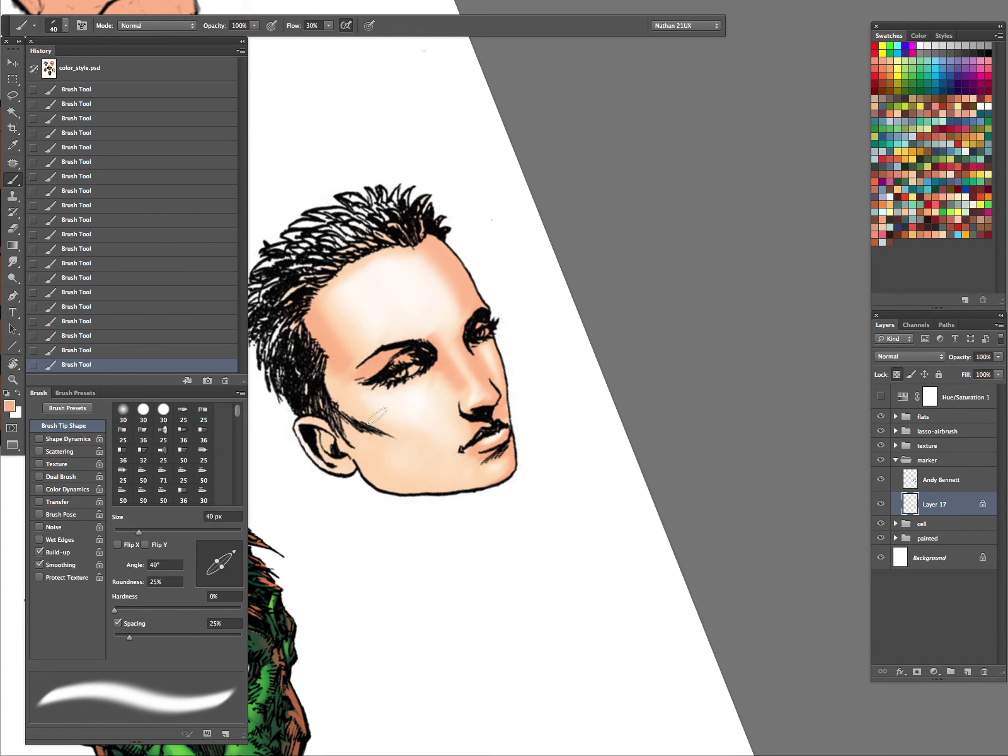
key(r)
mouse_move(561, 335)
mouse_down()
mouse_move(592, 358)
mouse_move(575, 377)
mouse_up()
key(b)
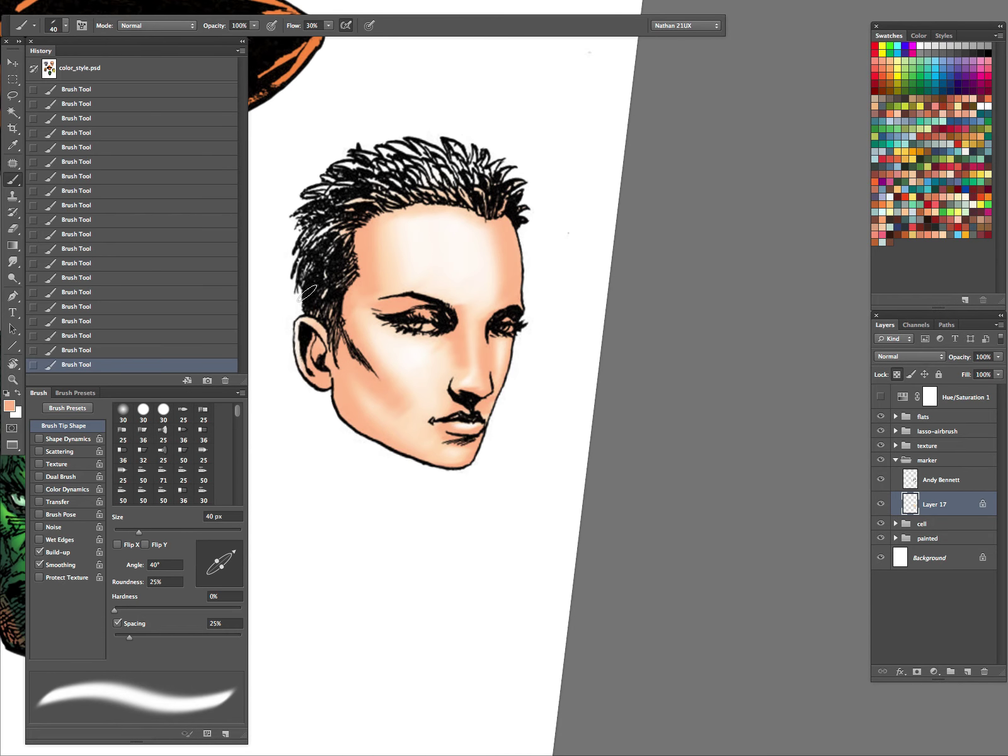
Rotate the canvas onto its side and shade salmon along the hairline and jaw, reducing the brush to 30 px.
mouse_move(615, 380)
mouse_down()
mouse_move(622, 404)
mouse_move(511, 327)
mouse_up()
key(r)
key(bracketleft)
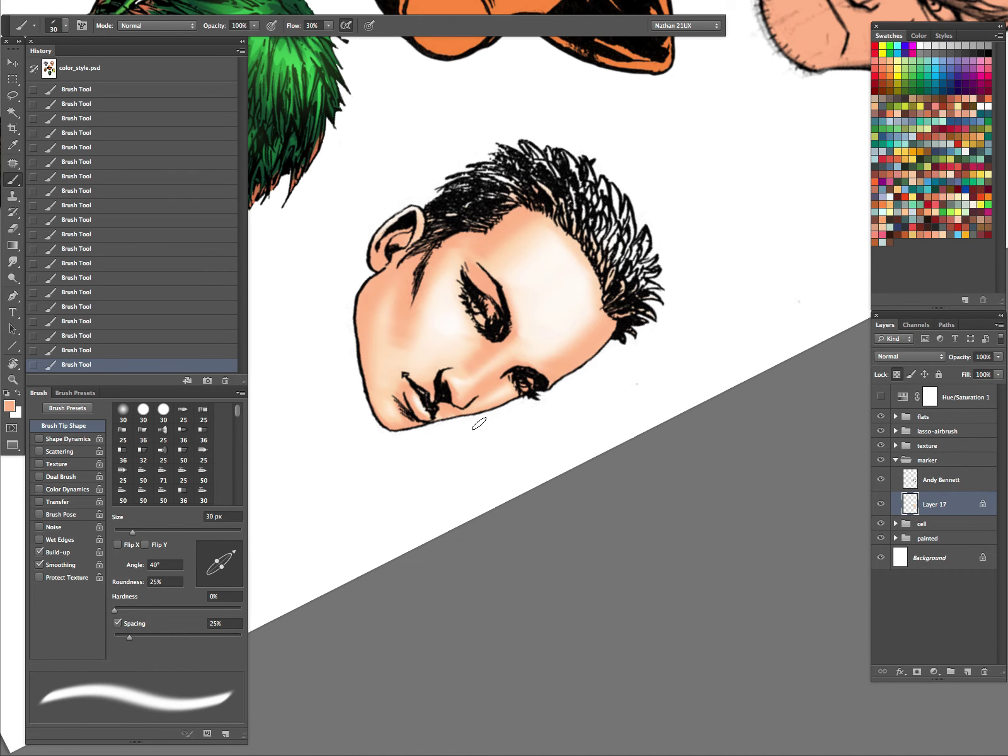
Turn the canvas nearly upright, sample light peach from the face, and blend the bridge of the nose with a 20 px brush.
key(r)
drag(531, 469, 592, 347)
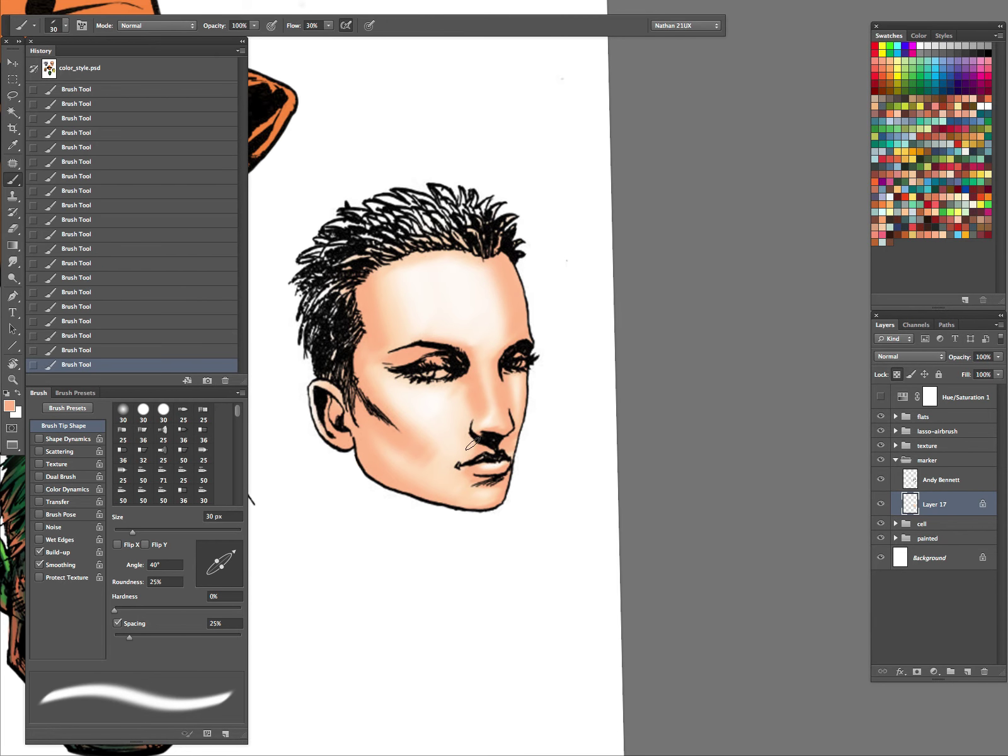
alt+click(477, 424)
key(bracketleft)
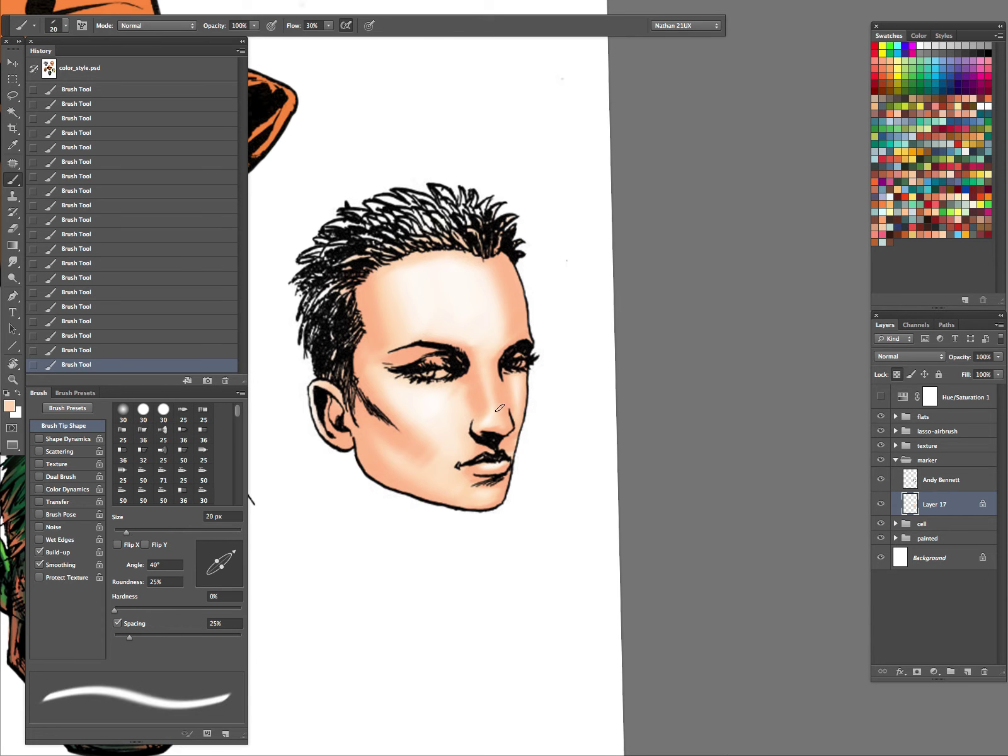
drag(500, 408, 499, 394)
key(space)
drag(595, 462, 639, 358)
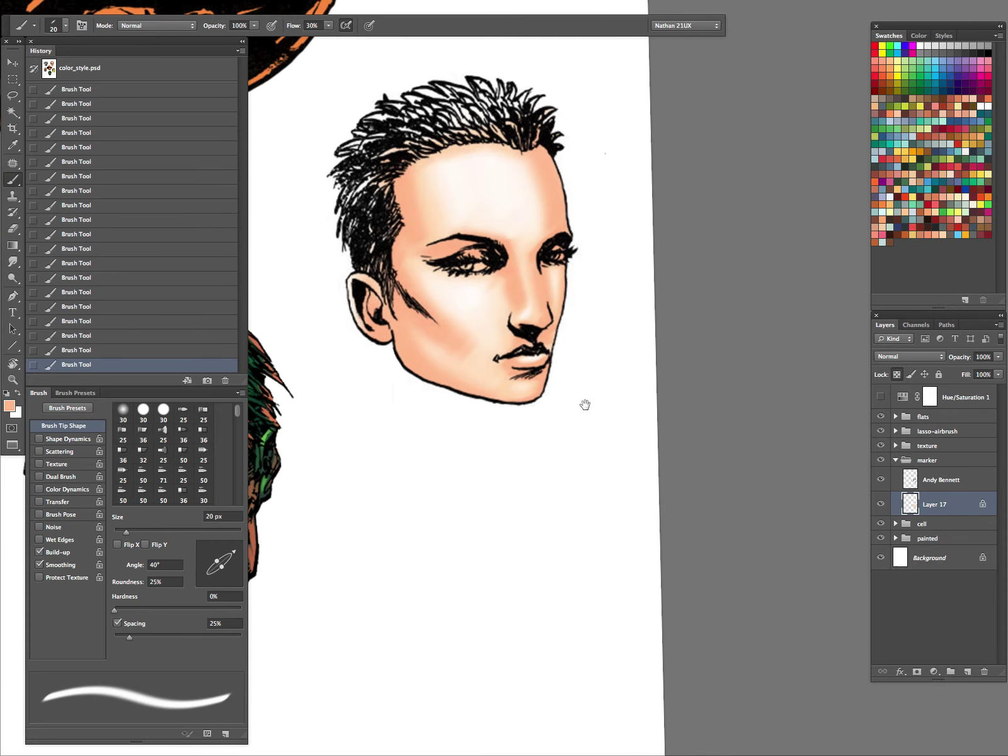
Rotate the canvas from one side to the other and refine the peach shading along the hairline with the 20 px brush.
drag(586, 406, 561, 558)
key(r)
mouse_move(578, 474)
mouse_down()
mouse_move(600, 452)
mouse_move(587, 431)
mouse_up()
key(b)
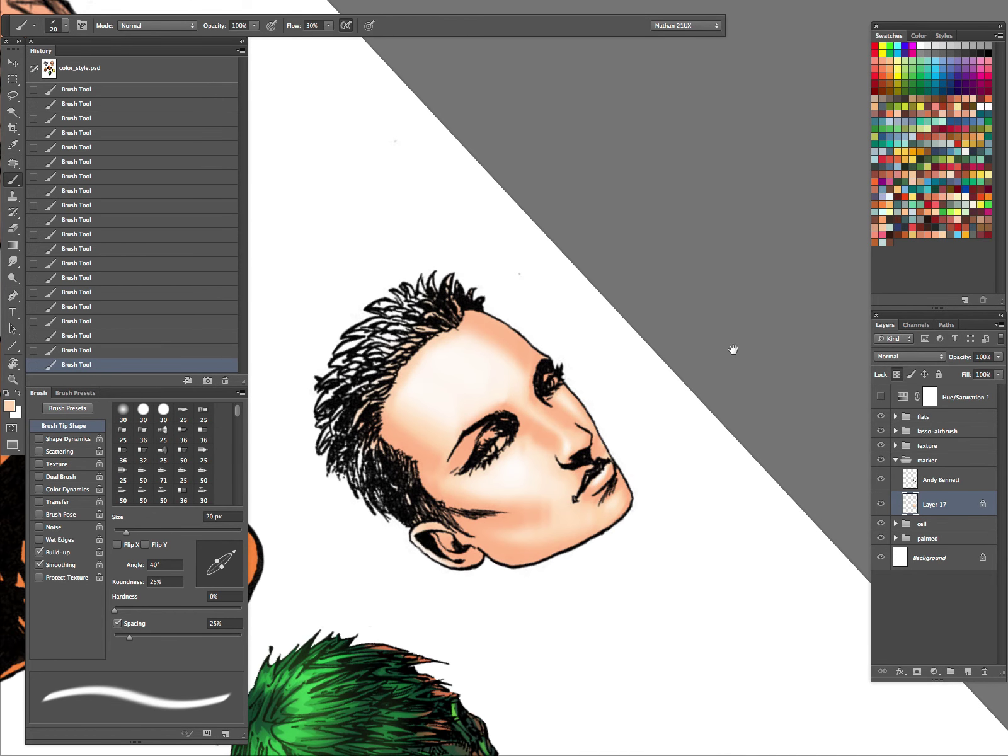
drag(733, 349, 599, 353)
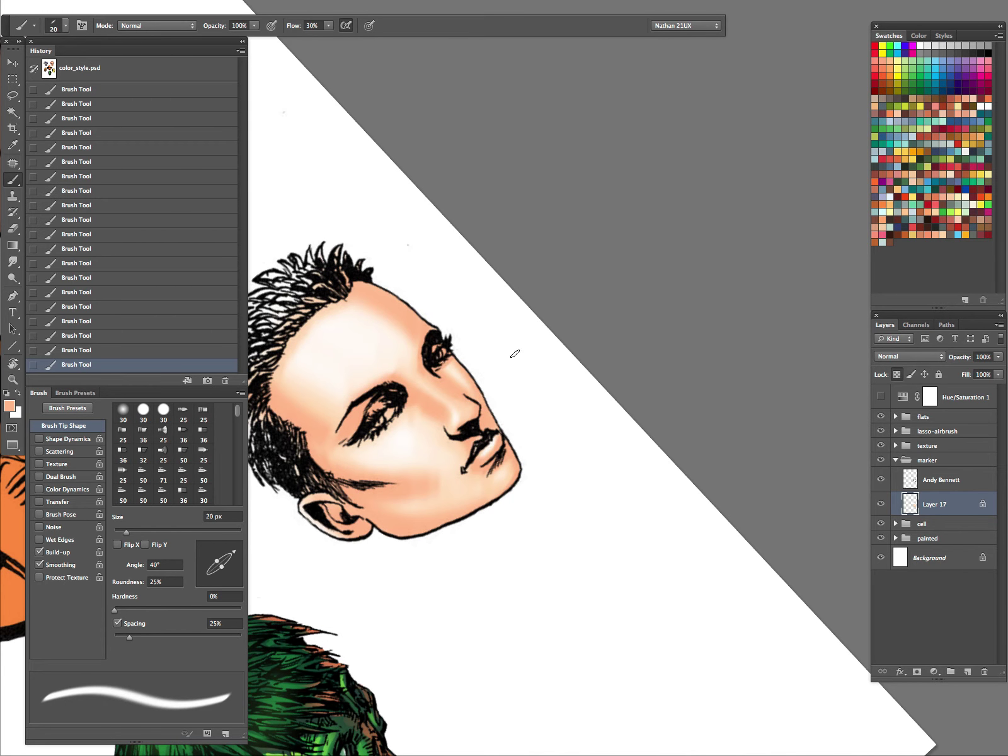
key(r)
mouse_move(526, 320)
mouse_down()
mouse_move(552, 412)
mouse_move(528, 401)
mouse_up()
key(b)
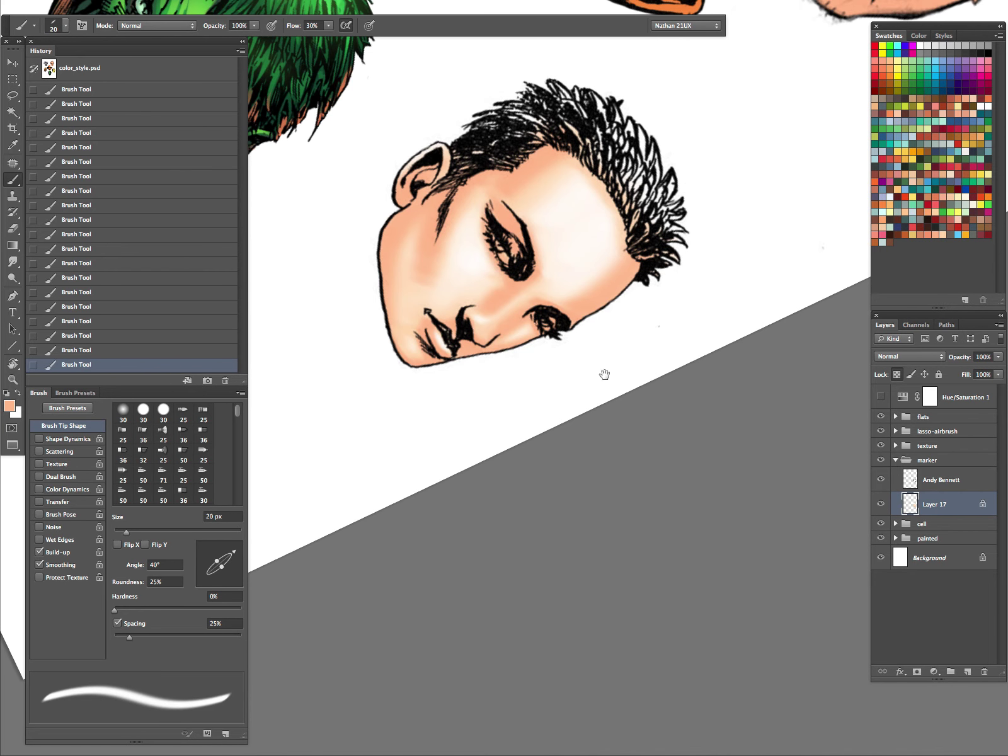
drag(605, 374, 576, 500)
drag(554, 304, 565, 316)
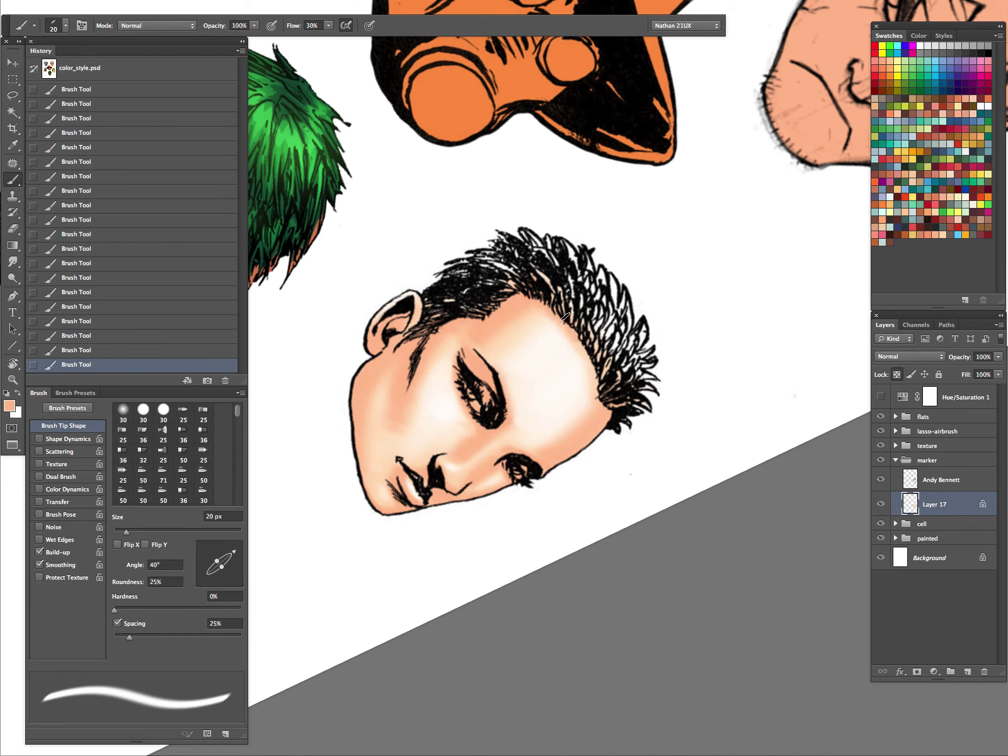
With the canvas upright, soften the forehead using a near-white swatch and sampled peach with a 45 px brush at 10% flow.
key(r)
mouse_move(654, 480)
mouse_down()
mouse_move(614, 292)
mouse_move(607, 346)
mouse_move(577, 379)
mouse_up()
key(b)
click(942, 234)
key(bracketright)
key(bracketright)
key(bracketright)
key(bracketright)
key(bracketright)
key(shift+1)
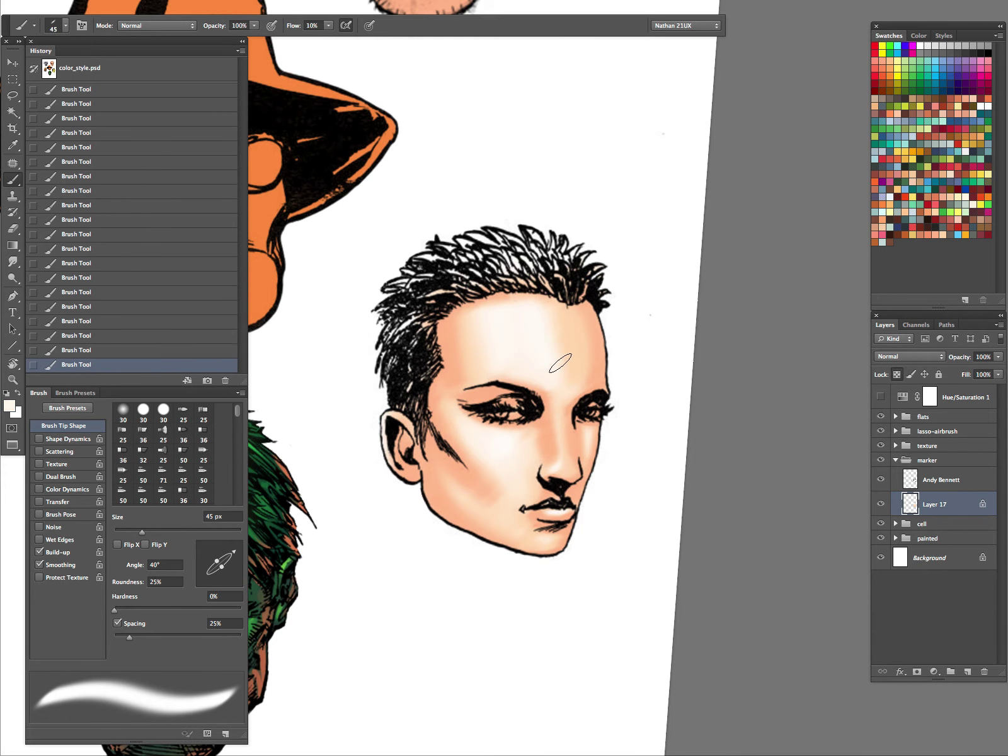
alt+click(601, 351)
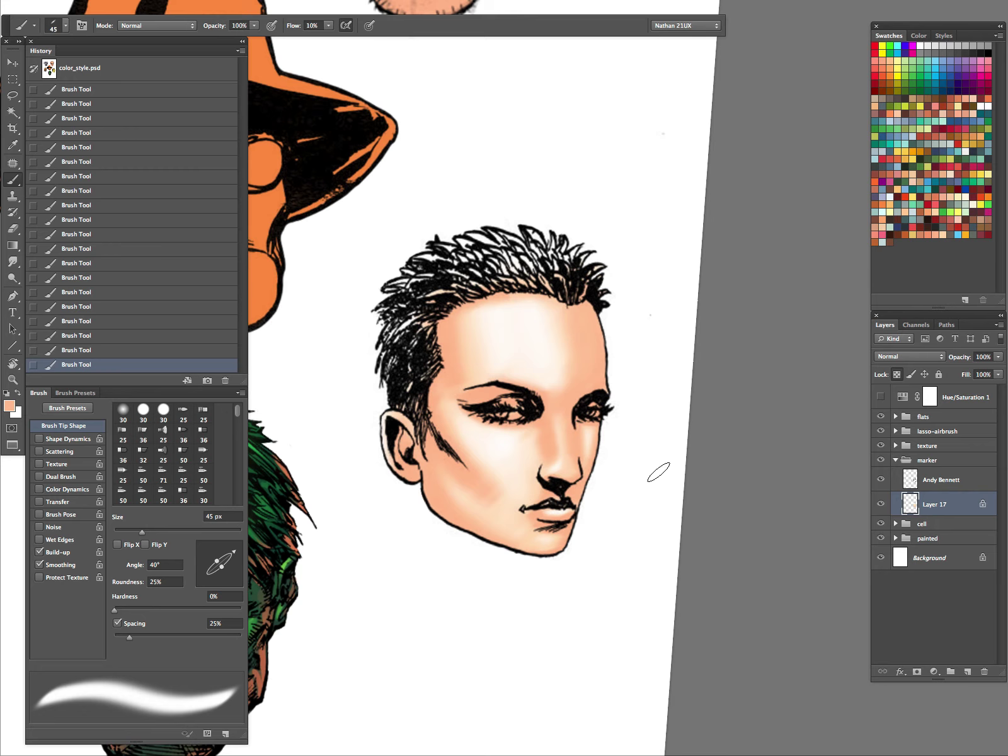
Examine the coloured head alongside the other heads on the full page and return to a close view with the Brush tool.
key(space)
drag(661, 489, 646, 302)
key(z)
drag(588, 317, 568, 317)
alt+click(568, 317)
alt+click(587, 304)
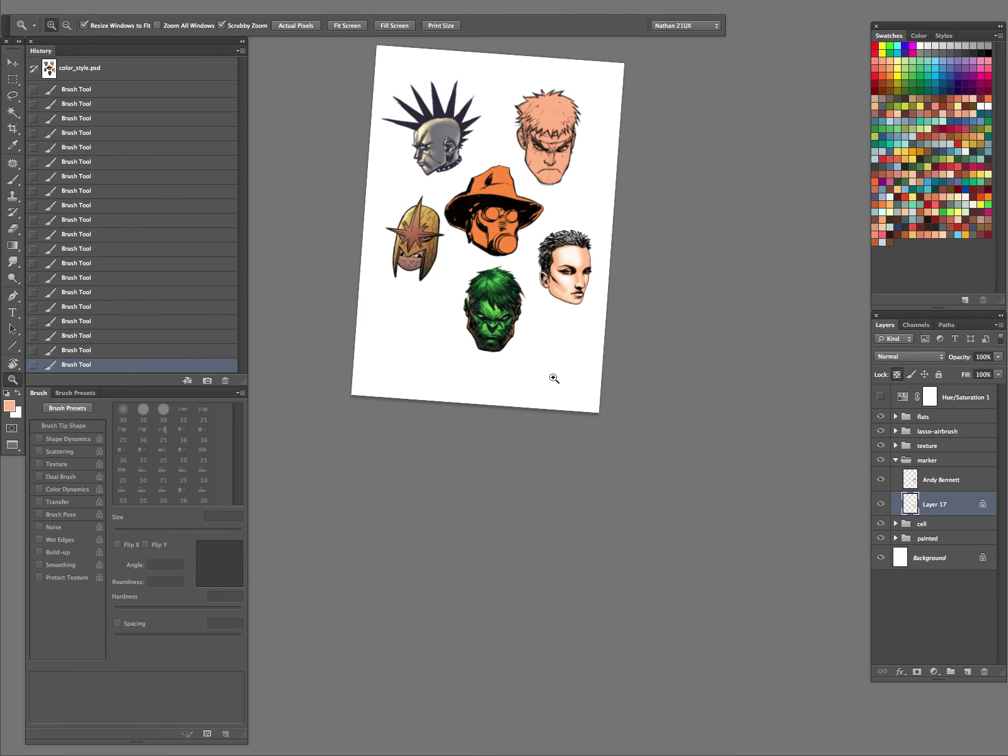
click(596, 282)
key(b)
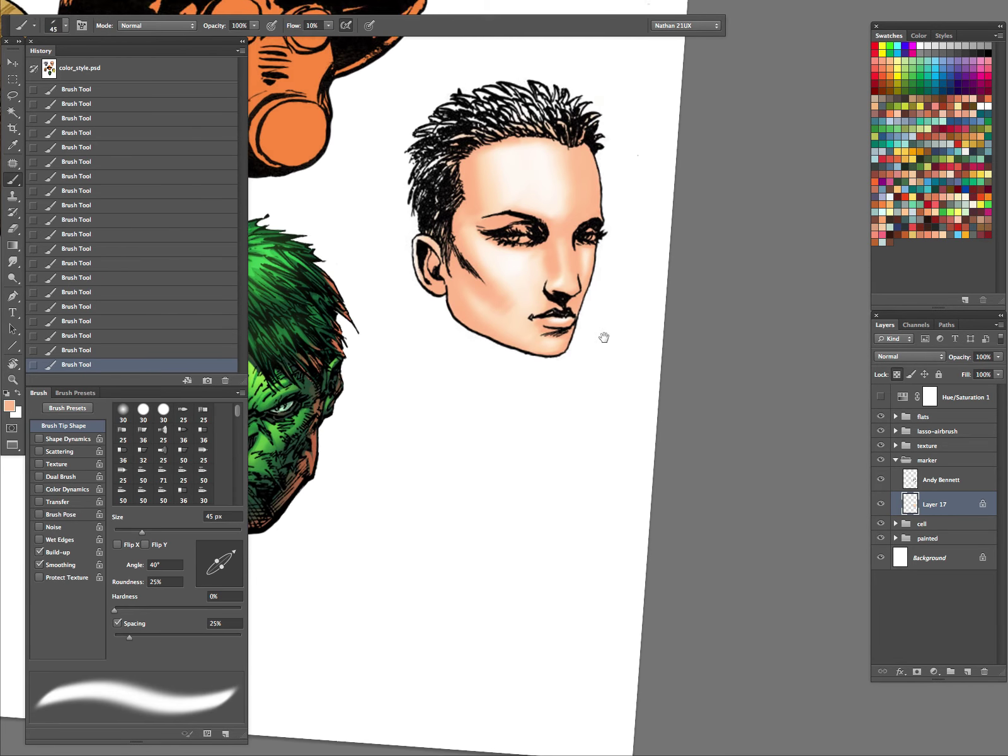
Blend the sampled peach into the face's shading, varying the brush size between 30 and 45 px.
key(bracketleft)
key(bracketleft)
key(bracketleft)
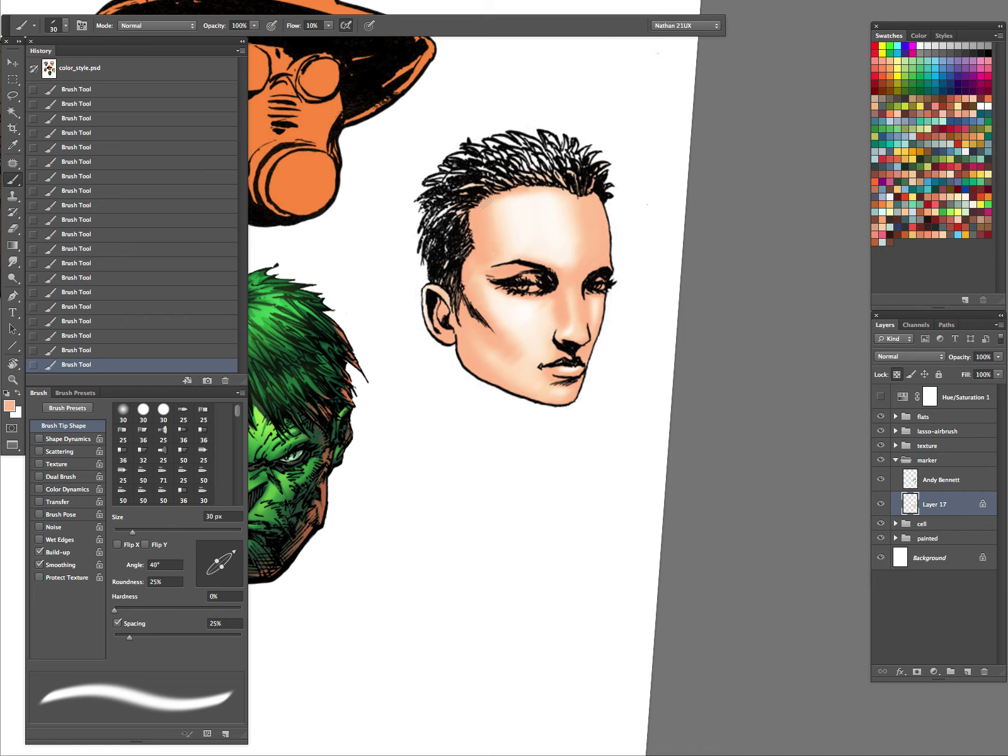
key(bracketright)
key(bracketright)
key(bracketright)
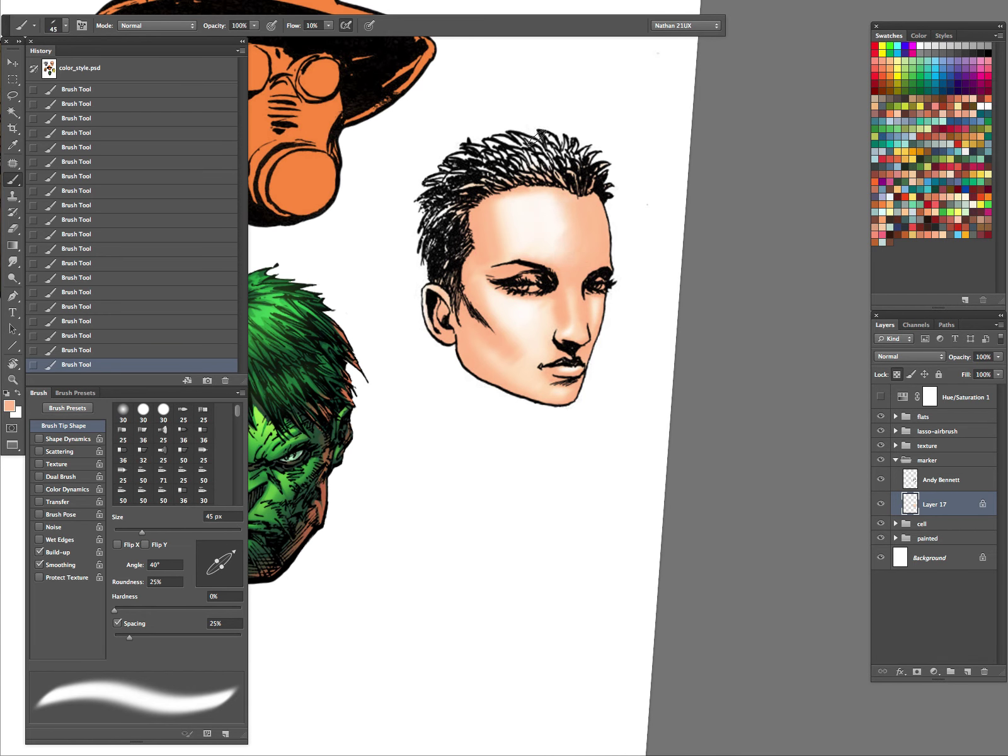
Enlarge the brush to 60 px and blend the forehead with a light peach swatch, followed by a salmon-peach swatch.
click(951, 228)
key(bracketright)
key(bracketright)
key(bracketright)
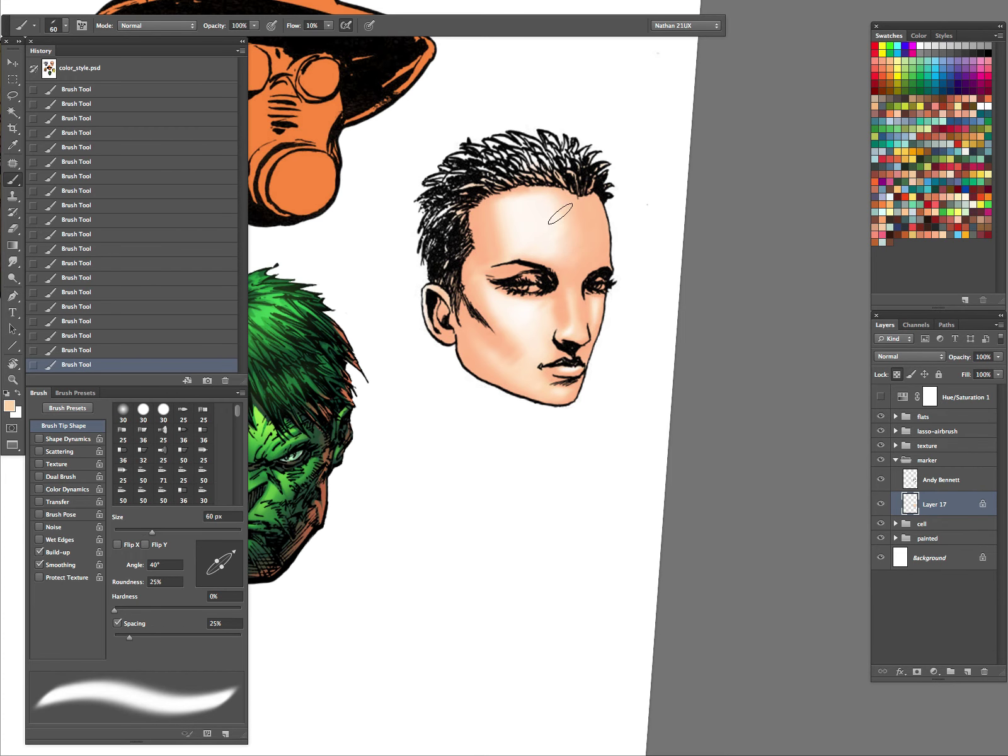
drag(491, 184, 523, 202)
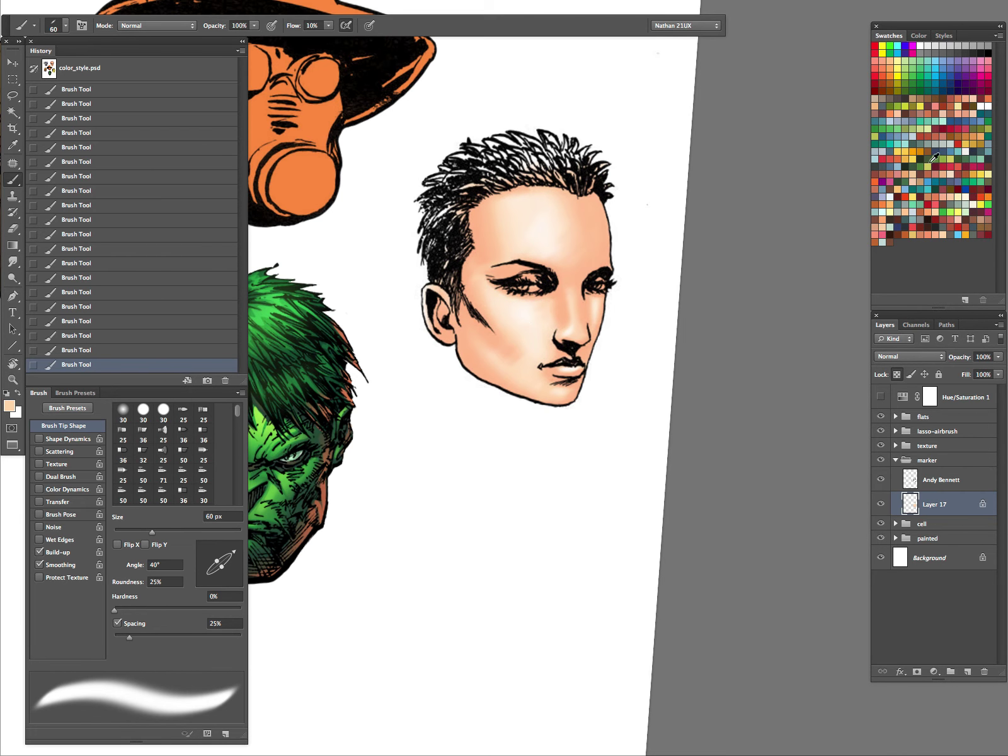
click(936, 234)
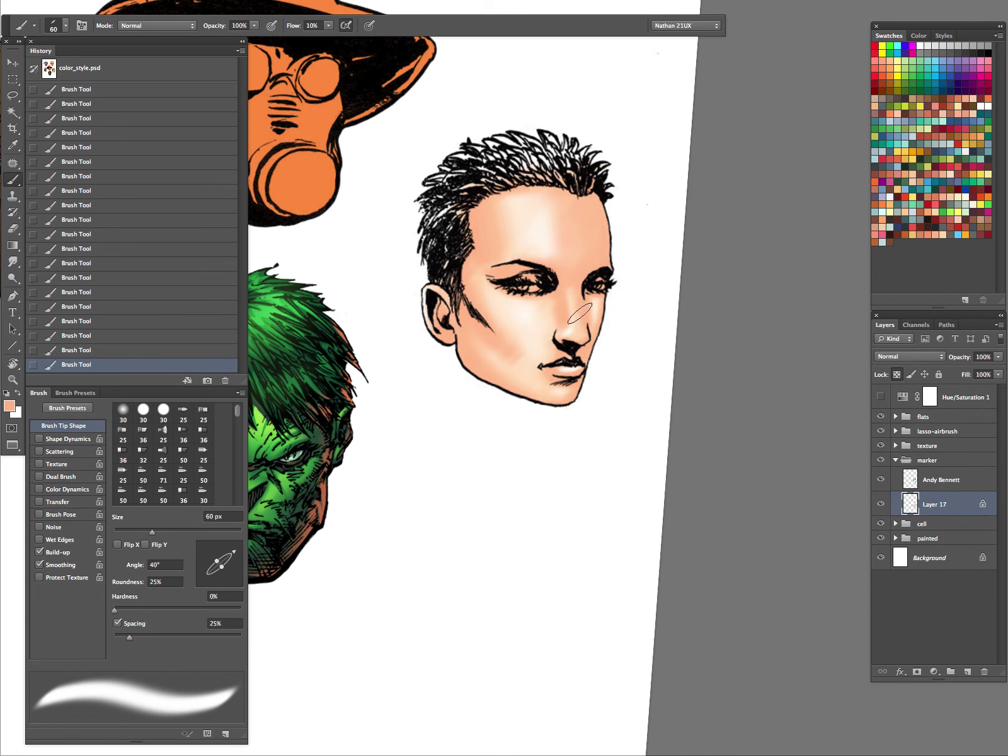
Choose a deeper salmon swatch and shade around the near eye at 30 px and the lips at 20 px.
click(938, 231)
key(bracketleft)
key(bracketleft)
key(bracketleft)
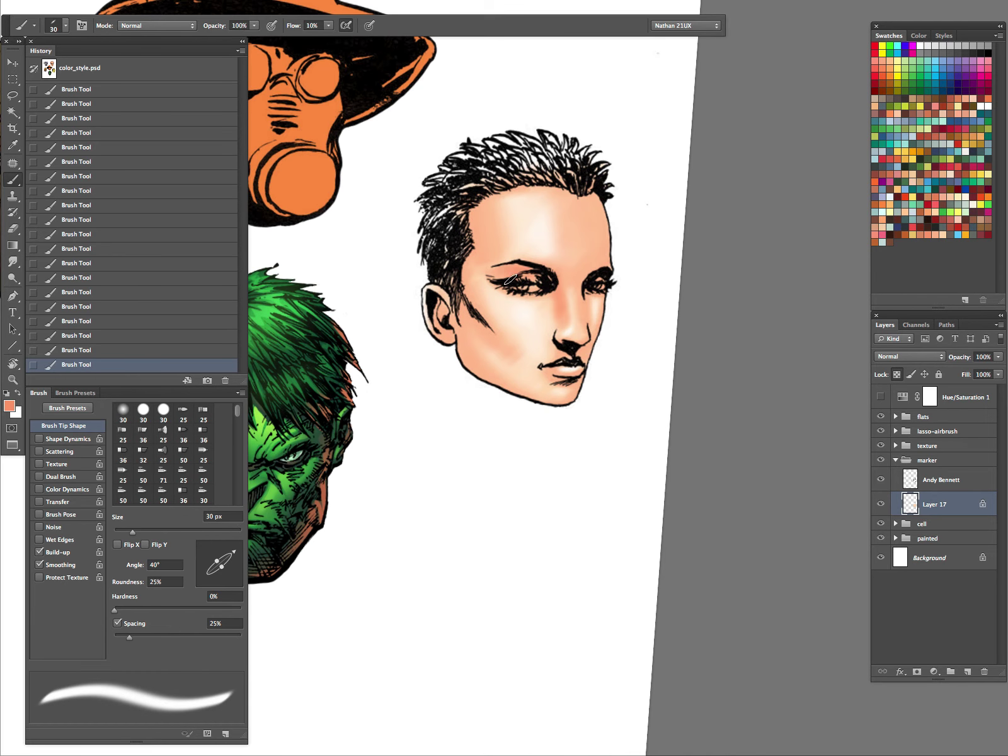
drag(510, 280, 529, 287)
key(bracketleft)
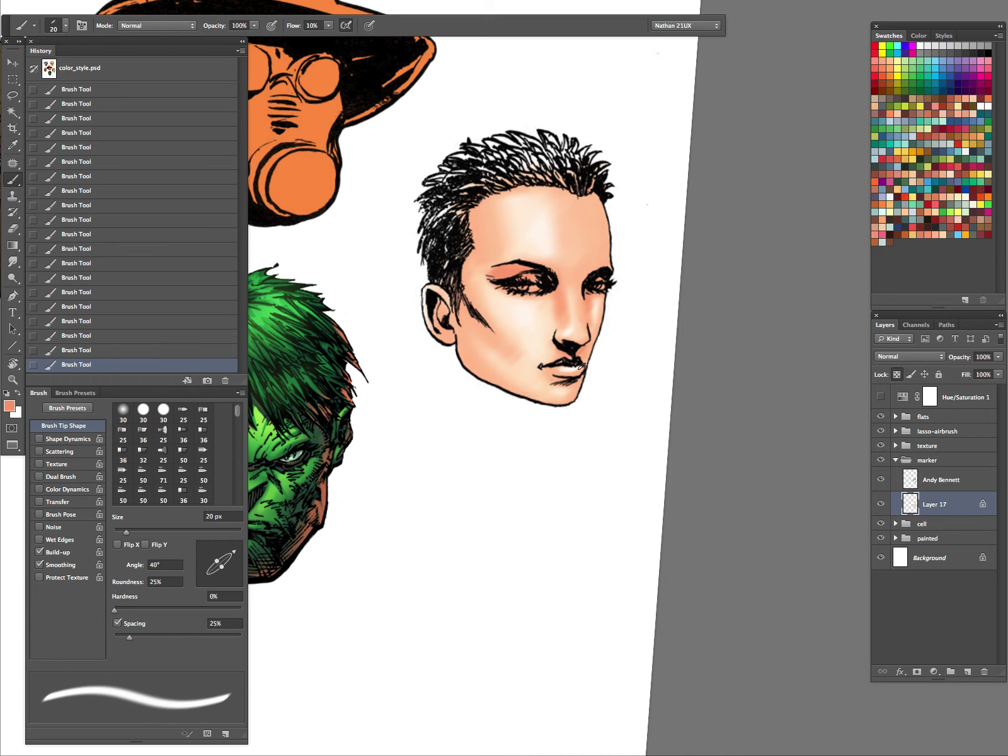
Deepen the far side of the forehead with salmon at 35 to 45 px, and the mouth and chin at 40 and 30 px.
key(bracketright)
key(bracketright)
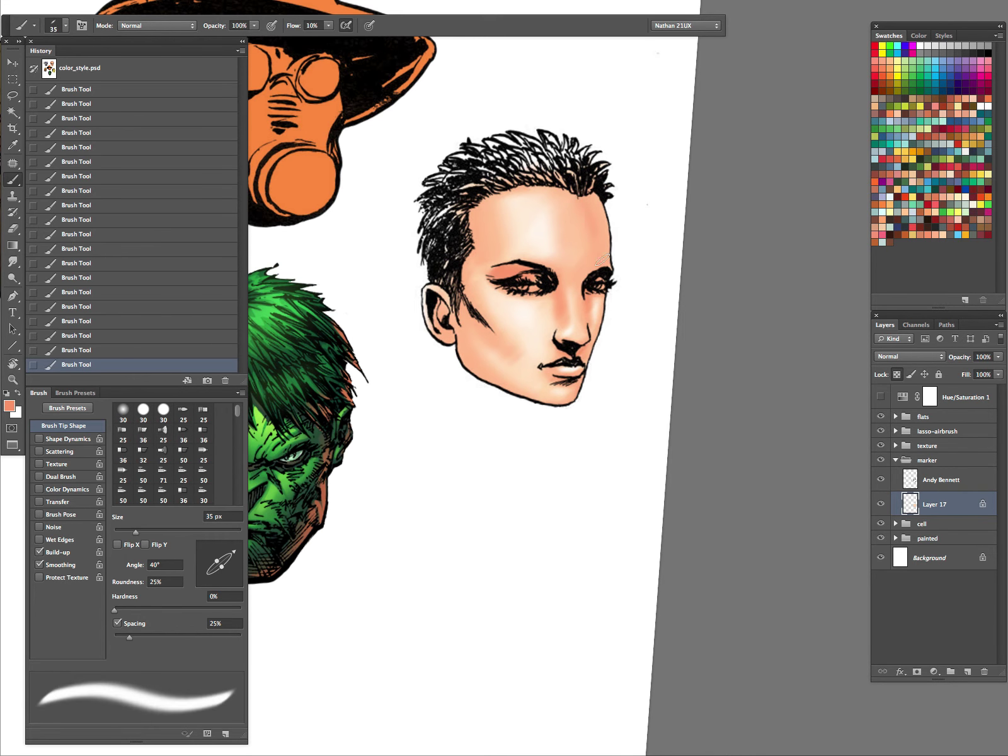
key(bracketright)
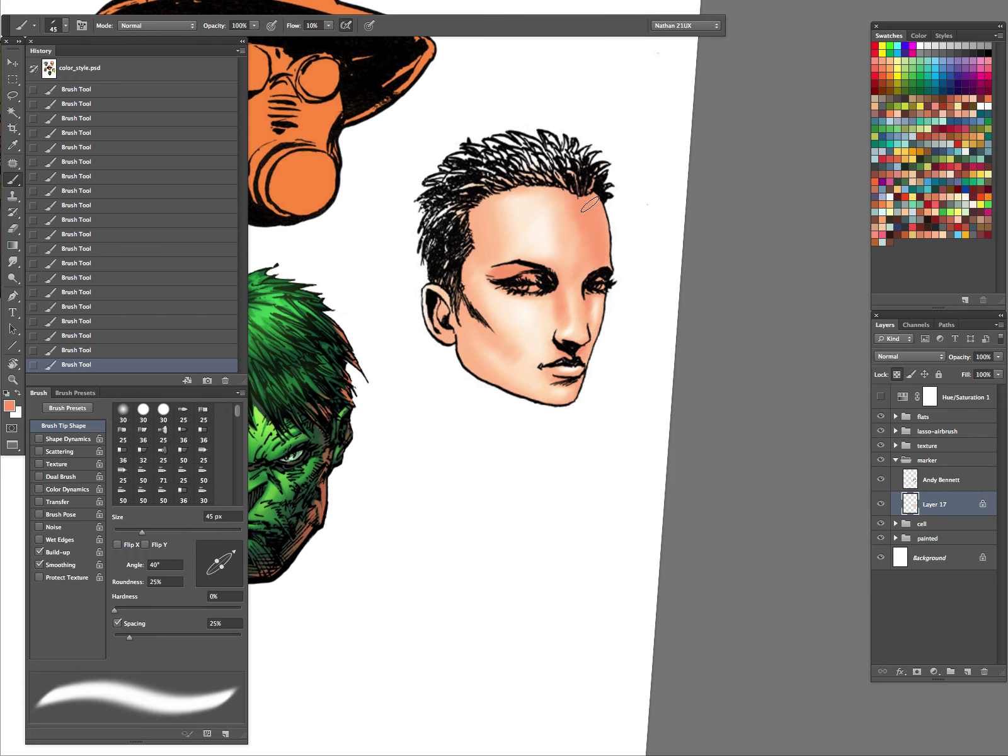
key(bracketleft)
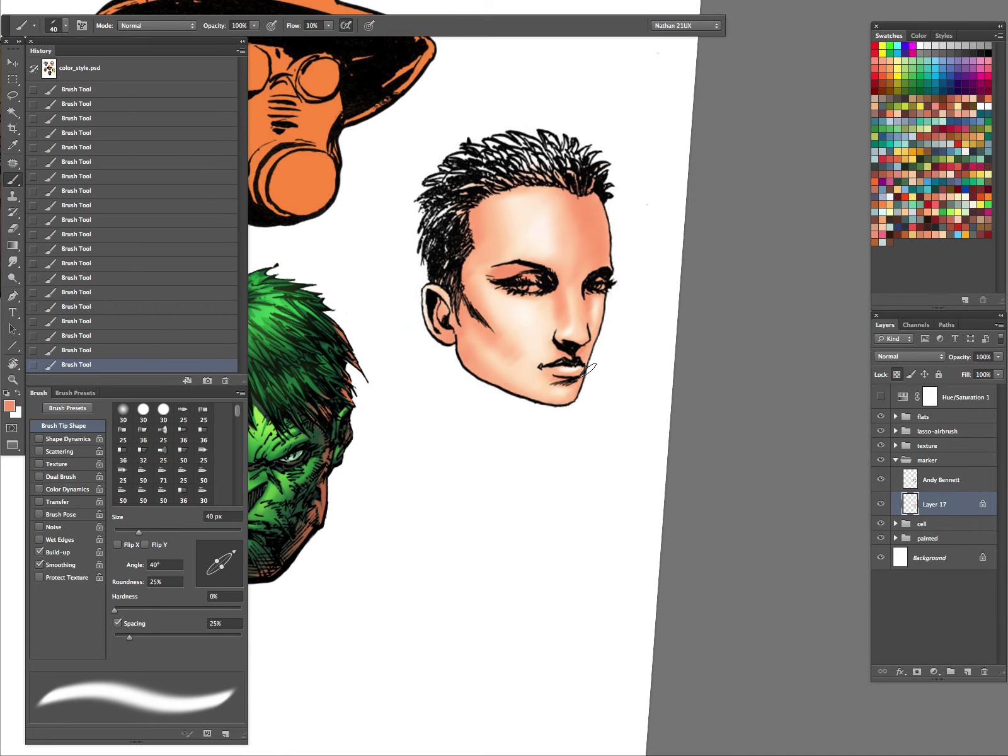
key(bracketleft)
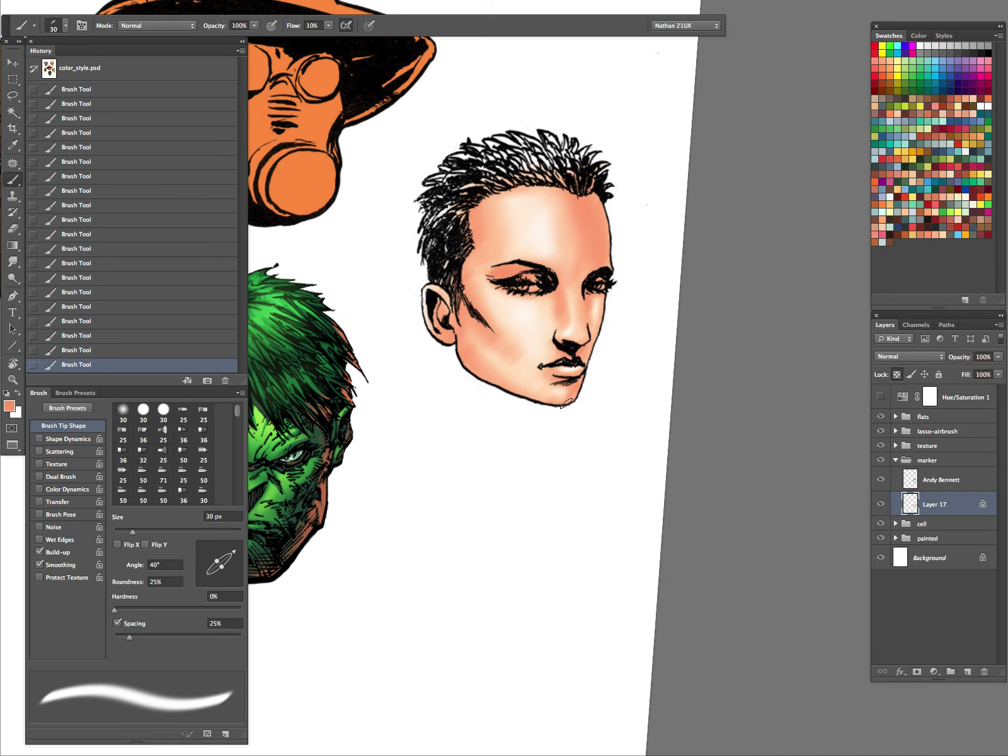
Choose a burnt-orange swatch and shade the far brow at 40 px and the nose at 25 px, reducing the brush to 10 px at 30% flow.
click(926, 232)
key(bracketright)
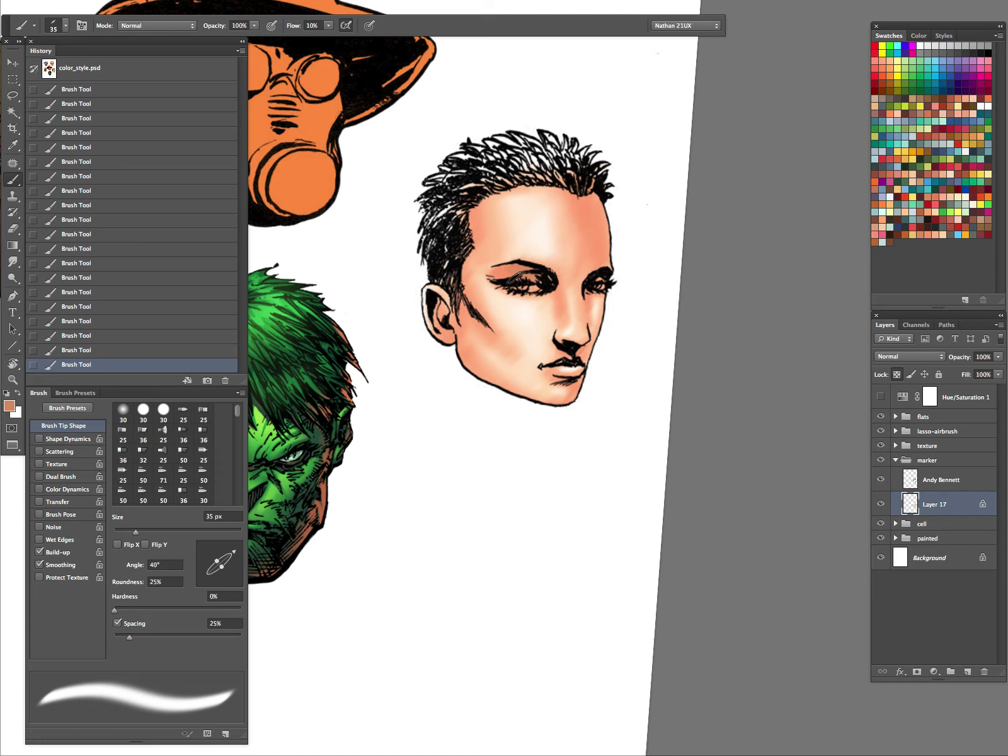
key(bracketright)
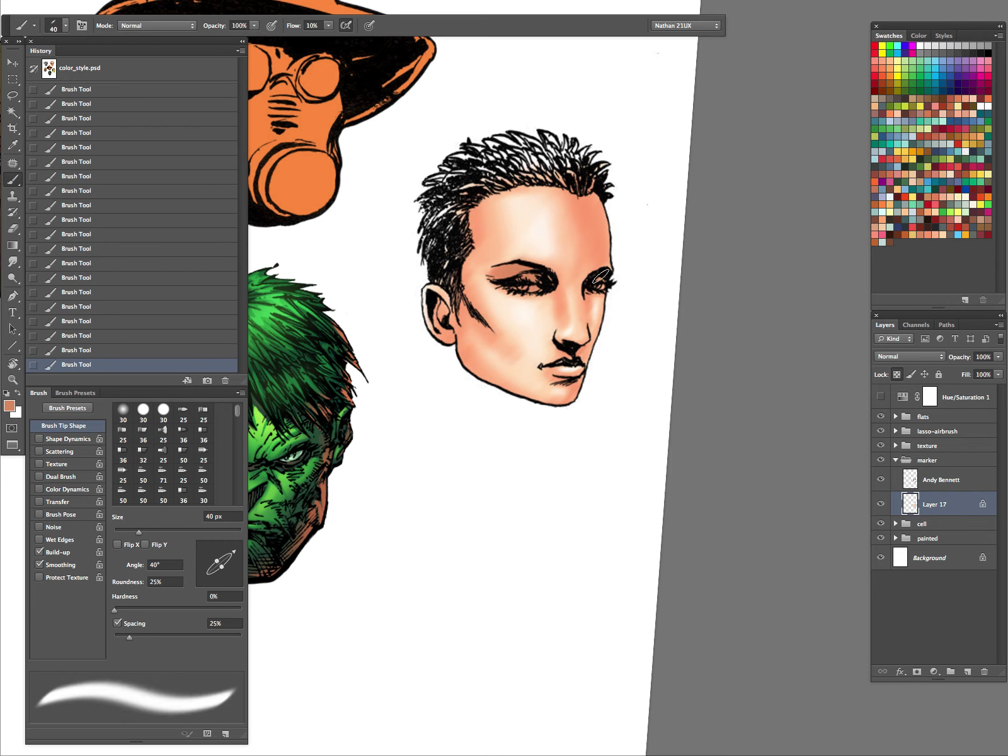
key(bracketleft)
key(bracketleft)
key(bracketleft)
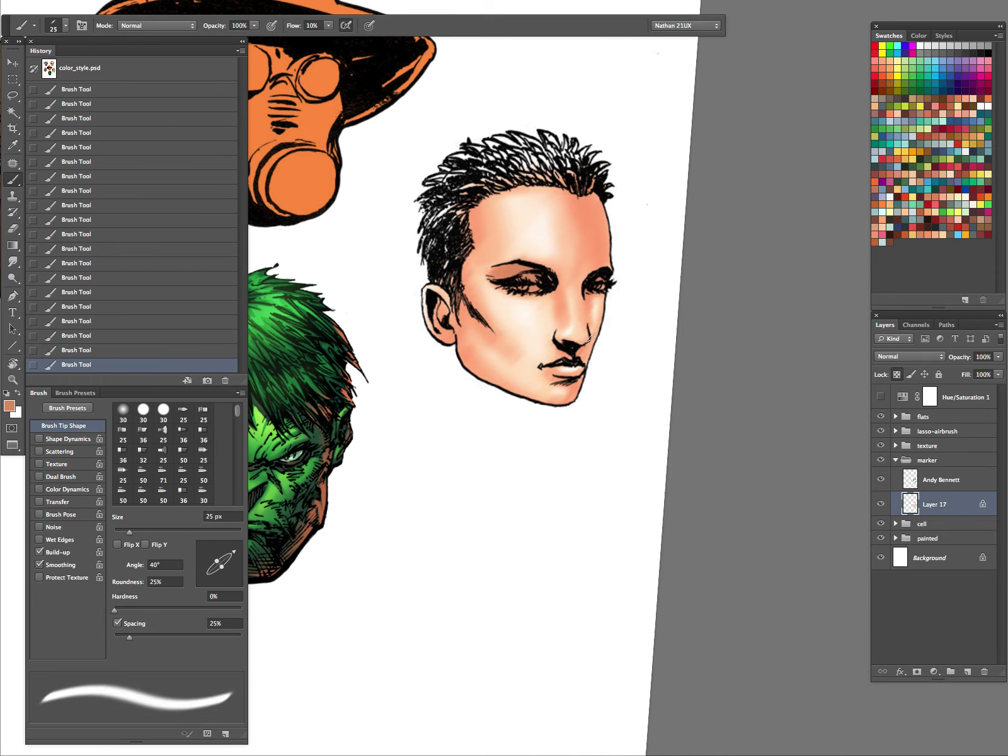
key(bracketleft)
key(bracketleft)
key(bracketleft)
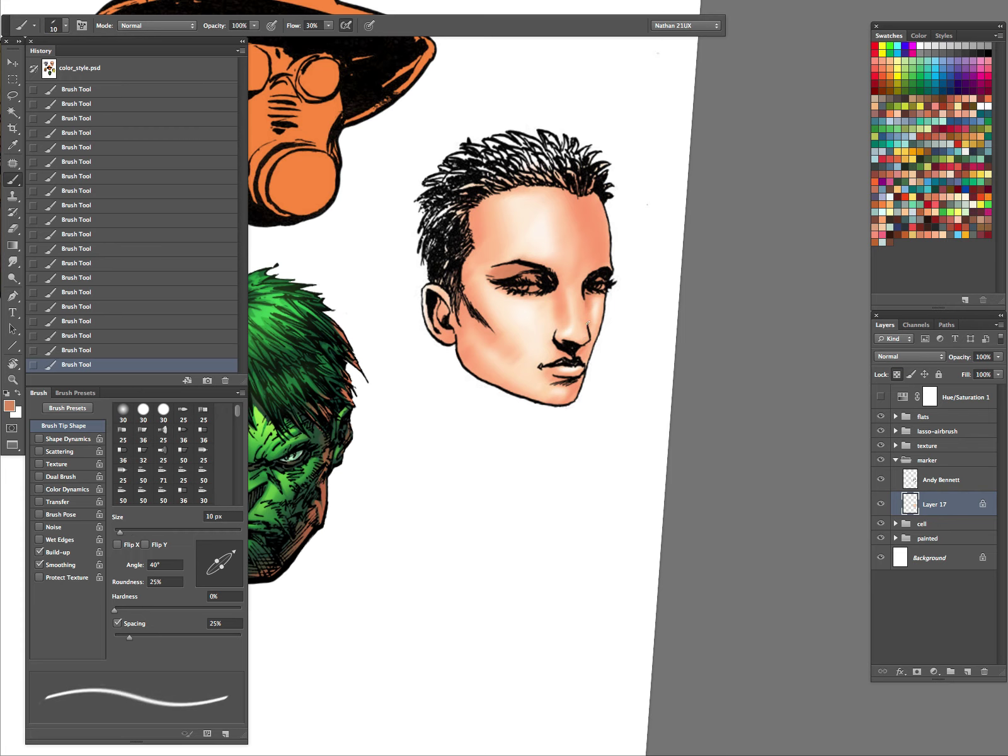
Try Shape Dynamics on the brush enlarged to 70 px, and switch the option back off.
key(bracketright)
click(40, 440)
key(bracketright)
key(bracketright)
key(bracketright)
key(bracketright)
key(bracketright)
key(bracketright)
key(bracketright)
key(bracketright)
key(bracketright)
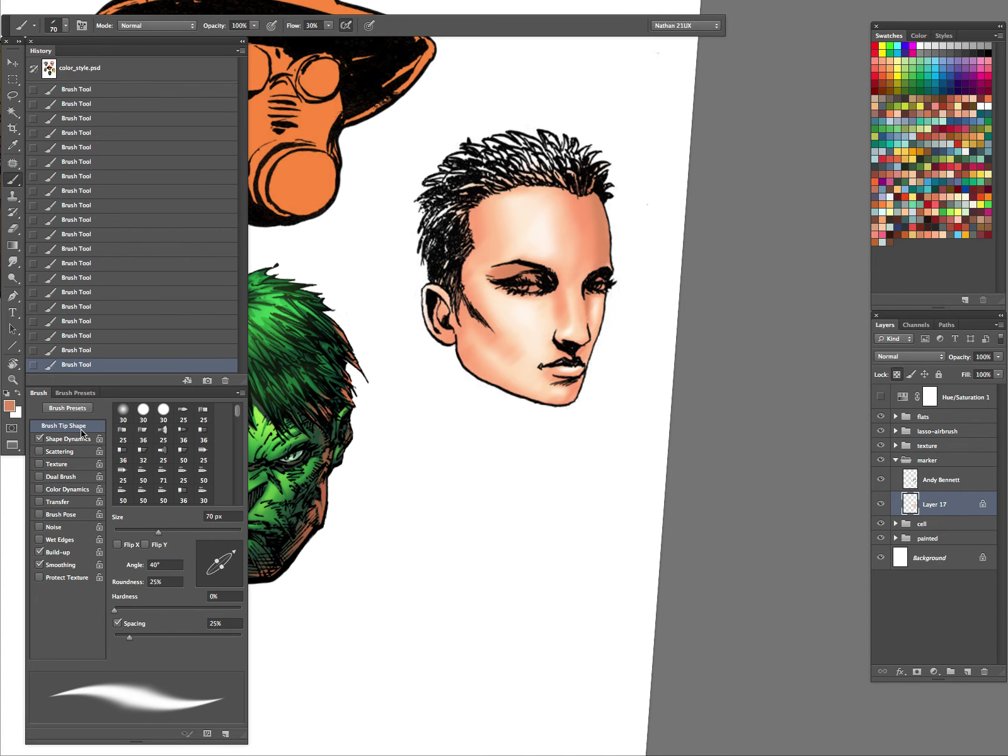
click(50, 440)
click(39, 439)
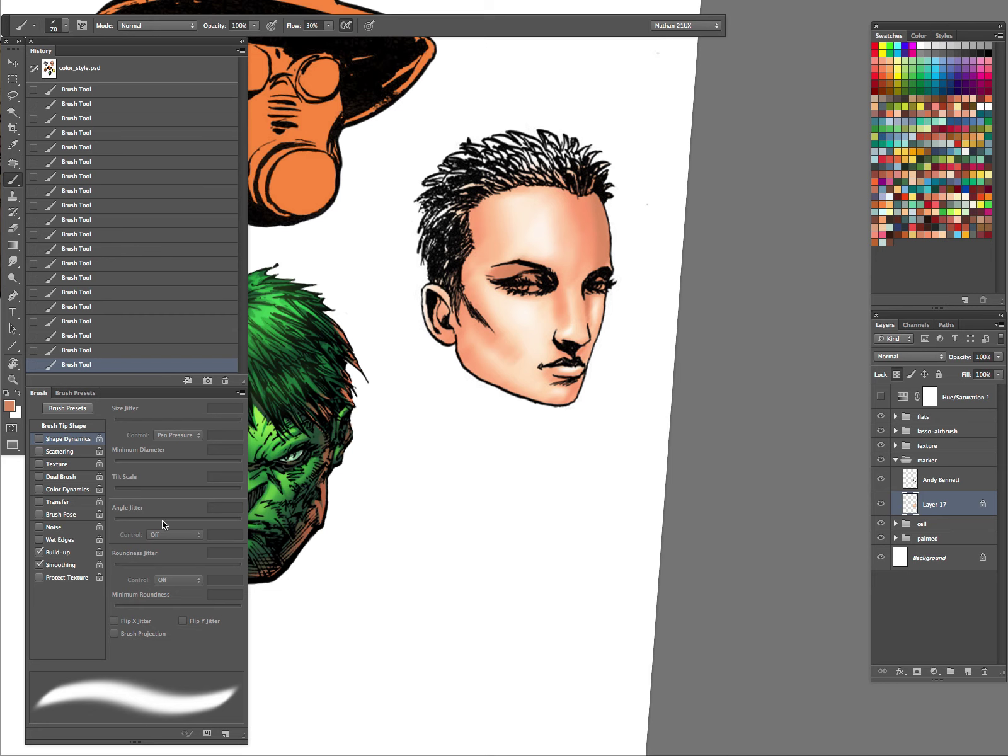
Set the brush tip's roundness to 30%.
click(72, 427)
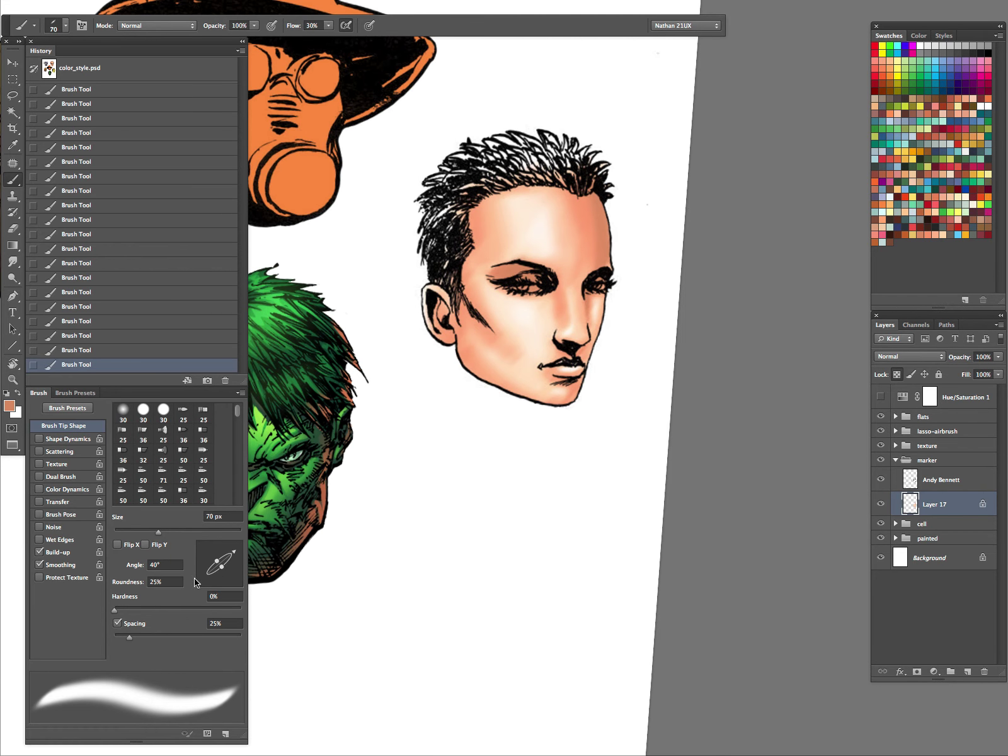
click(166, 580)
text(30)
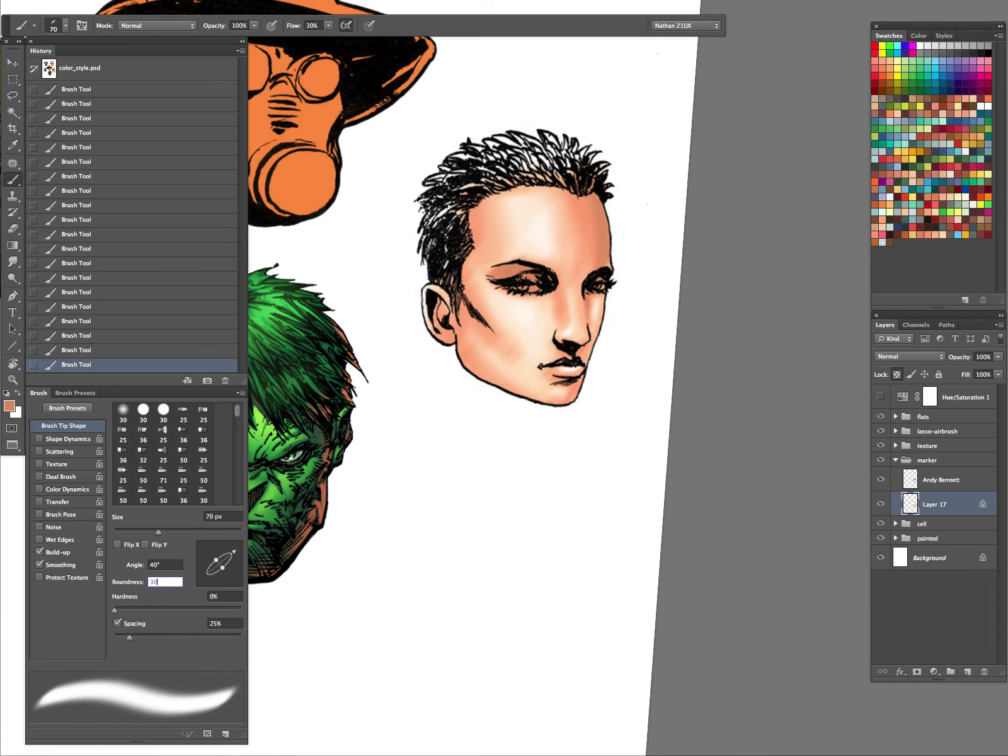
key(Return)
Reduce the brush to 35 px and shade burnt orange beneath the nose above the far side of the upper lip.
key(bracketleft)
key(bracketleft)
key(bracketleft)
key(bracketleft)
key(bracketleft)
key(bracketleft)
key(bracketleft)
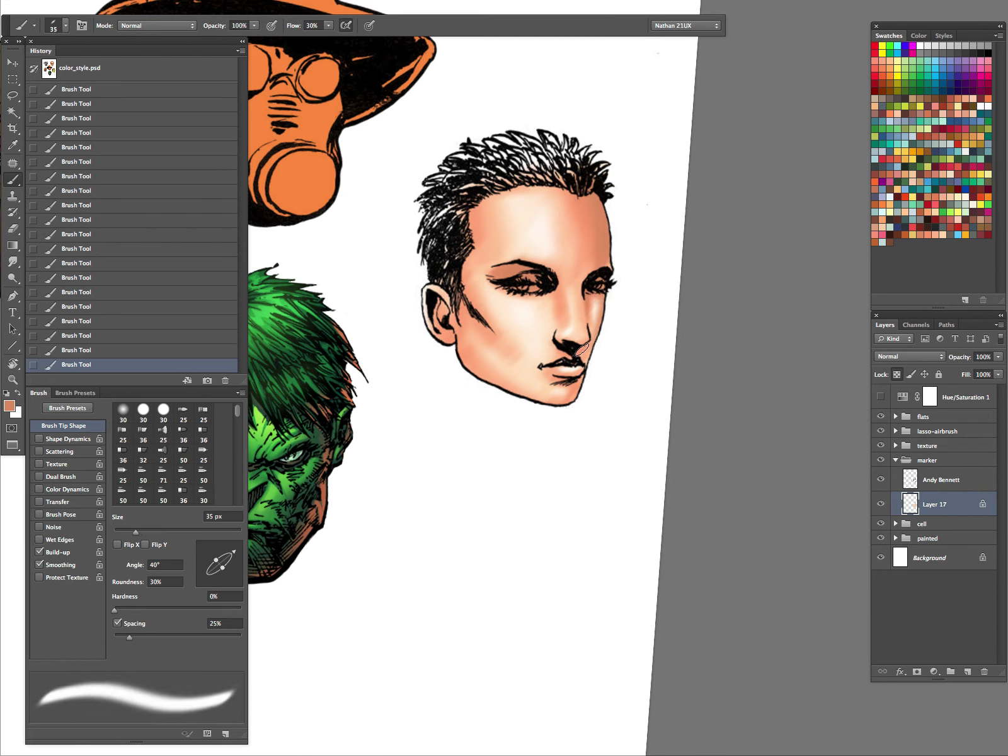
drag(580, 351, 590, 350)
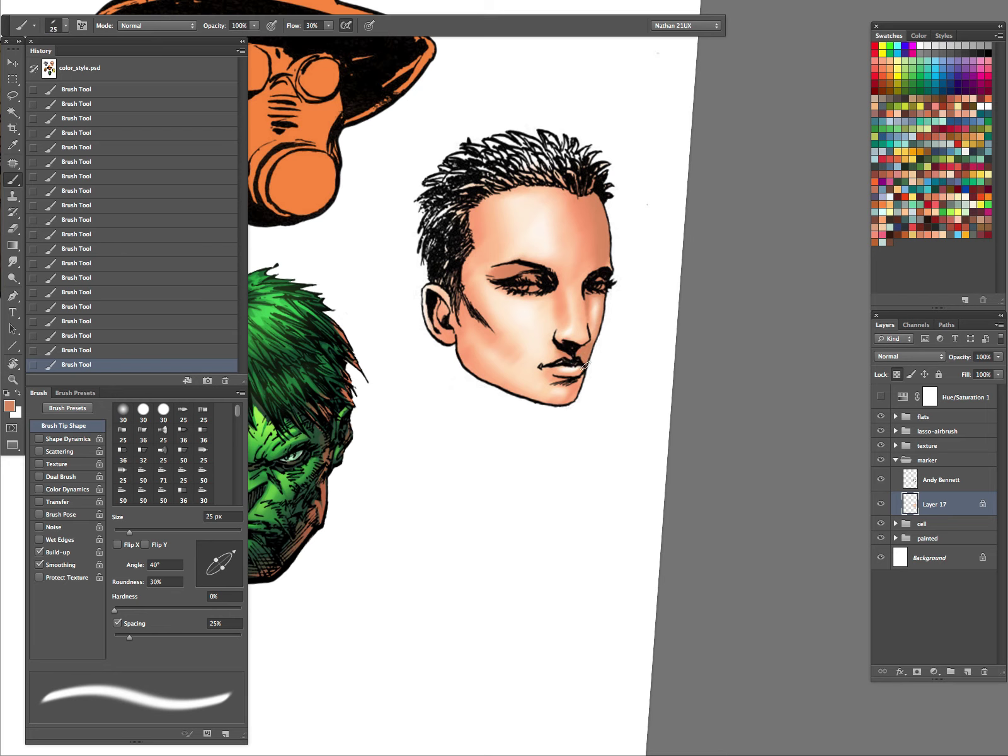
Shade burnt orange beside the mouth and along the near temple's hairline, adjusting the brush between 15 and 40 px and finishing at 30 px.
key(bracketleft)
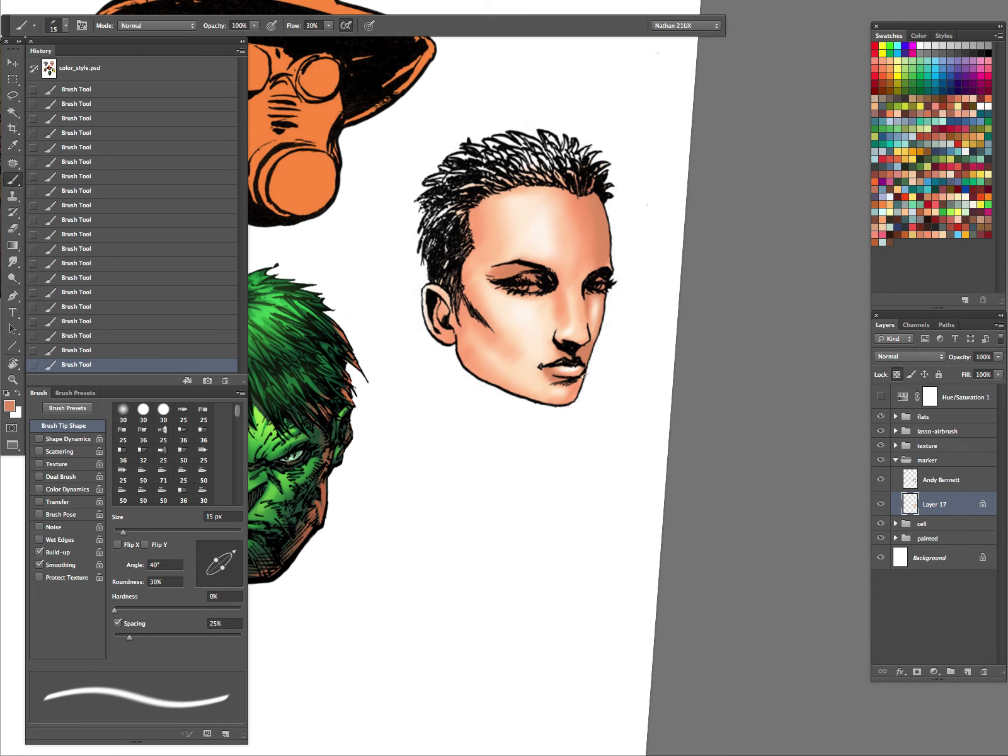
key(bracketright)
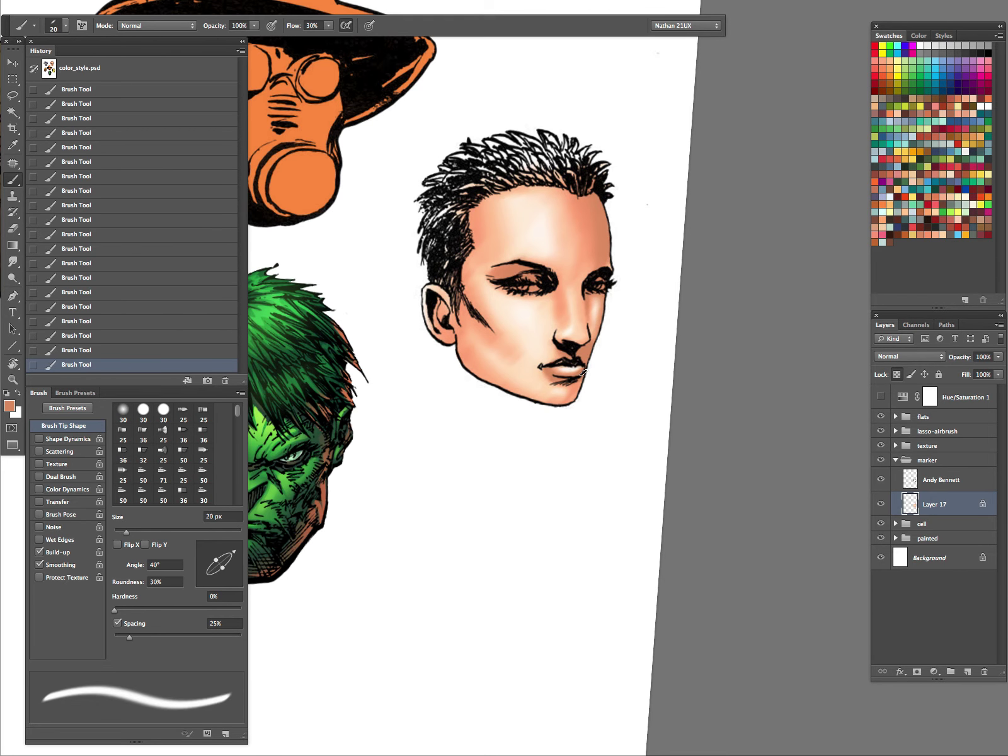
key(bracketright)
key(bracketright)
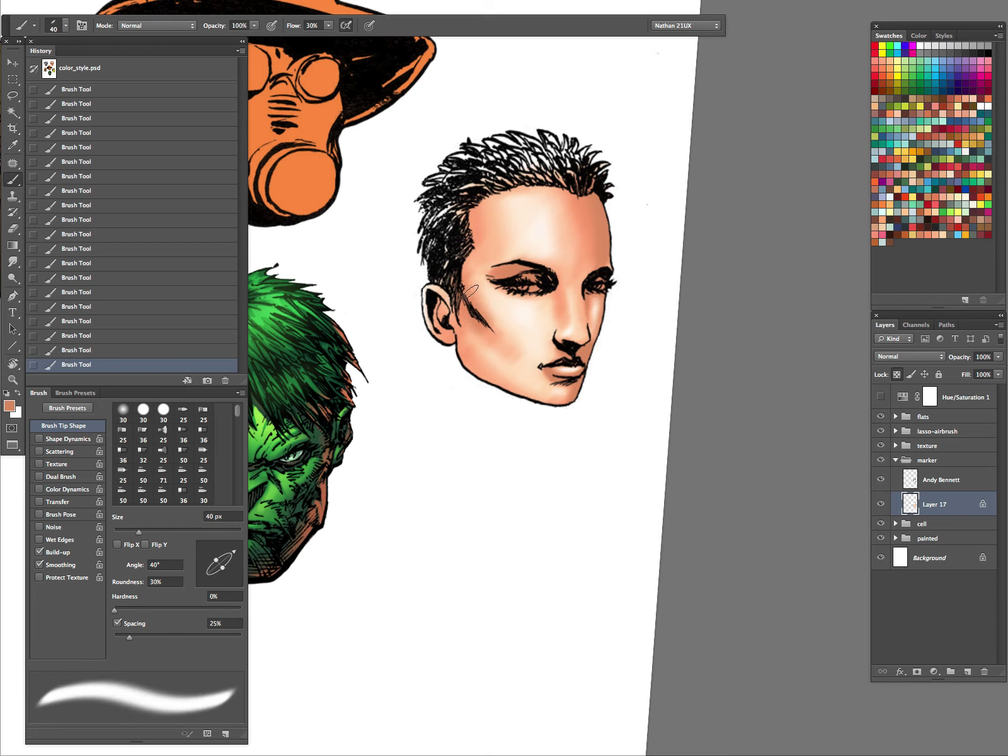
key(bracketleft)
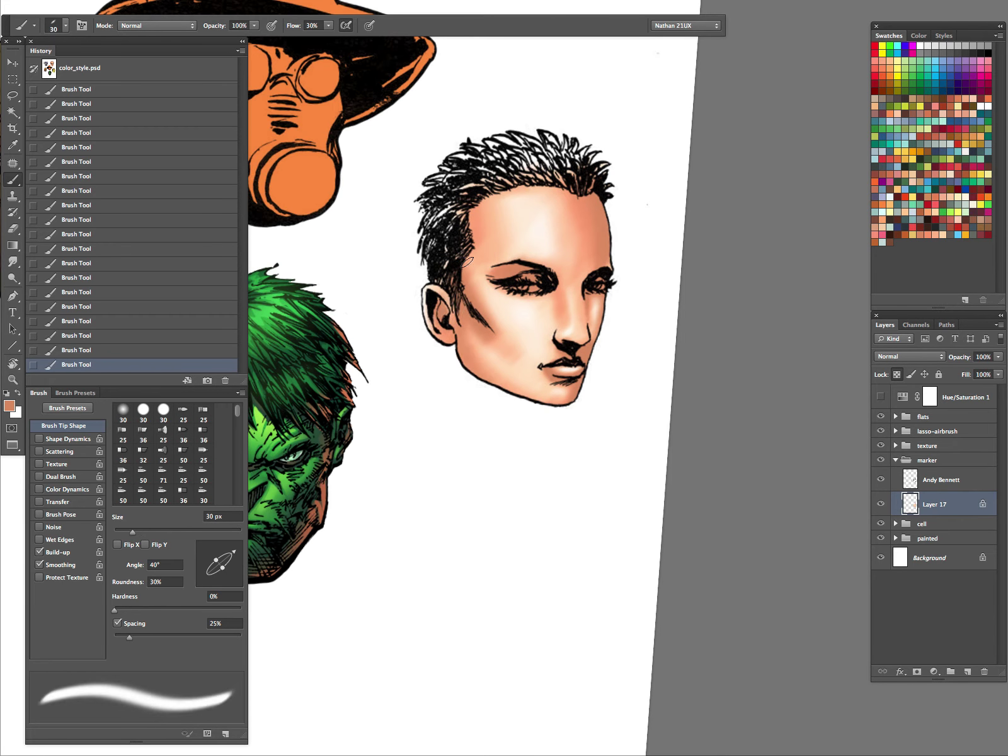
drag(473, 197, 481, 268)
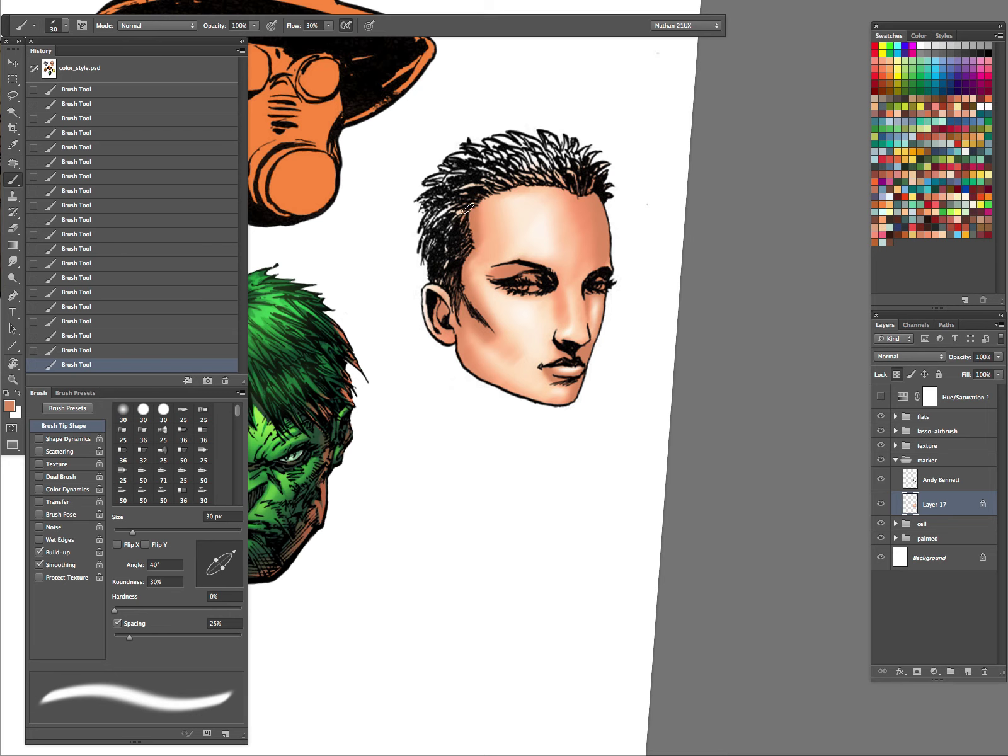
Enlarge the brush to 45 px for burnt-orange shading at the upper forehead hairline, then to 60 px for the nose bridge.
key(bracketright)
key(bracketright)
key(bracketright)
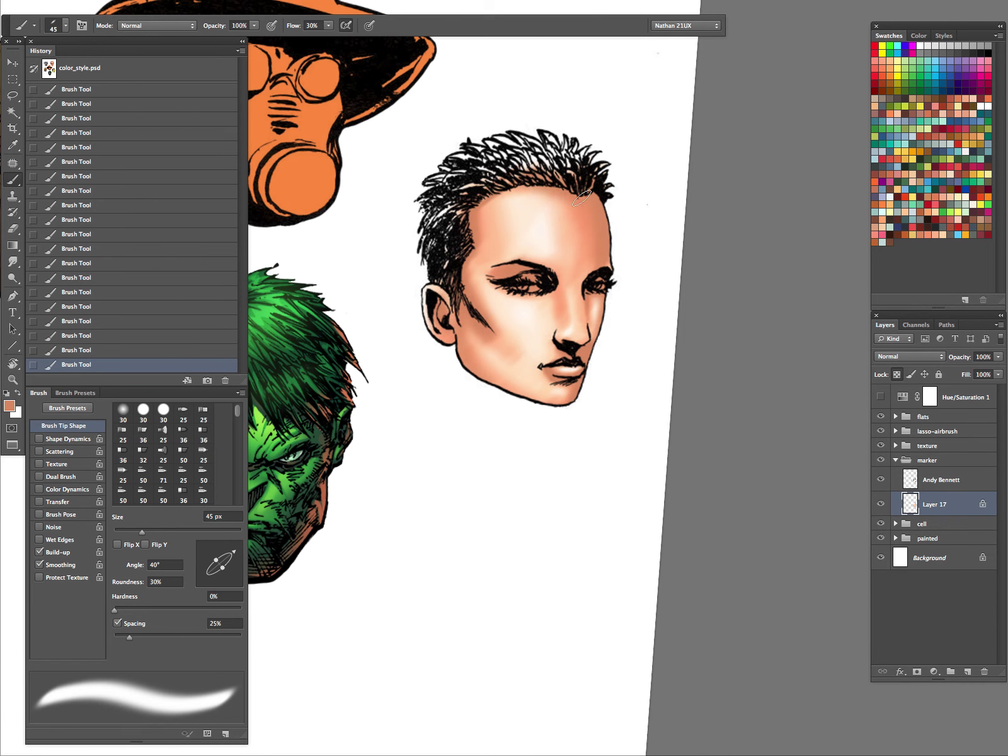
key(bracketright)
key(bracketright)
key(bracketright)
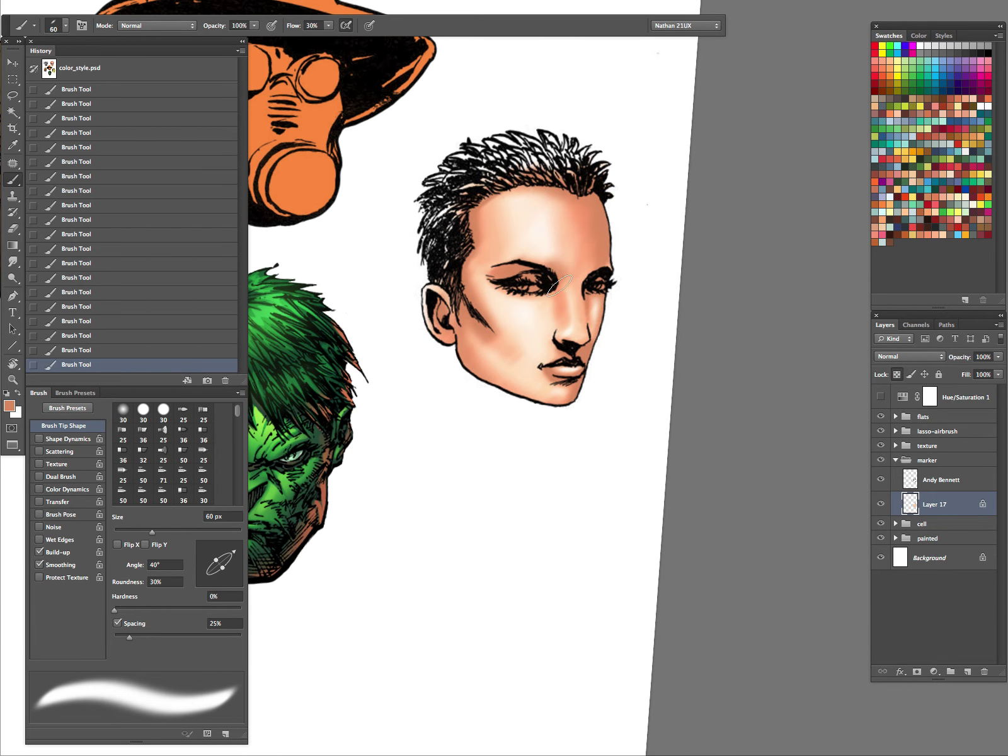
Sample skin tones beside the inner brow and blend the area above the nose bridge with the brush at 50 px.
alt+click(568, 257)
key(bracketleft)
alt+click(572, 252)
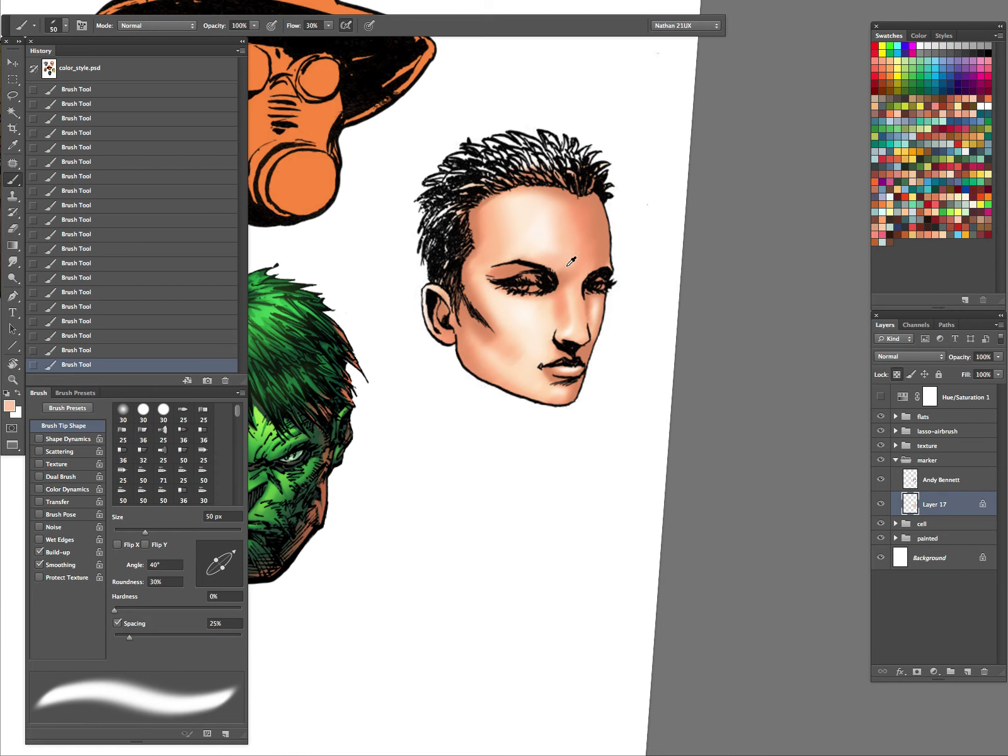
alt+click(556, 276)
Sample a pale skin tone from the cheek, try a stroke of it over the lower cheek, and undo that stroke.
key(super+space)
drag(628, 307, 567, 416)
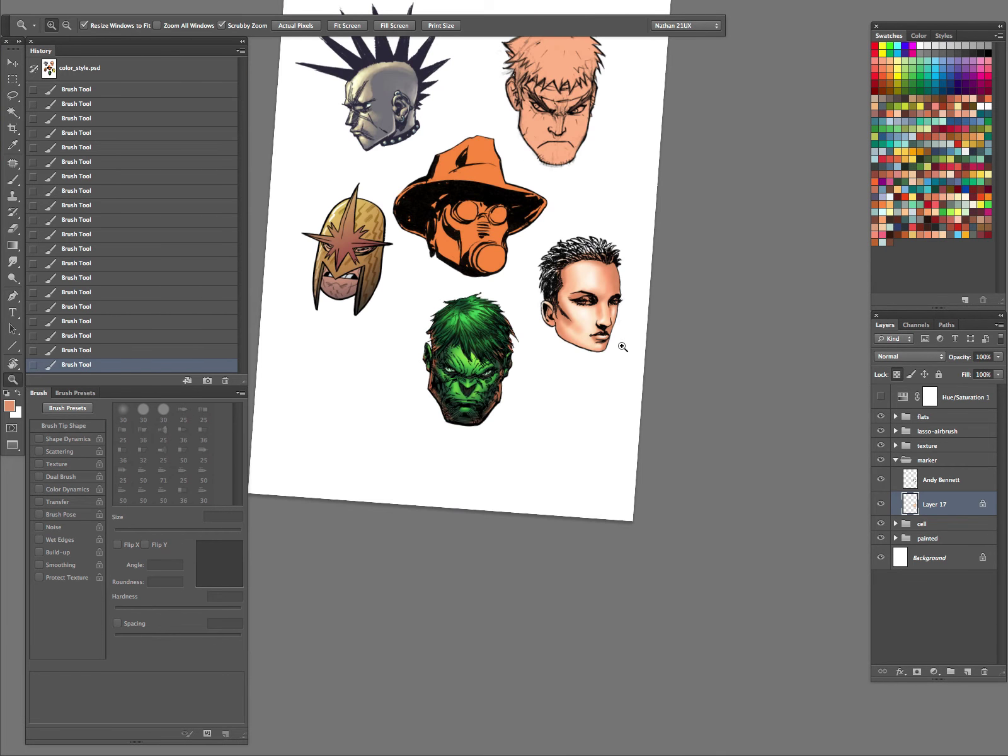
drag(615, 337, 655, 319)
alt+click(532, 301)
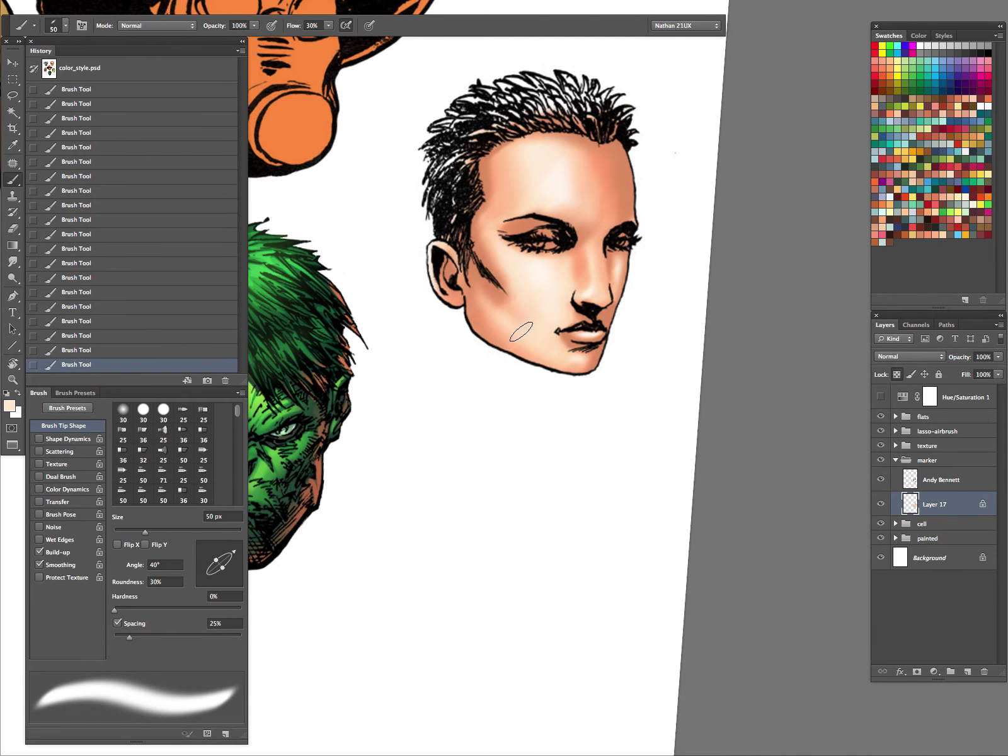
key(ctrl+z)
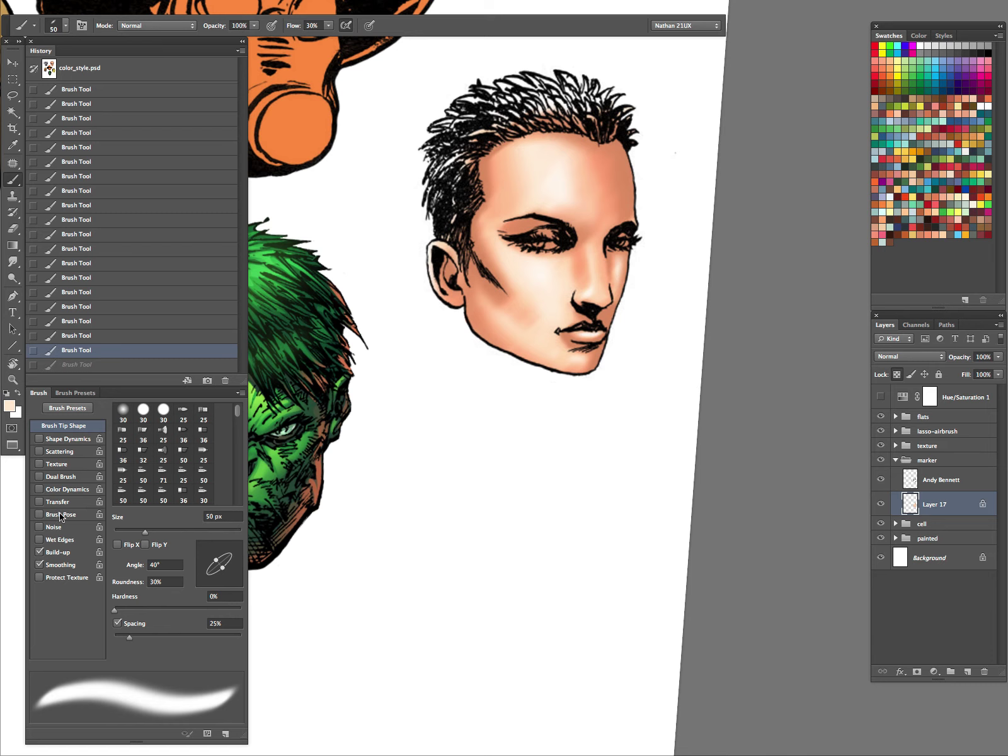
Turn on Shape Dynamics and blend pale peach into the lower cheek with a 35 px brush at 10% flow.
click(40, 438)
key(bracketleft)
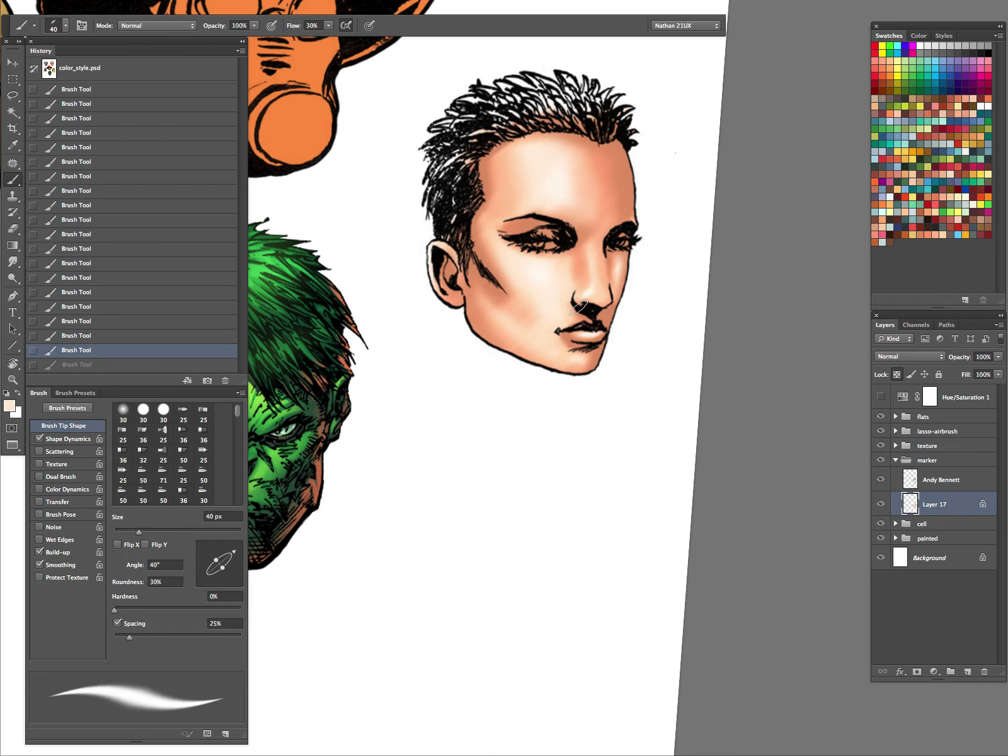
key(bracketleft)
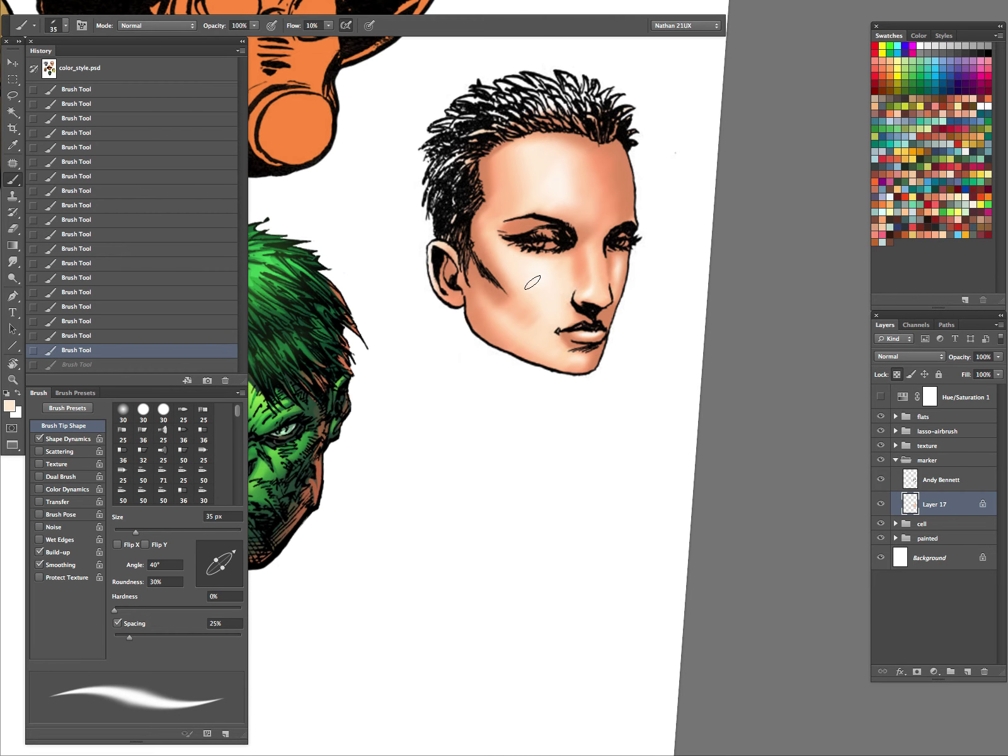
drag(523, 318, 514, 320)
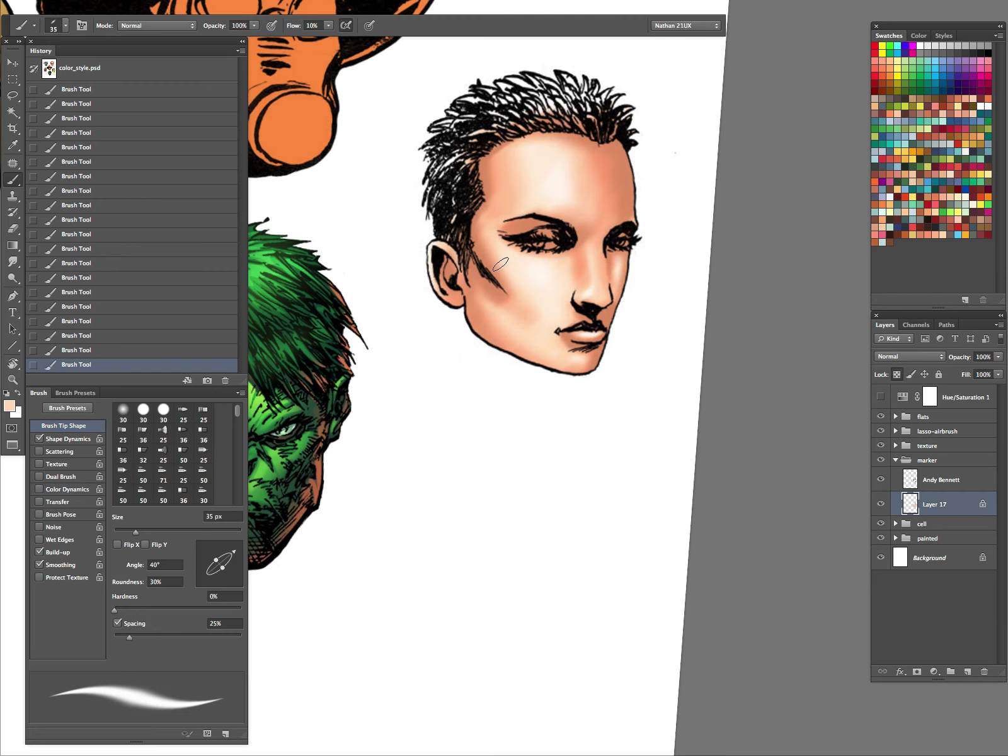
Load the "marker" tool preset for the Brush tool.
key(z)
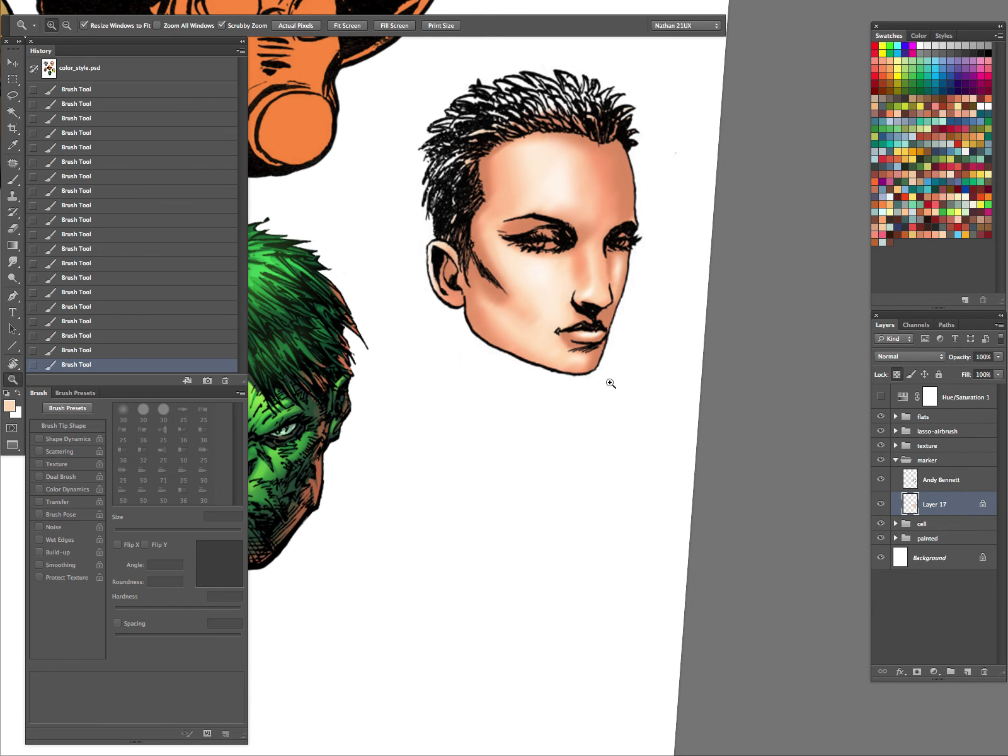
click(28, 25)
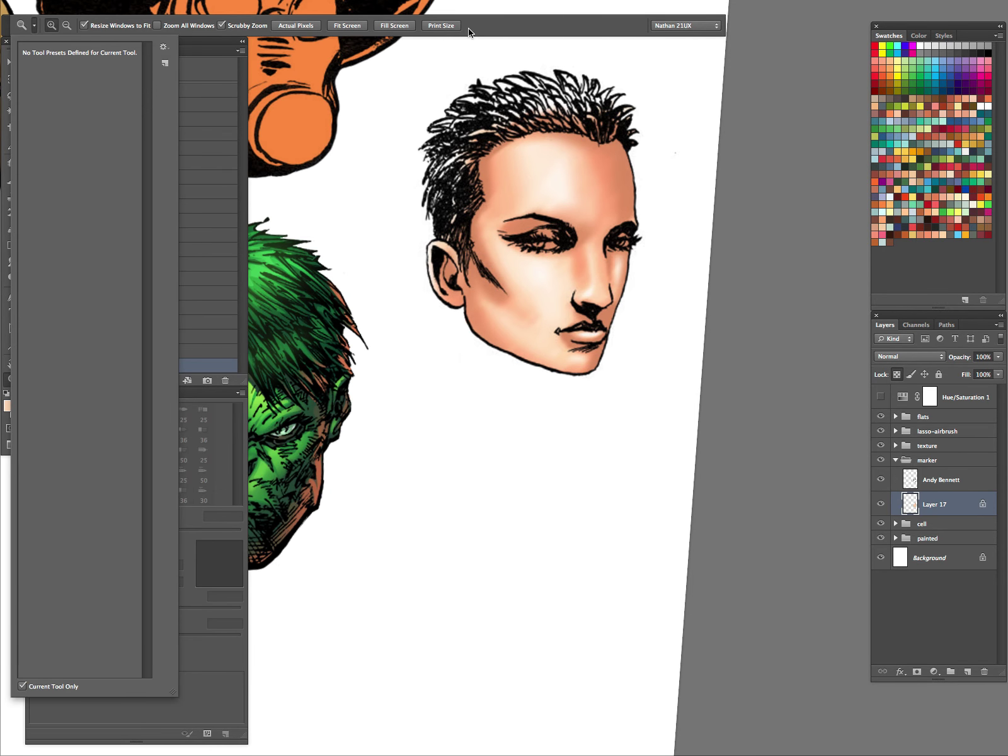
click(469, 32)
key(b)
click(28, 26)
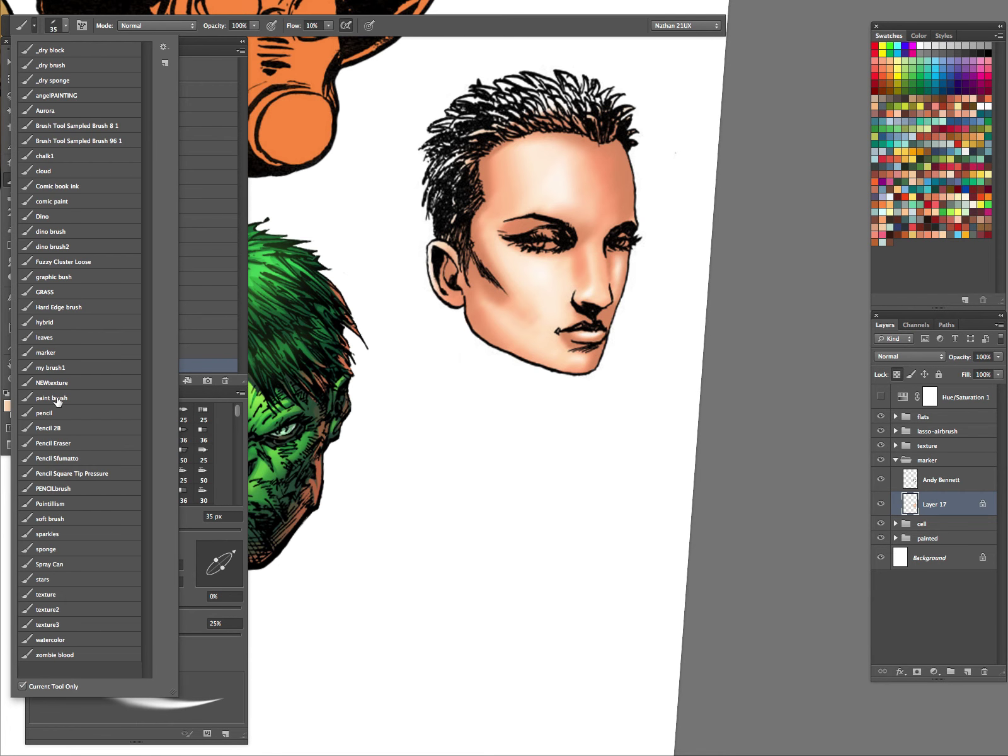
click(57, 369)
click(62, 353)
click(461, 31)
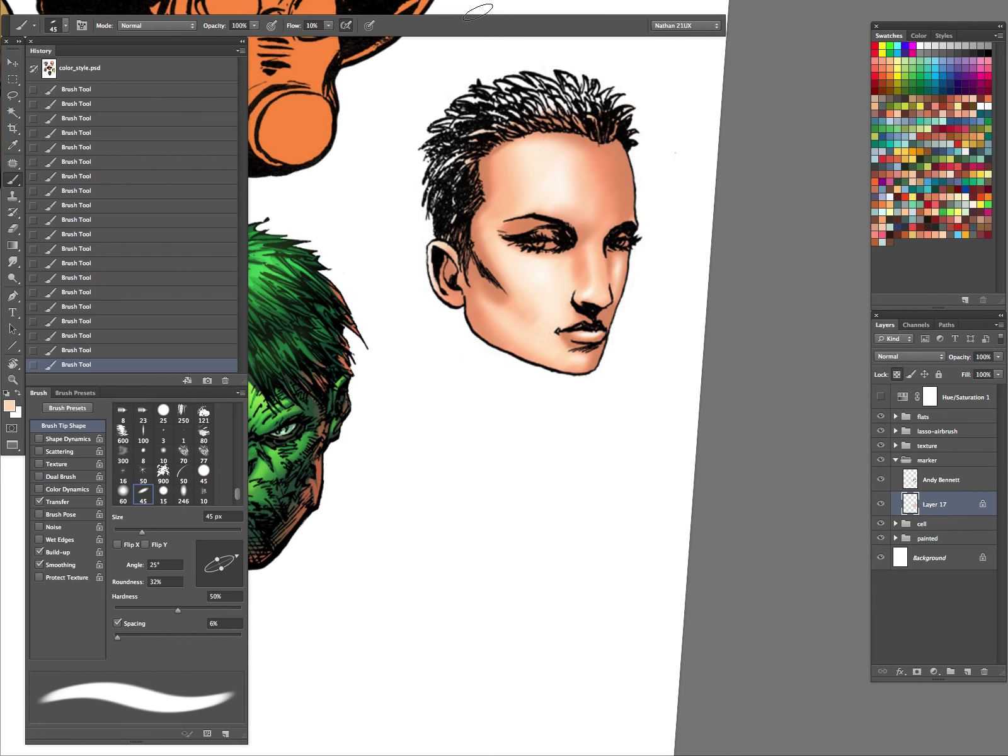
Sample pale skin tones from the cheek and forehead and blend them into the face with the 45 px marker brush.
alt+click(527, 281)
mouse_move(521, 291)
mouse_down()
mouse_move(536, 327)
mouse_move(507, 311)
mouse_move(517, 298)
mouse_up()
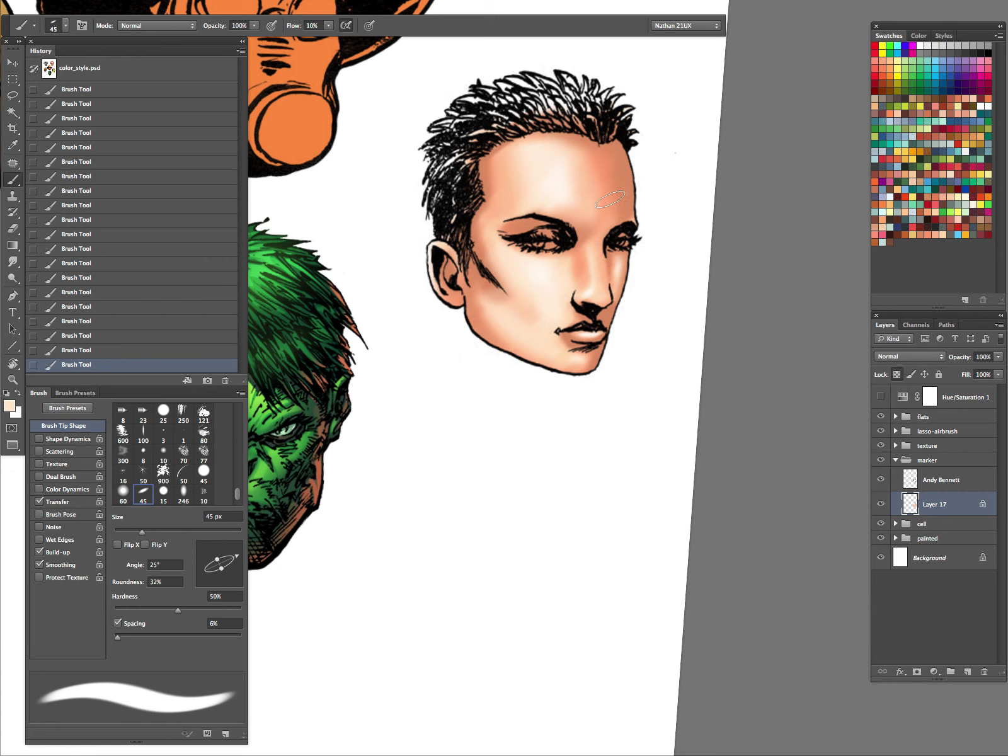
alt+click(514, 188)
alt+click(539, 297)
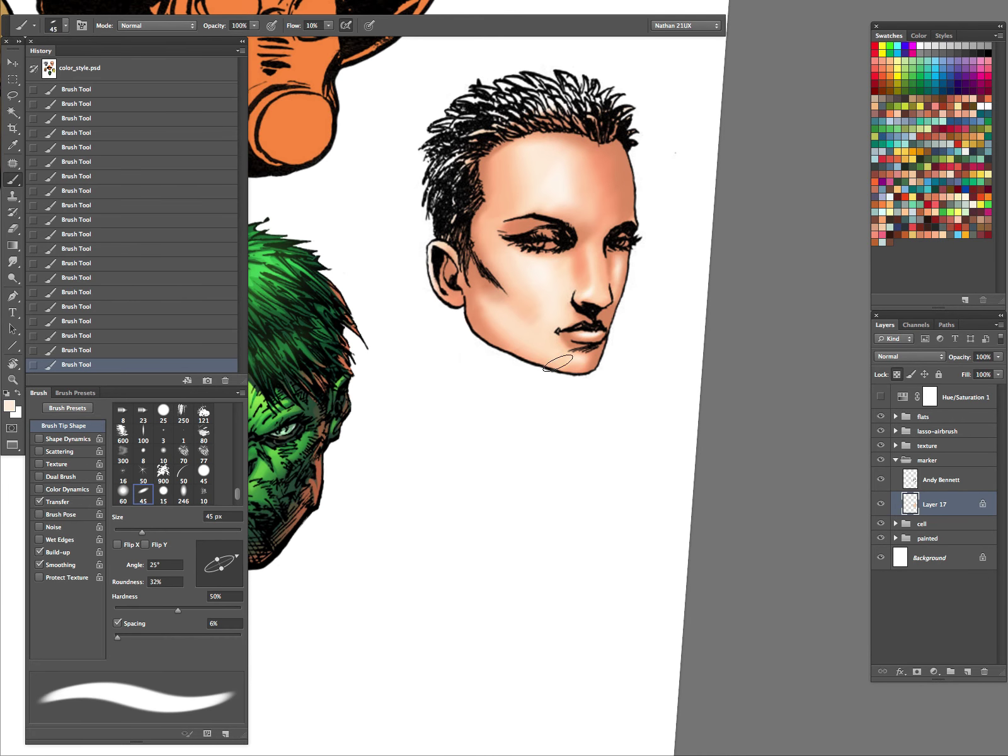
Sample orange from beside the ear and deepen the shadow under the cheekbone with the marker brush at 20 px and 30 px.
key(z)
drag(640, 308, 610, 353)
alt+click(611, 355)
click(635, 334)
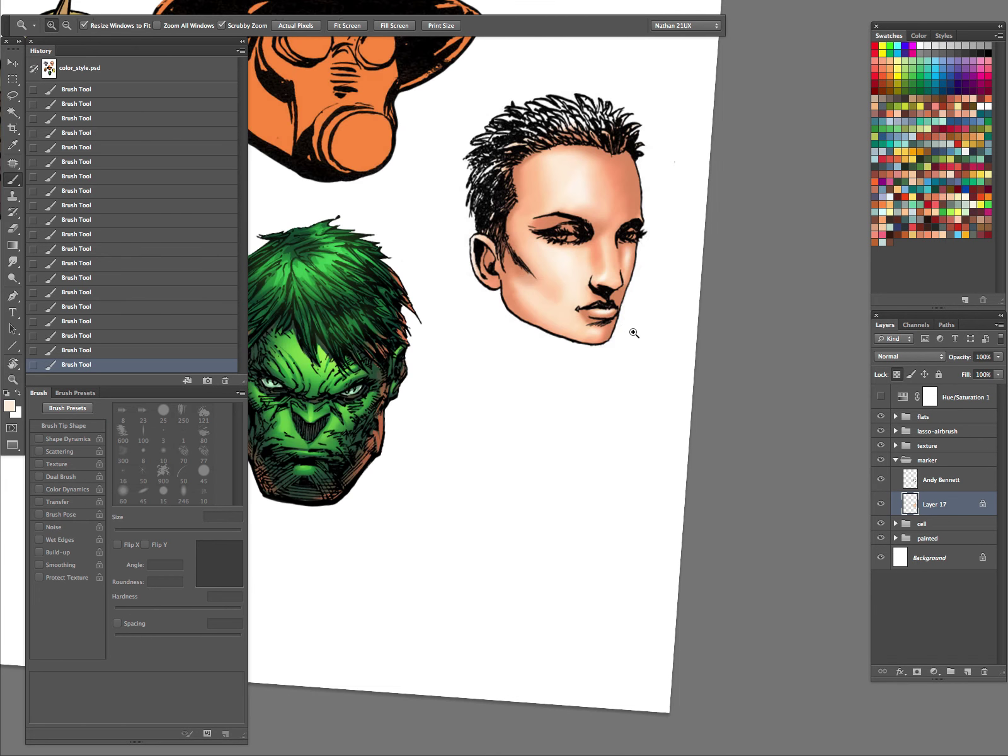
key(b)
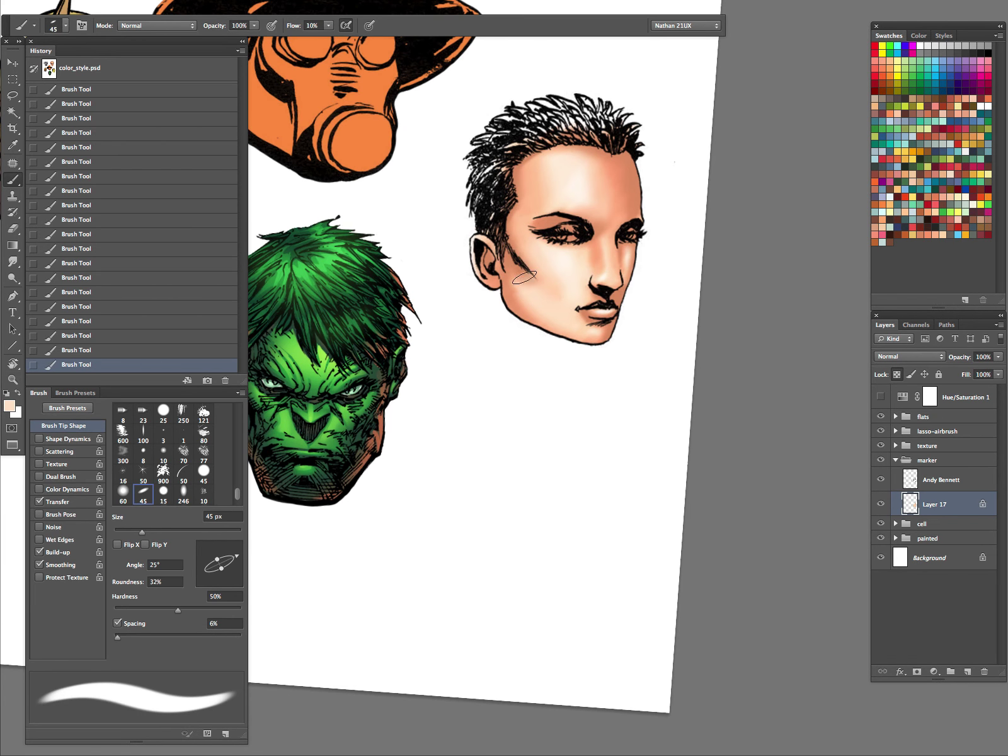
alt+click(507, 267)
key(bracketleft)
key(bracketleft)
key(bracketleft)
key(bracketleft)
key(bracketleft)
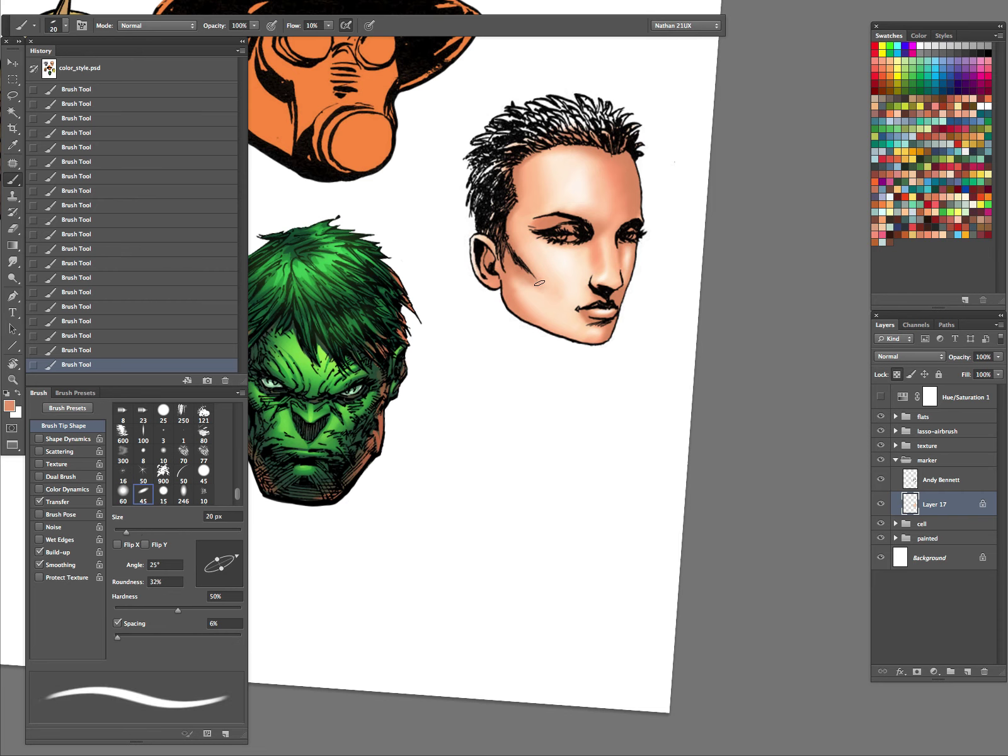
key(bracketright)
key(bracketright)
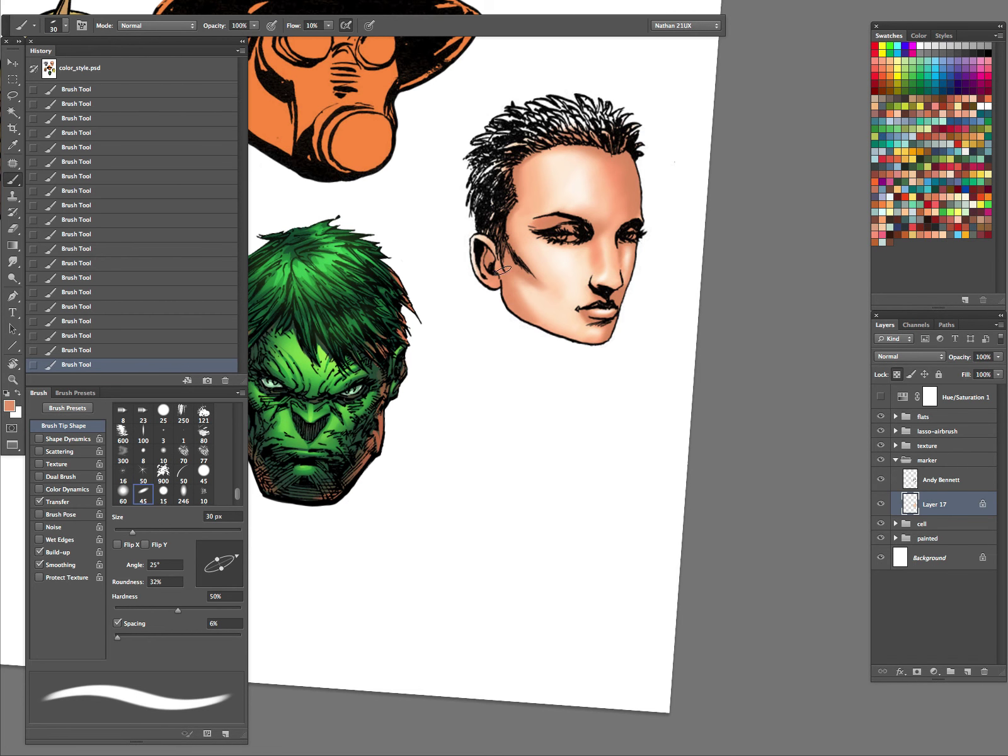
Choose a muted teal swatch, try a 70 px tint along the far side of the face, and undo the strokes.
drag(672, 283, 638, 418)
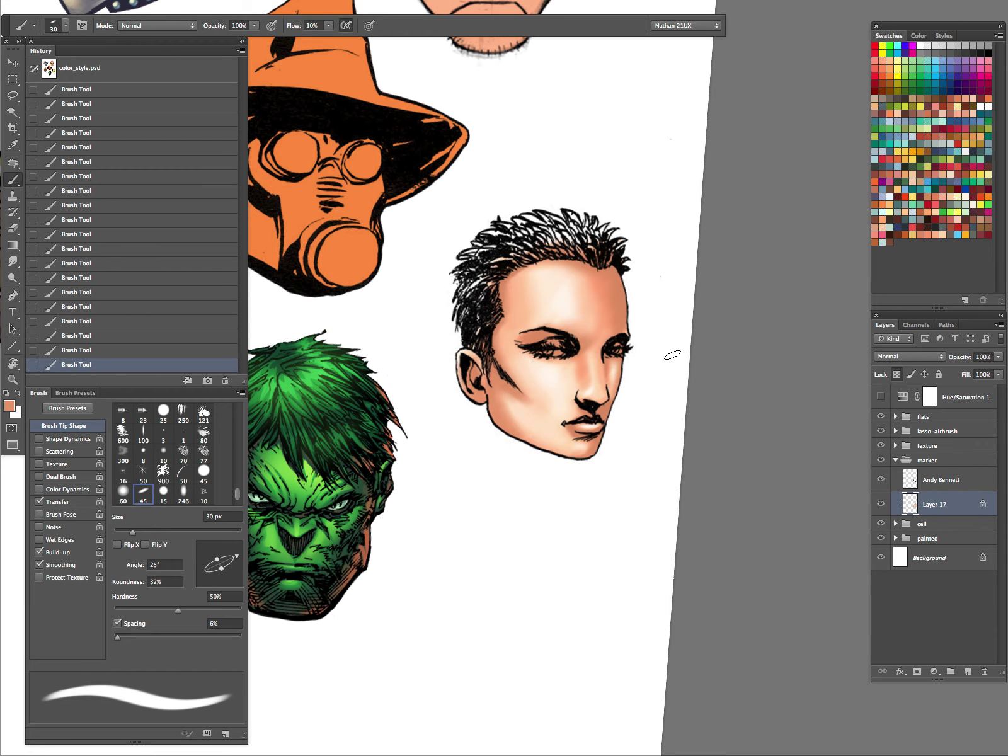
click(987, 151)
key(bracketright)
key(bracketright)
key(bracketright)
key(bracketright)
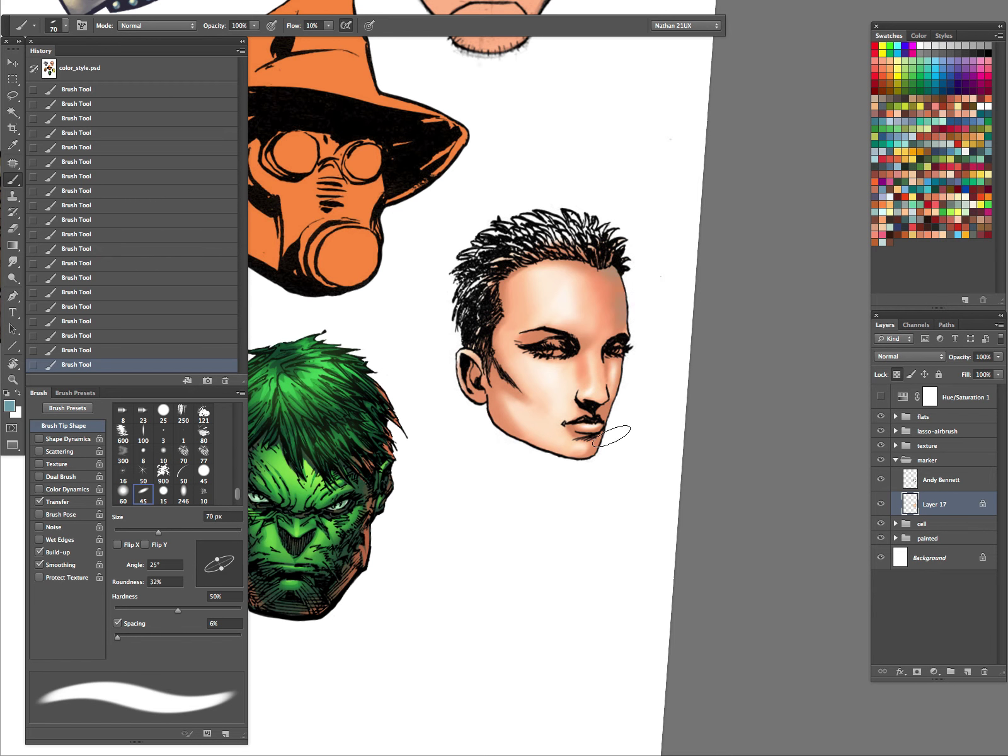
key(ctrl+alt+z)
key(ctrl+alt+z)
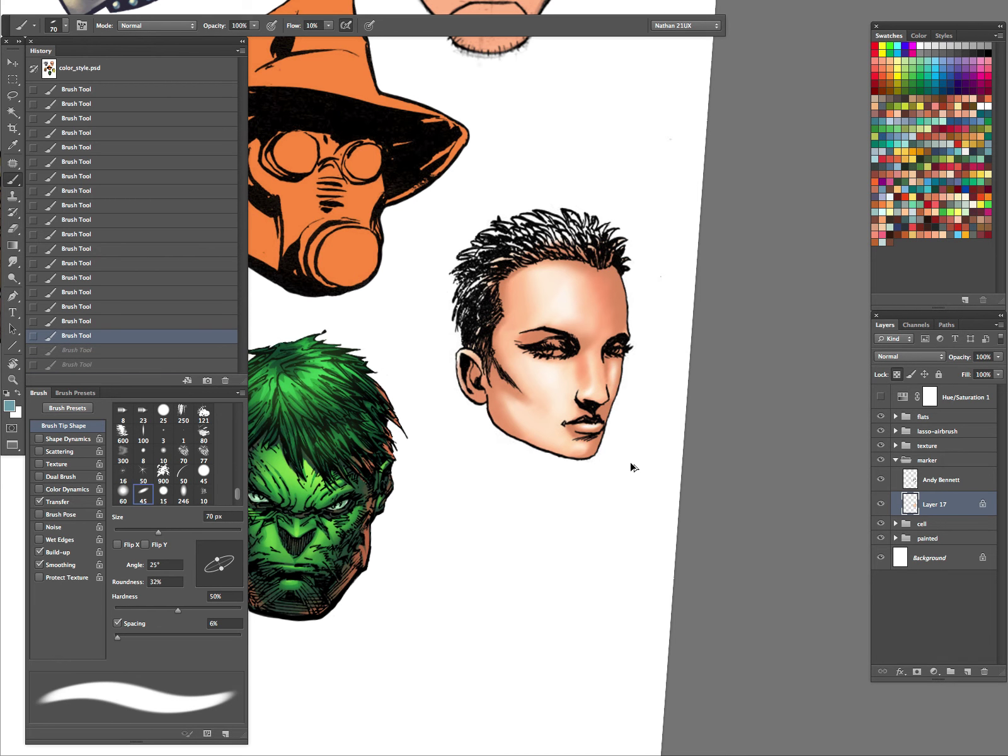
Try the teal tint down the far edge of the forehead at 5% flow and 50 px, and undo it.
key(0)
key(5)
key([)
key([)
drag(607, 255, 630, 322)
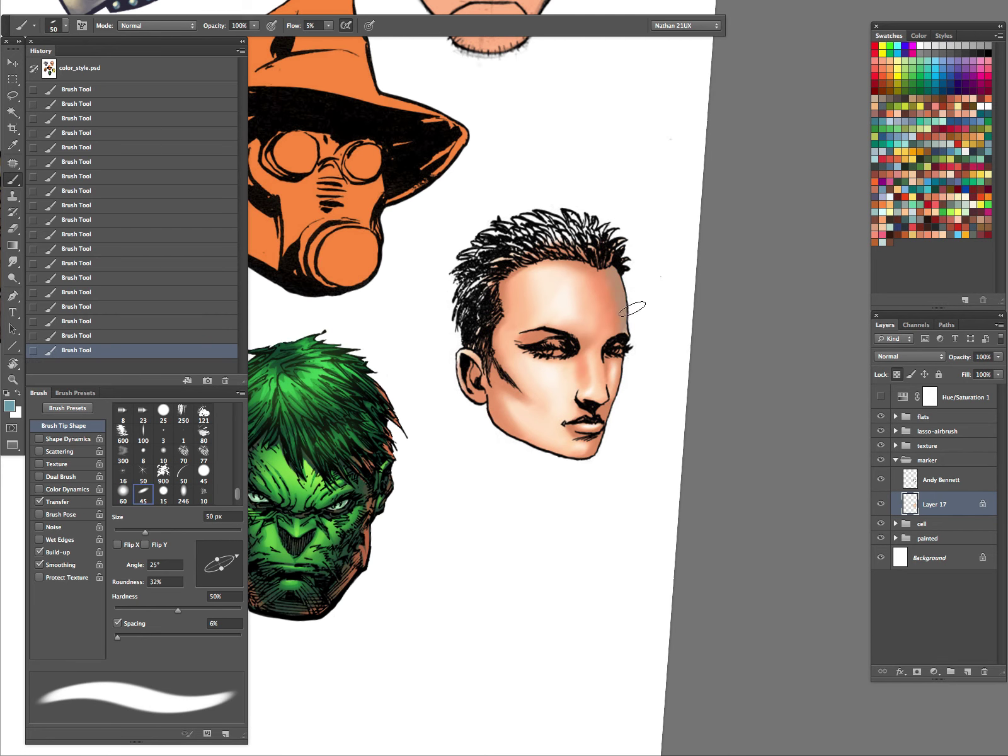
key(ctrl+alt+z)
key(ctrl+alt+z)
Tint the far edge of the forehead and the mouth-to-chin contour teal at 2% flow with a 45 px brush.
key(0)
key(2)
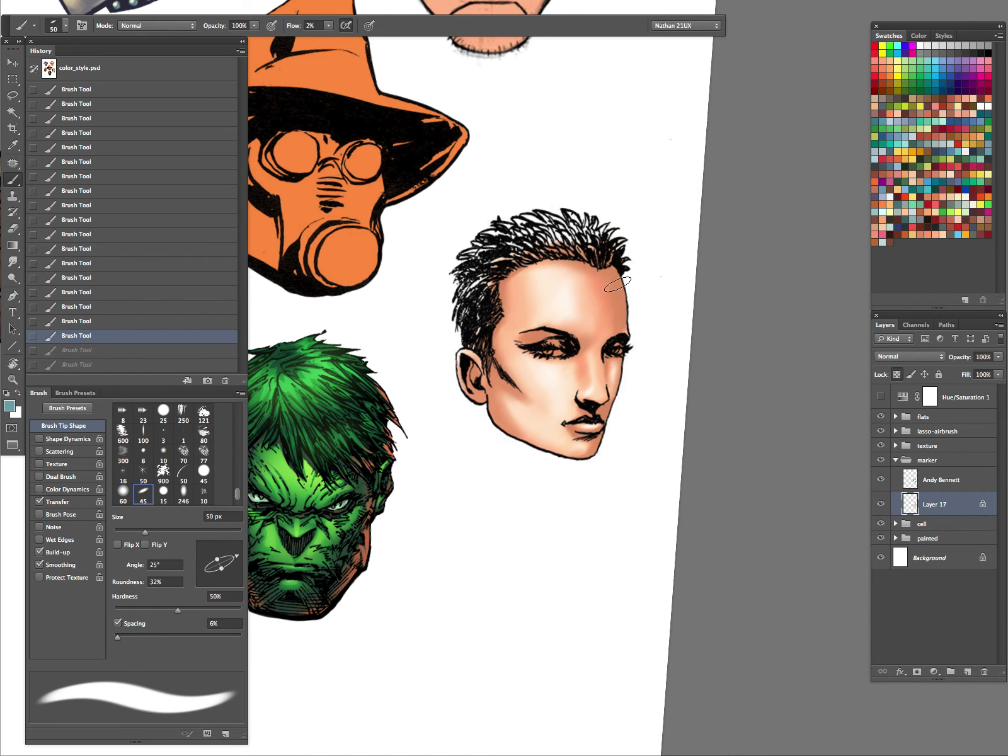
key([)
mouse_move(618, 275)
mouse_down()
mouse_move(629, 290)
mouse_move(623, 340)
mouse_up()
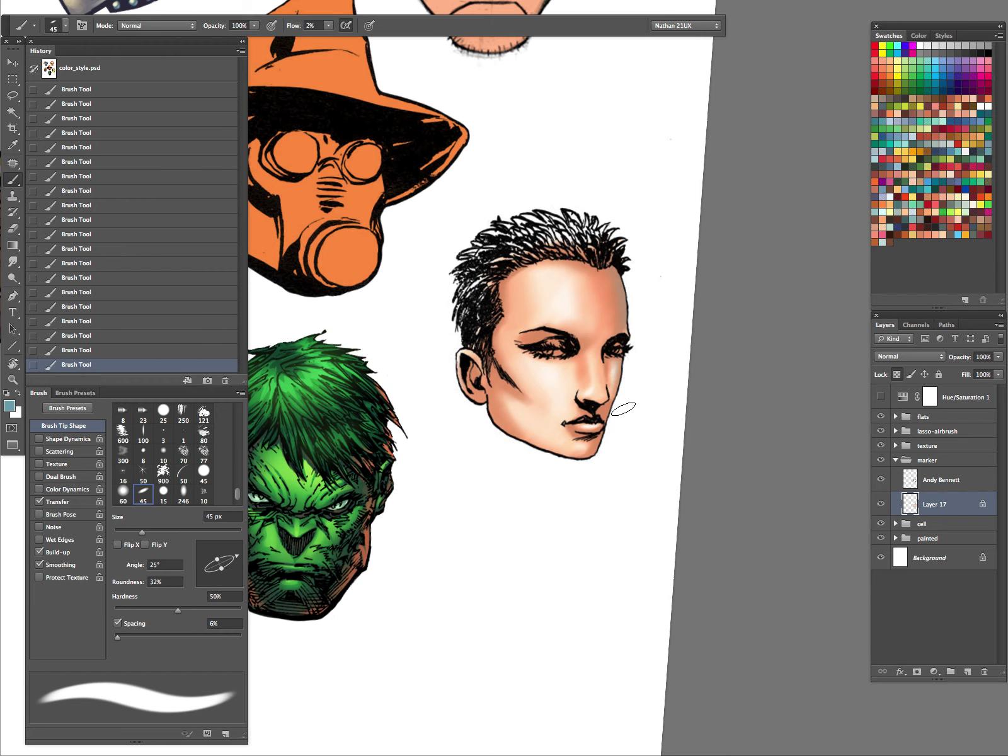
mouse_move(610, 407)
mouse_down()
mouse_move(599, 418)
mouse_move(600, 452)
mouse_up()
Add faint teal tints beside the nose at 15 px, on the ear at 40 px, under the chin at 20 px and over the near eyelid at 25 px.
key(bracketleft)
key(bracketleft)
key(bracketleft)
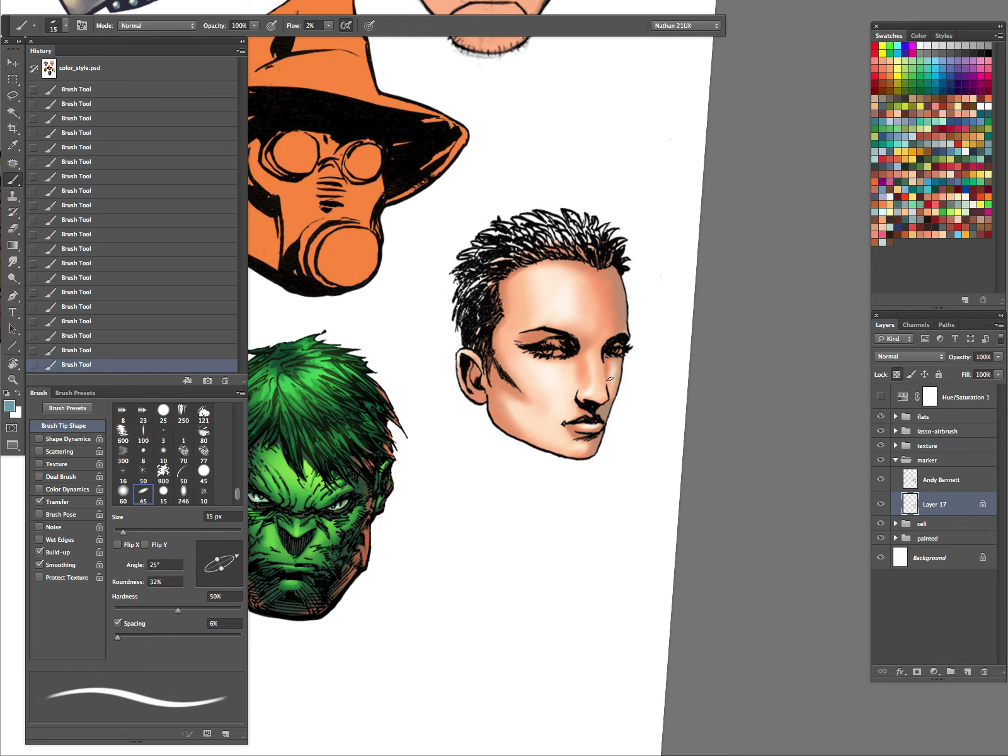
key(bracketright)
key(bracketright)
key(bracketright)
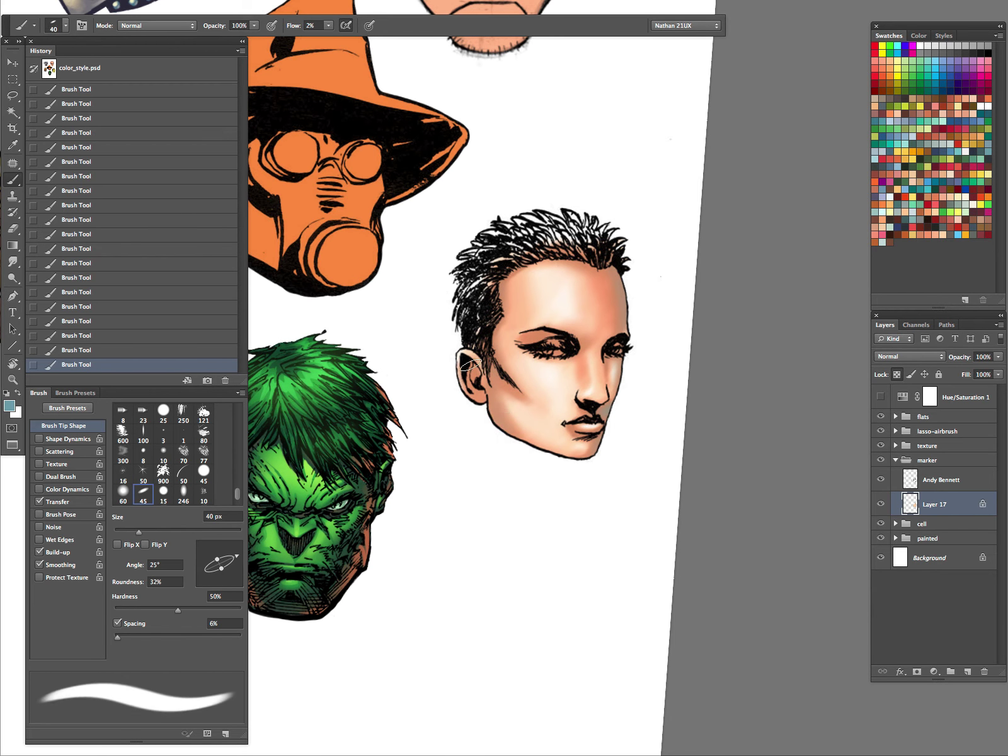
key(bracketleft)
key(bracketleft)
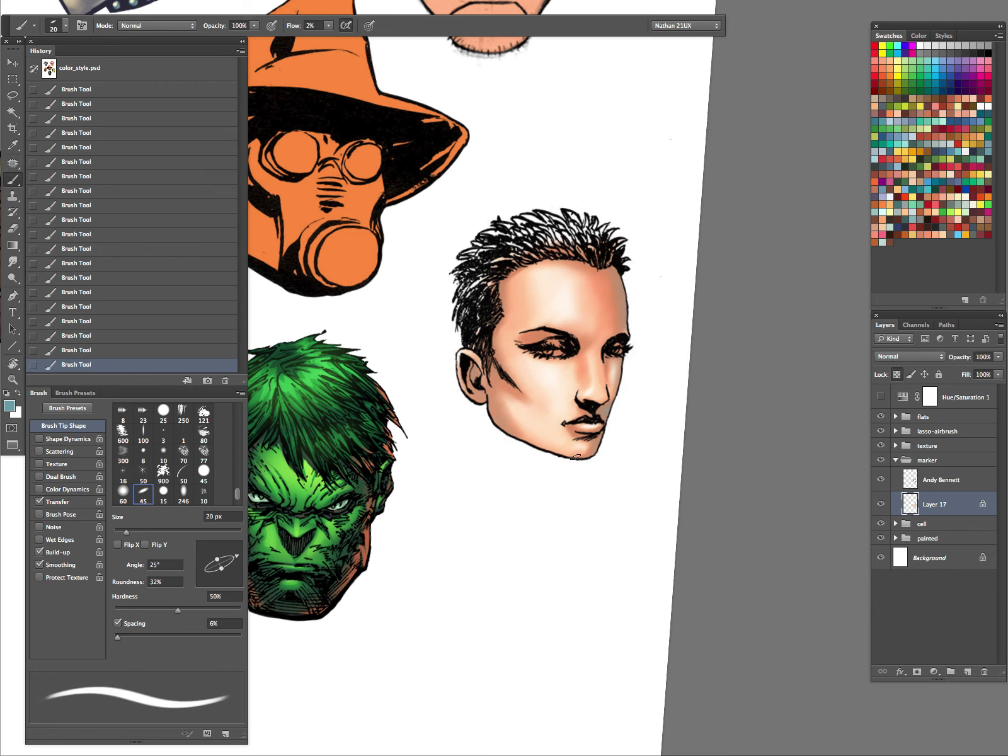
key(bracketright)
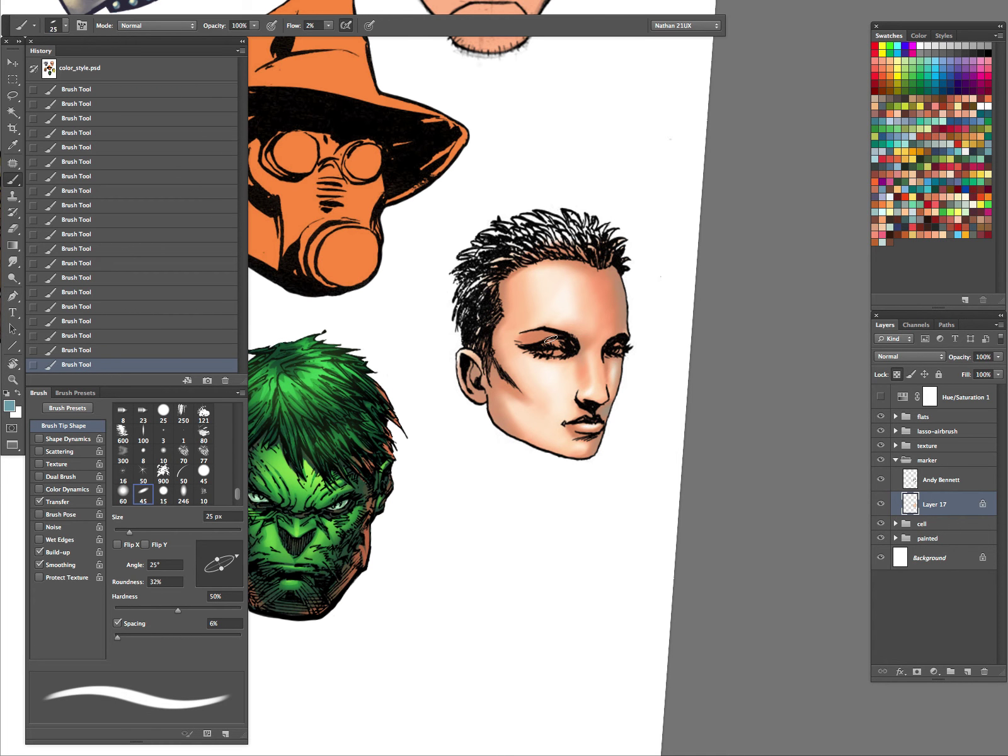
Sample orange skin tones from the forehead and jaw and blend the lower jaw with the brush at 35 px.
alt+click(614, 302)
alt+click(518, 409)
alt+click(503, 402)
key(bracketright)
key(bracketright)
key(bracketright)
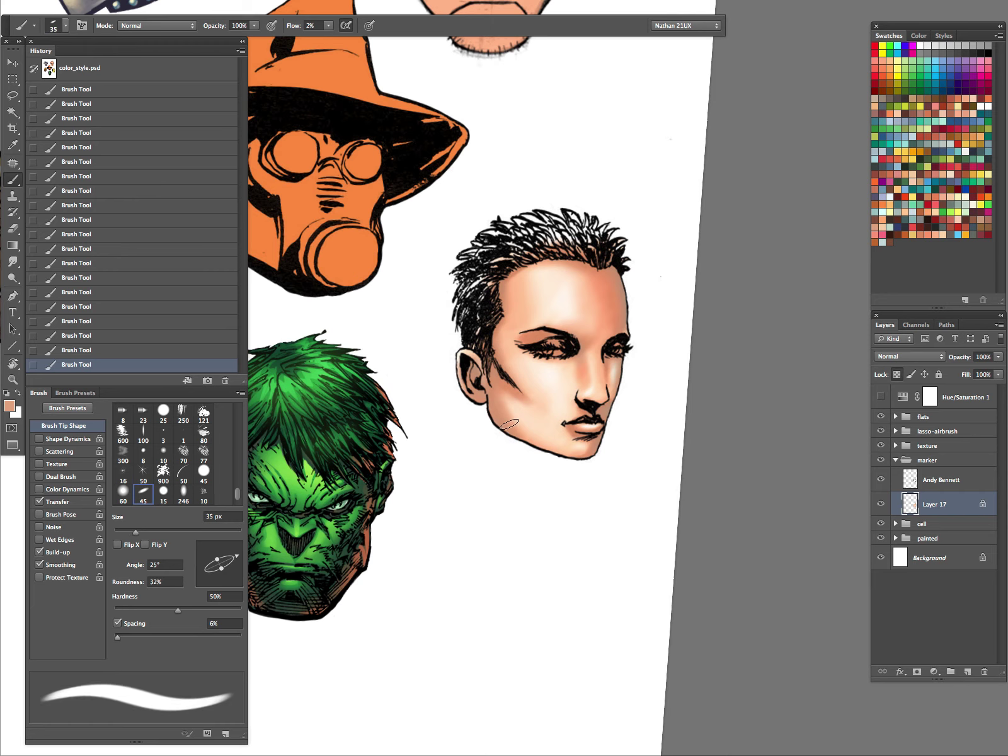
Sample the light peach from the jaw and add a new layer in Multiply mode above Layer 17.
alt+click(533, 423)
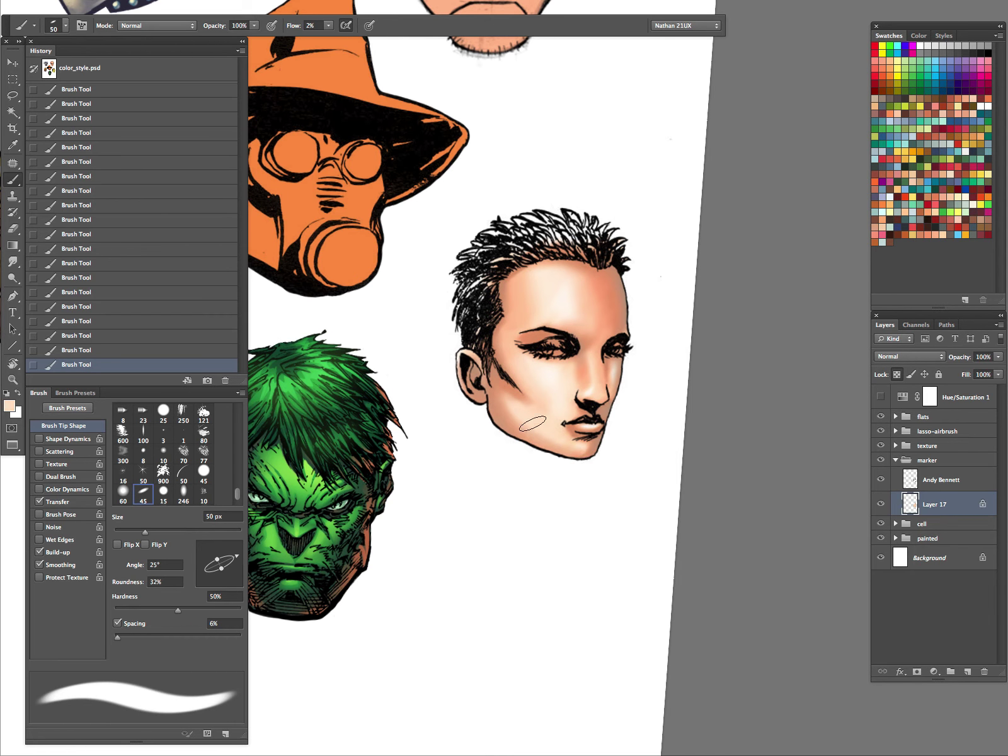
key(z)
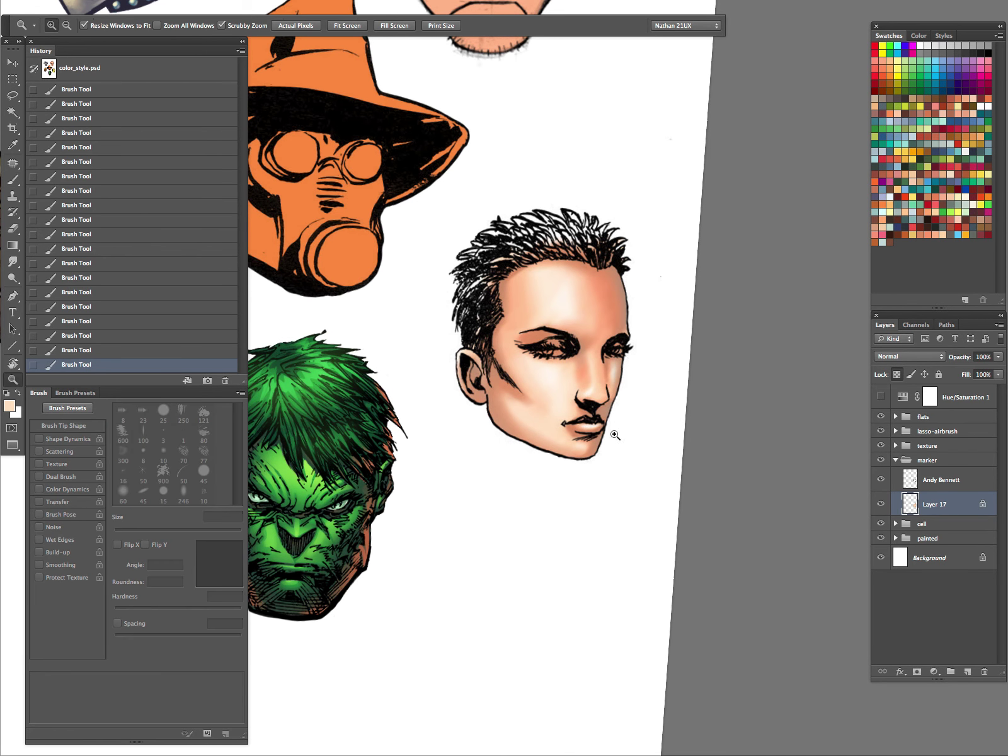
drag(614, 434, 562, 521)
drag(650, 424, 618, 507)
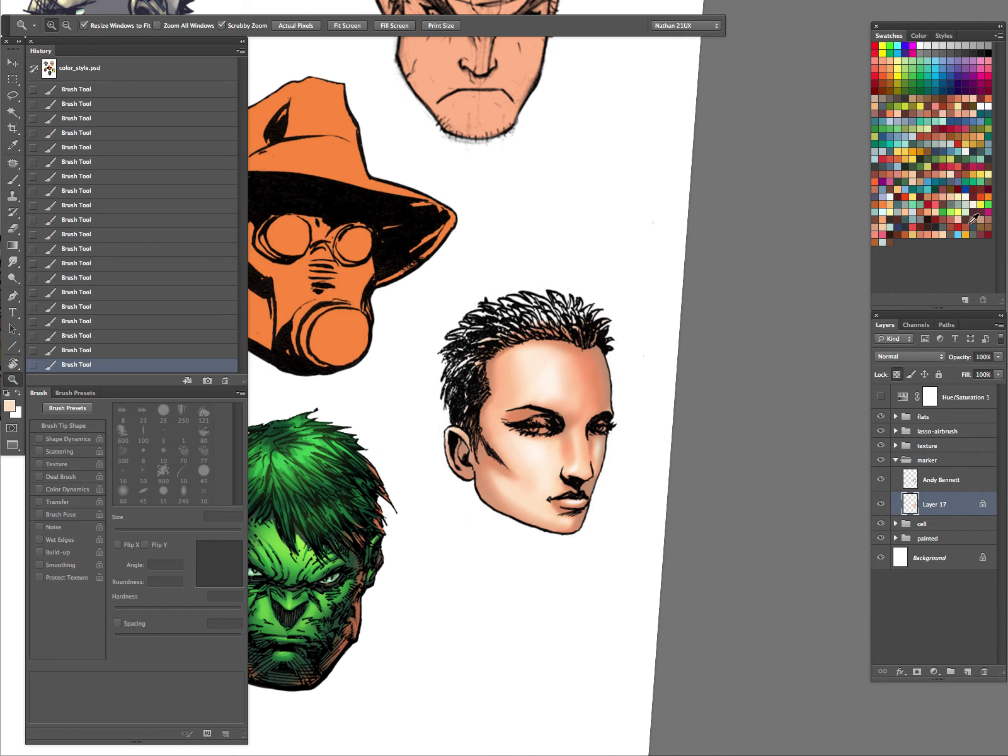
key(super+shift+n)
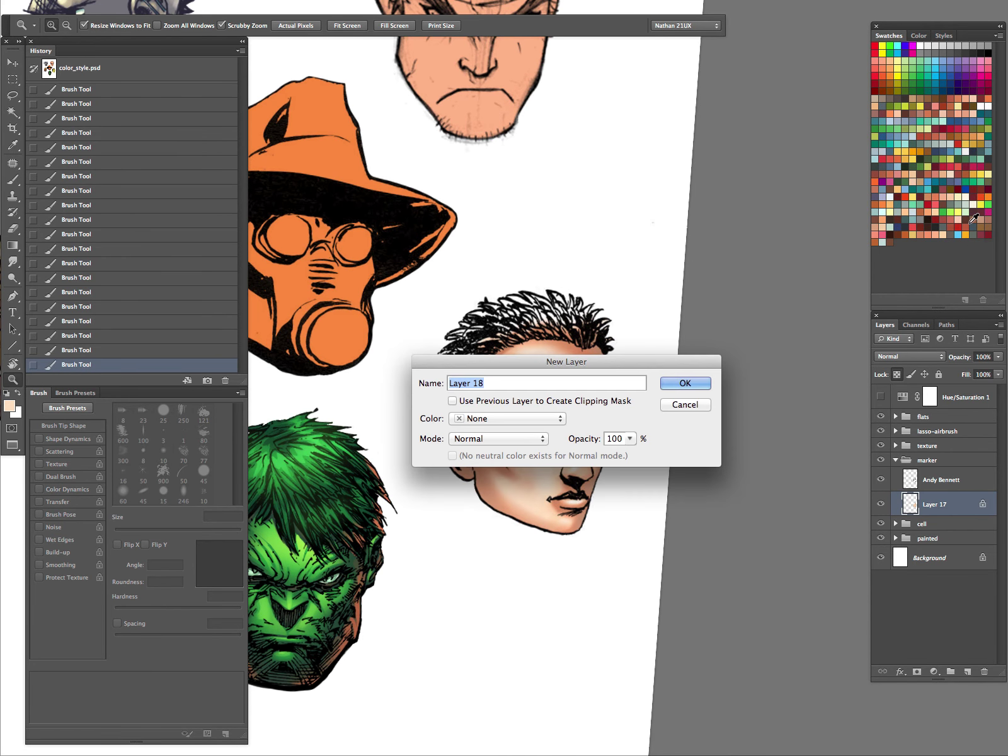
click(539, 439)
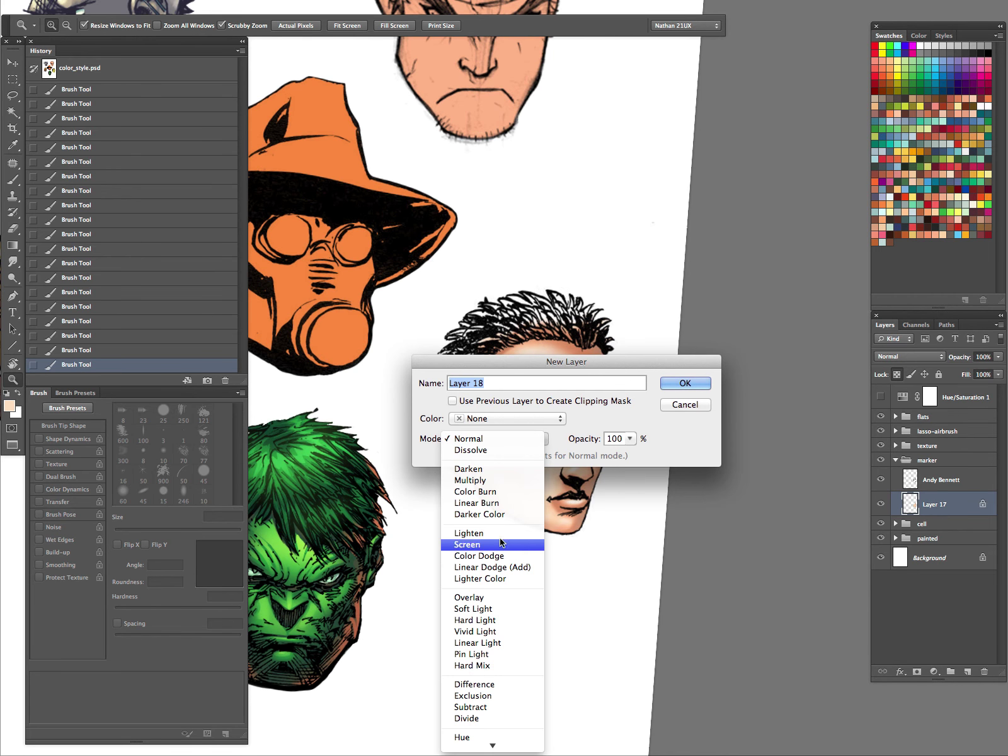
click(484, 478)
click(693, 383)
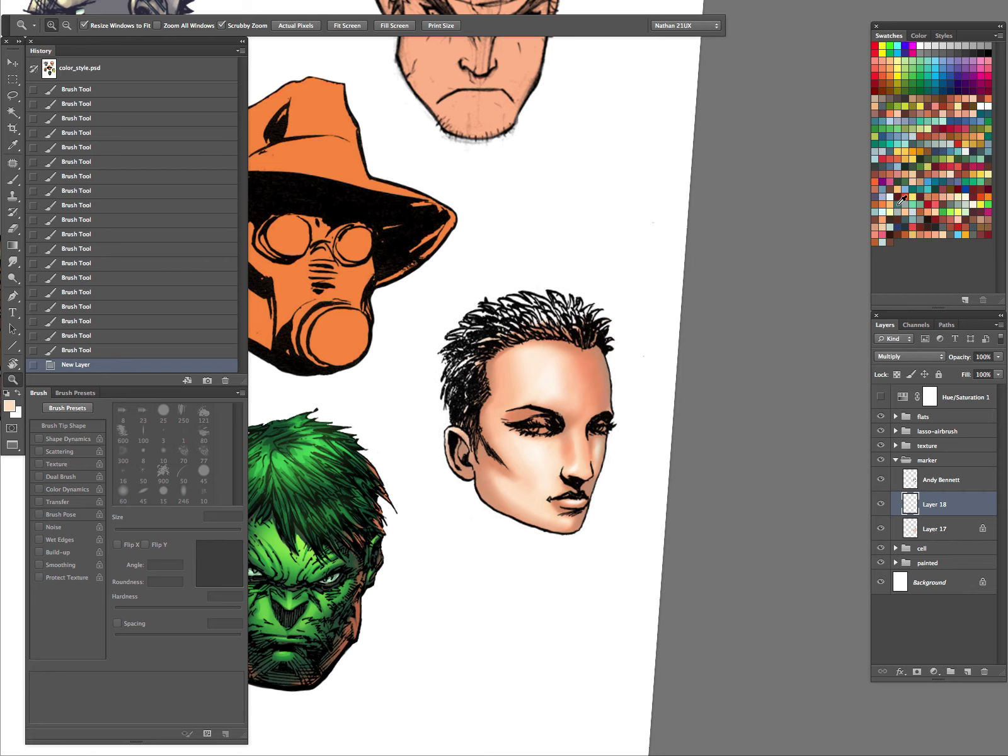
Pick crimson (#c62b4f) as the painting colour and tint the far eye with a 30 px brush at 2% flow.
click(887, 174)
click(973, 165)
click(10, 407)
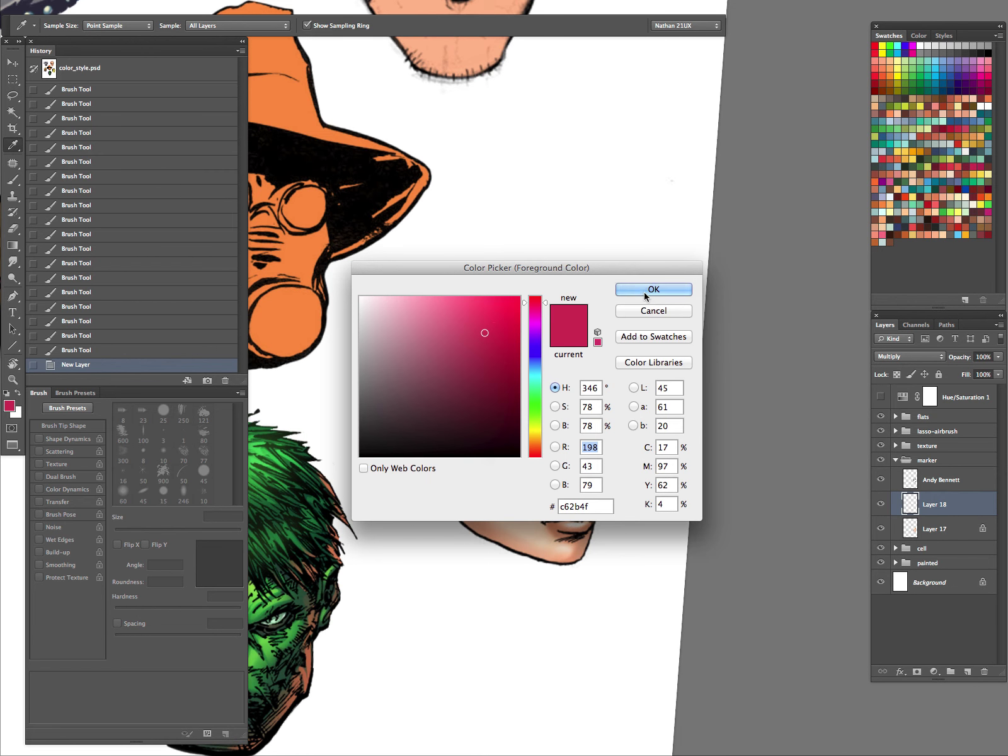
click(664, 290)
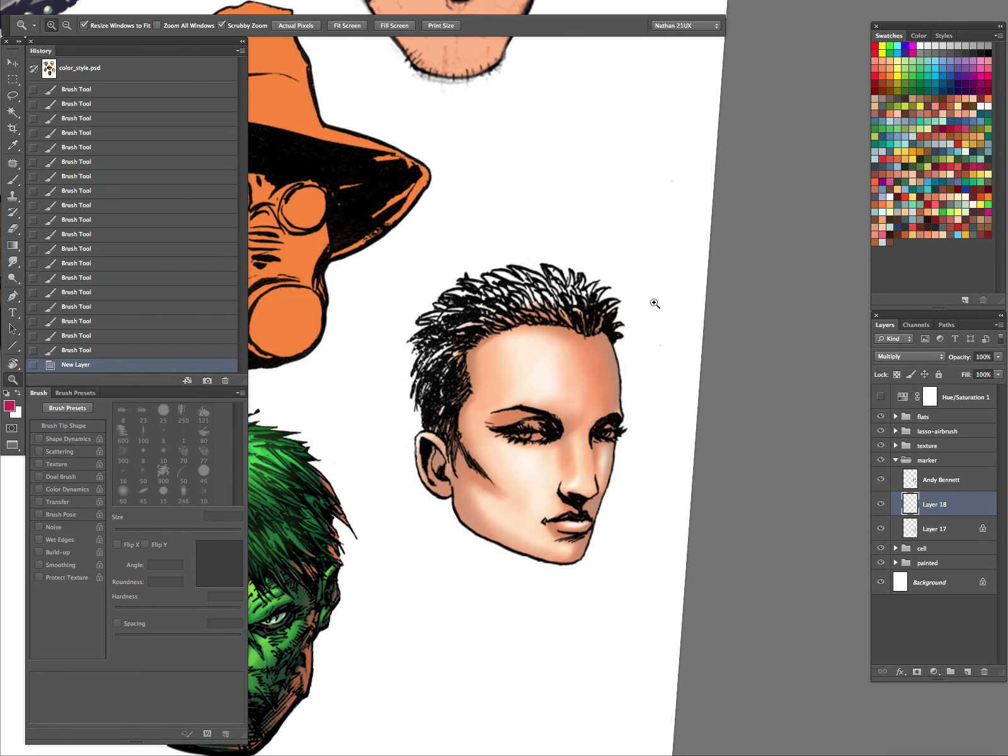
key(b)
key(bracketleft)
key(bracketleft)
key(bracketleft)
mouse_move(609, 429)
mouse_down()
mouse_move(635, 436)
mouse_move(614, 429)
mouse_up()
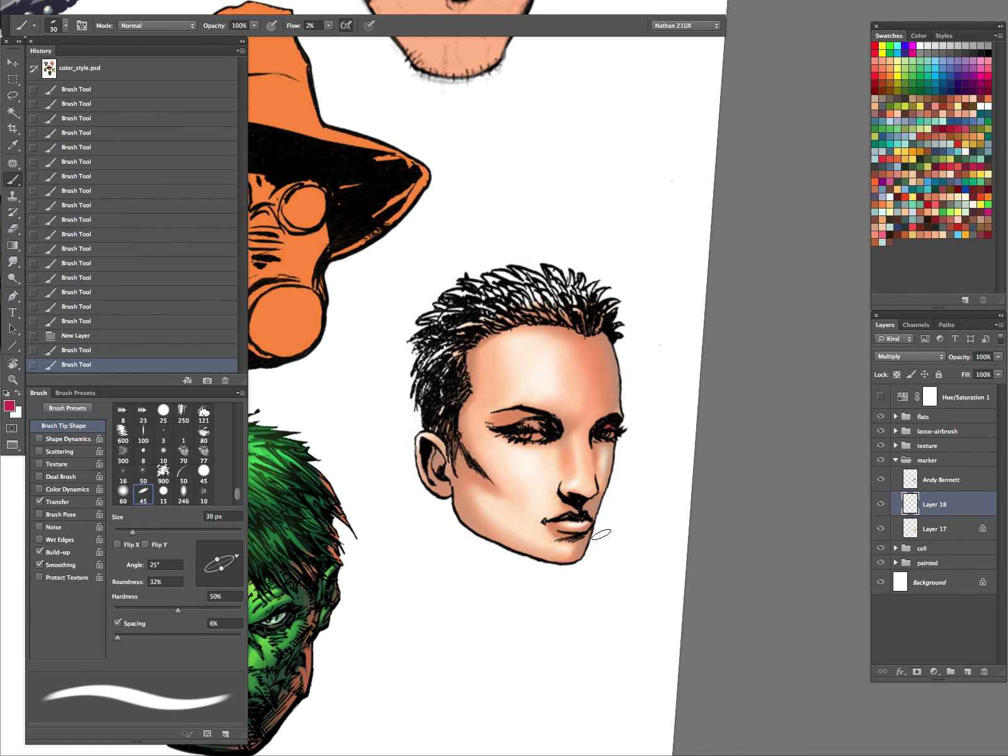
Build up crimson eye shadow over the near eyelid with short overlapping strokes at 30 px.
key(r)
mouse_move(601, 536)
mouse_down()
mouse_move(630, 441)
mouse_move(602, 337)
mouse_move(555, 353)
mouse_move(570, 351)
mouse_move(564, 391)
mouse_move(570, 353)
mouse_up()
mouse_move(548, 384)
mouse_down()
mouse_move(558, 371)
mouse_move(555, 394)
mouse_move(568, 350)
mouse_up()
mouse_move(569, 350)
mouse_down()
mouse_move(560, 403)
mouse_move(559, 375)
mouse_move(566, 382)
mouse_up()
mouse_move(558, 375)
mouse_down()
mouse_move(547, 457)
mouse_move(559, 353)
mouse_move(564, 394)
mouse_up()
mouse_move(561, 379)
mouse_down()
mouse_move(570, 353)
mouse_move(554, 378)
mouse_up()
drag(564, 372, 548, 385)
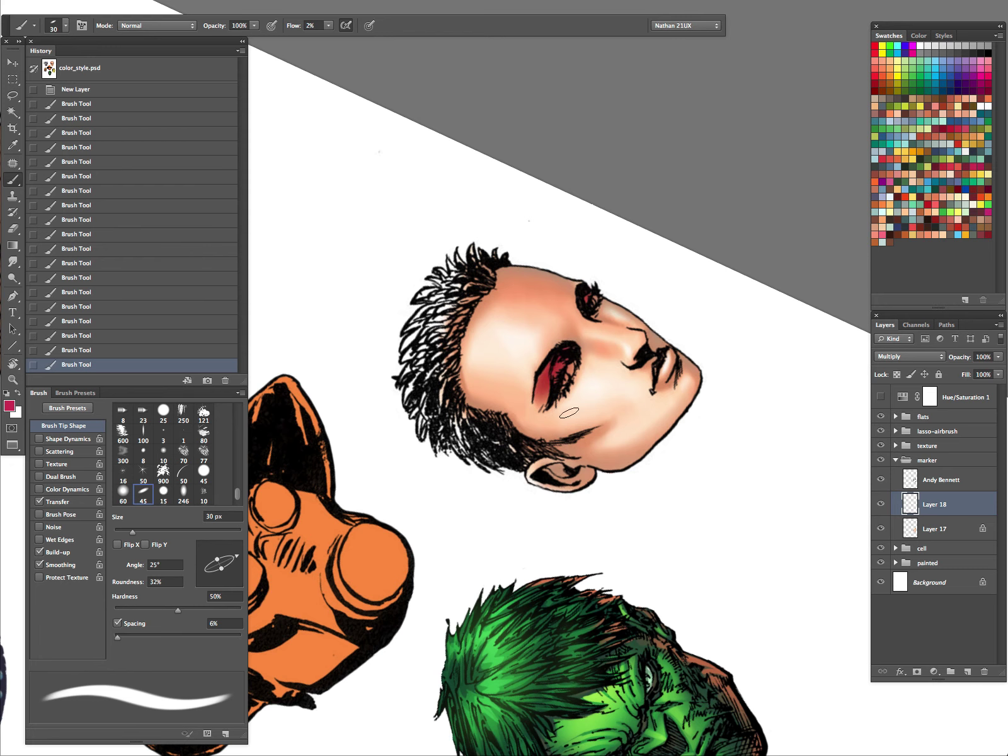
Mute the eye shadow layer with Hue/Saturation, lowering Saturation to about -60 and setting Lightness to +25.
key(r)
mouse_move(734, 344)
mouse_down()
mouse_move(736, 410)
mouse_move(590, 571)
mouse_move(617, 534)
mouse_up()
key(z)
drag(648, 455, 597, 542)
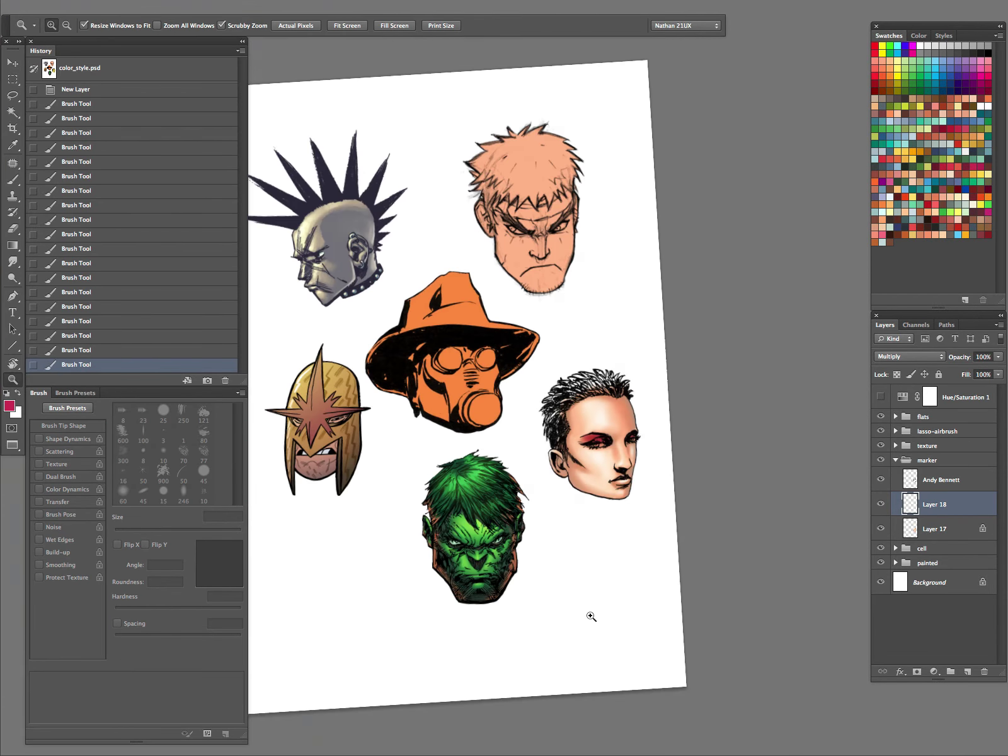
mouse_move(668, 470)
mouse_down()
mouse_move(603, 612)
mouse_move(646, 509)
mouse_move(677, 480)
mouse_up()
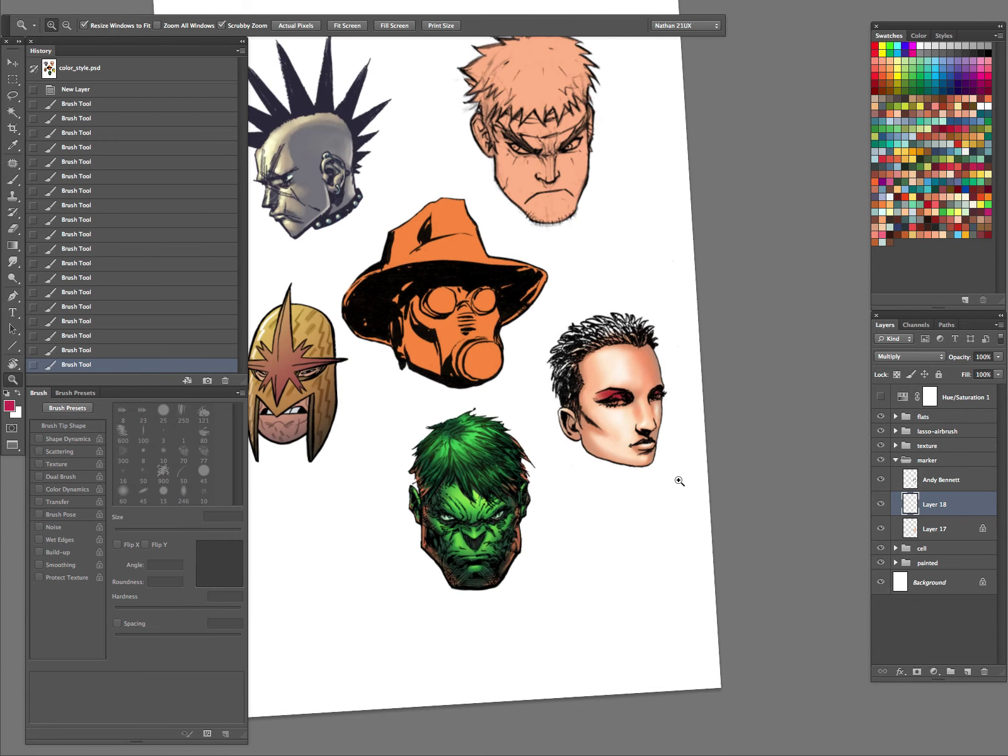
key(ctrl+u)
drag(783, 252, 745, 219)
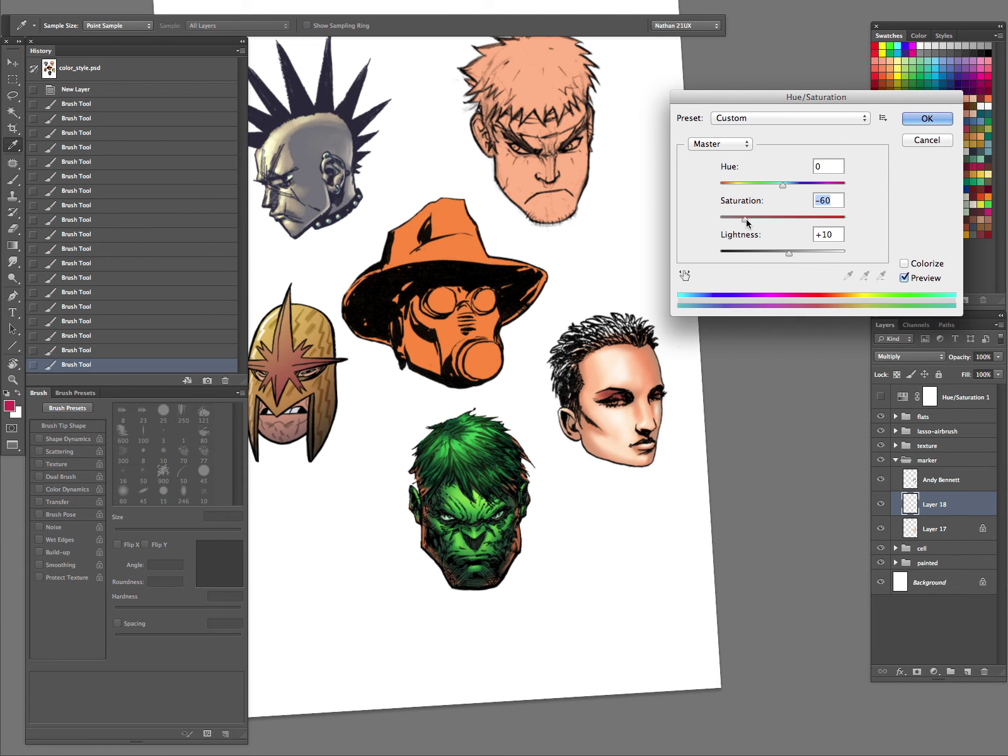
mouse_move(793, 254)
mouse_down()
mouse_move(815, 253)
mouse_move(798, 254)
mouse_up()
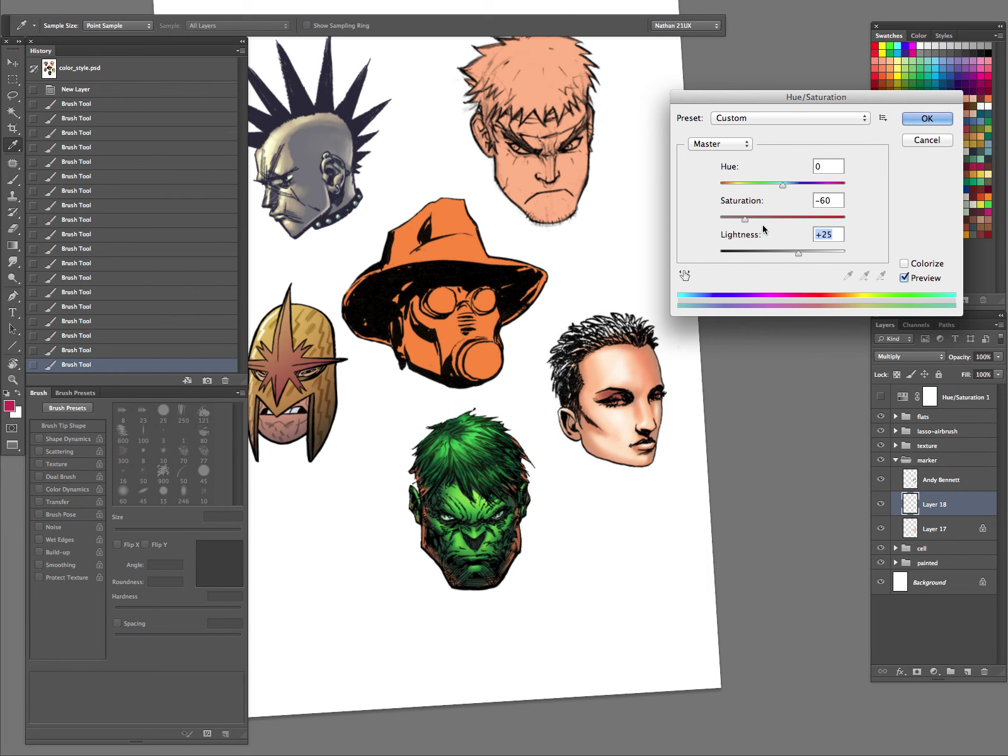
drag(745, 219, 748, 223)
click(926, 119)
Try a crimson stroke across the near eyelid and undo it.
key(super+space)
drag(641, 375, 690, 375)
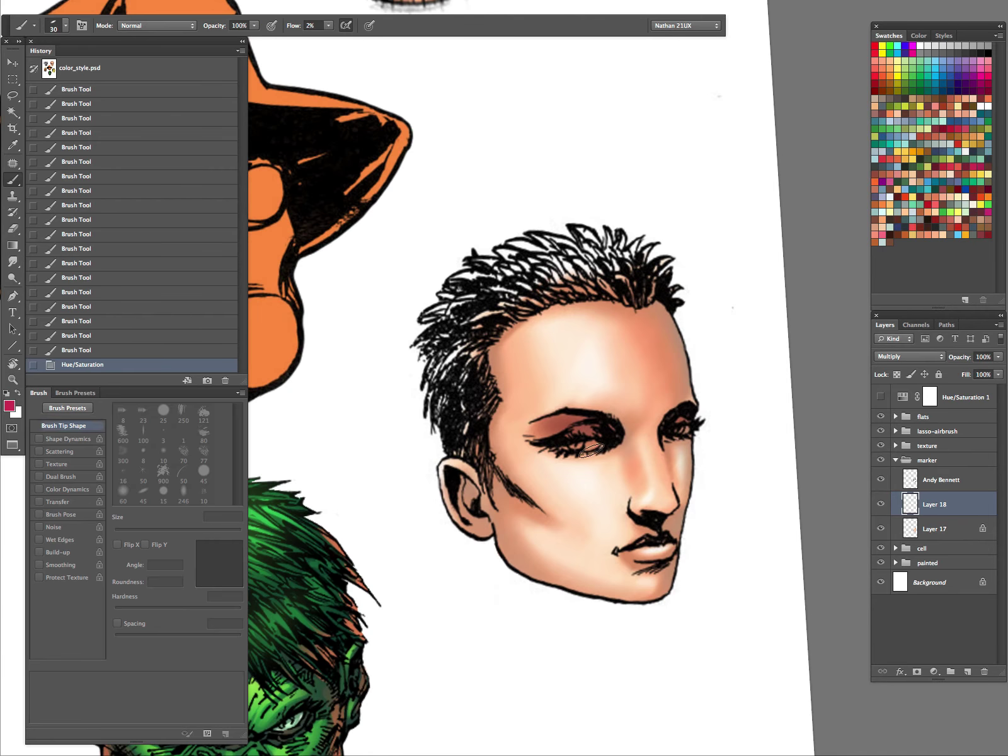
mouse_move(604, 427)
mouse_down()
mouse_move(558, 444)
mouse_move(593, 423)
mouse_up()
key(super+alt+z)
key(super+z)
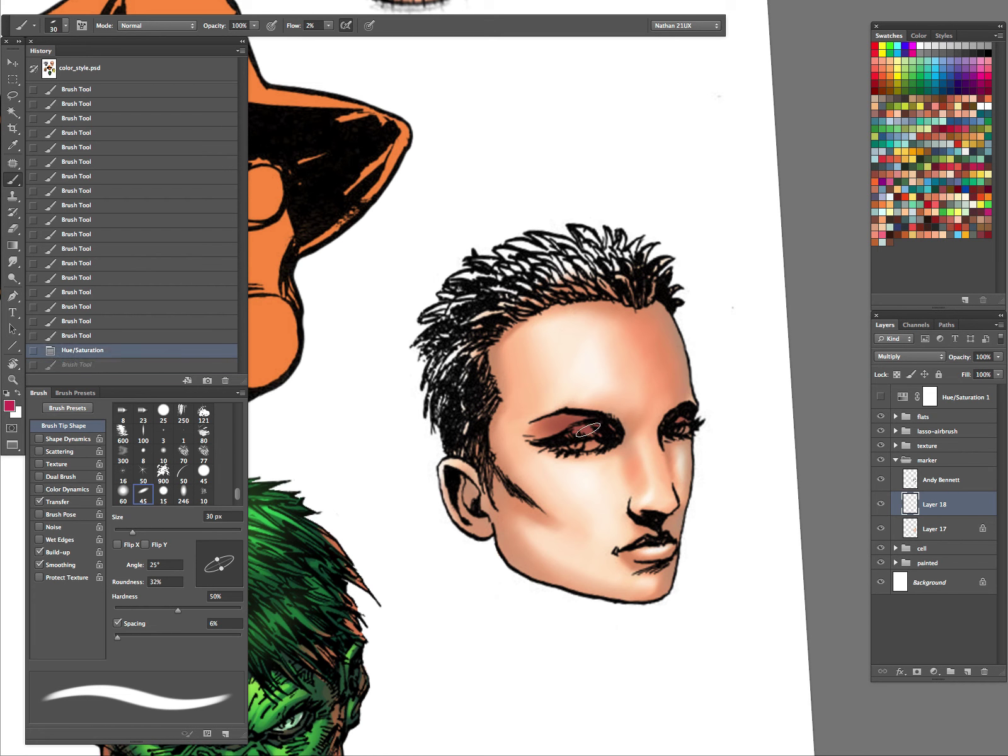
Sample the reddish brown from the near eyelid, darken it in the Color Picker and shade both eyelids at 30 px.
alt+click(589, 422)
click(10, 405)
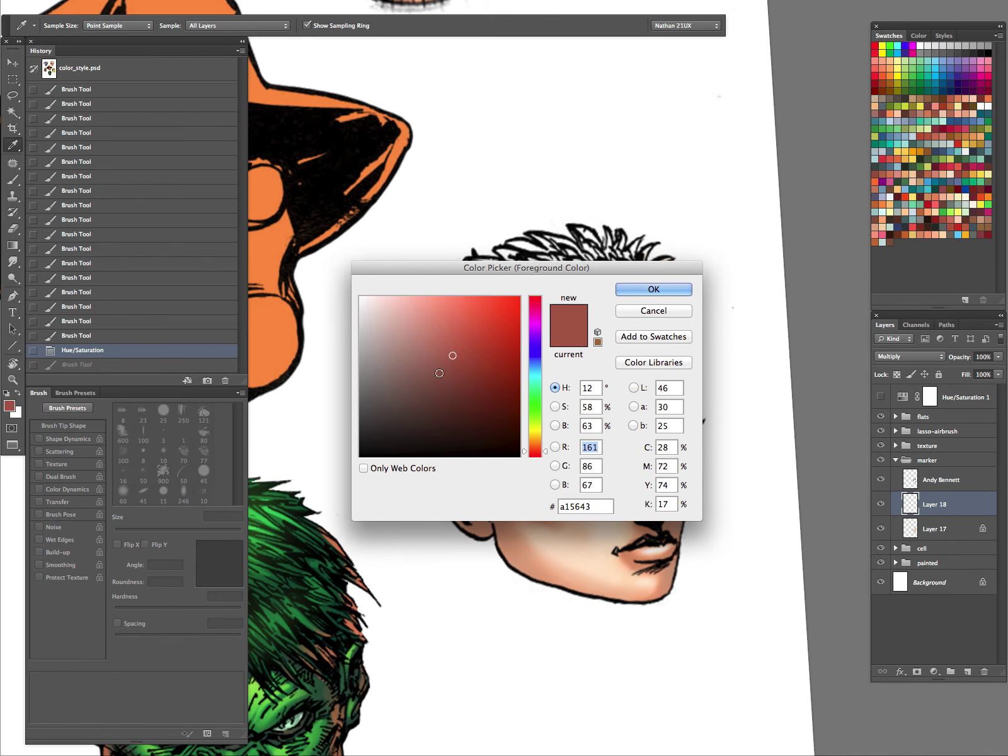
drag(453, 356, 459, 378)
click(638, 289)
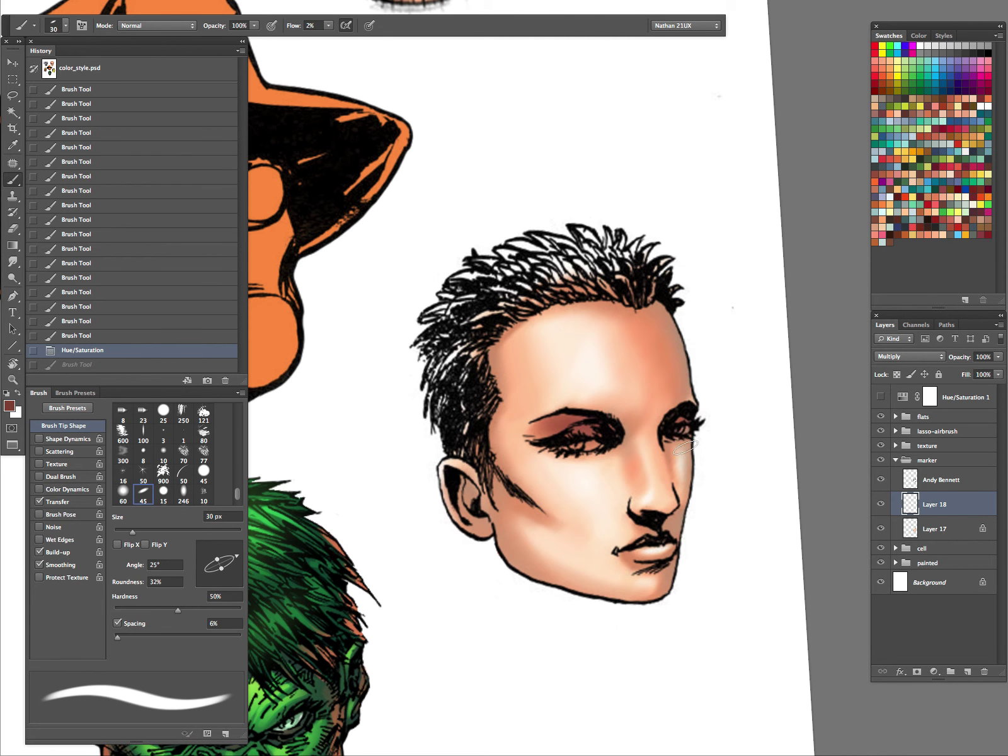
drag(682, 425, 688, 421)
drag(601, 433, 567, 438)
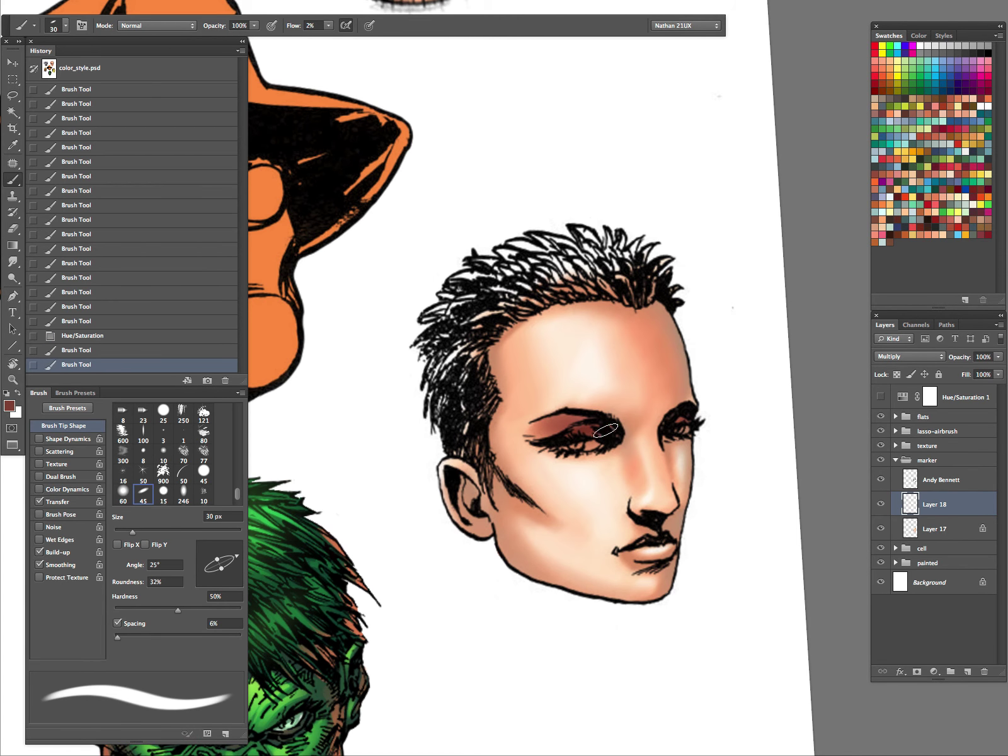
Reduce the brush to a fine tip of about 10 px and run red-brown strokes along the near eye's lower lid.
mouse_move(706, 375)
mouse_down()
mouse_move(657, 263)
mouse_move(674, 372)
mouse_move(614, 466)
mouse_up()
key(r)
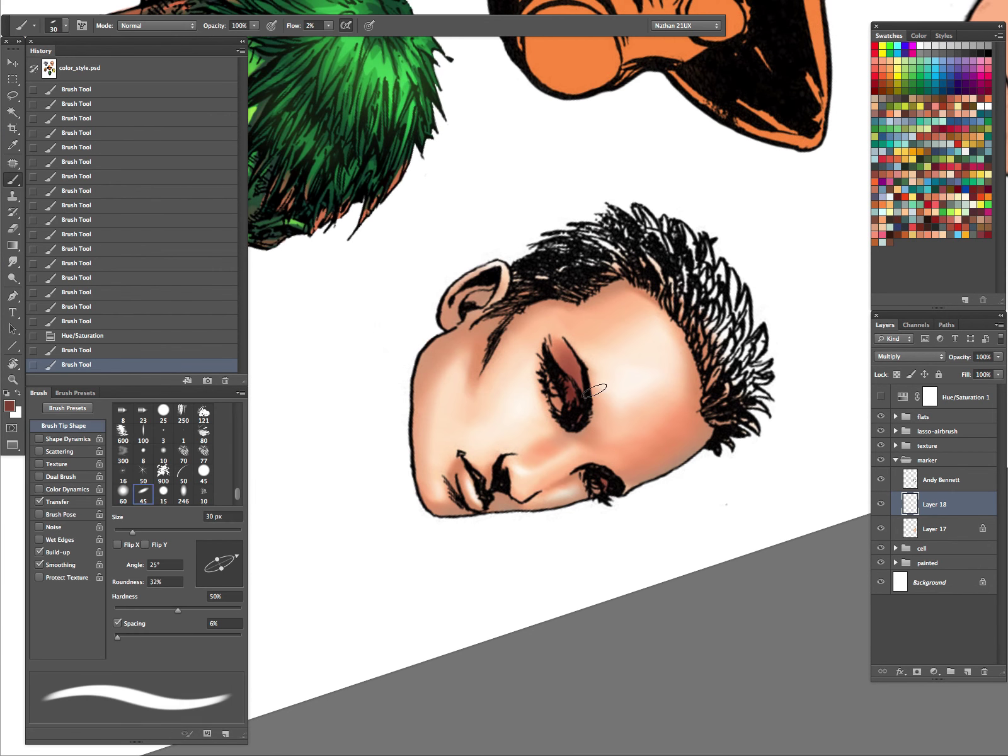
key(bracketright)
key(bracketright)
key(bracketright)
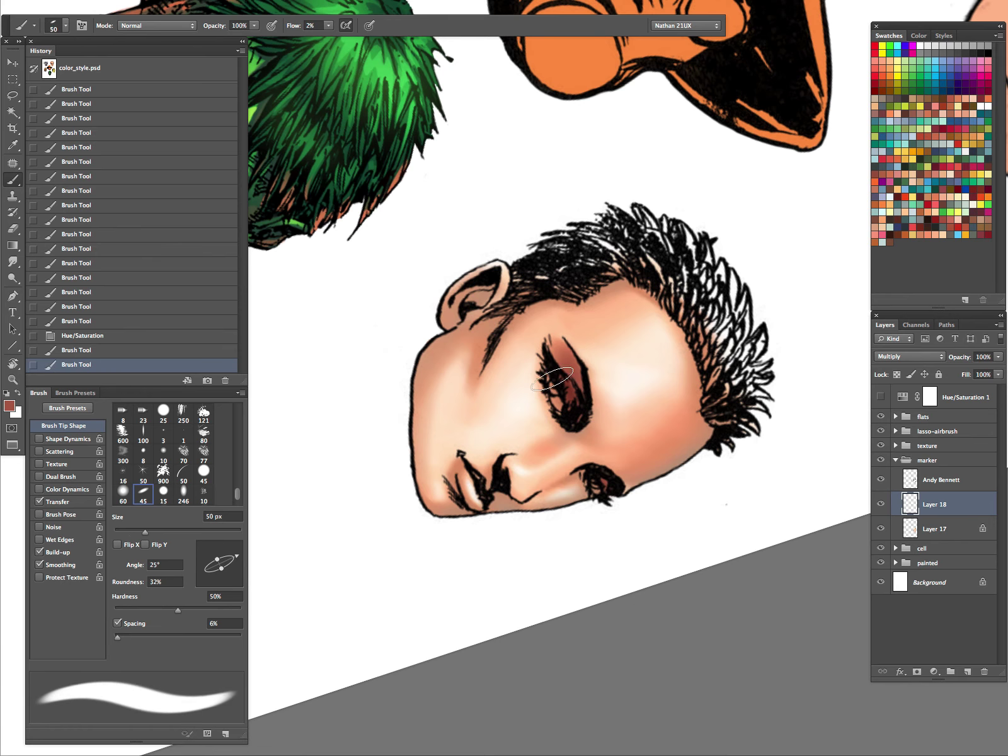
key(bracketleft)
key(bracketleft)
key(bracketleft)
key(bracketleft)
key(bracketleft)
key(bracketleft)
key(bracketleft)
key(bracketleft)
key(bracketleft)
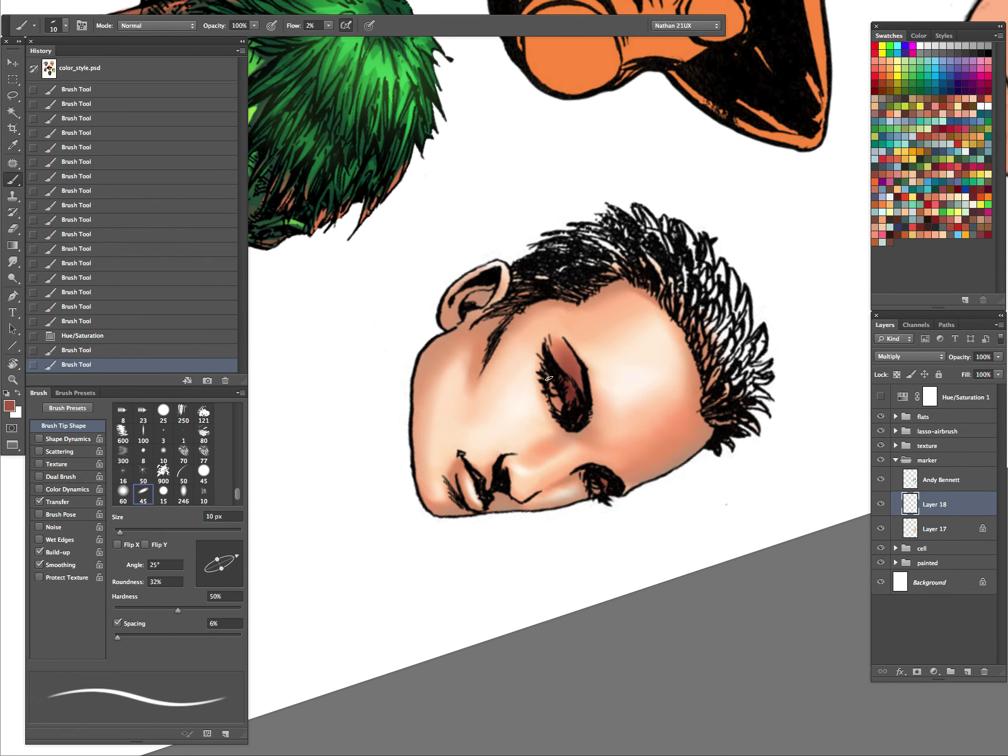
click(564, 427)
key(bracketright)
key(bracketright)
drag(564, 426, 550, 396)
drag(562, 424, 548, 394)
drag(563, 424, 539, 375)
Shade the far eye's lower lid with the brush at 15 px and add more red-brown over the near eye.
key(bracketright)
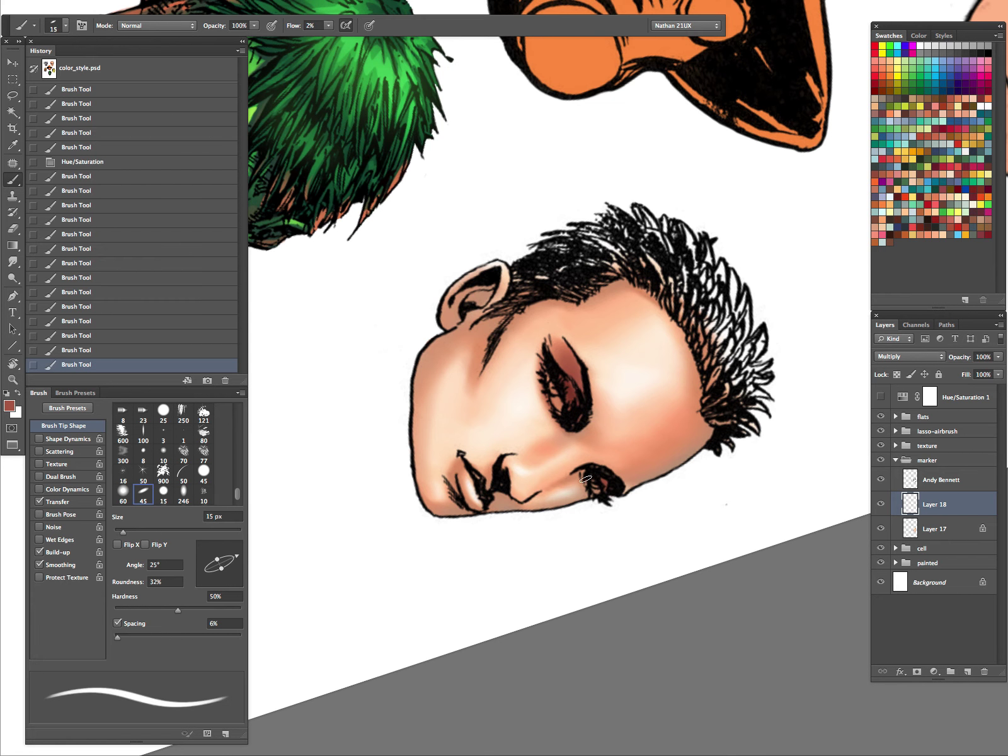
drag(595, 500, 583, 475)
drag(595, 500, 584, 472)
drag(595, 497, 583, 473)
drag(571, 420, 555, 384)
drag(573, 421, 564, 397)
Choose a dark red swatch as the painting colour for the lips.
key(r)
drag(636, 452, 567, 218)
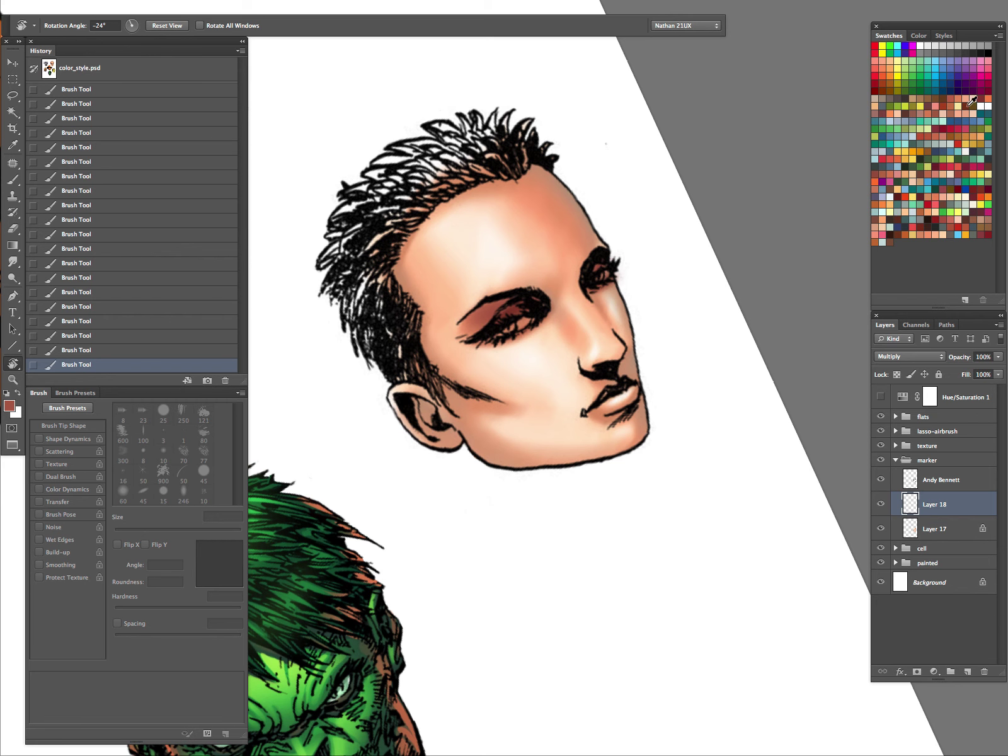
click(893, 105)
key(t)
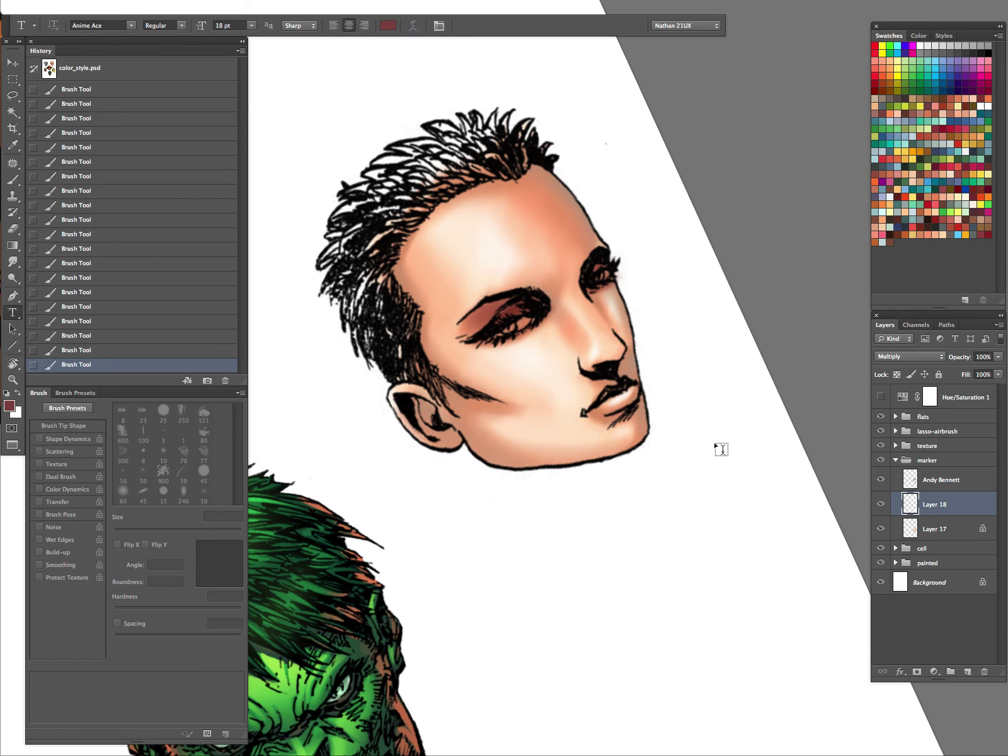
drag(728, 474, 731, 361)
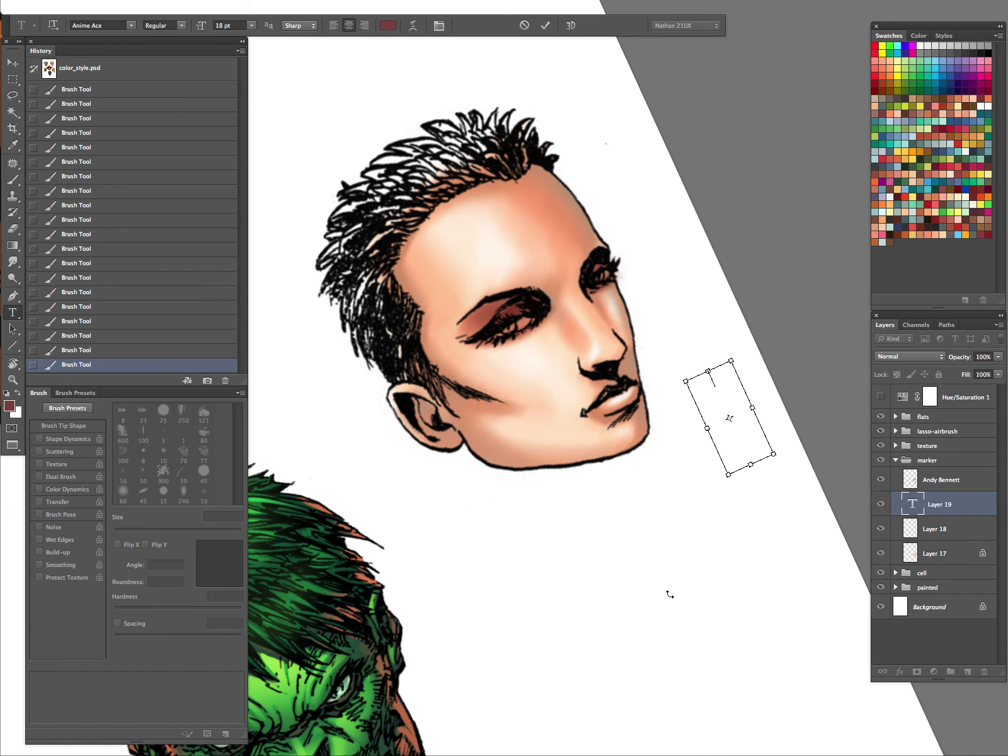
key(Escape)
Lightly tint the lips dark red at 2% flow with the brush at 15 px.
key(r)
mouse_move(702, 435)
mouse_down()
mouse_move(712, 416)
mouse_move(665, 284)
mouse_up()
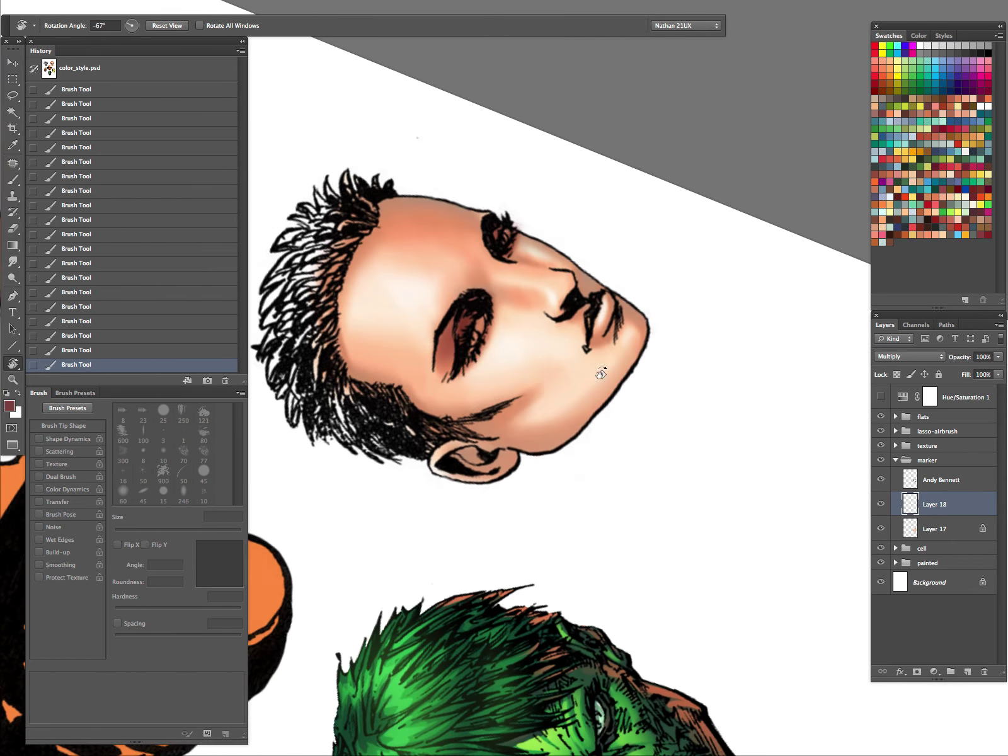
key(b)
drag(584, 410, 610, 549)
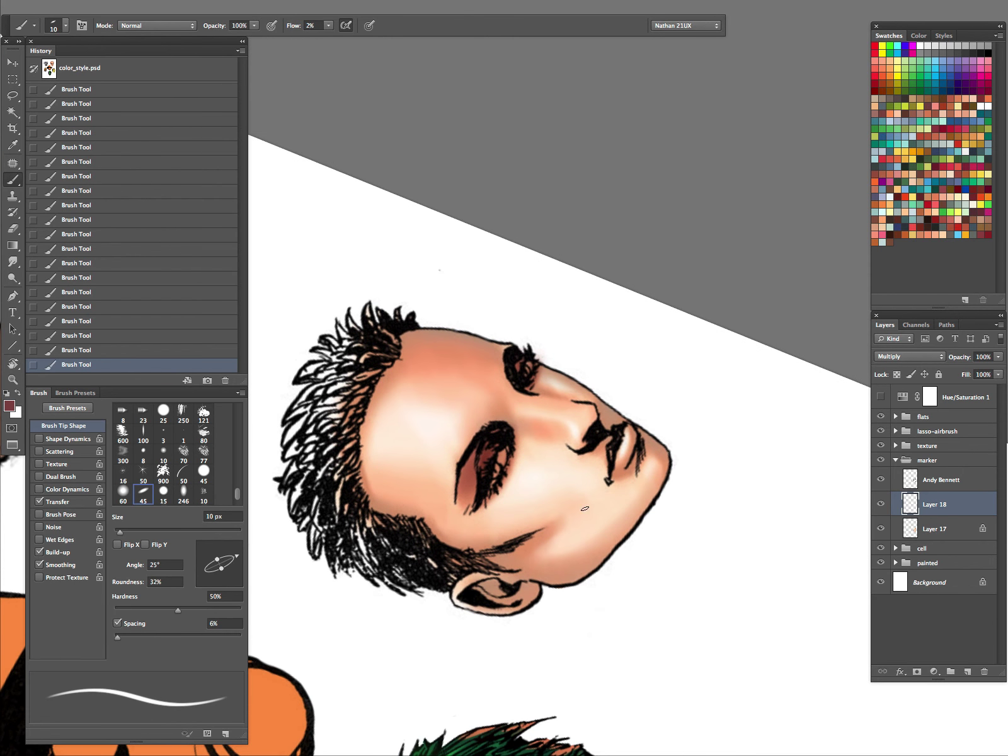
key(bracketright)
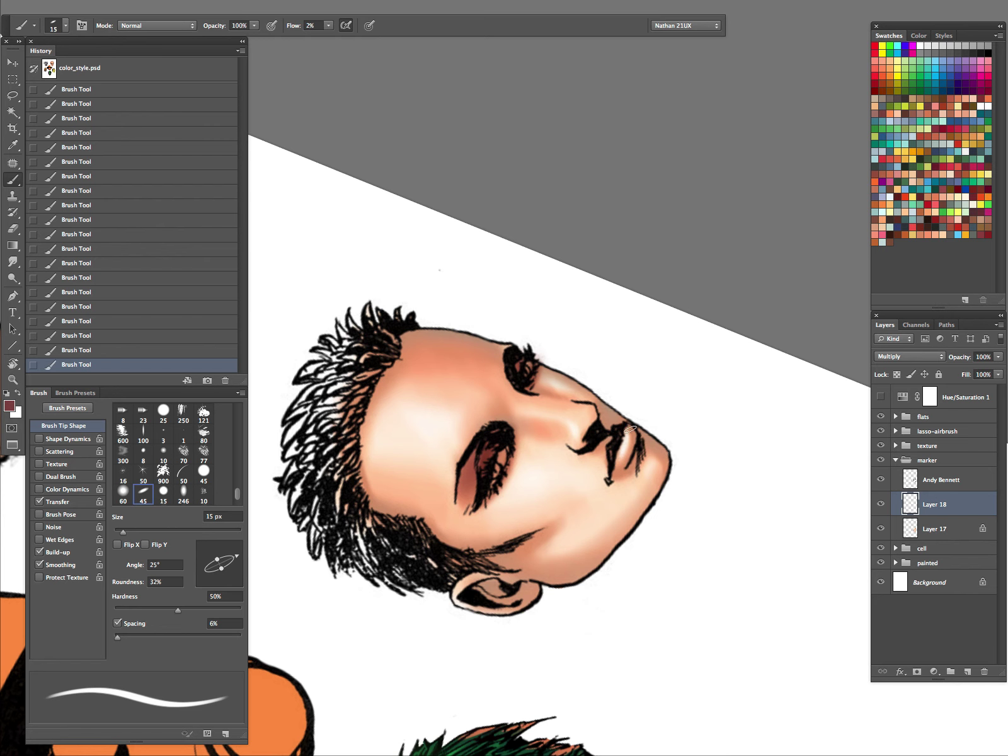
drag(631, 430, 629, 450)
Raise the flow to 10% and deepen both lips in dark red, using brush sizes between 9 and 15 px.
key(bracketleft)
key(bracketleft)
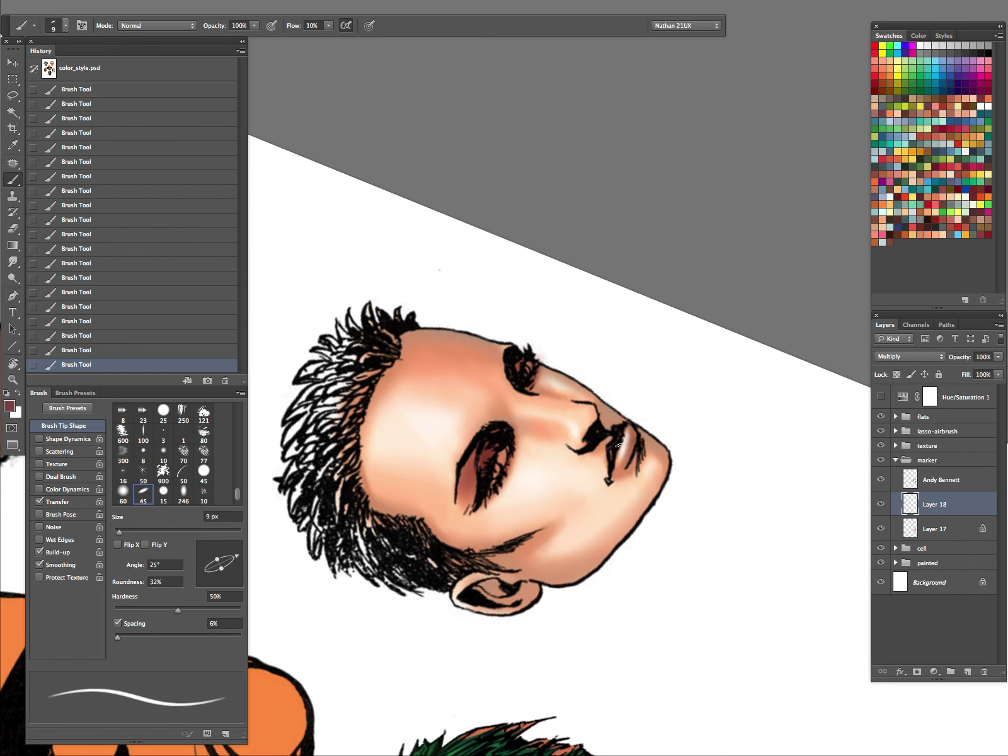
key(bracketright)
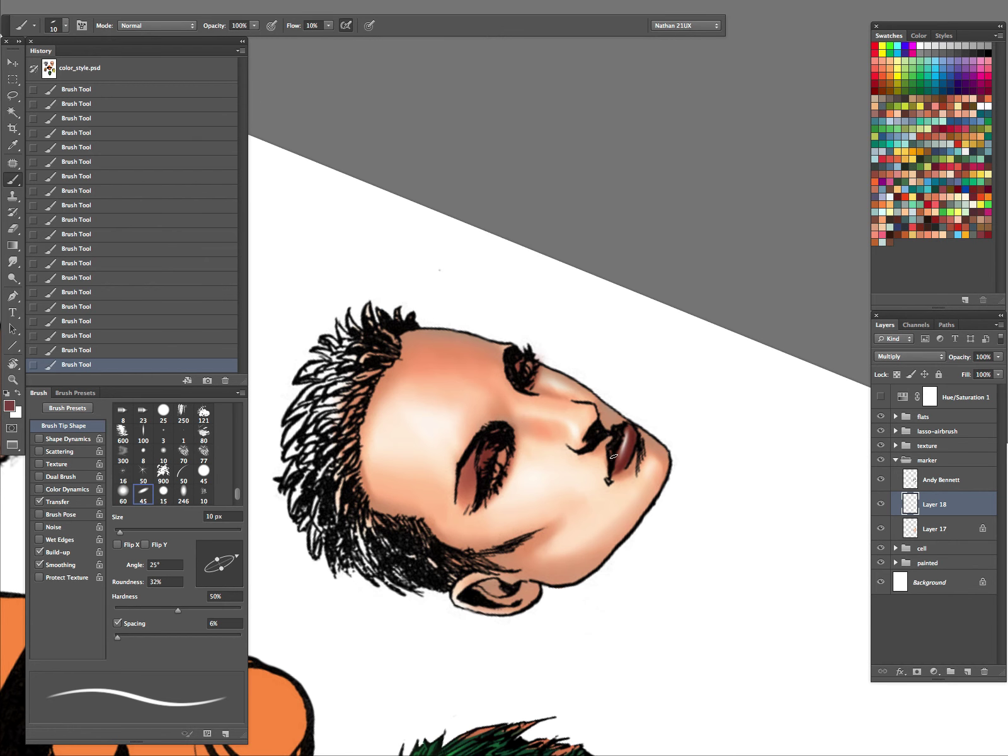
right_click(626, 433)
click(618, 23)
key(])
key(])
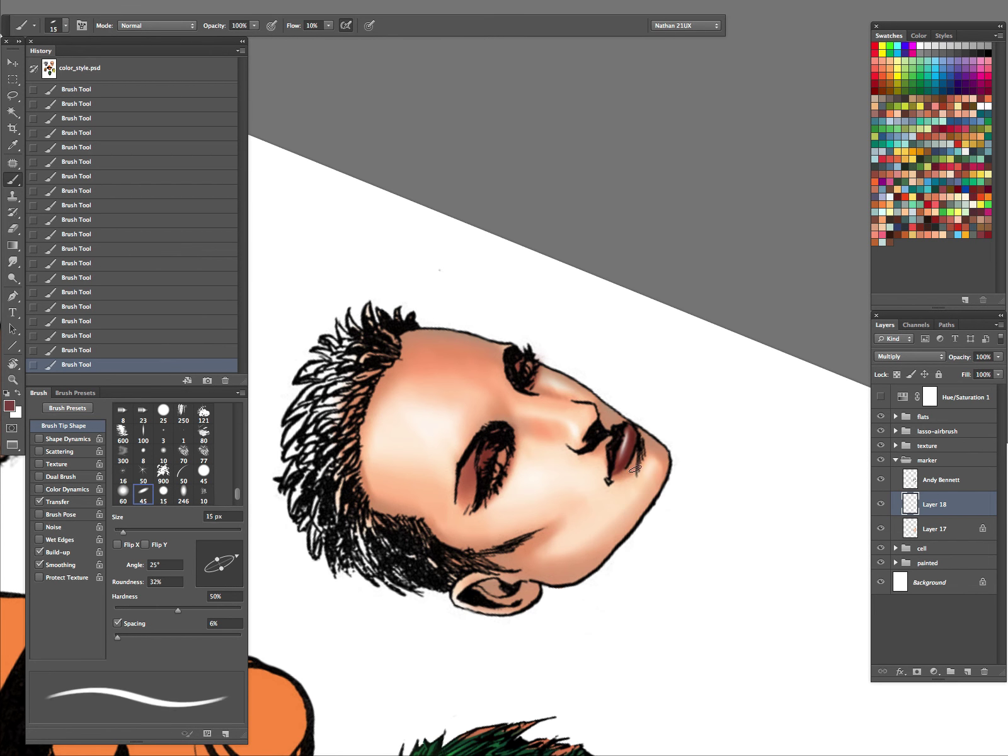
Lasso the lips and brighten them with Hue/Saturation at Saturation +47 and Lightness +29.
key(r)
drag(681, 404, 567, 540)
key(z)
mouse_move(623, 458)
mouse_down()
mouse_move(587, 512)
mouse_move(590, 567)
mouse_move(589, 523)
mouse_up()
click(608, 460)
key(l)
key(ctrl+u)
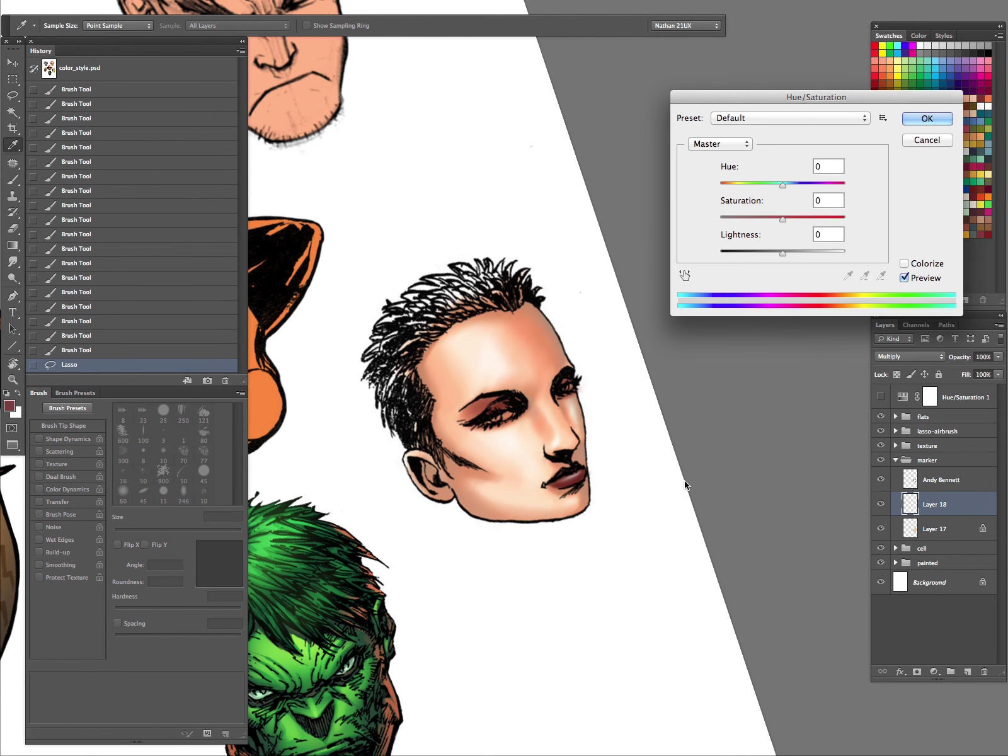
drag(784, 254, 812, 220)
drag(800, 253, 800, 252)
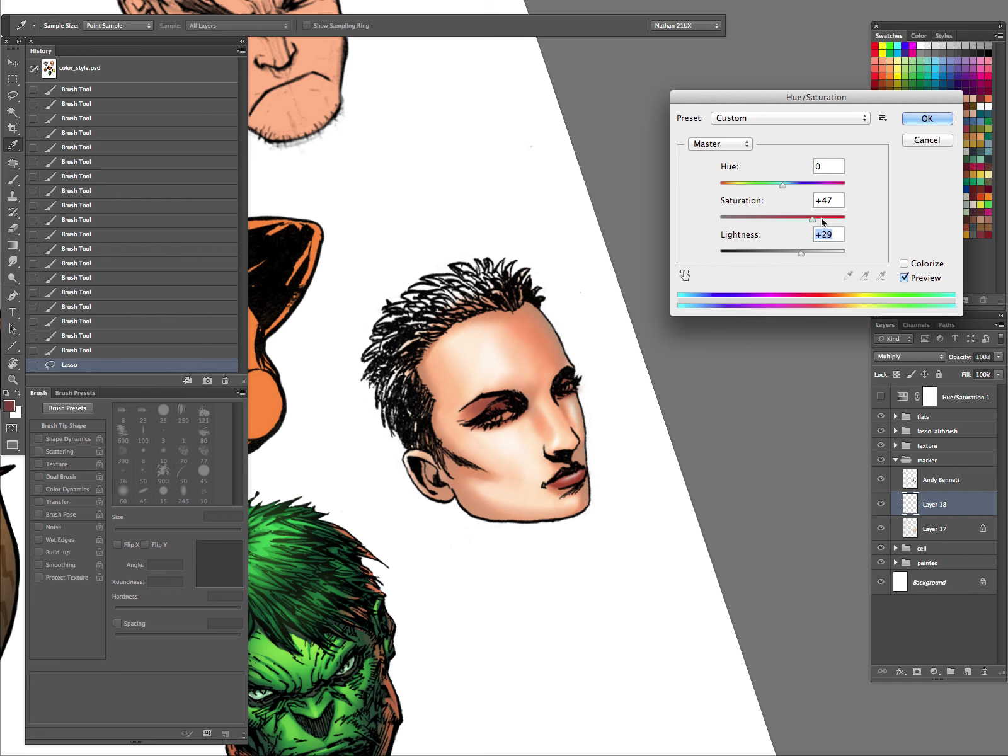
click(924, 120)
Deselect the lips and merge the Multiply makeup layer down into Layer 17.
drag(600, 360, 555, 360)
key(e)
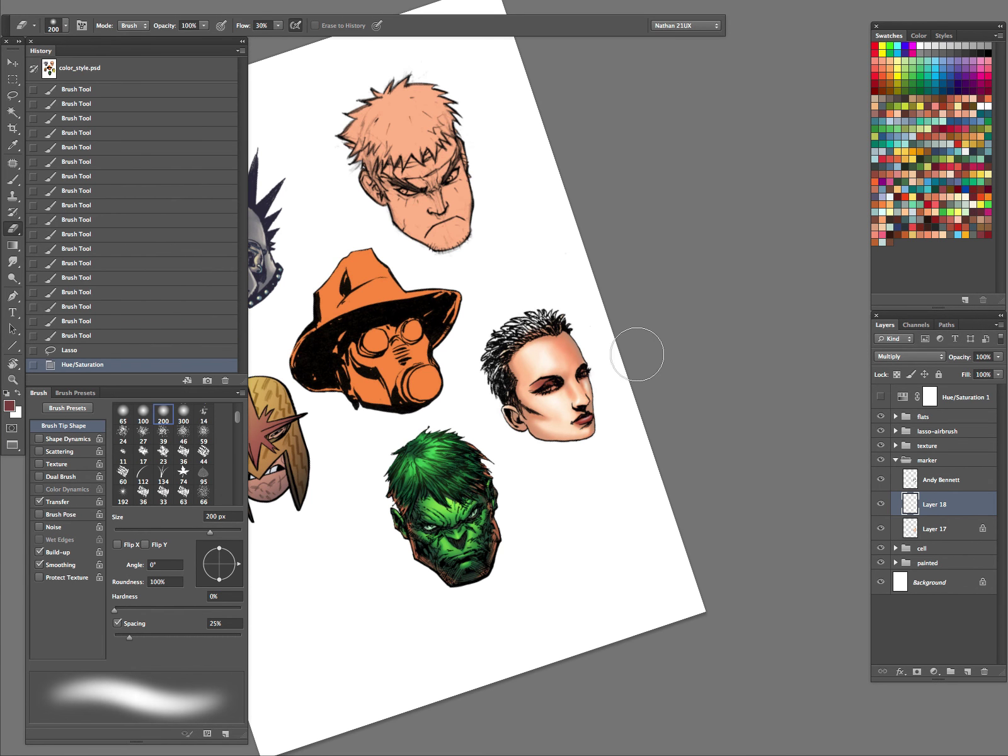
drag(638, 355, 639, 397)
key(r)
mouse_move(642, 351)
mouse_down()
mouse_move(654, 427)
mouse_move(671, 387)
mouse_up()
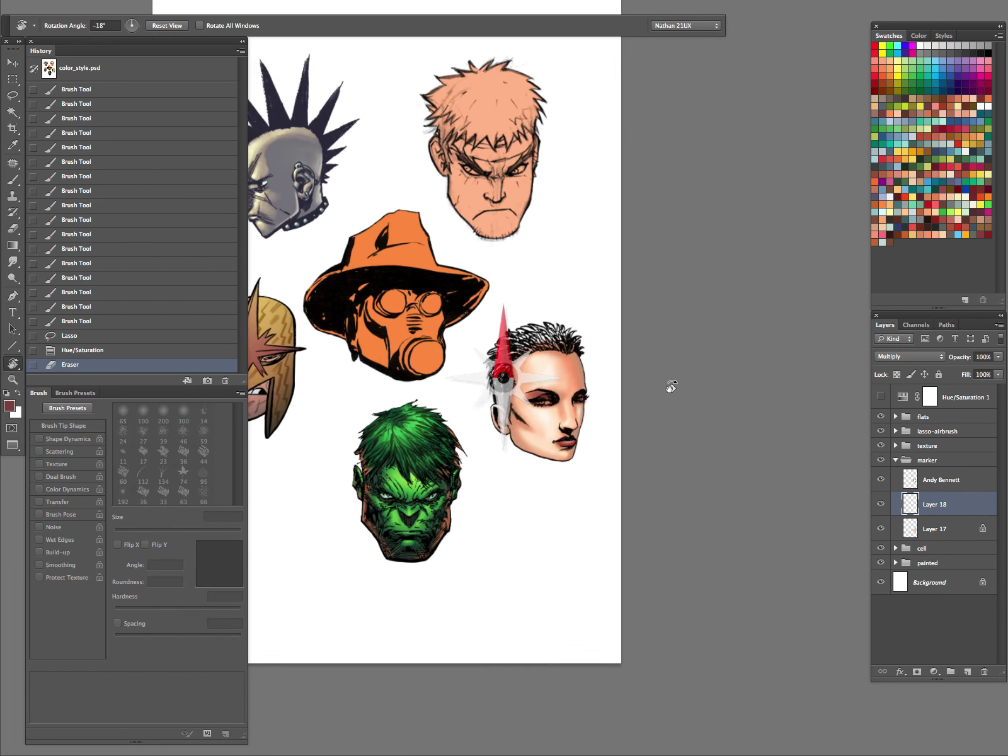
key(Escape)
key(z)
drag(705, 485, 627, 590)
drag(709, 476, 713, 476)
key(ctrl+d)
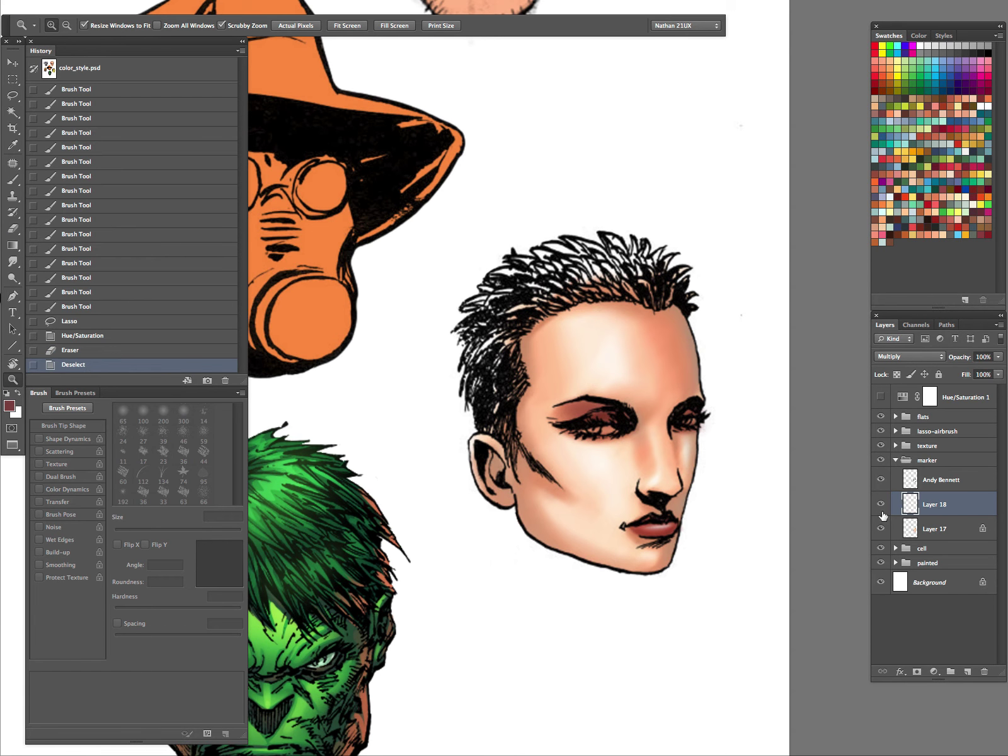
key(ctrl+e)
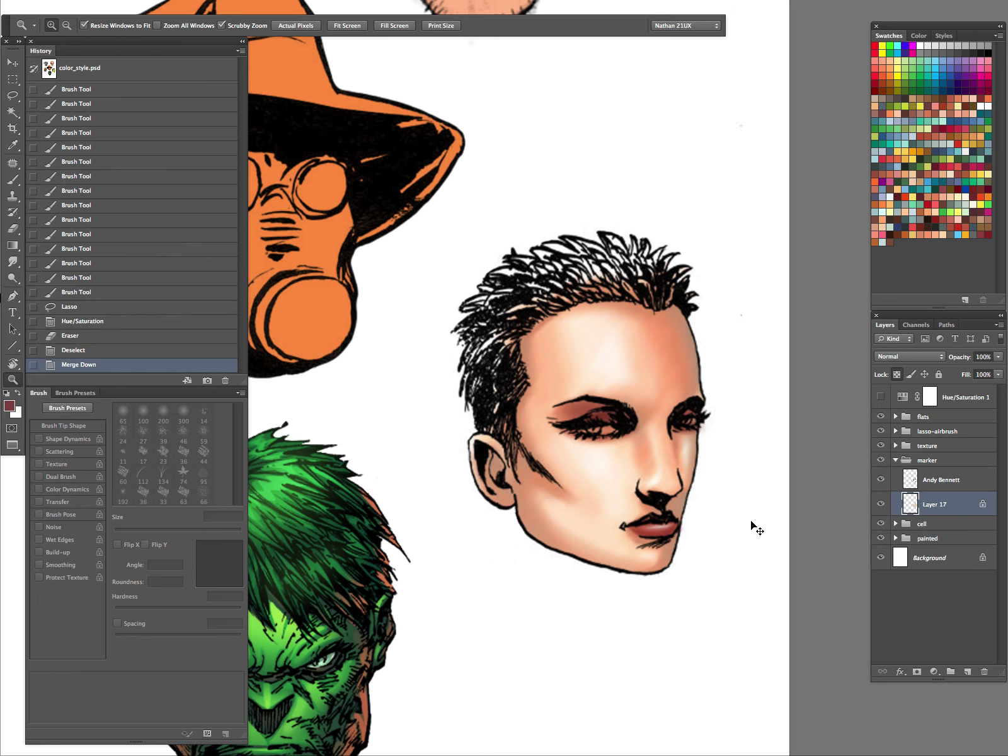
Try colouring the top of the hair dark blue-grey on a new layer at 30% flow, with the brush between 10 and 20 px.
key(ctrl+shift+n)
key(Return)
key(b)
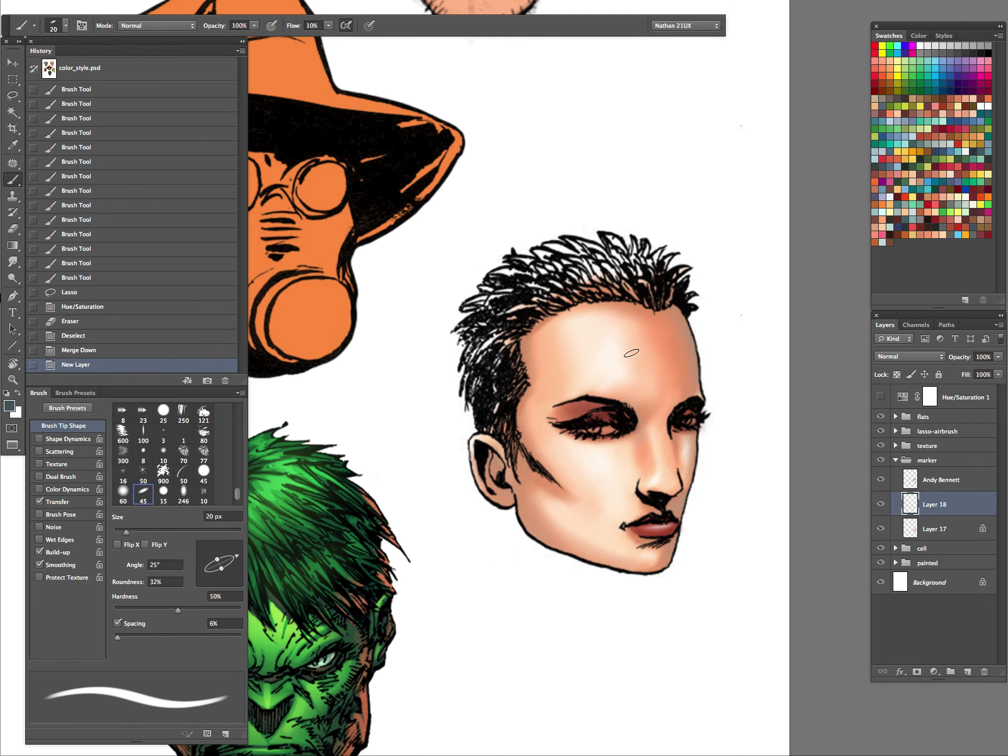
drag(662, 330, 605, 418)
key(])
key(])
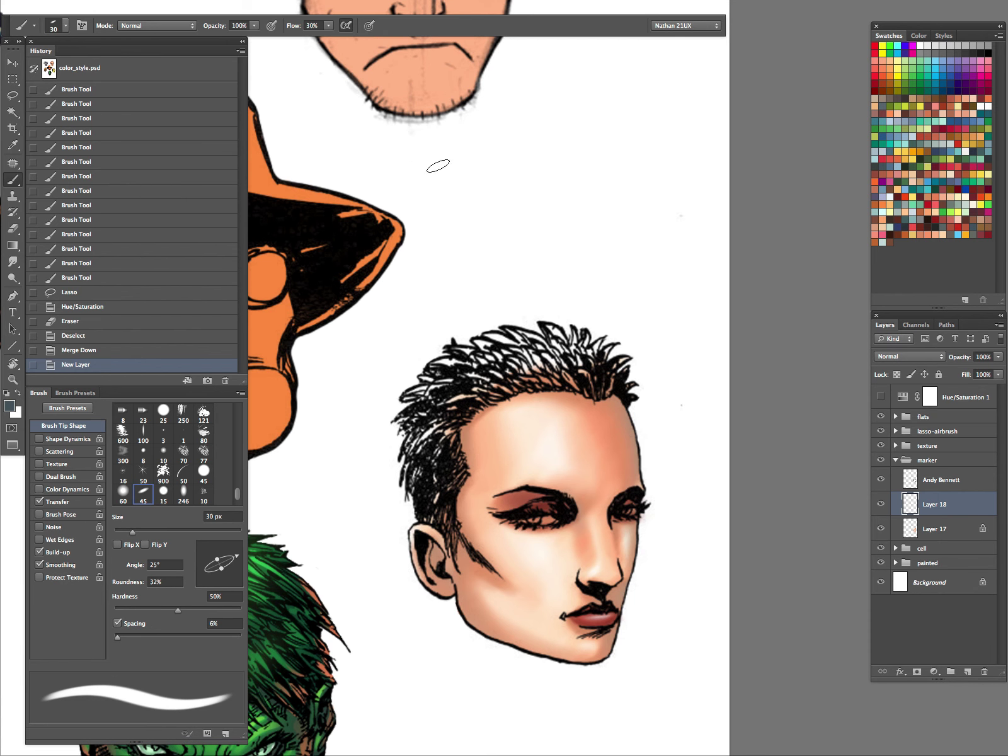
key(shift+3)
key(bracketleft)
key(bracketleft)
key(bracketleft)
key(bracketleft)
key(bracketleft)
key(bracketright)
key(bracketright)
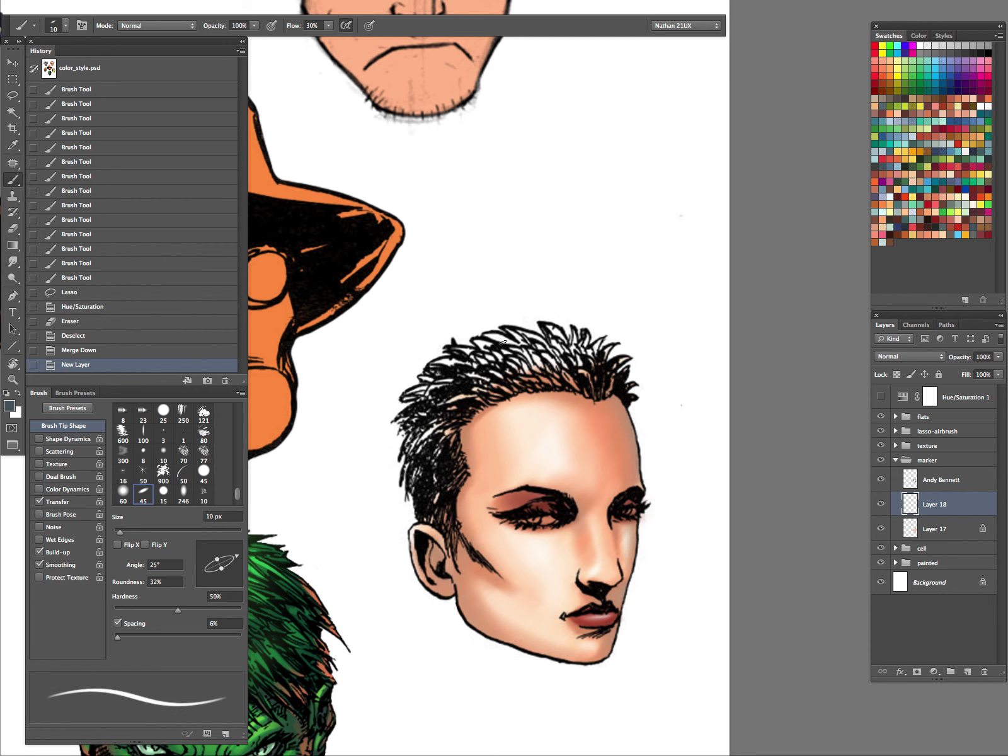
drag(490, 335, 559, 358)
mouse_move(567, 360)
mouse_down()
mouse_move(511, 327)
mouse_move(548, 345)
mouse_up()
drag(532, 332, 585, 365)
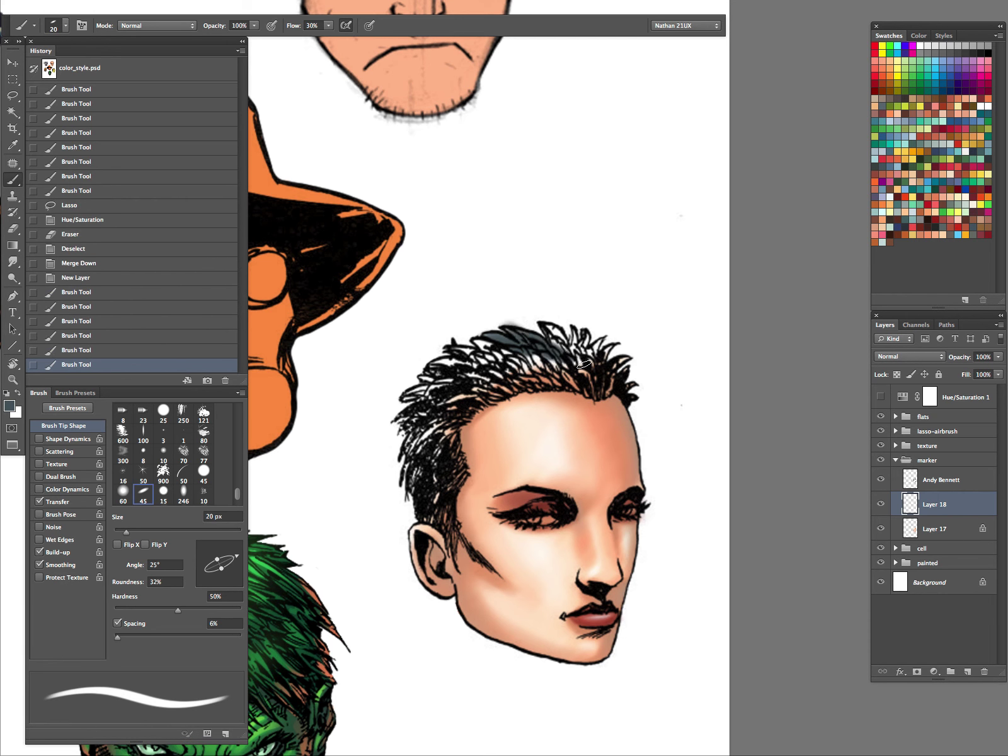
Undo the hair strokes and the new layer, and briefly hide and reshow Layer 17.
key(ctrl+alt+z)
key(ctrl+alt+z)
key(ctrl+alt+z)
key(ctrl+alt+z)
key(ctrl+alt+z)
key(ctrl+alt+z)
key(ctrl+alt+z)
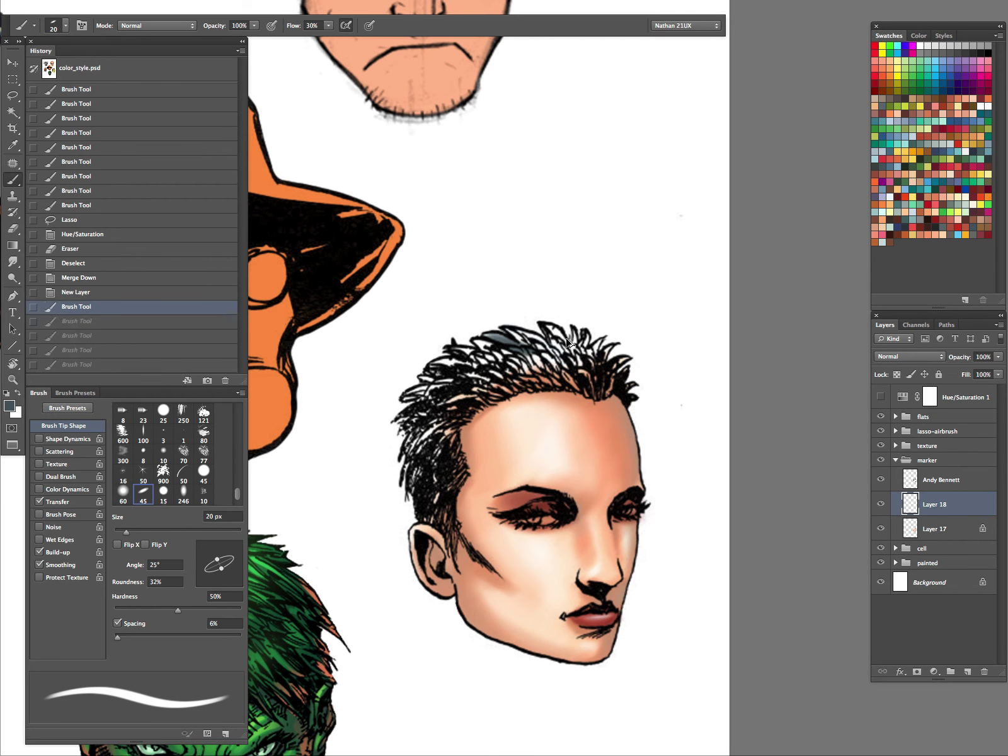
click(881, 505)
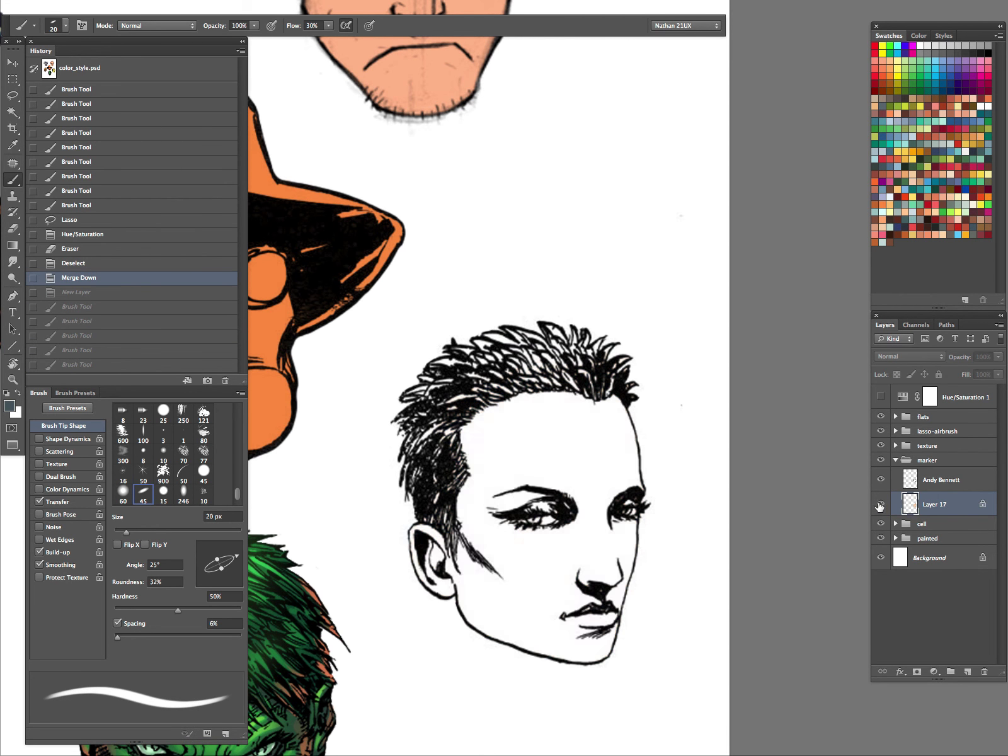
click(881, 504)
Paint the hair above the forehead and down the side dark blue-grey on Layer 17 at 30% flow.
drag(580, 378, 589, 396)
drag(588, 377, 599, 395)
drag(592, 346, 609, 373)
mouse_move(612, 356)
mouse_down()
mouse_move(610, 392)
mouse_move(635, 371)
mouse_up()
drag(614, 350, 608, 362)
drag(602, 338, 599, 331)
mouse_move(581, 382)
mouse_down()
mouse_move(527, 344)
mouse_move(533, 369)
mouse_move(513, 359)
mouse_up()
drag(539, 382, 495, 373)
mouse_move(523, 386)
mouse_down()
mouse_move(505, 378)
mouse_move(514, 365)
mouse_up()
mouse_move(520, 391)
mouse_down()
mouse_move(503, 369)
mouse_move(476, 382)
mouse_up()
mouse_move(494, 404)
mouse_down()
mouse_move(443, 424)
mouse_move(391, 409)
mouse_move(464, 414)
mouse_move(430, 443)
mouse_move(443, 459)
mouse_move(450, 429)
mouse_move(456, 459)
mouse_move(456, 483)
mouse_move(440, 470)
mouse_move(432, 509)
mouse_up()
Fill the sideburn, back and crown of the hair with the same blue-grey, using brush sizes from 9 to 45 px.
key(bracketleft)
key(bracketleft)
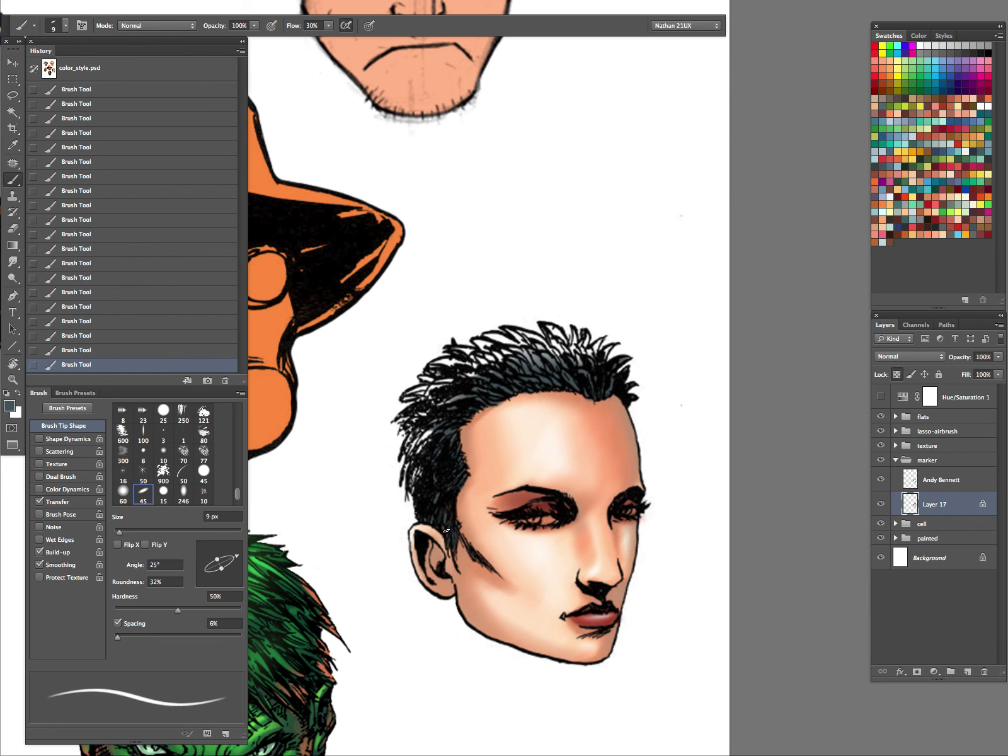
key(bracketright)
key(bracketright)
key(bracketright)
key(bracketright)
key(bracketright)
key(bracketright)
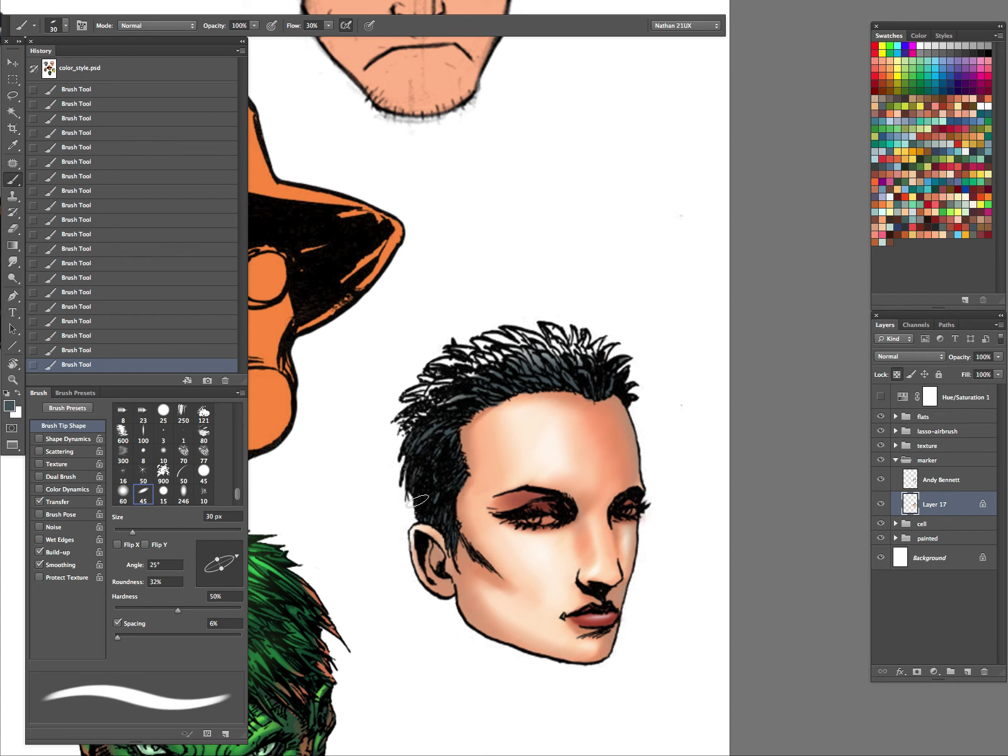
key(bracketright)
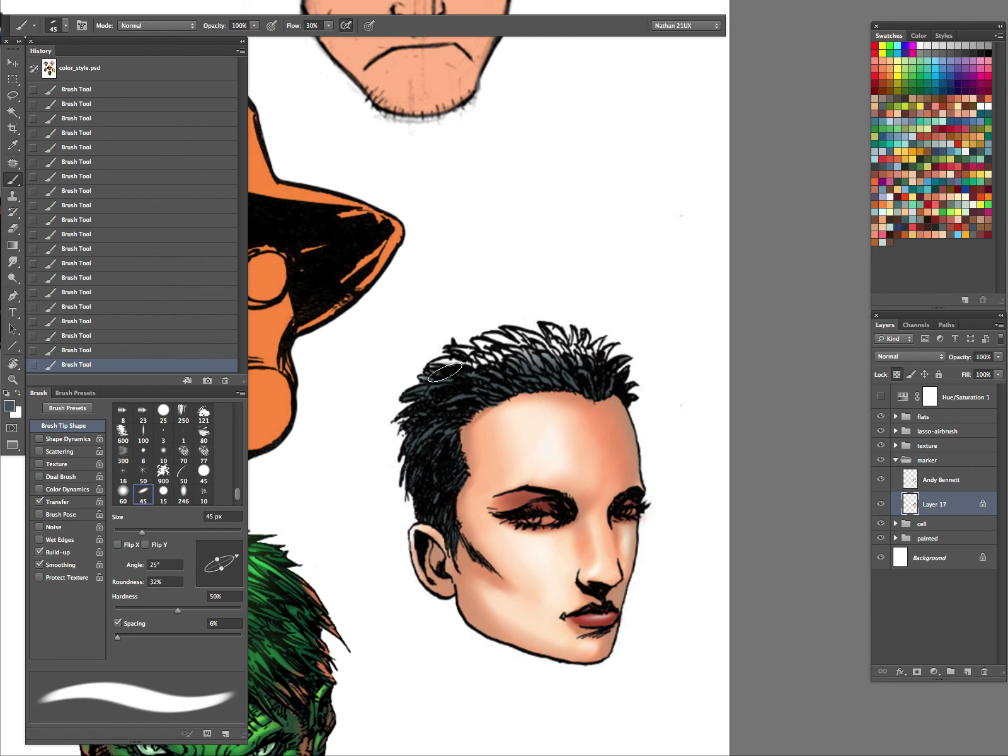
mouse_move(453, 346)
mouse_down()
mouse_move(524, 366)
mouse_move(561, 327)
mouse_move(611, 363)
mouse_move(479, 321)
mouse_up()
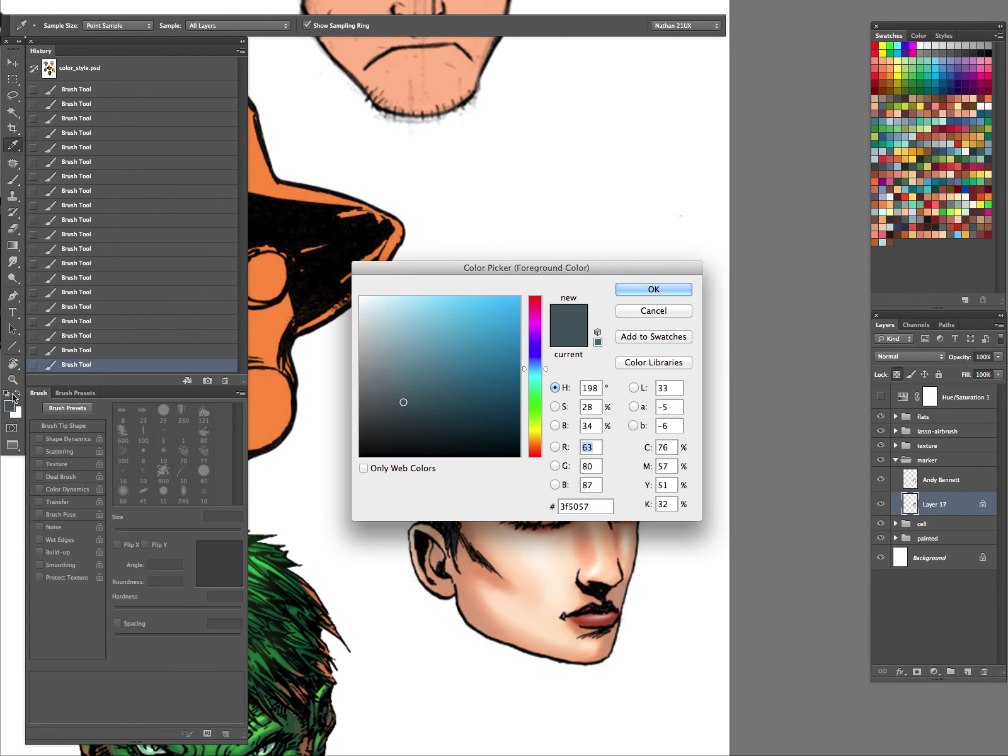
Set the painting colour to #343e42 and darken the hair, reducing the brush from 35 px to below 15 px.
click(9, 406)
click(395, 413)
click(653, 289)
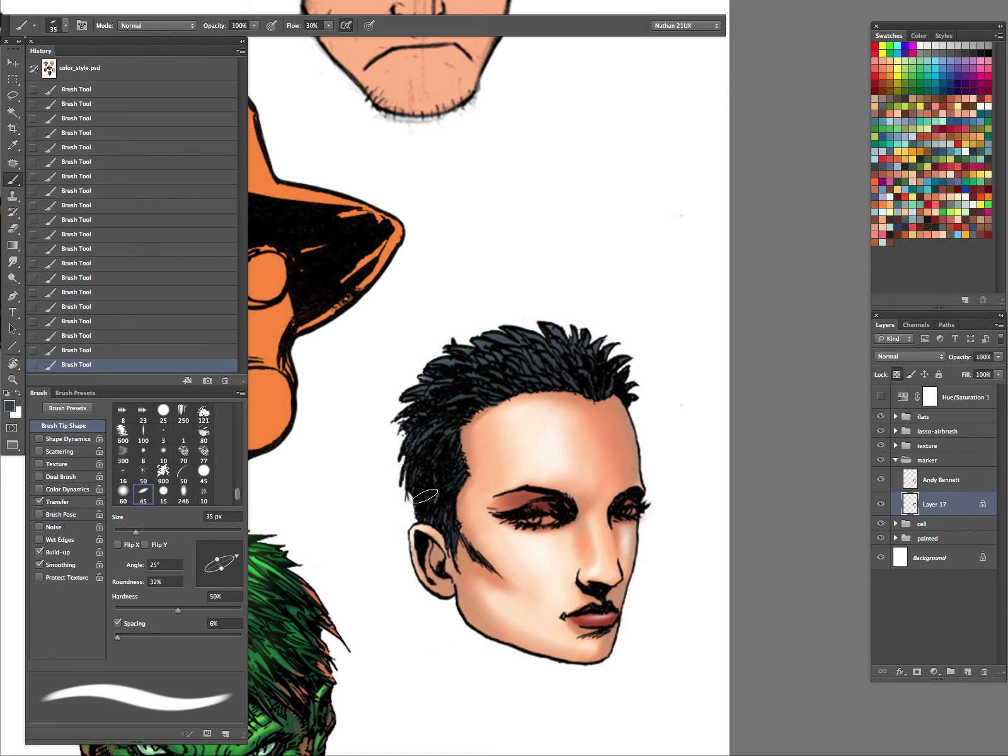
key(bracketleft)
key(bracketleft)
key(bracketleft)
key(bracketleft)
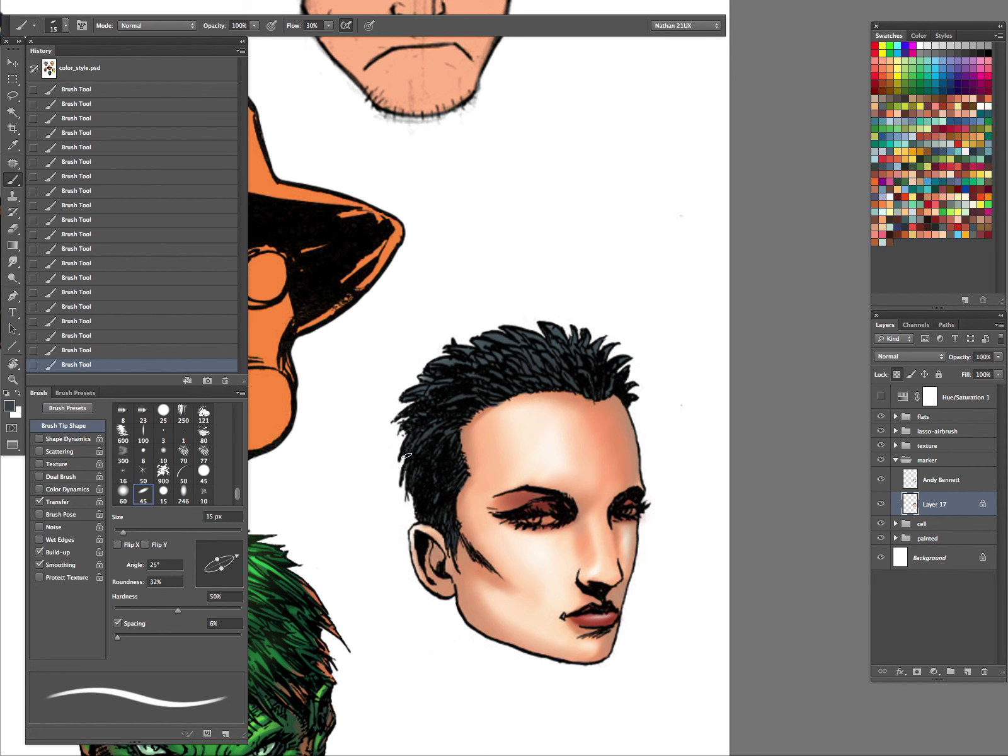
key(bracketleft)
Choose a near-black grey as the painting colour and shade the hair with brush sizes from 9 to 30 px.
click(8, 407)
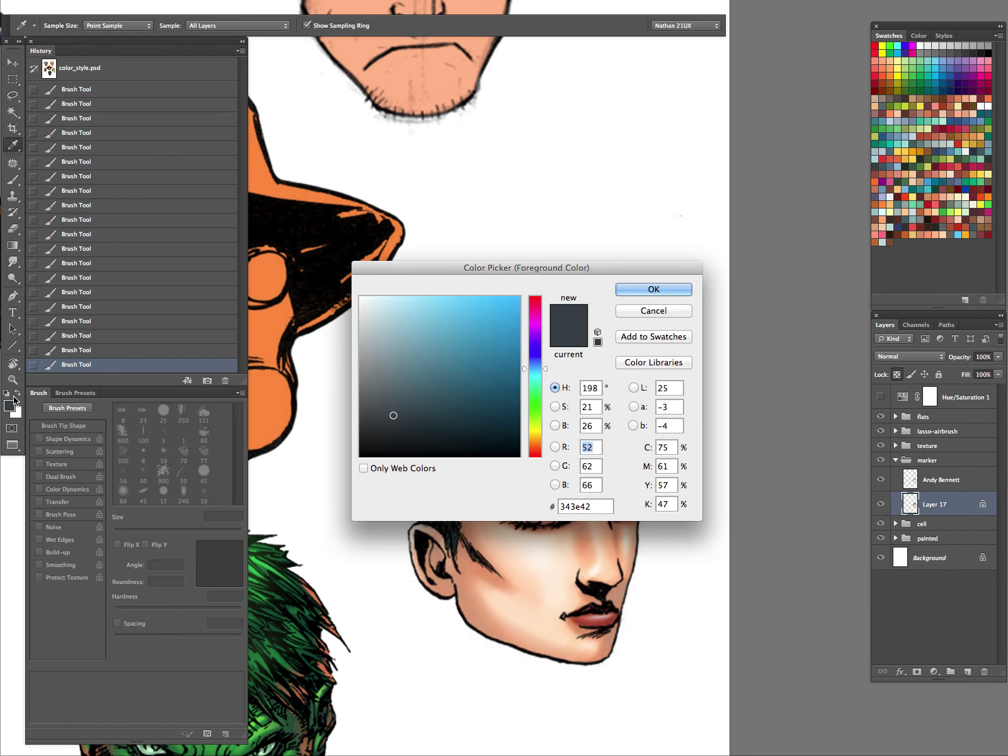
click(387, 411)
key(Return)
key(bracketleft)
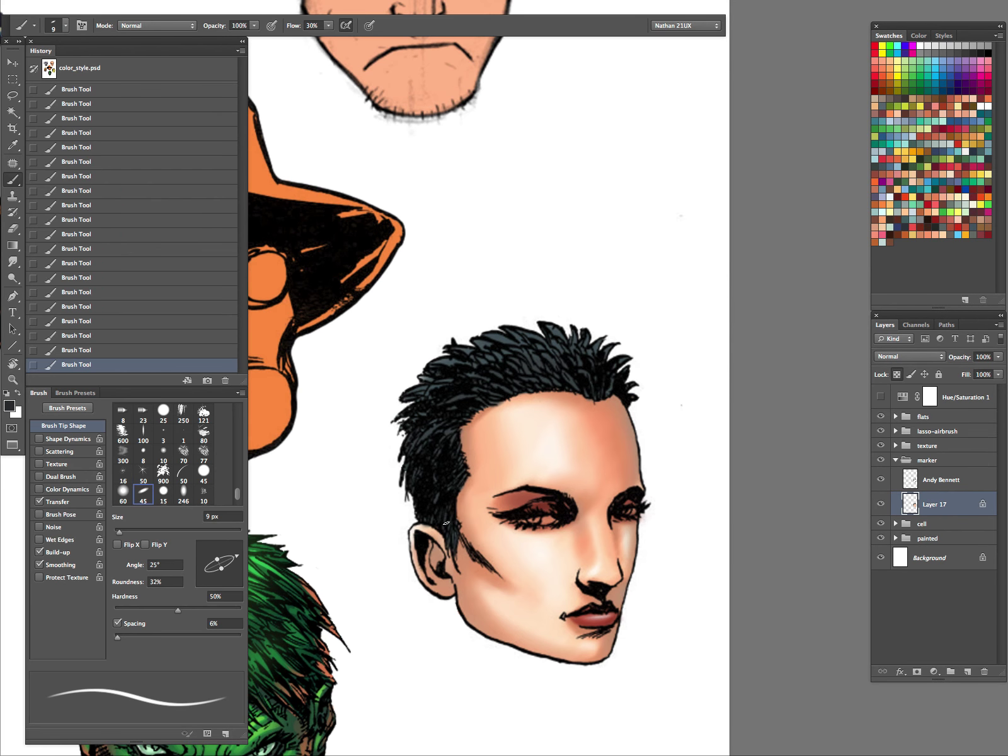
key(bracketright)
key(bracketright)
key(bracketright)
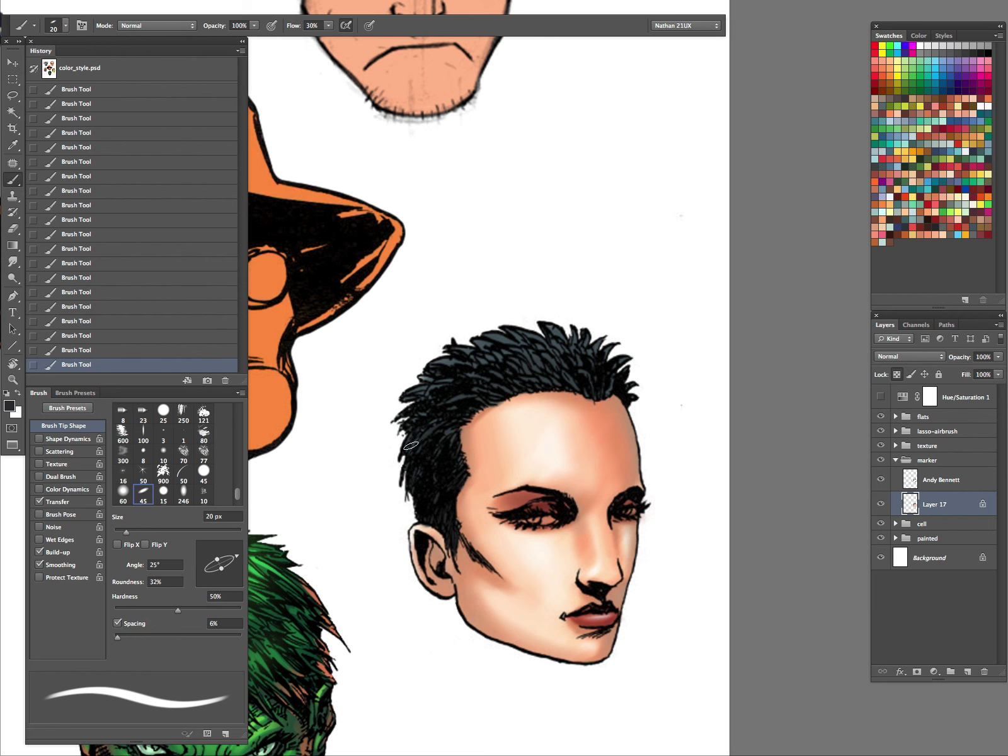
key(bracketright)
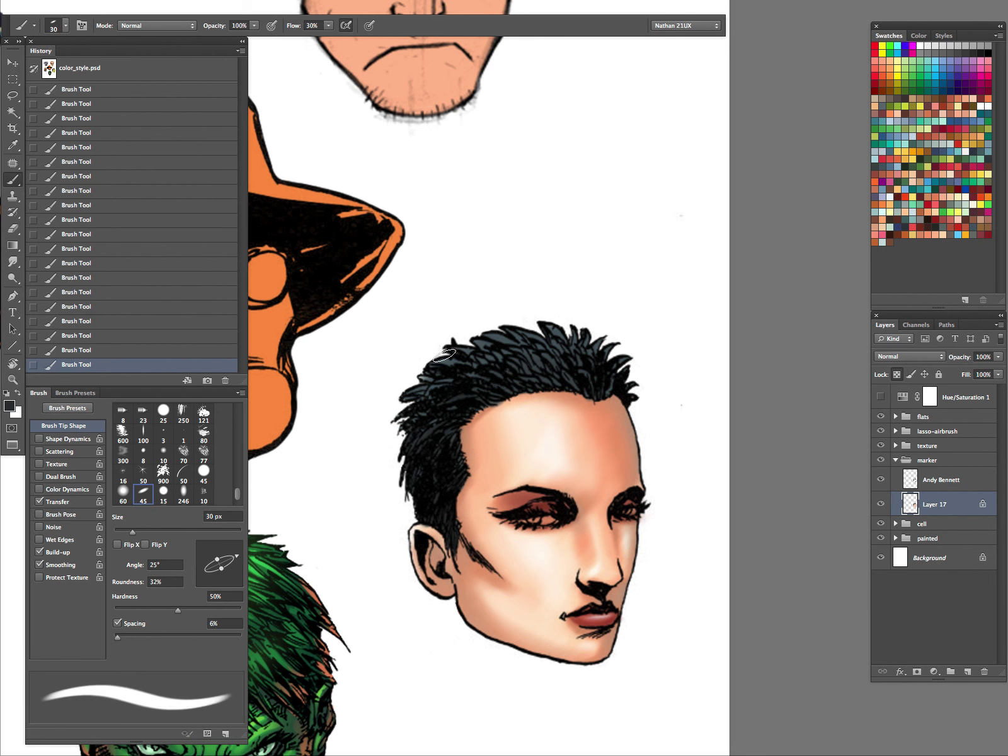
Lower the flow to 10% and deepen the hair shadows with the brush around 25 to 30 px, sampling a blue-grey from the hair.
key(shift+1)
key(bracketleft)
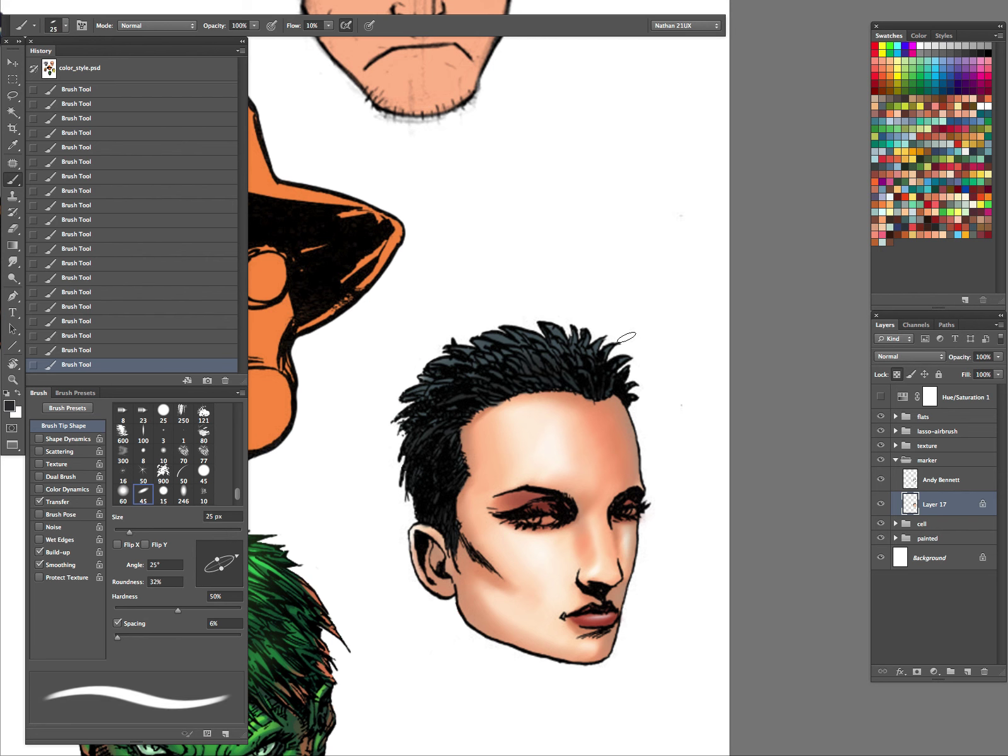
key(bracketleft)
key(bracketright)
key(bracketright)
key(bracketright)
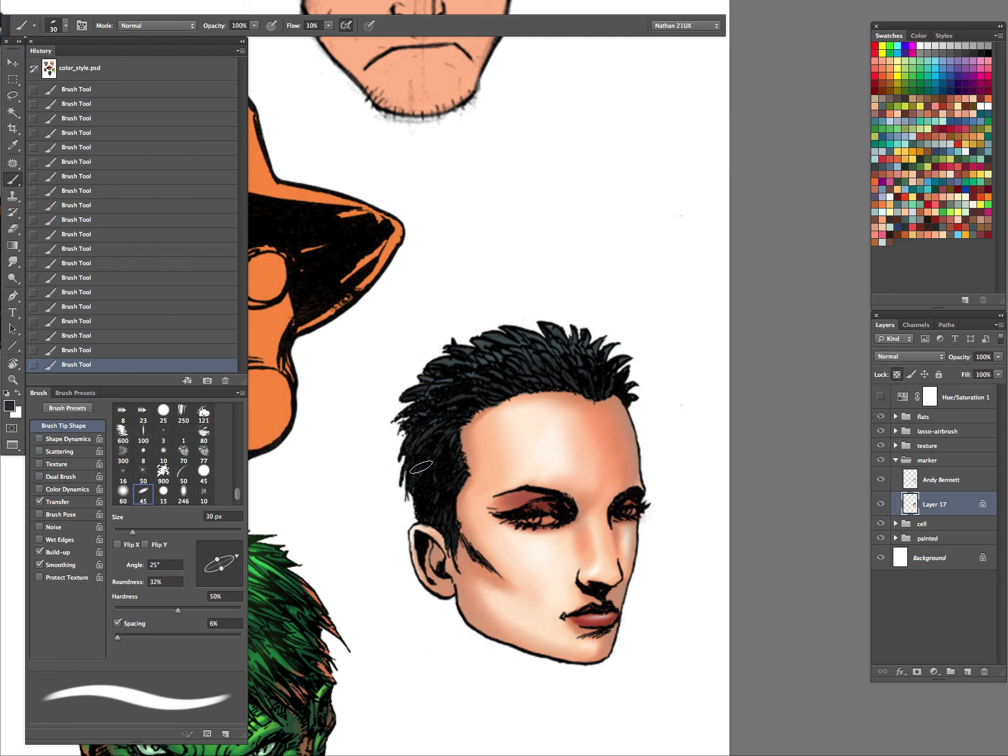
alt+click(498, 354)
Paint the irises of both eyes dark green at 10% flow with the brush at 9 to 10 px.
key(z)
drag(691, 483, 644, 533)
drag(660, 488, 684, 520)
drag(652, 566, 637, 482)
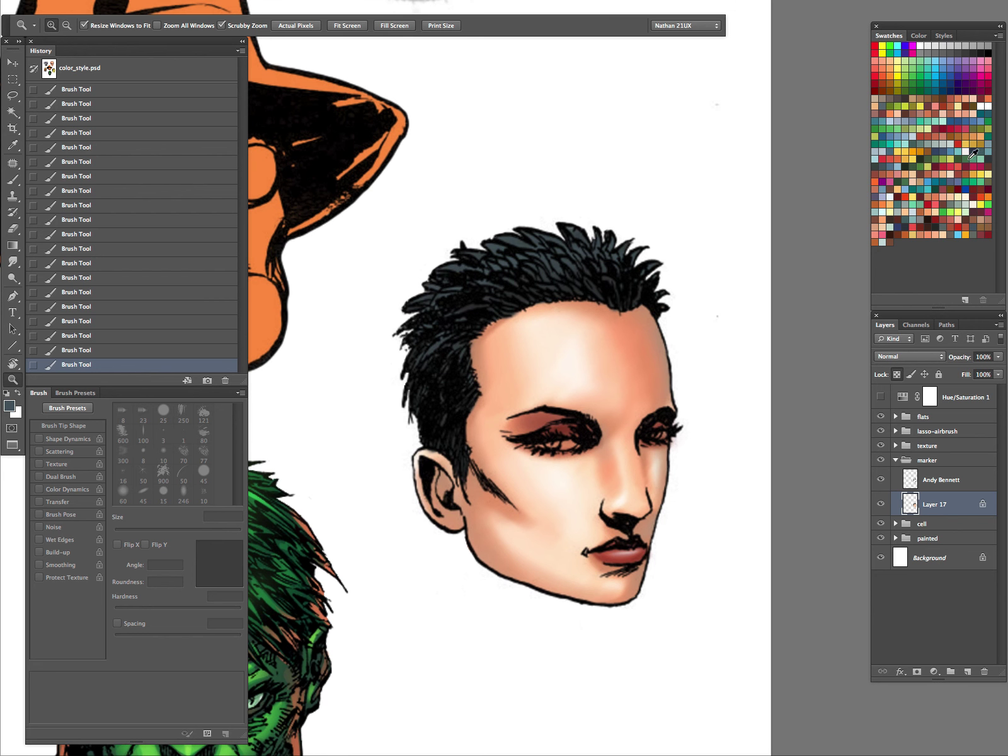
key(b)
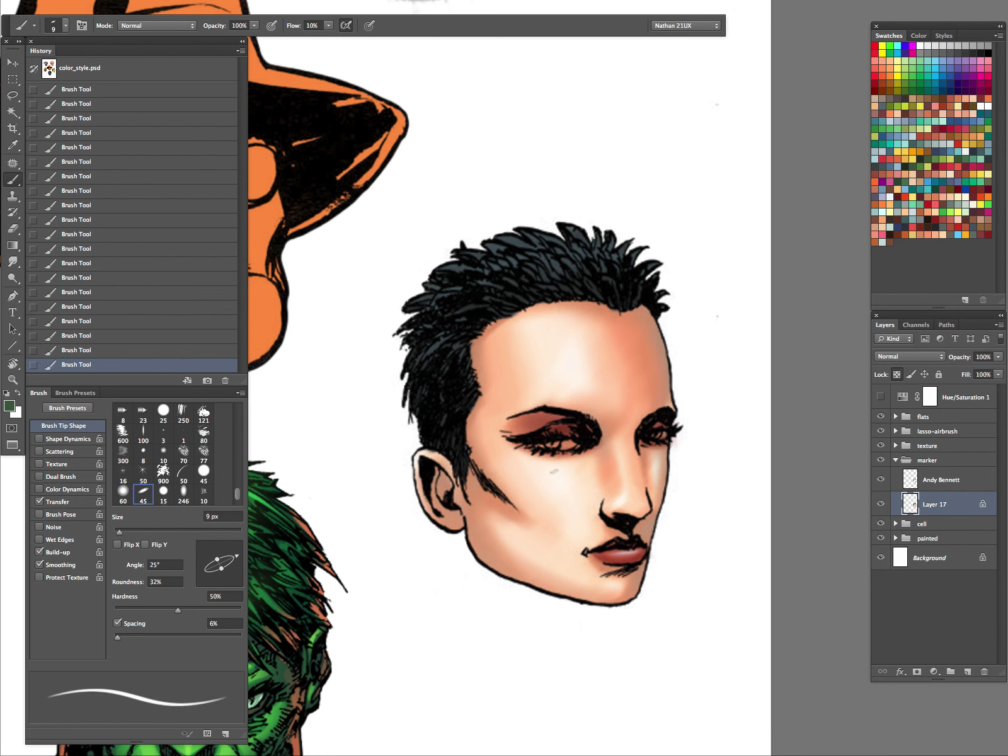
key(bracketright)
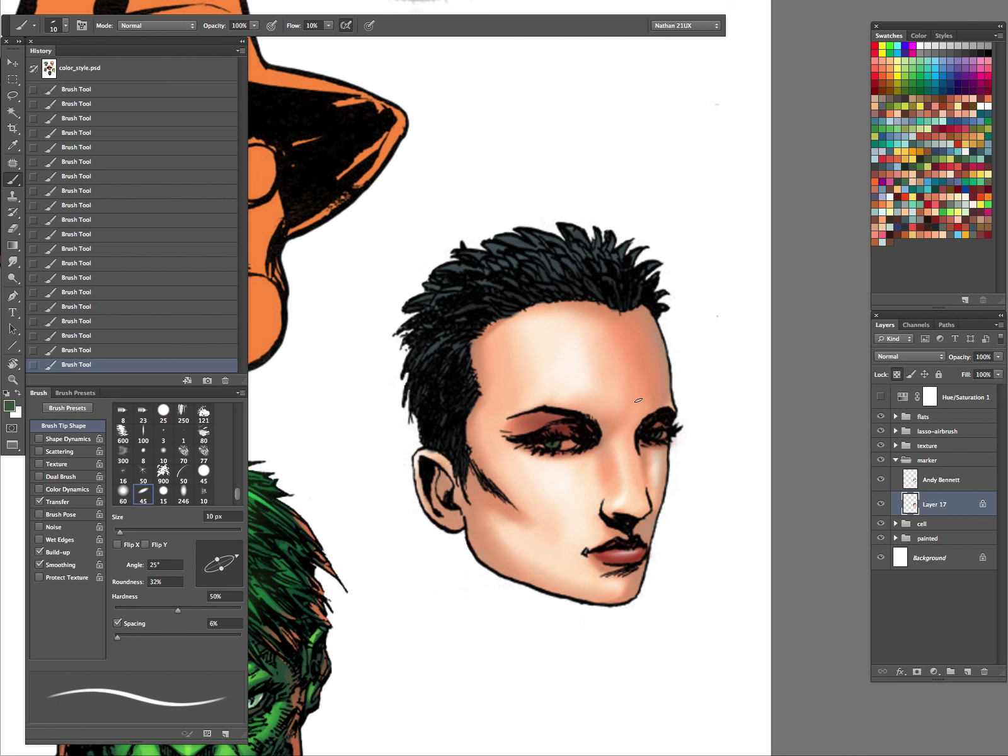
Load a soft textured pencil brush preset, make white the painting colour and reduce the brush to about 8 px.
click(24, 27)
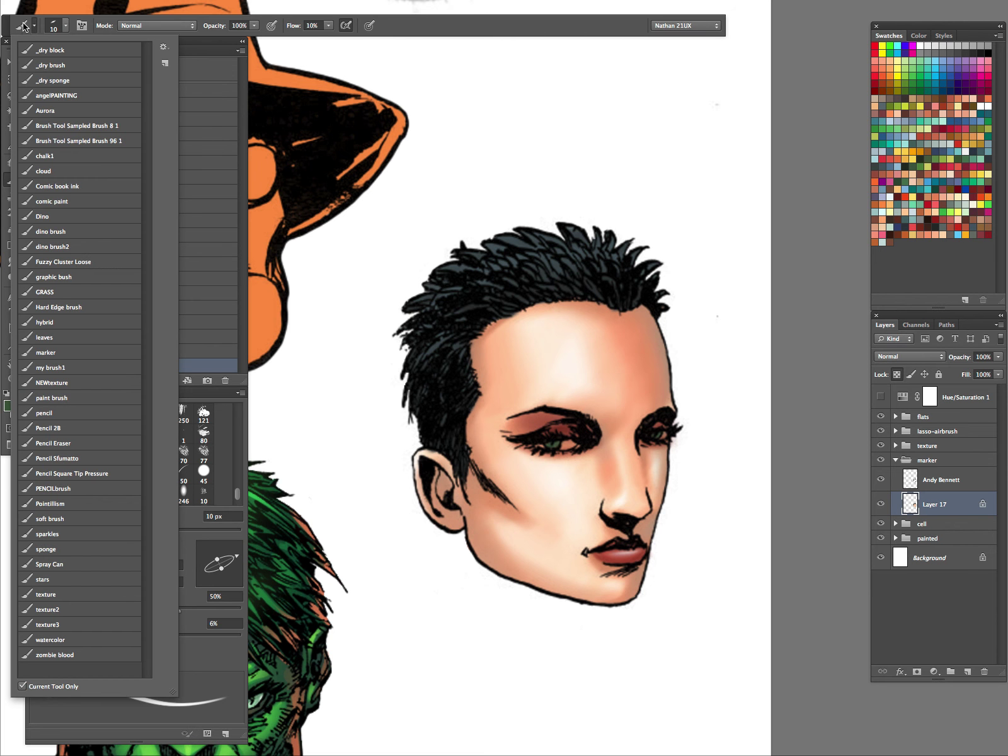
click(82, 470)
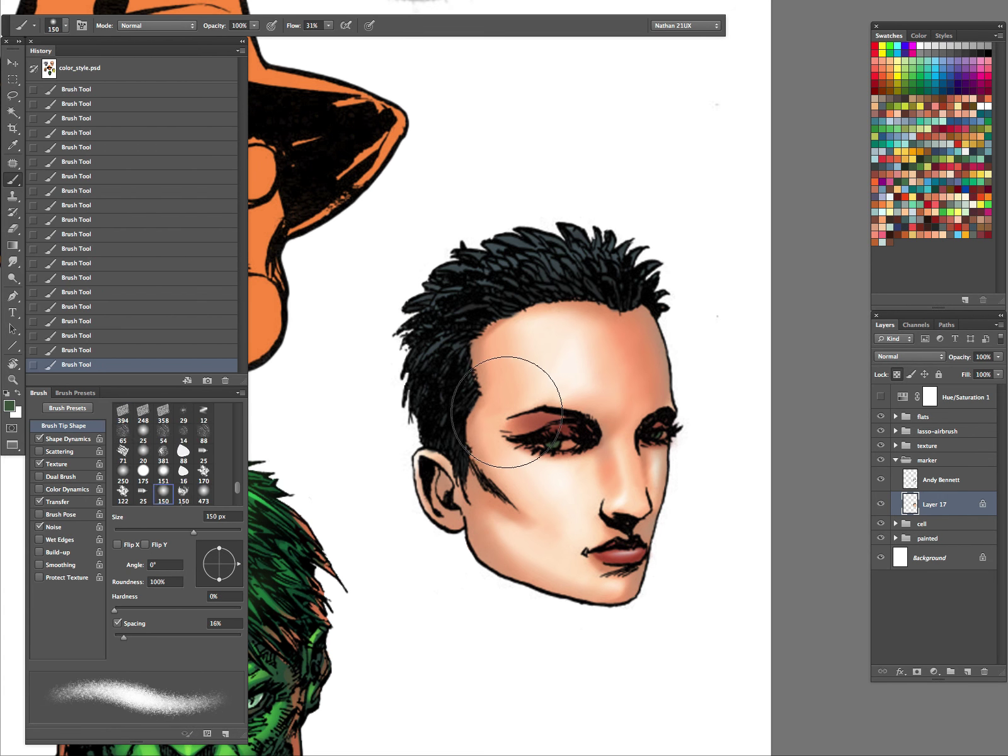
key([)
key([)
key([)
key([)
key([)
key([)
key([)
key([)
key([)
key([)
key([)
key([)
key([)
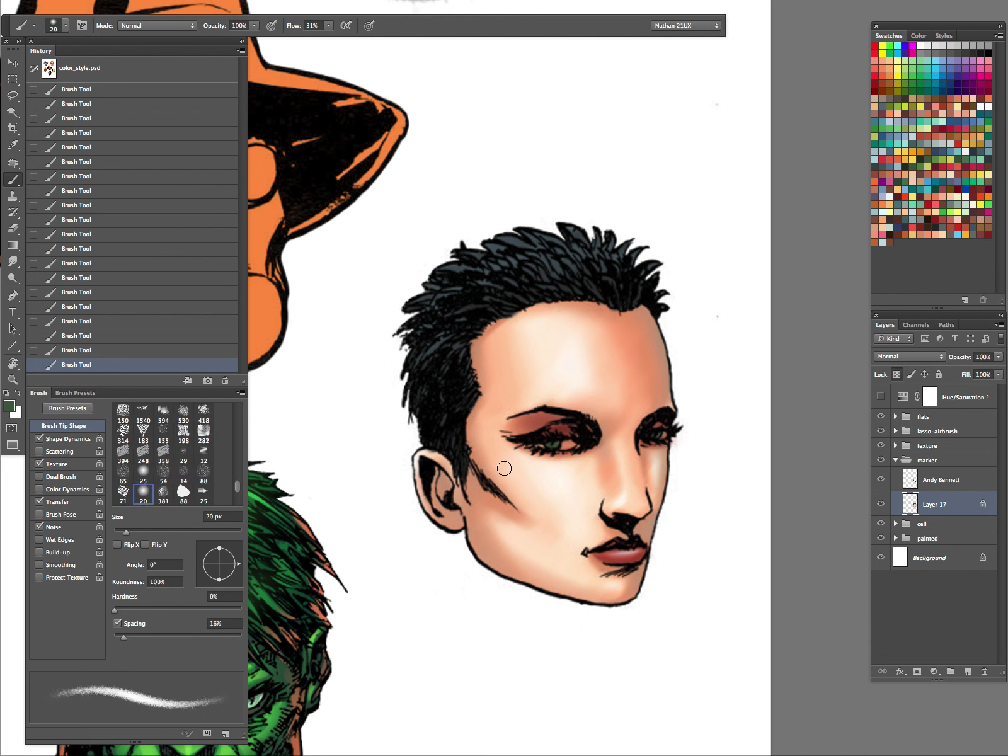
key([)
key([)
key(x)
key([)
key([)
key([)
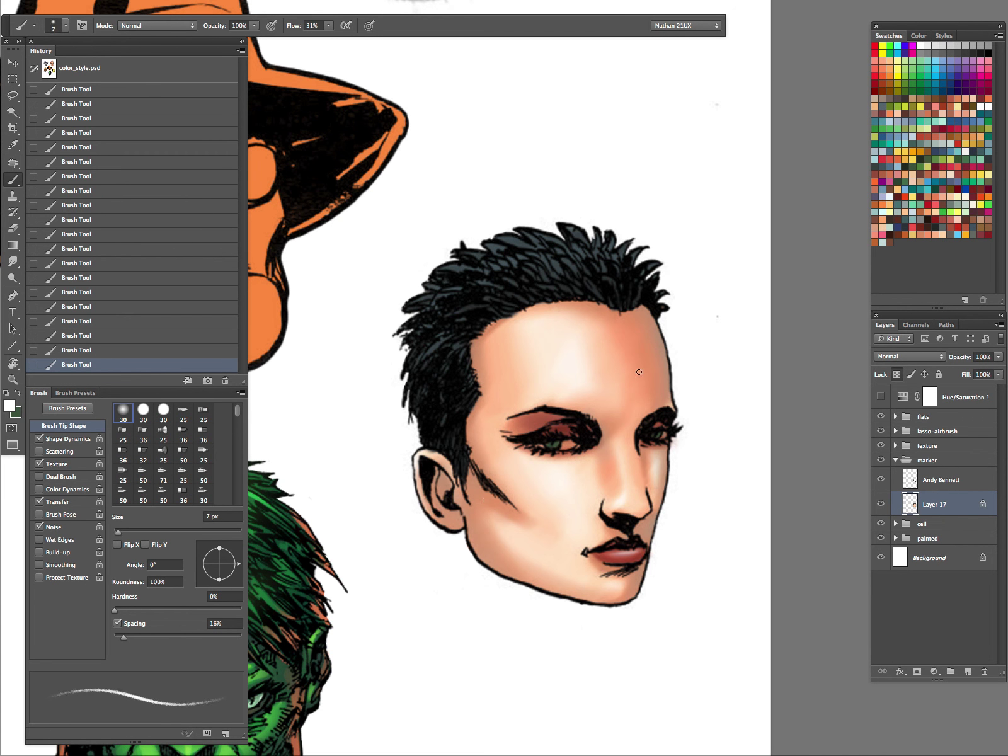
key(])
Try white highlight strokes down the forehead and undo them.
drag(631, 330, 638, 403)
key(super+z)
drag(634, 323, 633, 452)
key(super+z)
key(super+z)
Paint the whites of both eyes and a highlight on the lower lip in white with the brush around 6 px.
super+click(644, 498)
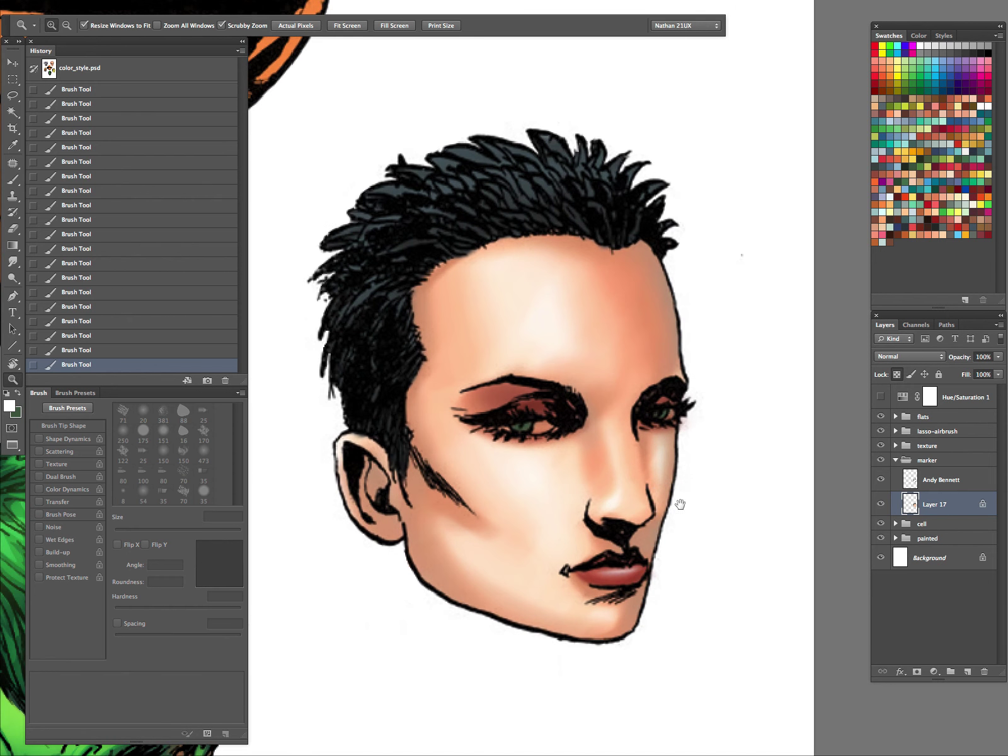
drag(680, 504, 669, 485)
key(b)
key([)
key([)
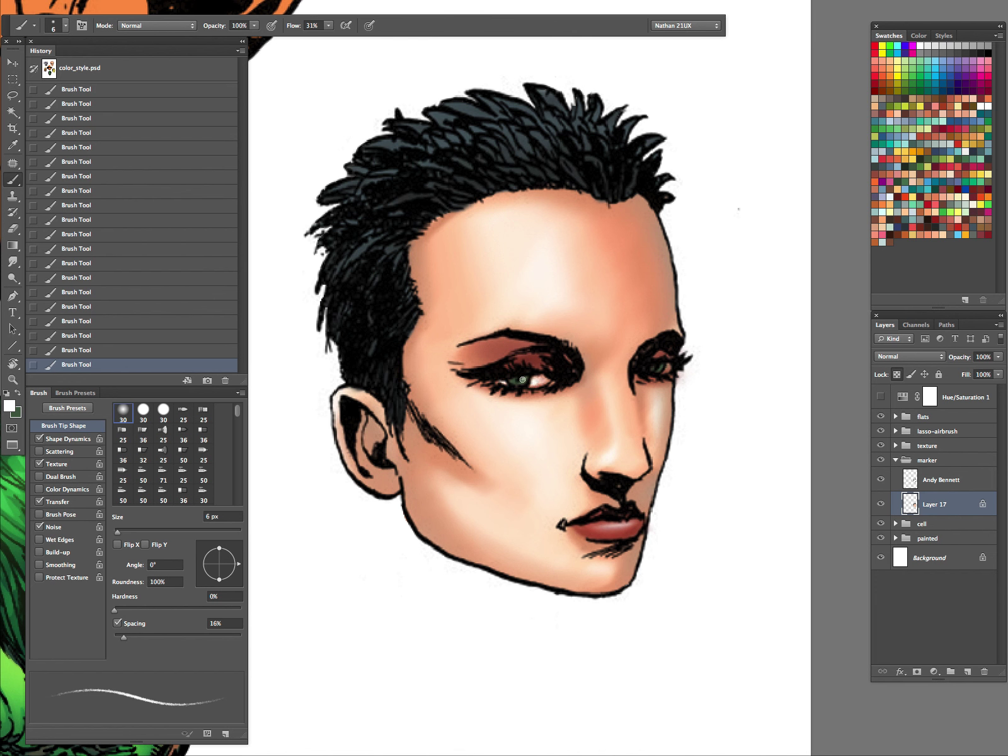
key(bracketright)
key(bracketleft)
key(bracketright)
key(bracketleft)
key(bracketleft)
drag(598, 529, 606, 528)
Add soft white highlights along the bridge and tip of the nose, using brush sizes from 8 to 20 px.
key(bracketright)
key(bracketright)
key(comma)
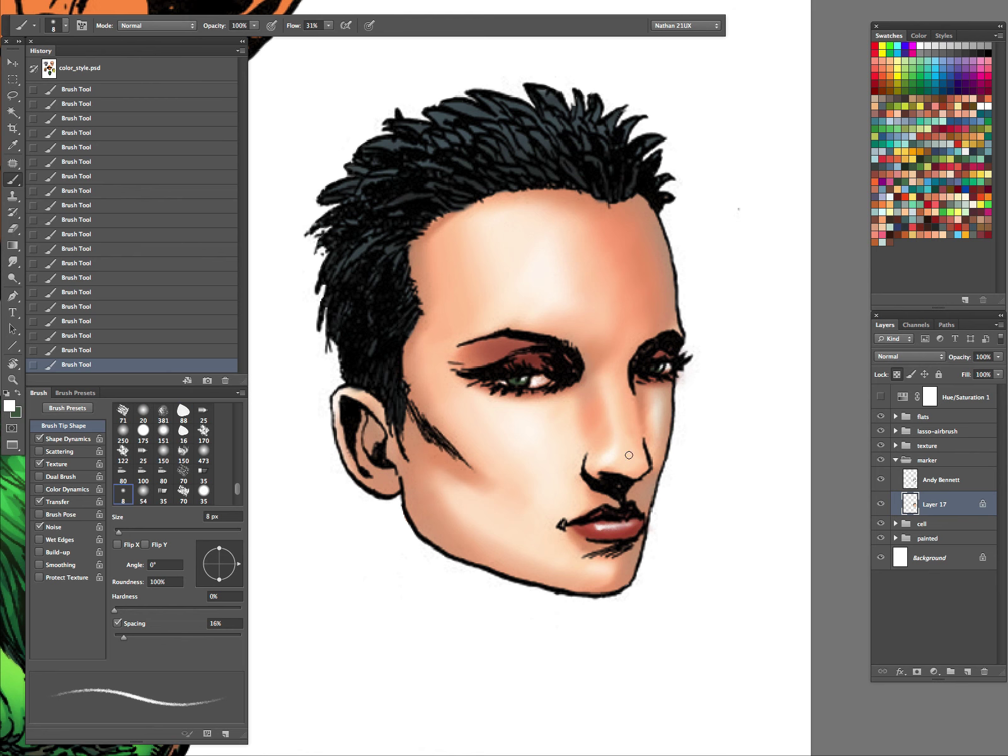
key(period)
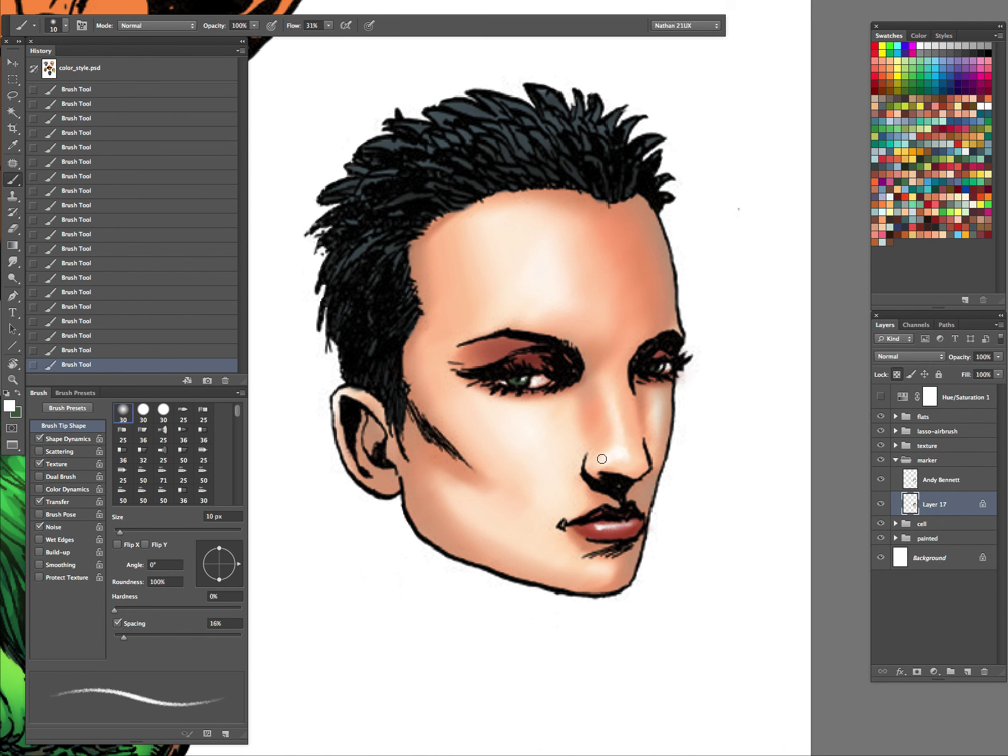
key(comma)
key(period)
key(comma)
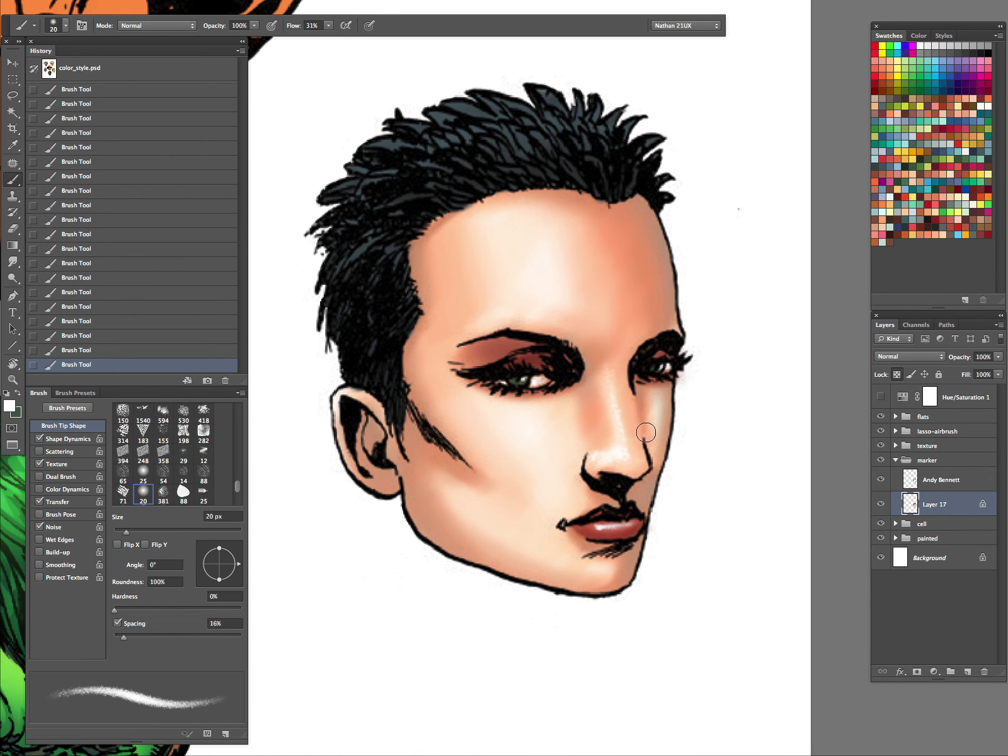
mouse_move(709, 413)
mouse_down()
mouse_move(675, 435)
mouse_move(752, 413)
mouse_up()
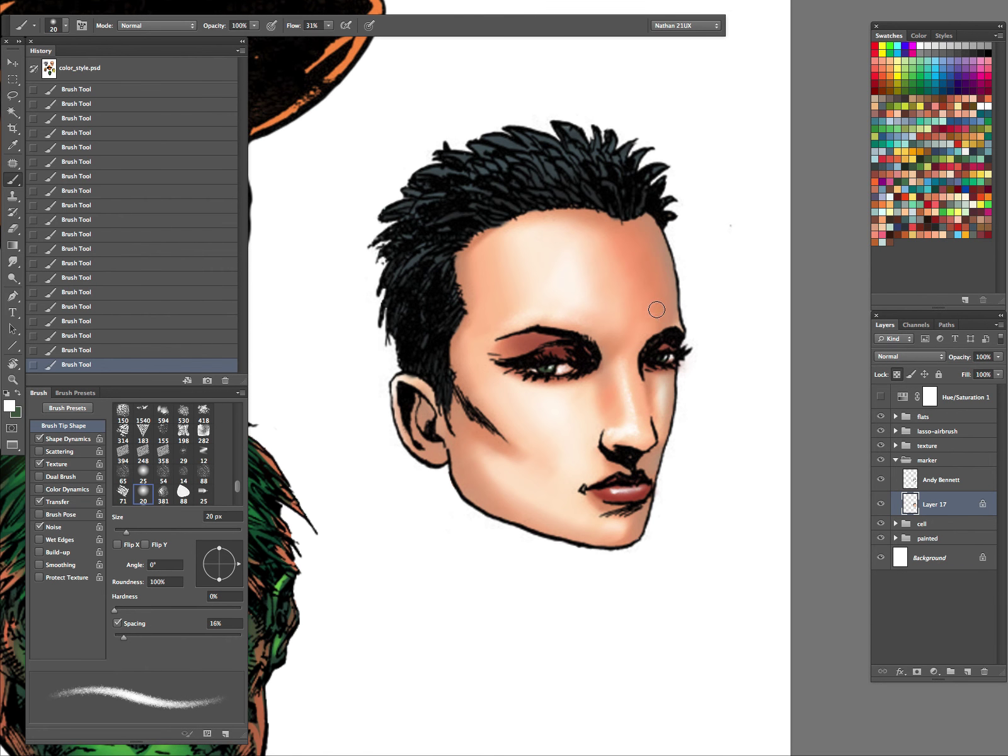
Paint a small white highlight just above the far eyebrow, reducing the brush to 9 px and down to 7 px.
key(shift+comma)
key(bracketleft)
key(bracketleft)
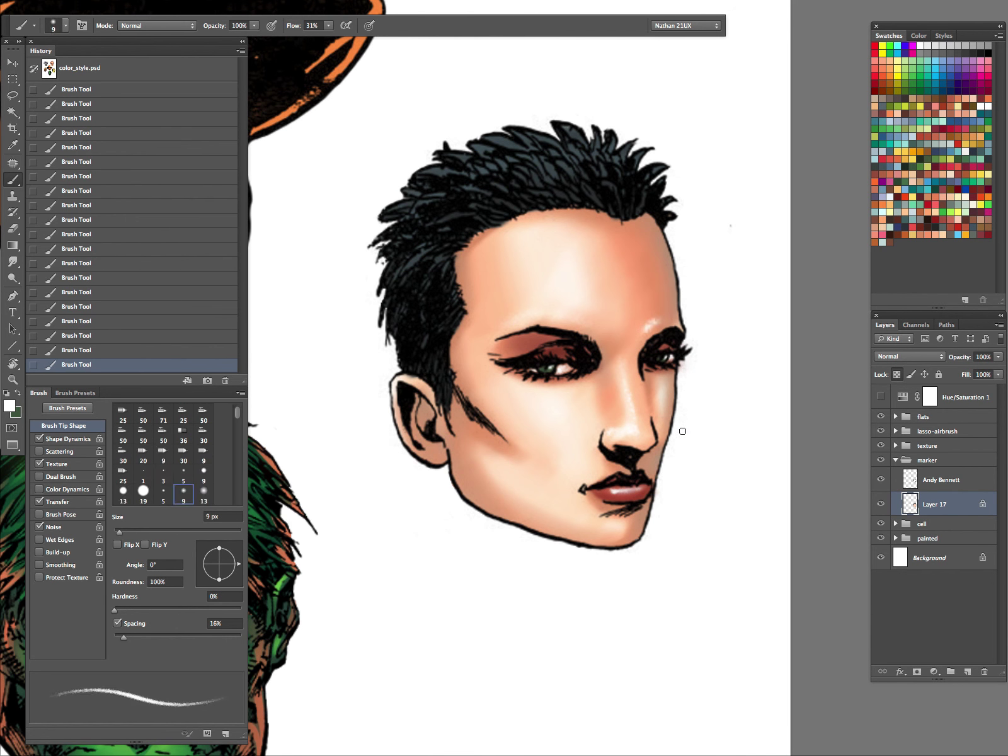
key(shift+comma)
key(bracketleft)
key(bracketleft)
key(bracketleft)
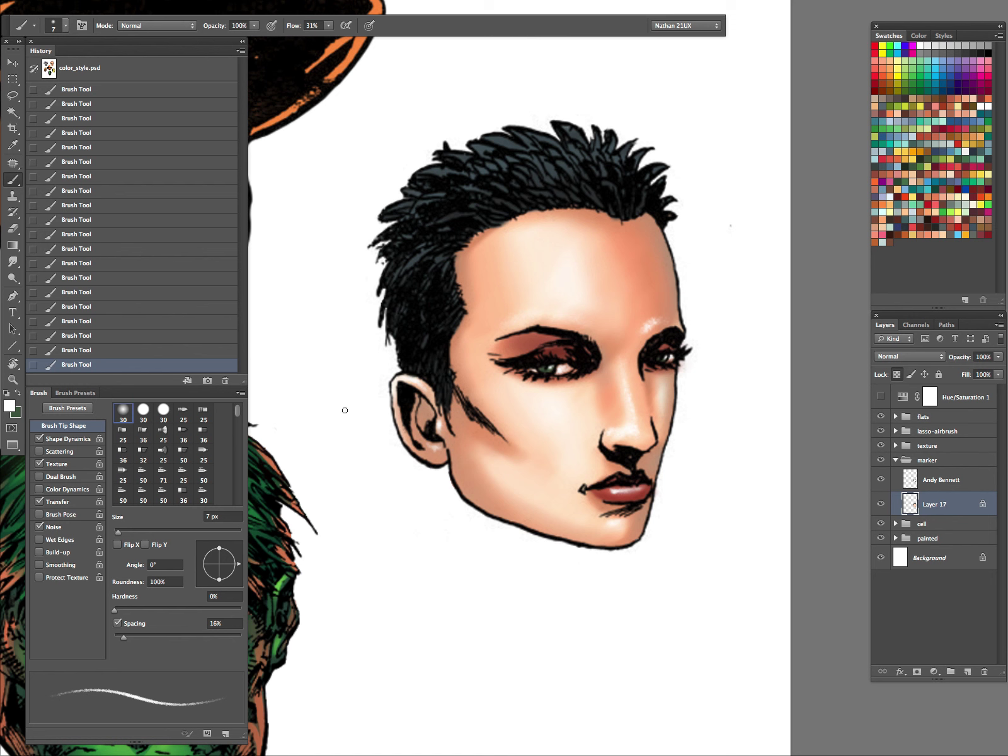
Try blending the highlight above the far eyebrow with the Mixer Brush, reducing its size to 45 px, and undo the strokes.
key(shift+b)
key(shift+b)
key(shift+b)
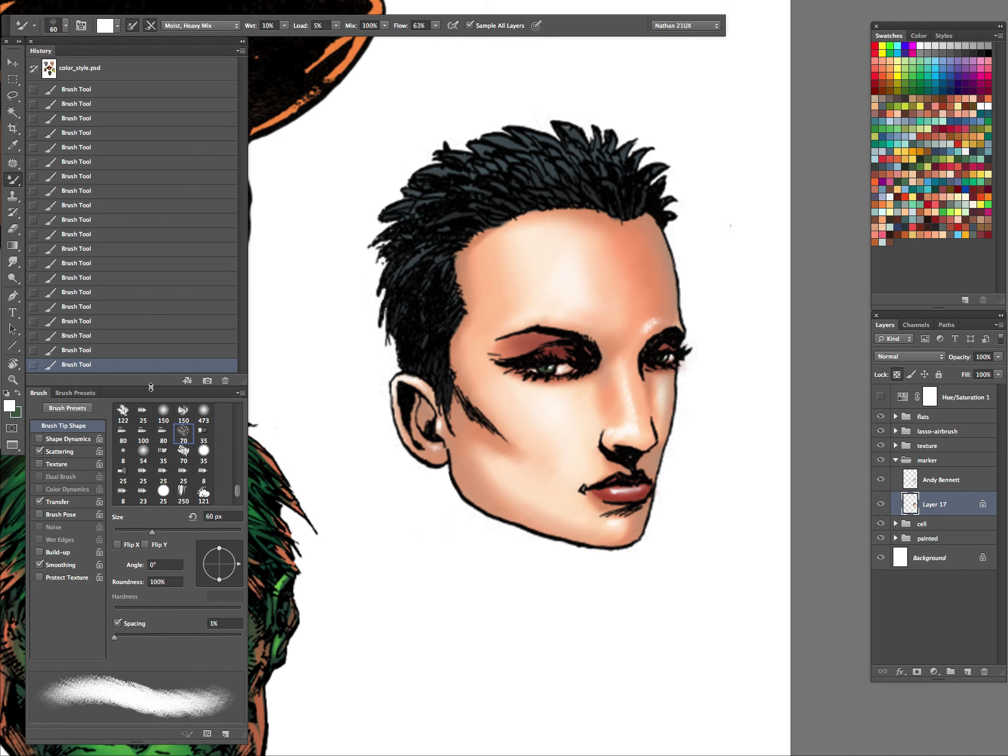
click(17, 183)
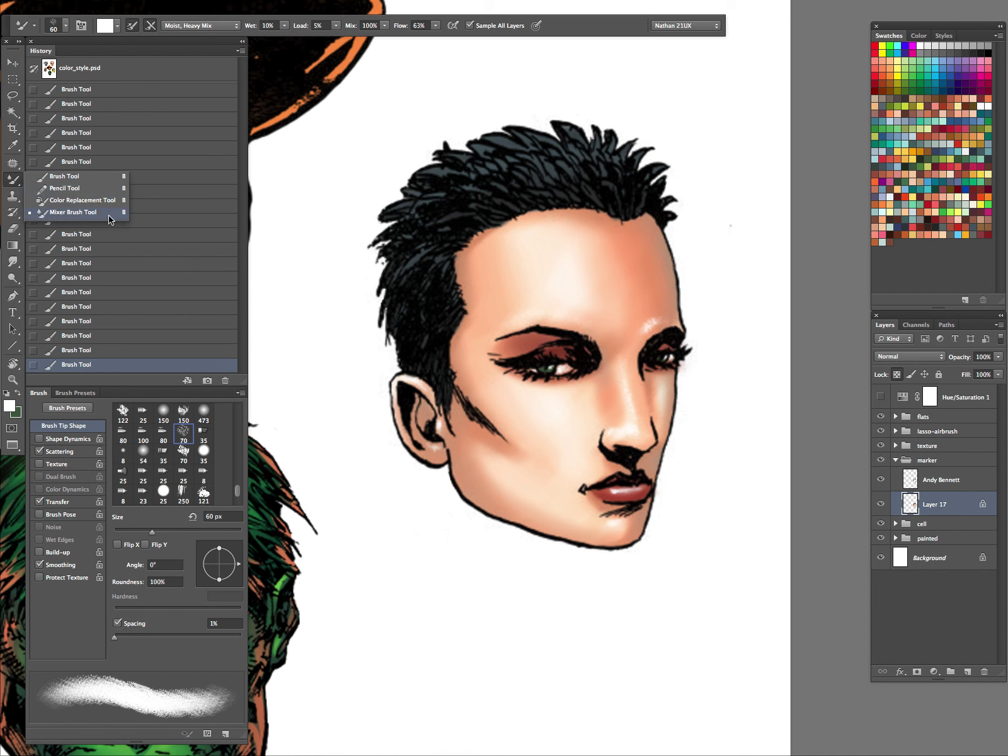
click(711, 131)
key(bracketleft)
key(bracketleft)
key(bracketleft)
key(bracketleft)
key(bracketleft)
key(bracketleft)
key(bracketleft)
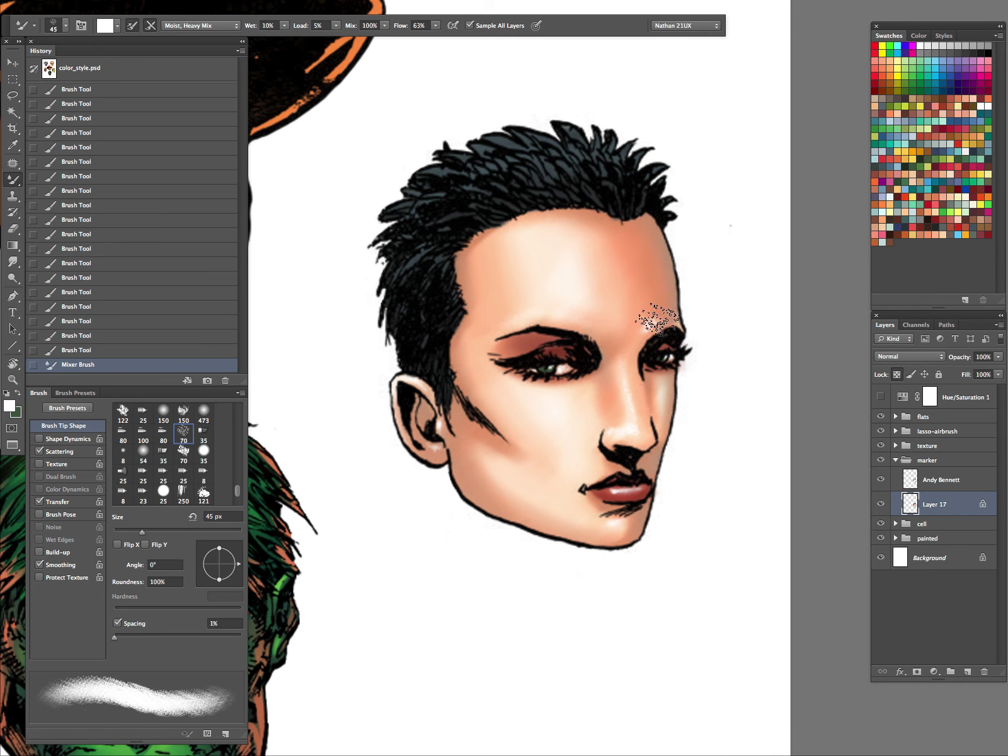
mouse_move(650, 325)
mouse_down()
mouse_move(639, 339)
mouse_move(656, 321)
mouse_move(637, 346)
mouse_up()
key(ctrl+alt+z)
key(ctrl+alt+z)
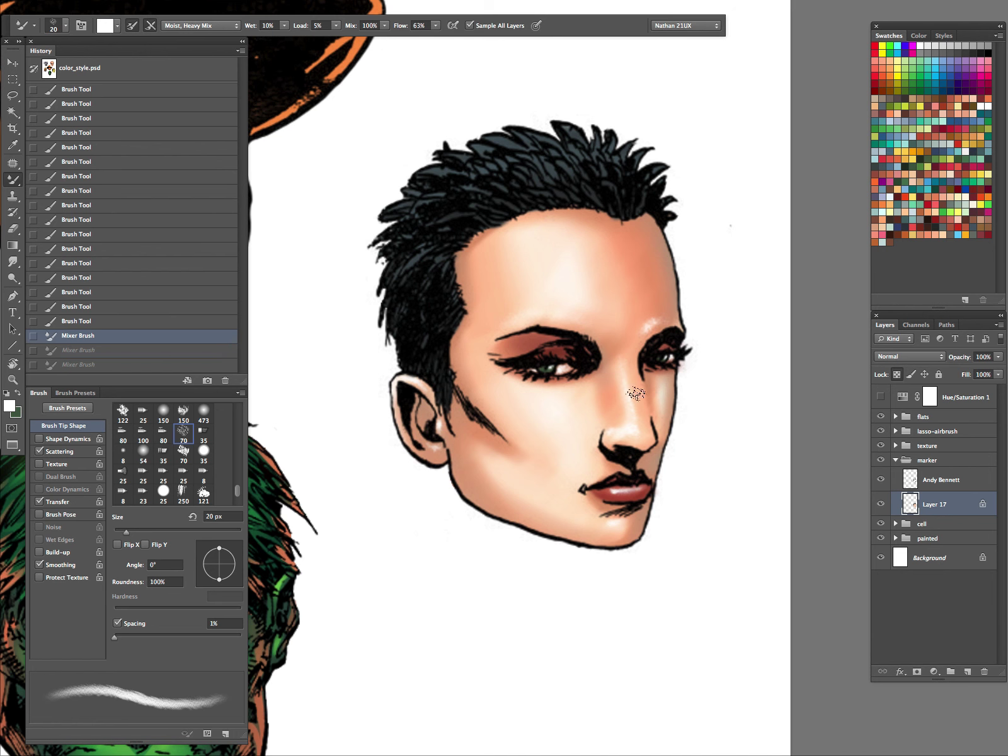
Try blending the highlights on the brow, nose and chin with the Mixer Brush at 20 px.
mouse_move(652, 320)
mouse_down()
mouse_move(630, 348)
mouse_move(641, 348)
mouse_up()
drag(630, 414, 618, 433)
drag(616, 526, 624, 522)
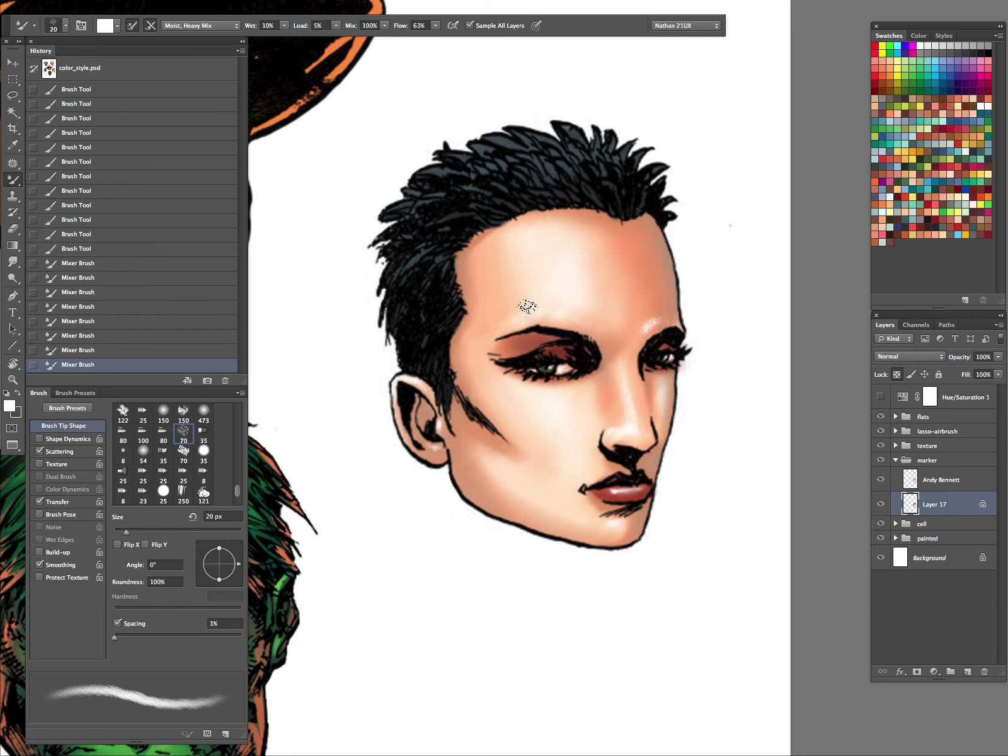
Undo the Mixer Brush strokes and the last few white brush strokes before them.
key(ctrl+alt+z)
key(ctrl+alt+z)
key(ctrl+alt+z)
key(ctrl+alt+z)
key(ctrl+alt+z)
key(ctrl+alt+z)
key(ctrl+alt+z)
key(ctrl+alt+z)
key(ctrl+alt+z)
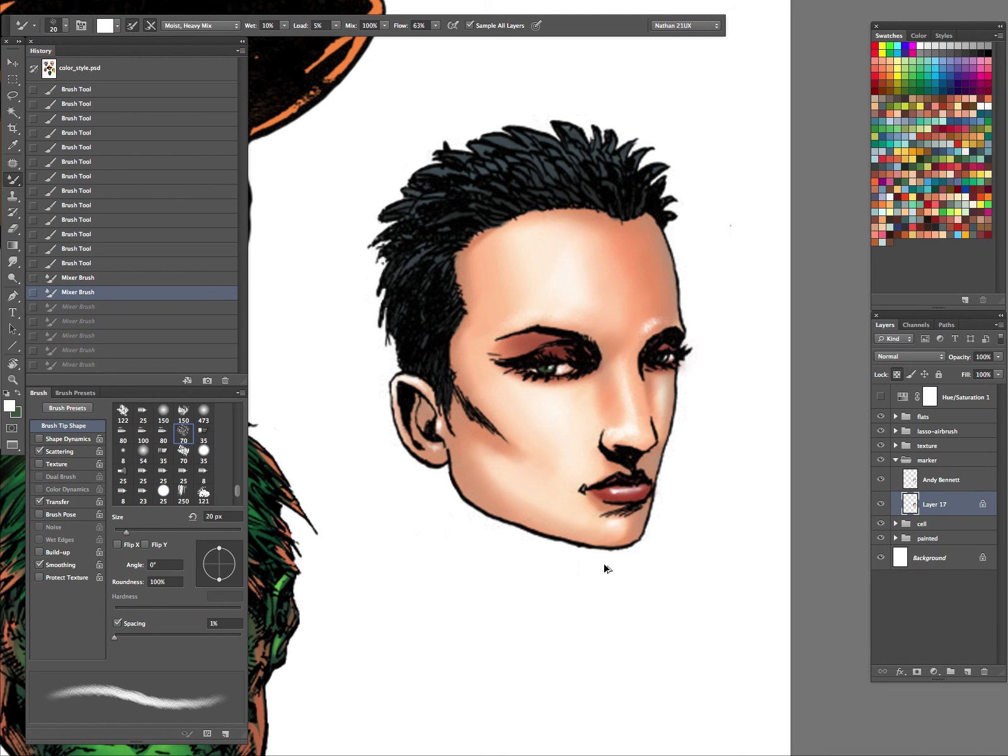
key(ctrl+alt+z)
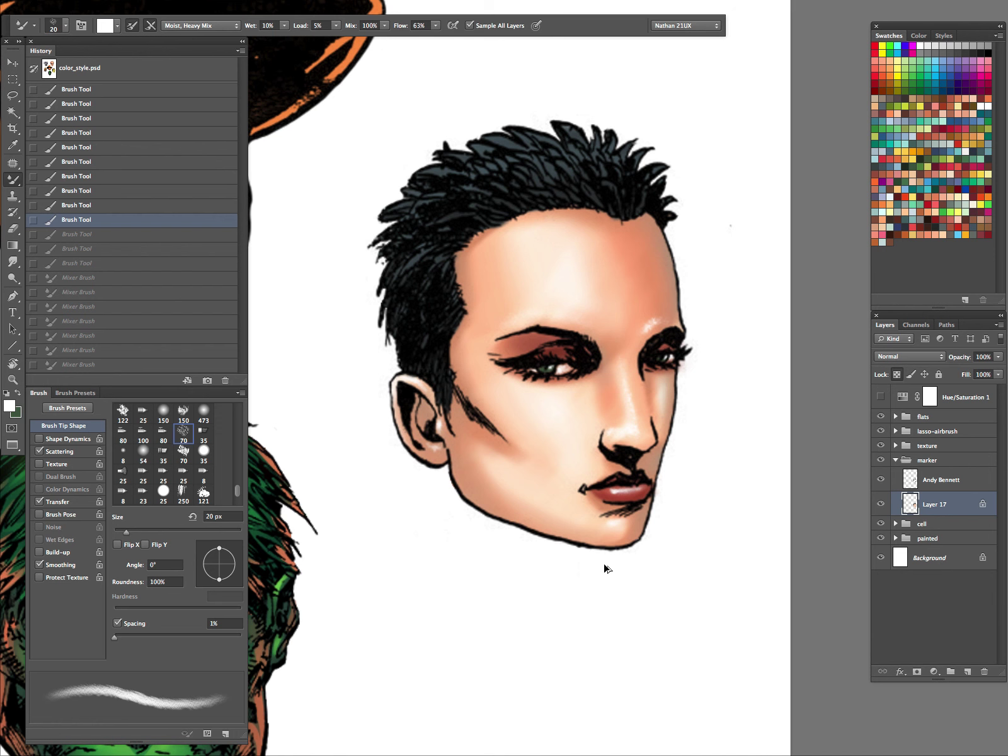
key(ctrl+alt+z)
key(ctrl+alt+z)
key(ctrl+alt+z)
key(ctrl+alt+z)
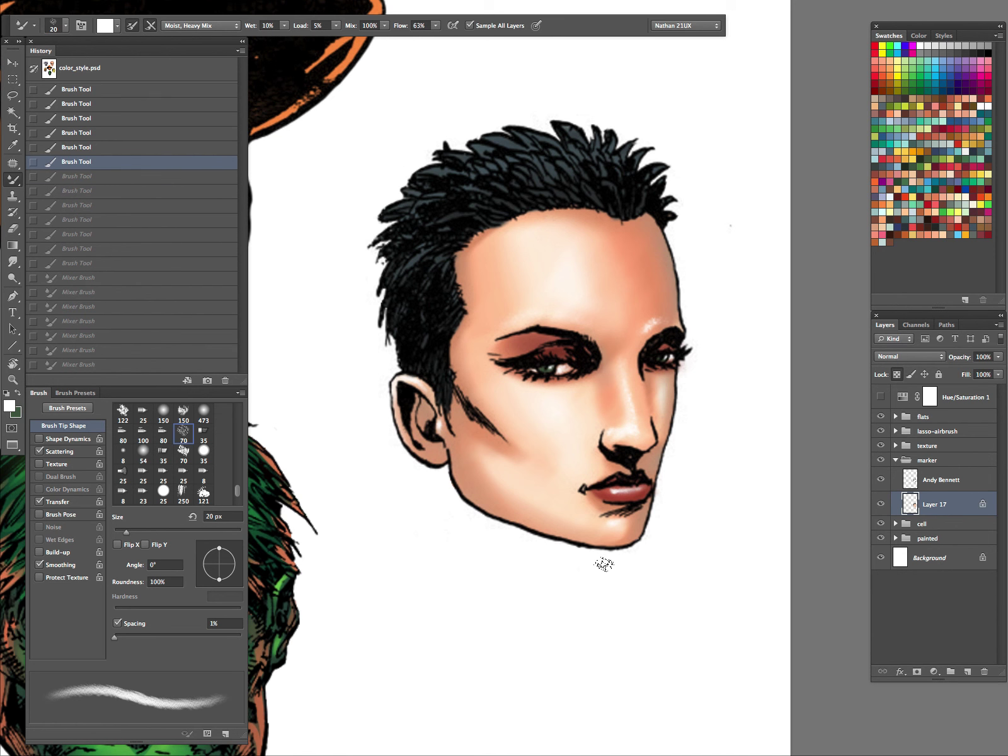
Soften the white highlight above the far eyebrow using the Blur tool at 25 px.
key(shift+b)
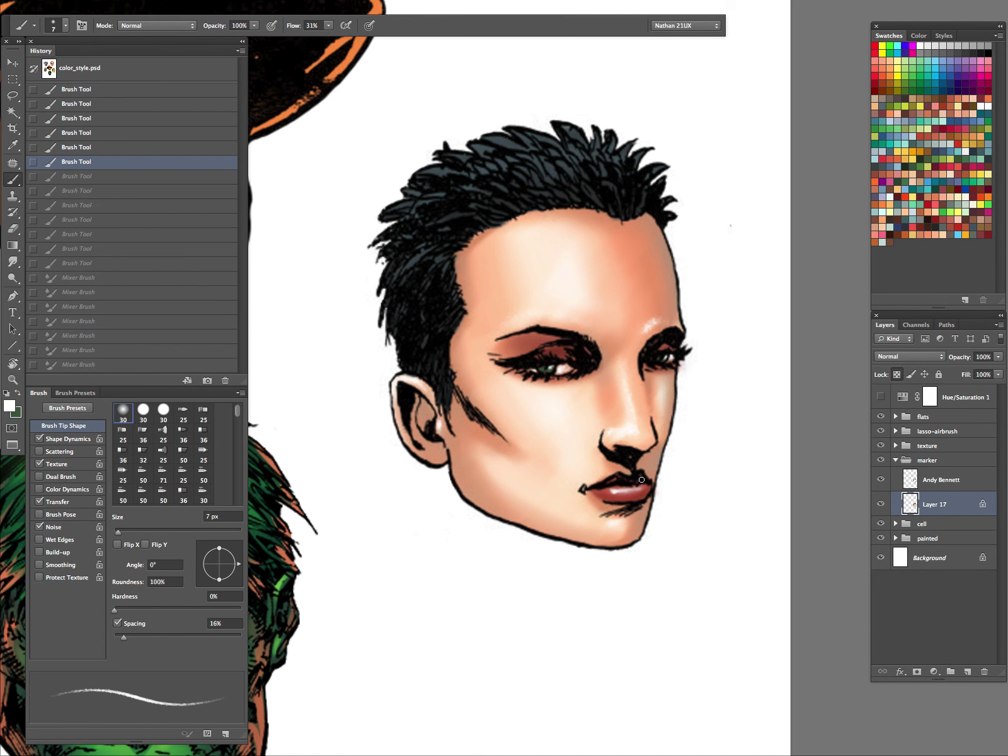
click(12, 261)
click(71, 256)
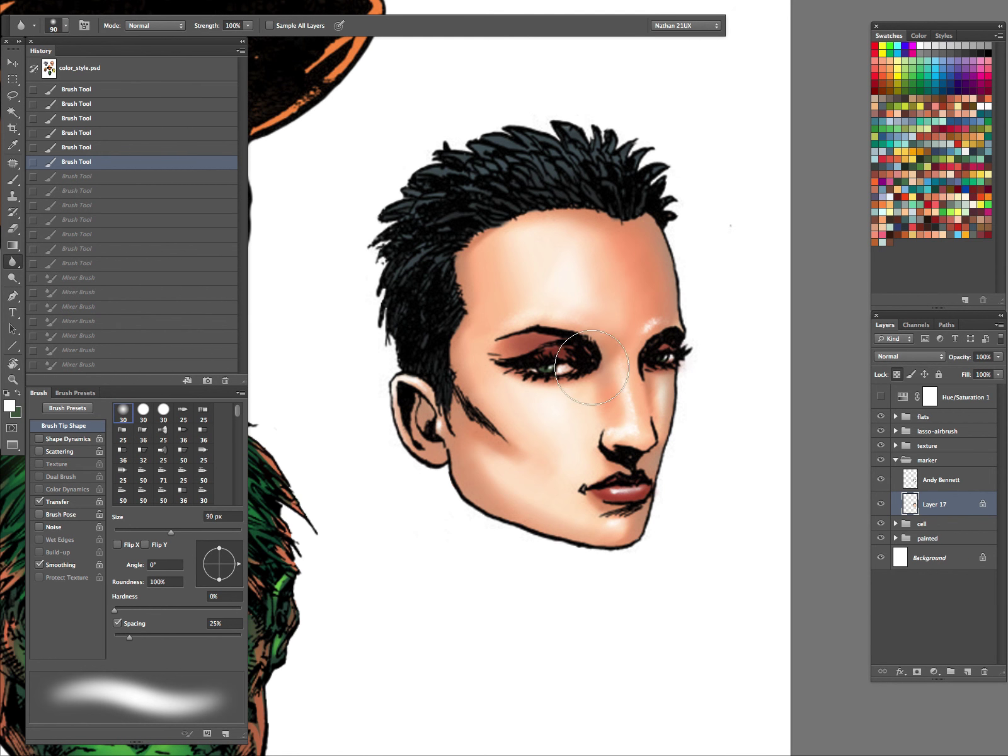
key(bracketleft)
key(bracketleft)
key(bracketleft)
key(bracketleft)
key(bracketleft)
key(bracketleft)
key(bracketleft)
key(bracketleft)
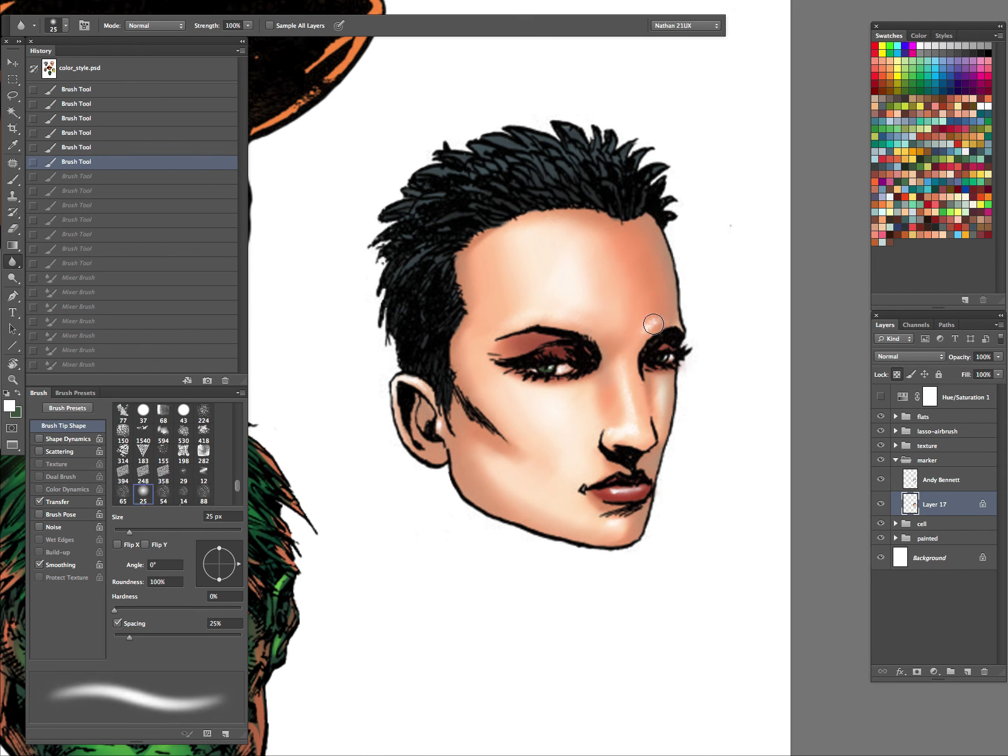
click(655, 323)
click(673, 313)
click(664, 314)
click(664, 313)
click(657, 321)
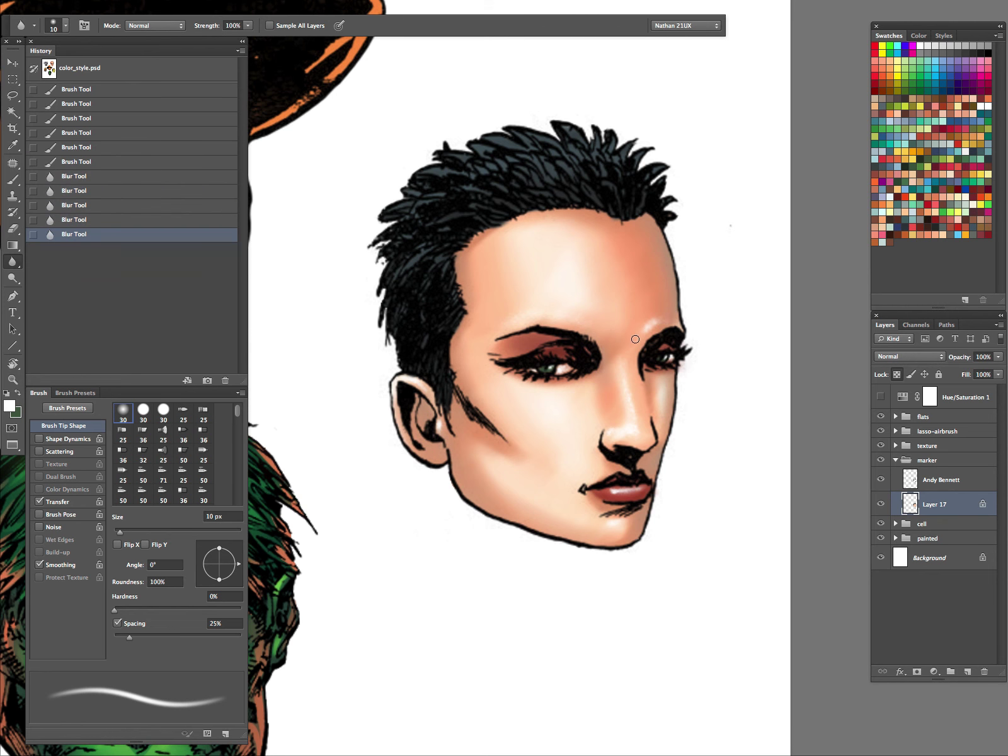
Blur the highlights along the nose, forehead and chin, enlarging the Blur brush from 10 to 20 px.
click(650, 334)
click(649, 380)
key(bracketright)
key(bracketright)
click(644, 434)
click(624, 400)
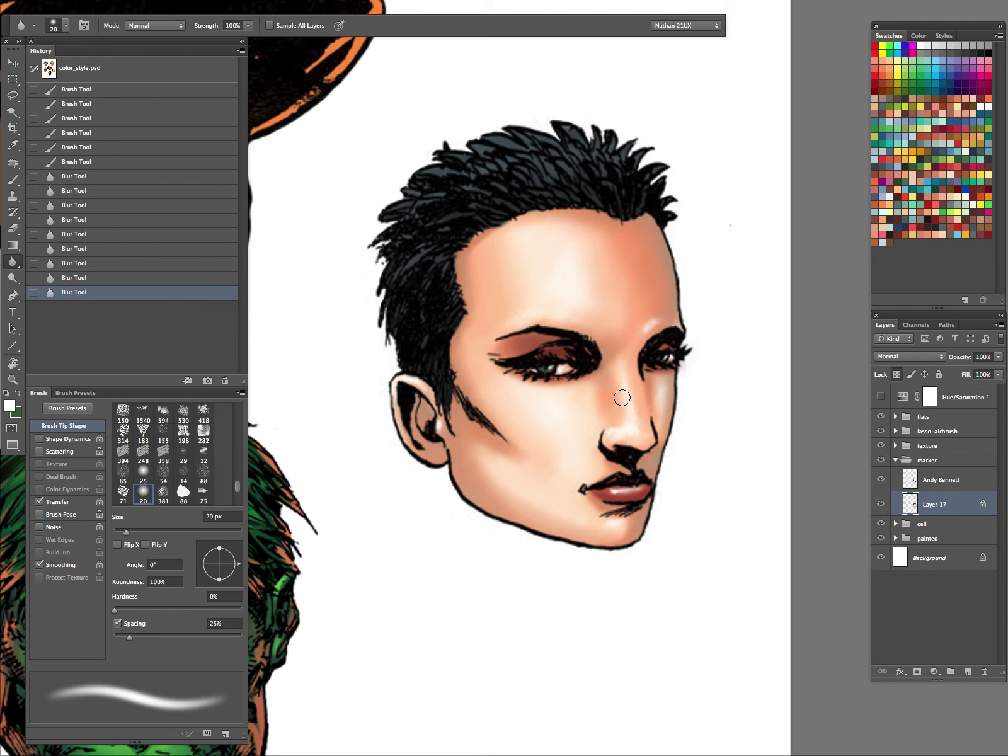
click(544, 315)
click(619, 524)
click(633, 353)
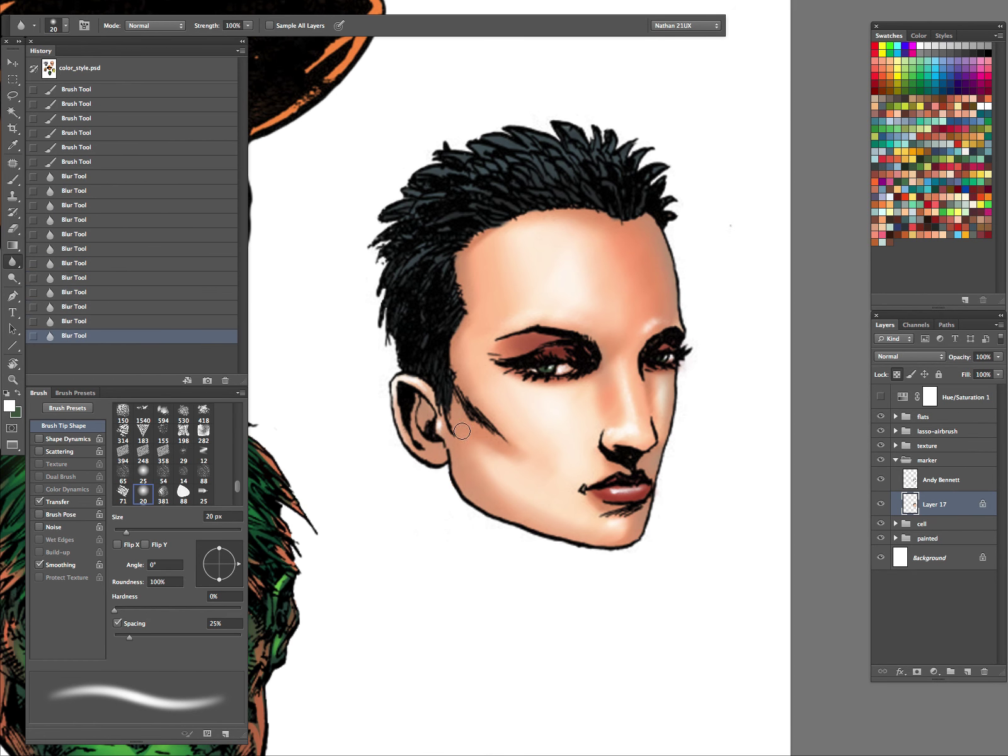
Soften the colour edges at the front of the ear with the Blur brush reduced to 9 px.
key(bracketleft)
key(bracketleft)
click(441, 405)
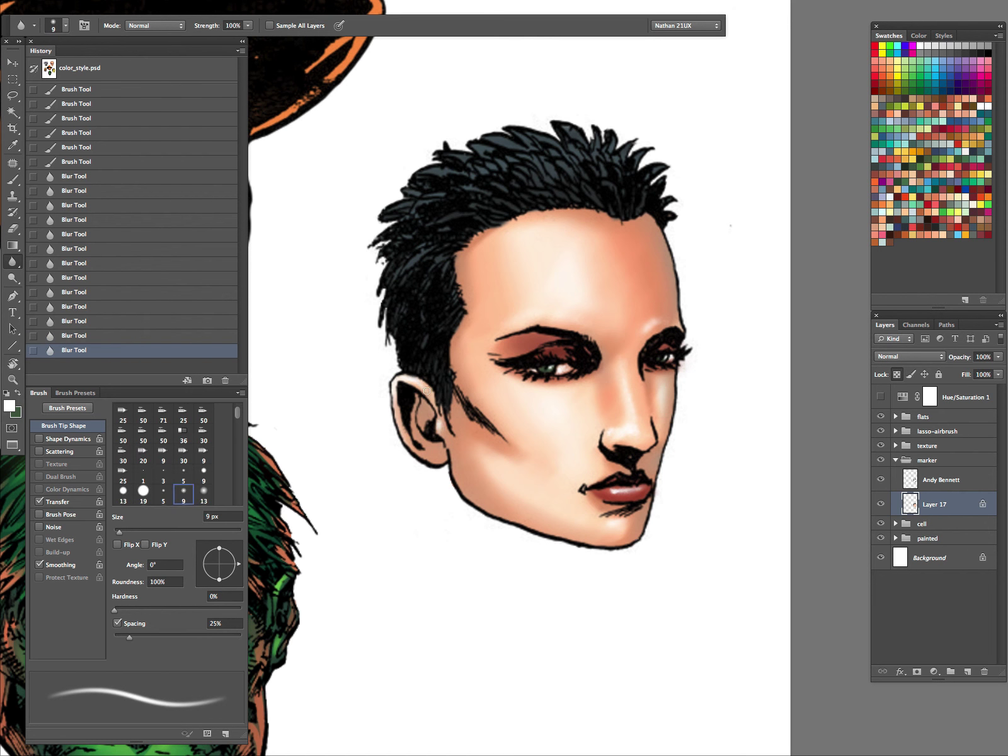
click(444, 438)
Add a small white highlight on the earlobe with the 7 px brush and soften it with the Blur tool.
key(b)
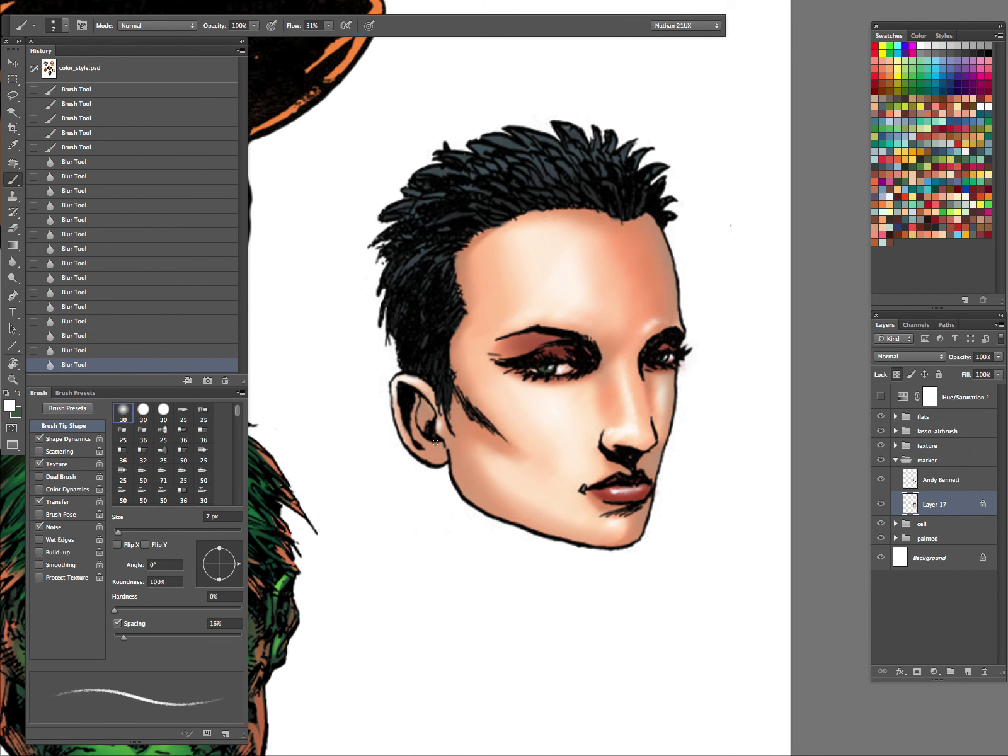
drag(432, 444, 444, 444)
click(12, 261)
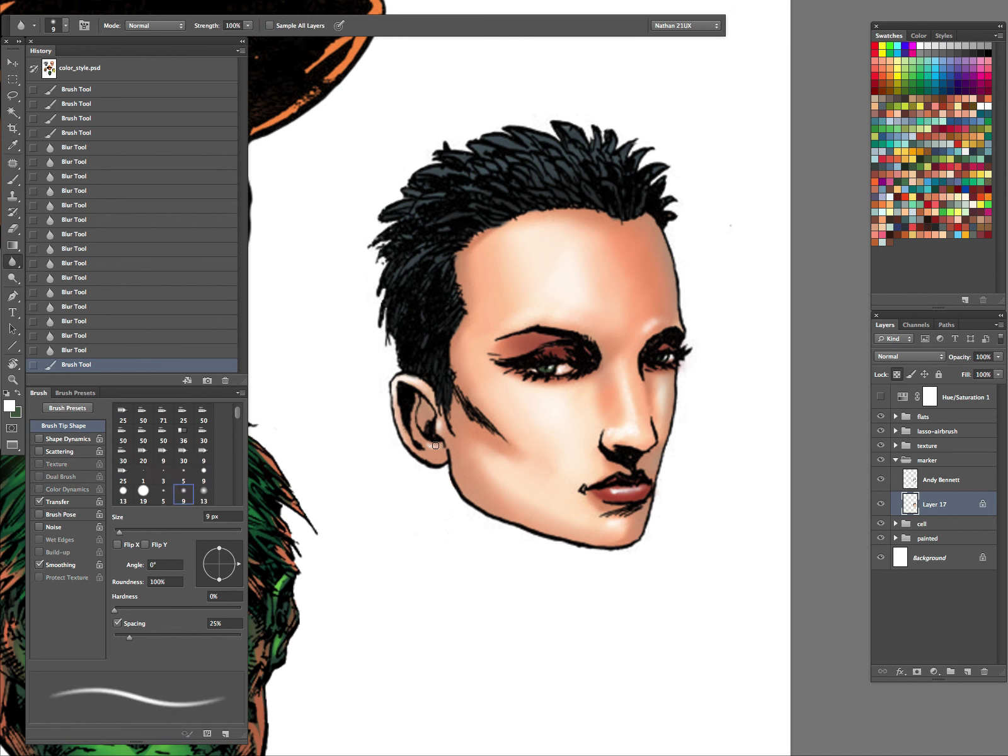
click(445, 444)
Soften the colours around both eyes up close with the Blur tool at 9 px.
key(z)
mouse_move(589, 445)
mouse_down()
mouse_move(540, 469)
mouse_move(486, 468)
mouse_up()
drag(619, 456, 614, 461)
drag(621, 412, 638, 403)
click(12, 262)
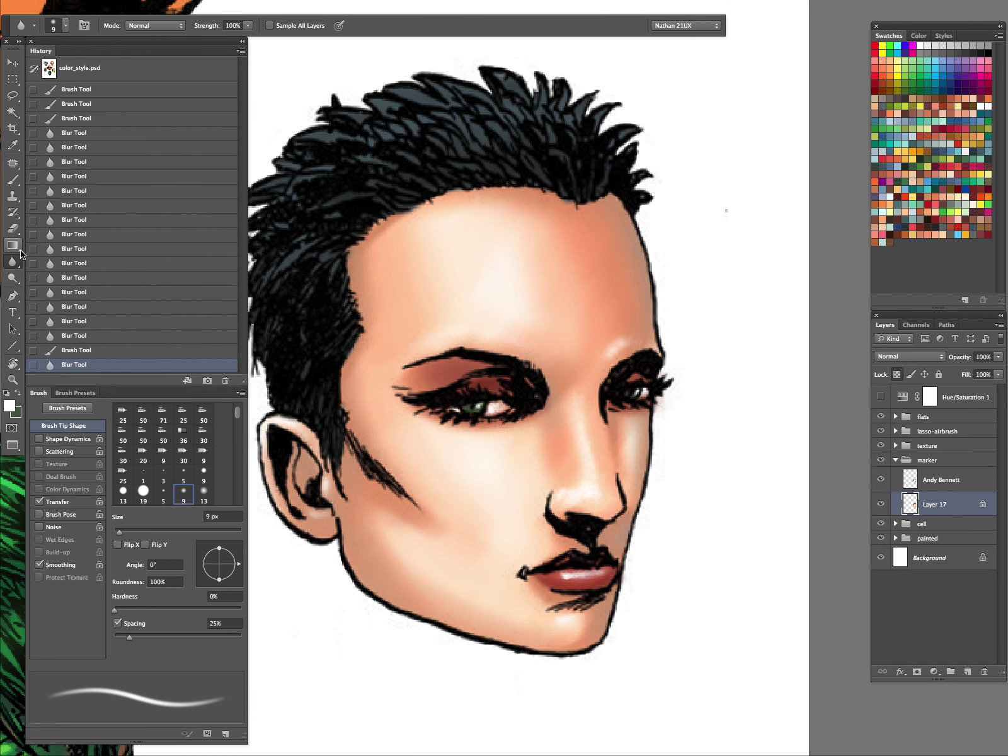
drag(482, 416, 498, 409)
drag(608, 375, 644, 392)
Blur the highlights on the nose tip and bridge up towards the far brow, using a 20 px Blur brush.
key(z)
alt+click(687, 435)
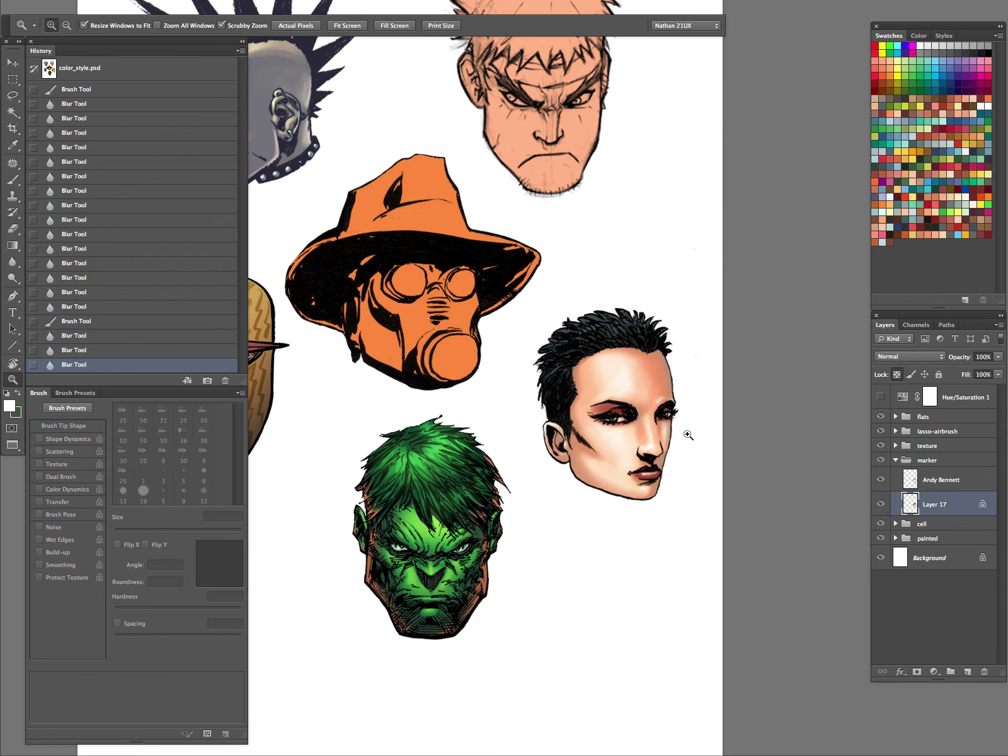
drag(688, 440, 706, 424)
key(b)
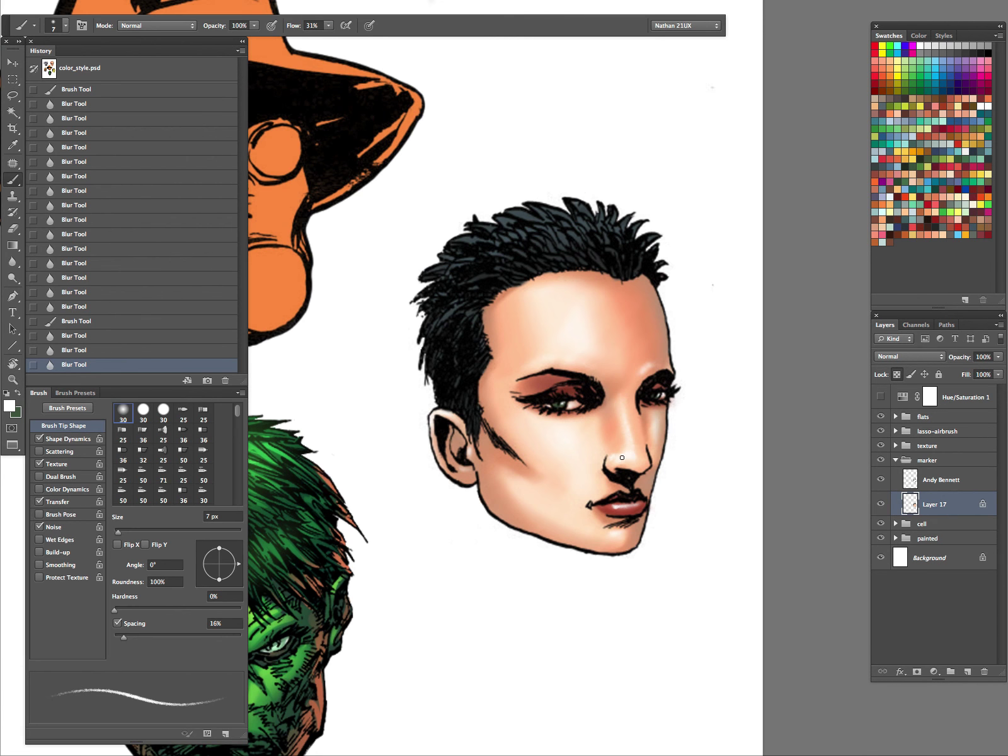
click(13, 263)
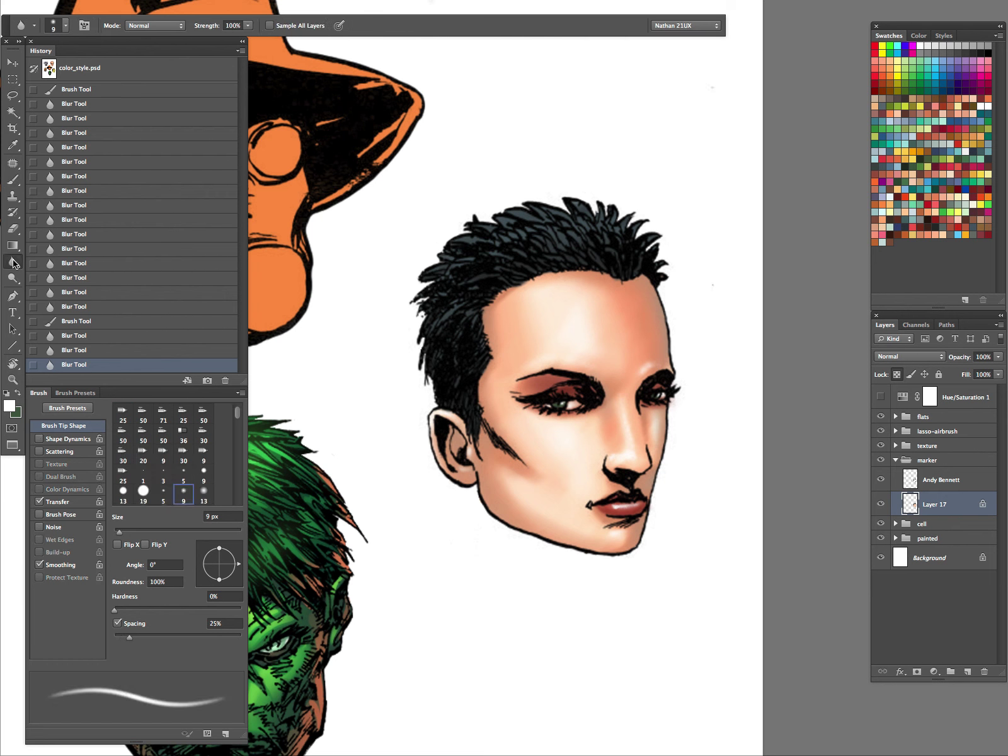
key(bracketright)
key(bracketright)
key(bracketright)
mouse_move(624, 463)
mouse_down()
mouse_move(637, 461)
mouse_move(629, 431)
mouse_up()
mouse_move(628, 431)
mouse_down()
mouse_move(636, 456)
mouse_move(638, 441)
mouse_up()
drag(638, 441, 631, 434)
mouse_move(630, 435)
mouse_down()
mouse_move(623, 428)
mouse_move(659, 350)
mouse_up()
Try small white highlights beside the inner corners of both eyes with the 7 px brush and undo the last stroke.
key(z)
mouse_move(689, 433)
mouse_down()
mouse_move(646, 503)
mouse_move(694, 446)
mouse_up()
click(694, 446)
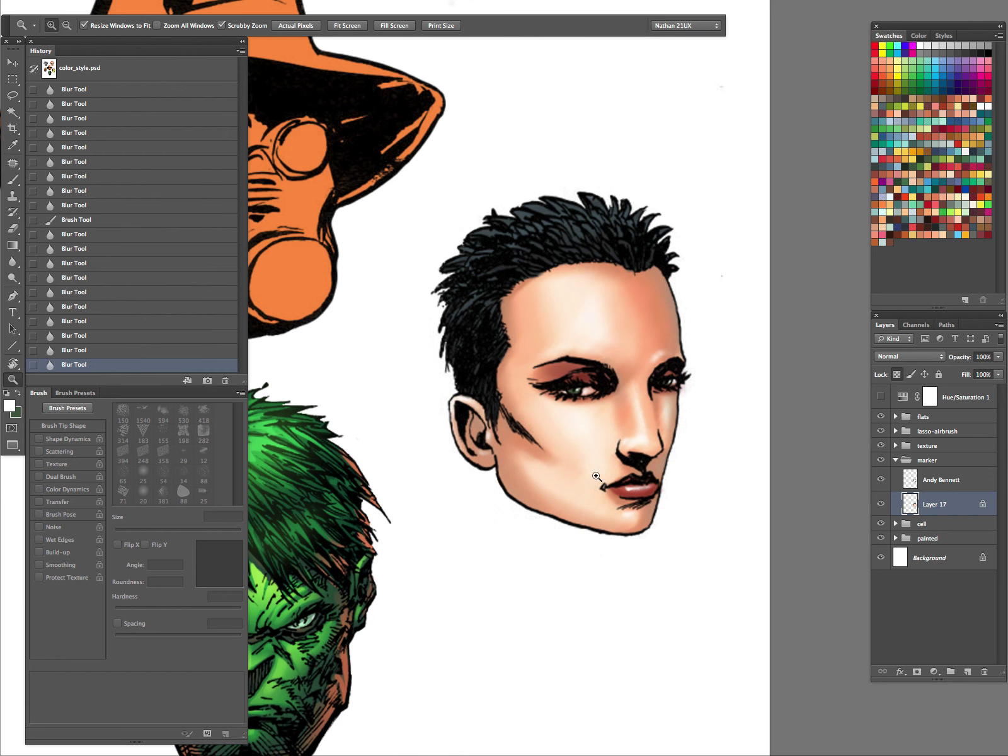
key(b)
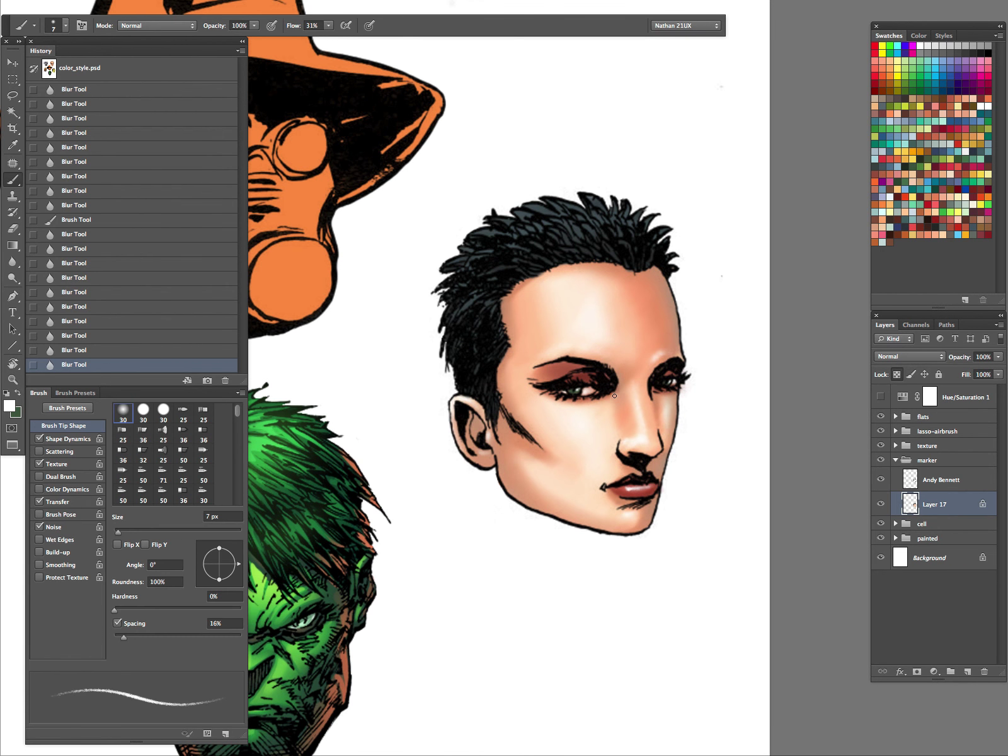
click(617, 396)
click(611, 397)
click(603, 397)
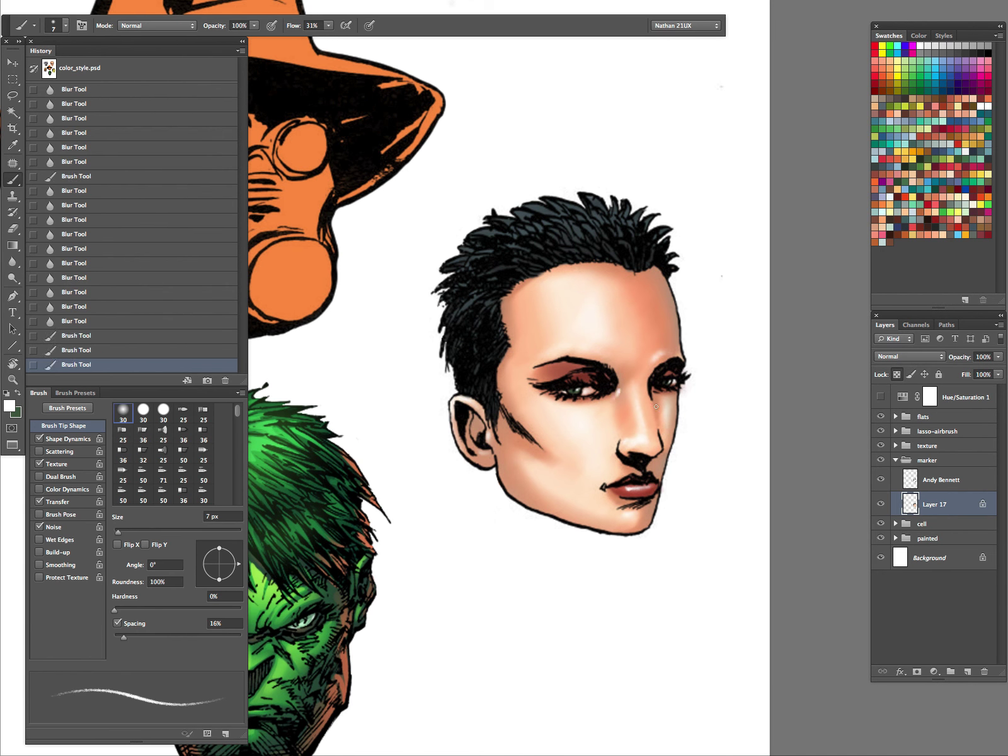
click(621, 387)
click(619, 390)
click(665, 404)
click(666, 396)
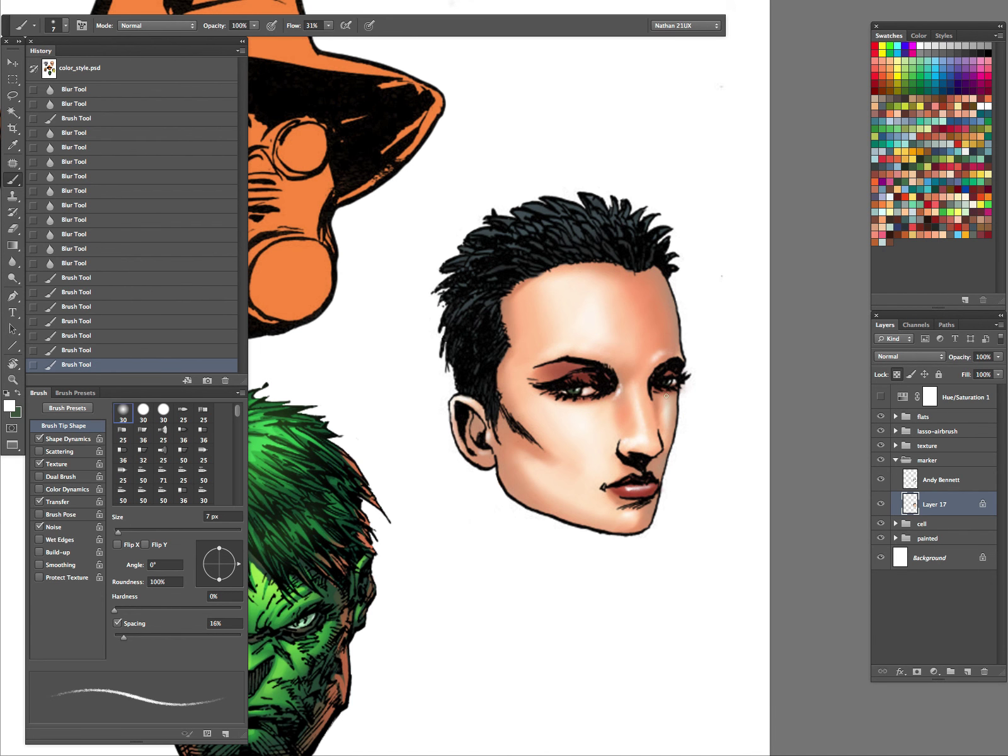
click(672, 388)
click(656, 389)
key(super+z)
key(alt+super+z)
Try softening the new eye-corner highlights with the 20 px Blur tool and undo both the blurring and the highlights.
key(r)
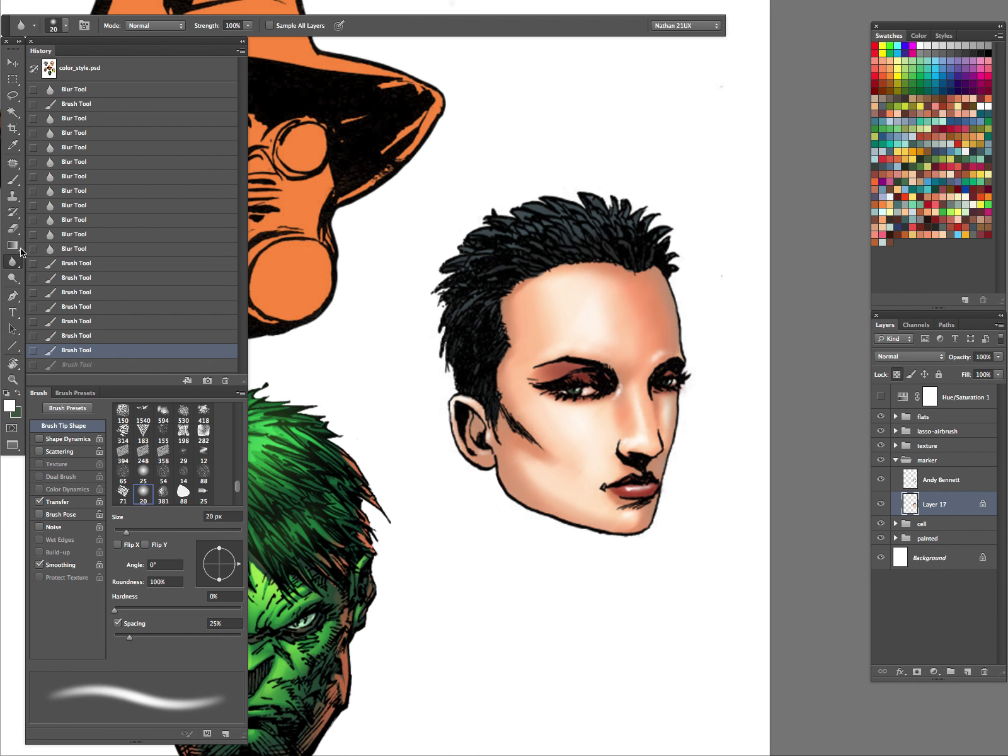
drag(627, 392, 612, 397)
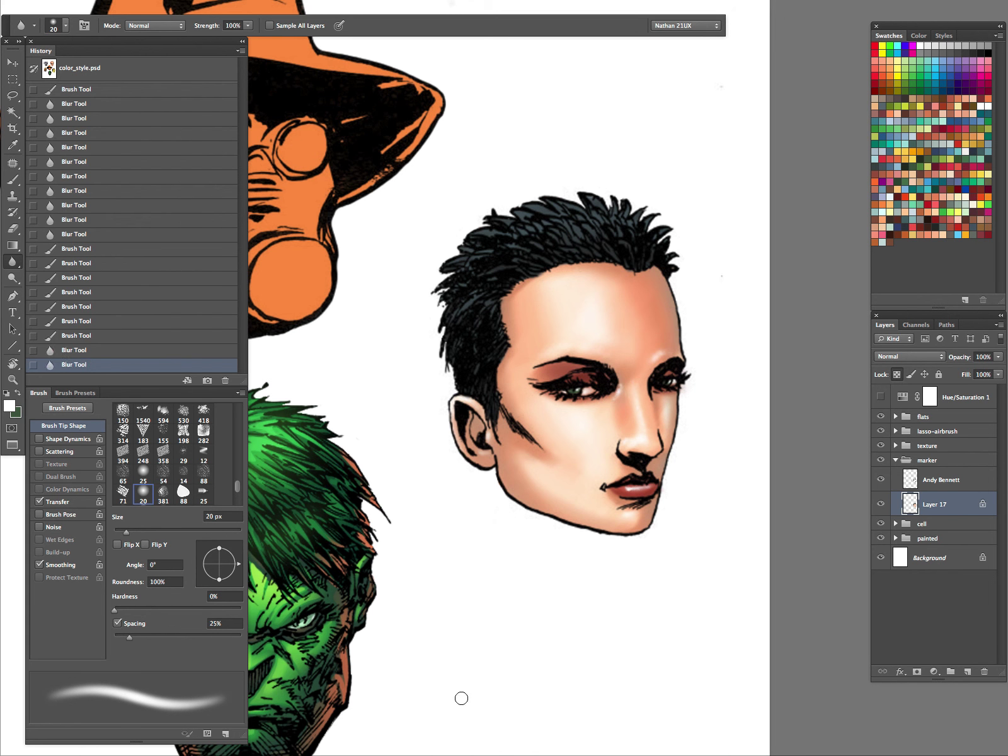
key(ctrl+alt+z)
key(ctrl+alt+z)
key(ctrl+alt+z)
key(ctrl+alt+z)
key(ctrl+alt+z)
key(ctrl+alt+z)
key(ctrl+alt+z)
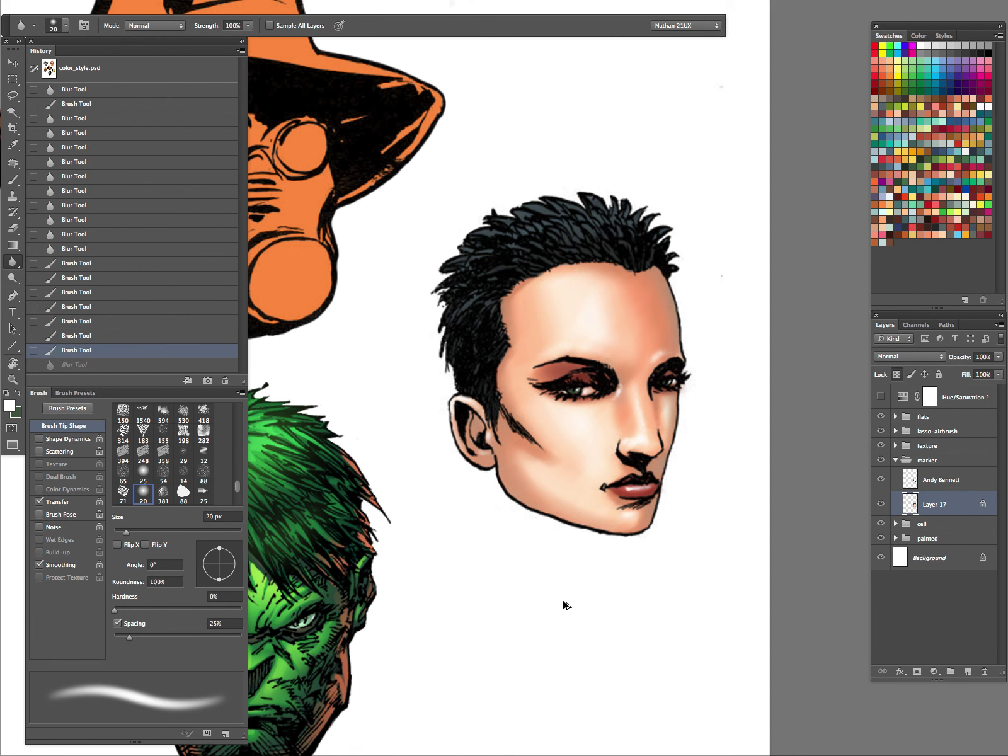
key(ctrl+alt+z)
key(ctrl+alt+z)
key(ctrl+alt+z)
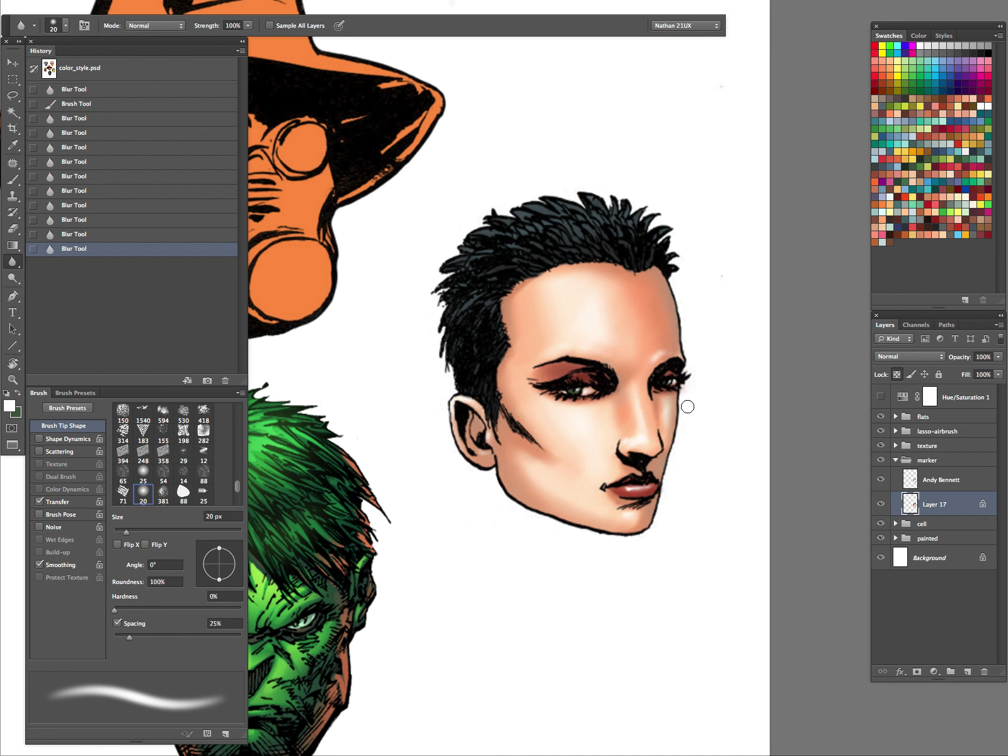
Examine the coloured head both beside the other heads on the page and up close.
mouse_move(720, 390)
mouse_down()
mouse_move(689, 407)
mouse_move(745, 396)
mouse_move(619, 493)
mouse_move(626, 448)
mouse_move(684, 441)
mouse_up()
key(z)
key(b)
key(z)
drag(614, 473, 571, 548)
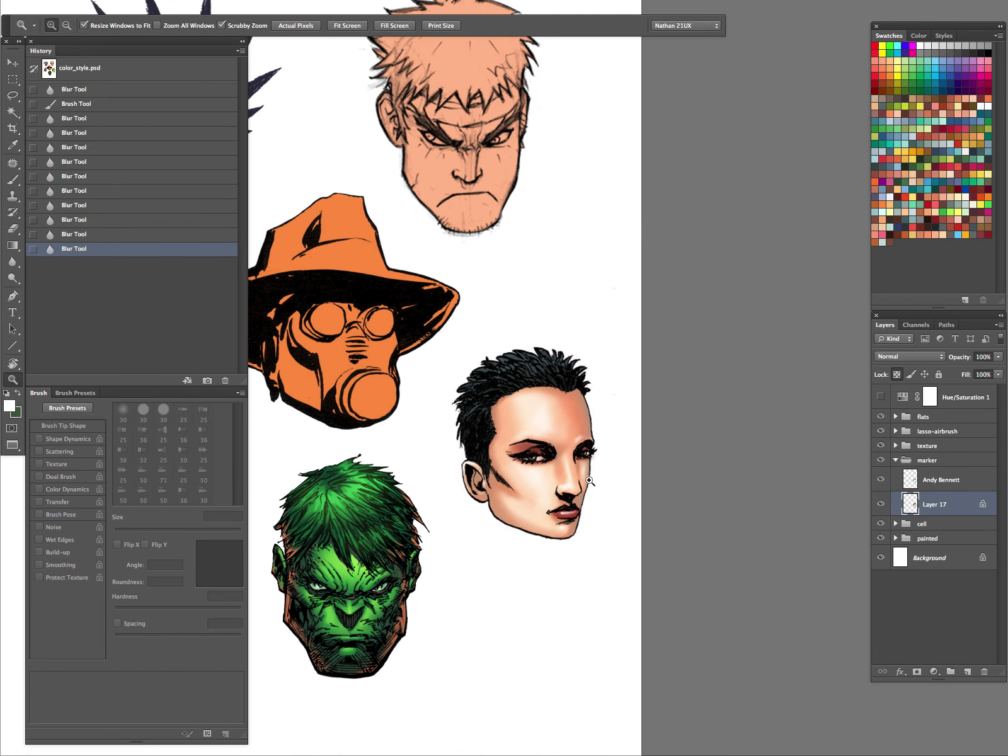
drag(620, 483, 597, 522)
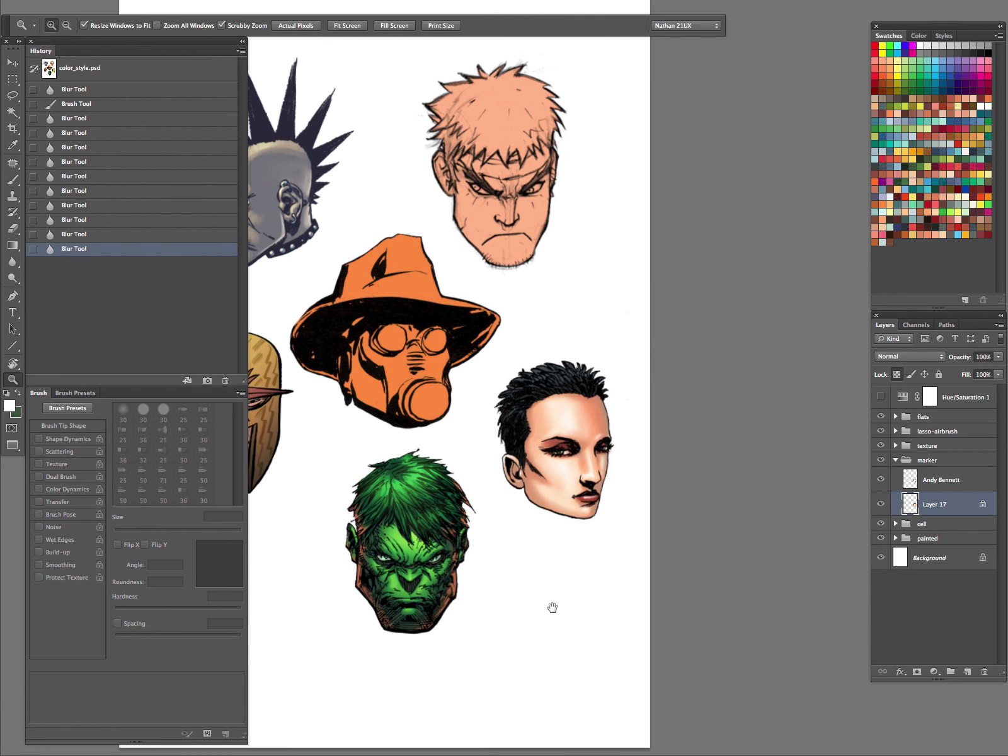
click(598, 491)
drag(570, 560, 542, 542)
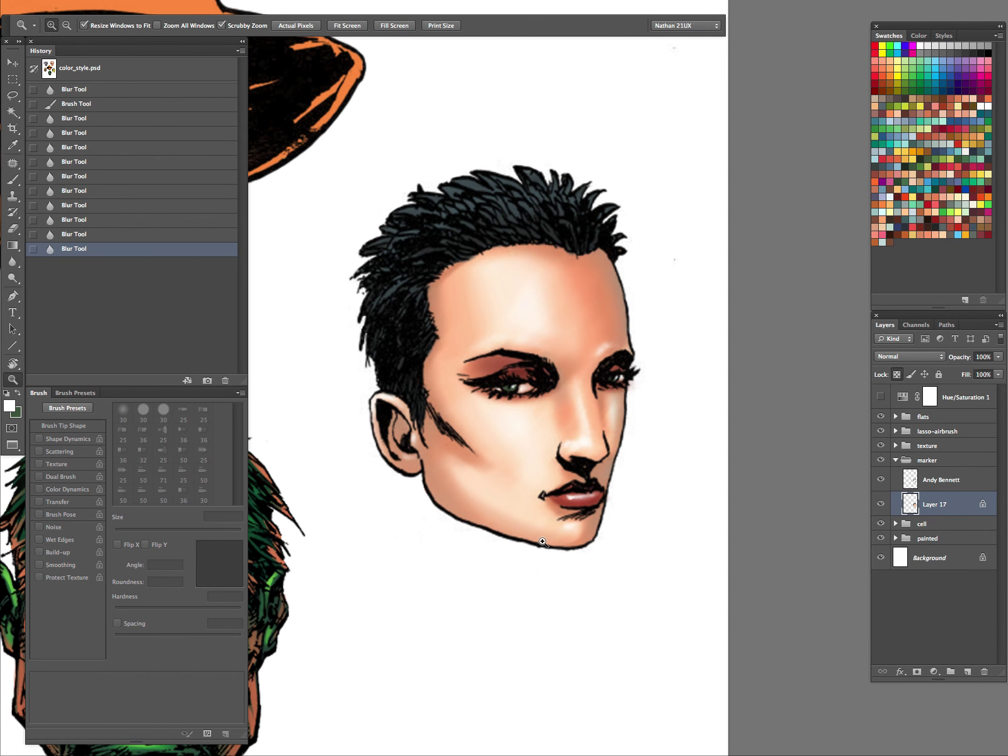